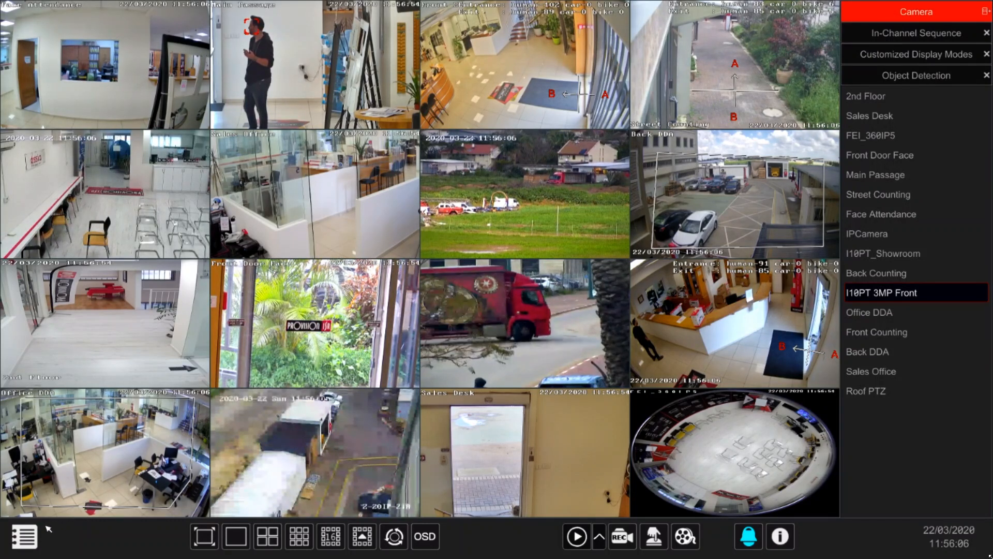
Show the entries of the main menu and close it again
{"action": "left_click", "coordinate": [35, 538]}
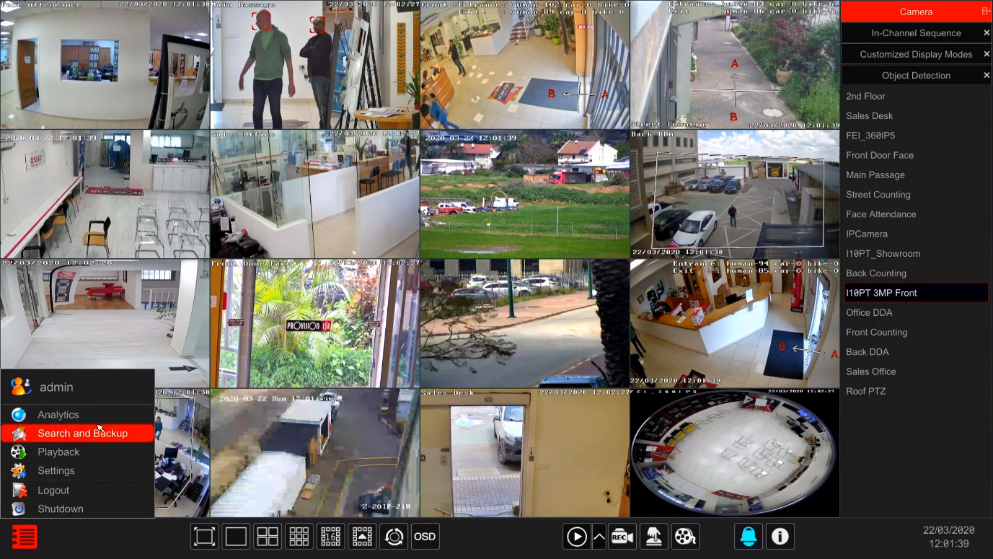
{"action": "left_click", "coordinate": [24, 536]}
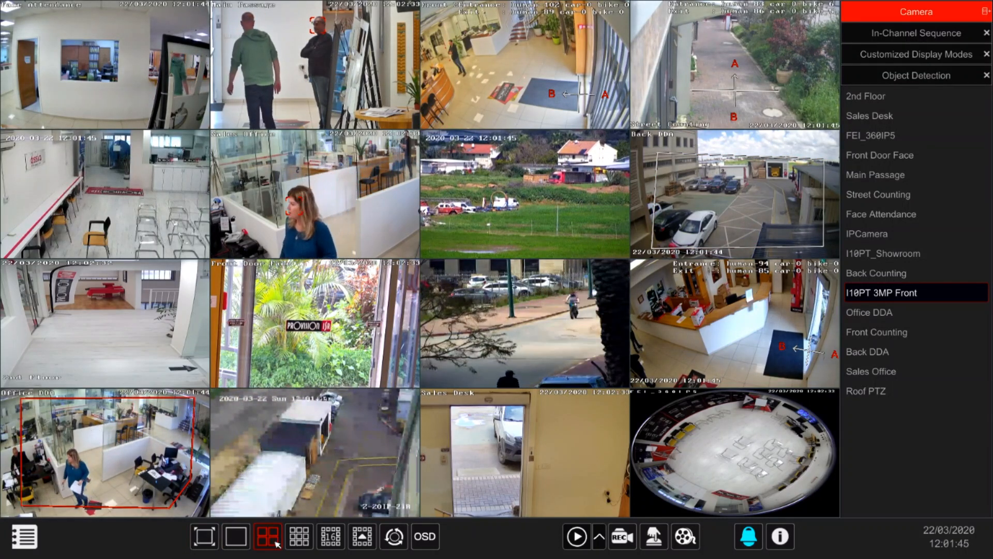
Switch the live view to the 9-channel split and return it to the 16-channel split
{"action": "left_click", "coordinate": [293, 542]}
{"action": "left_click", "coordinate": [293, 542]}
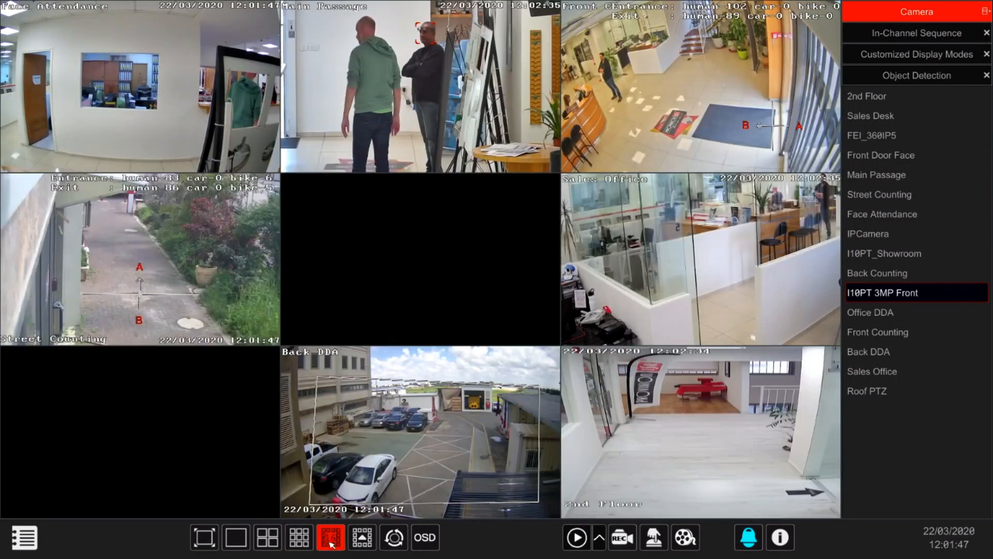
{"action": "left_click", "coordinate": [338, 542]}
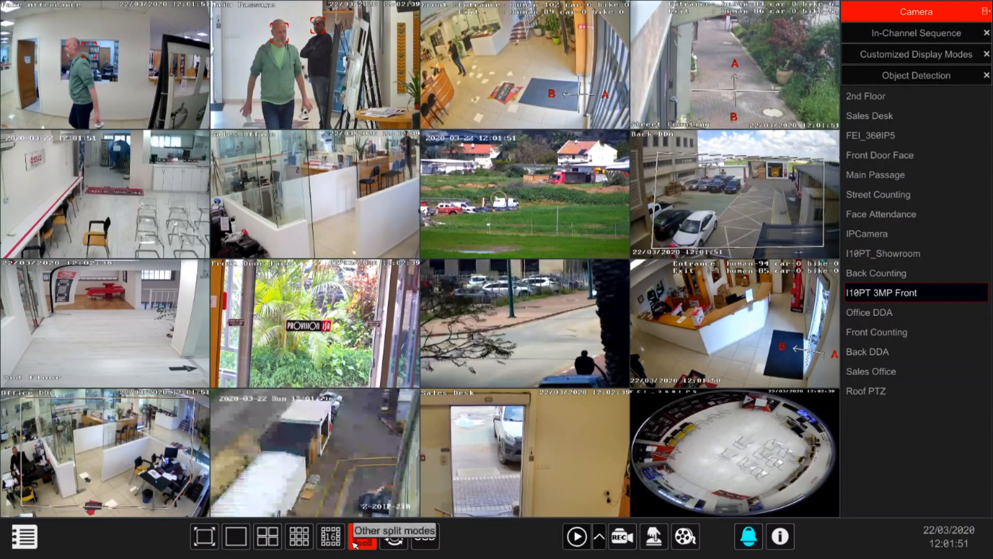
Try the 13-window split with a large central window, followed by the 6-window split with one large window
{"action": "left_click", "coordinate": [356, 541]}
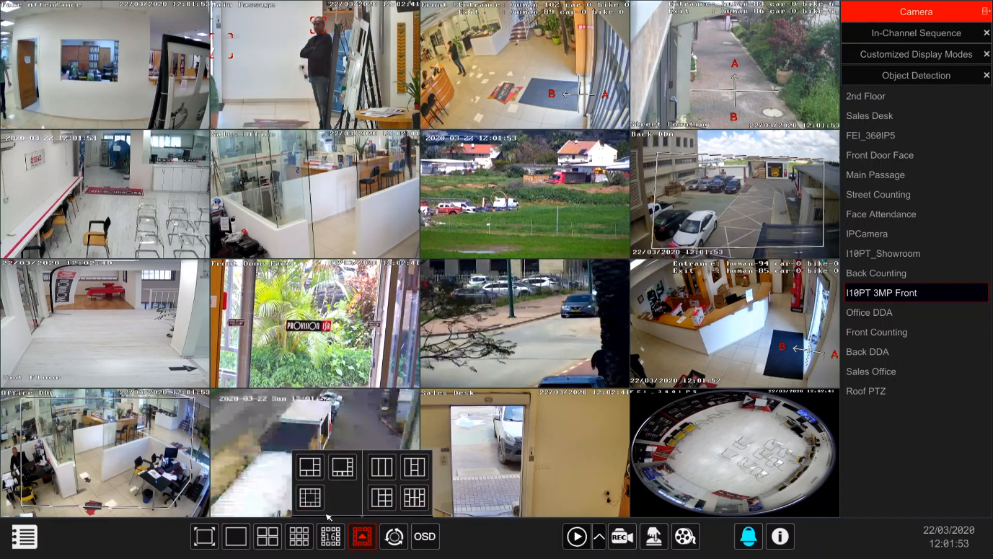
{"action": "left_click", "coordinate": [310, 494]}
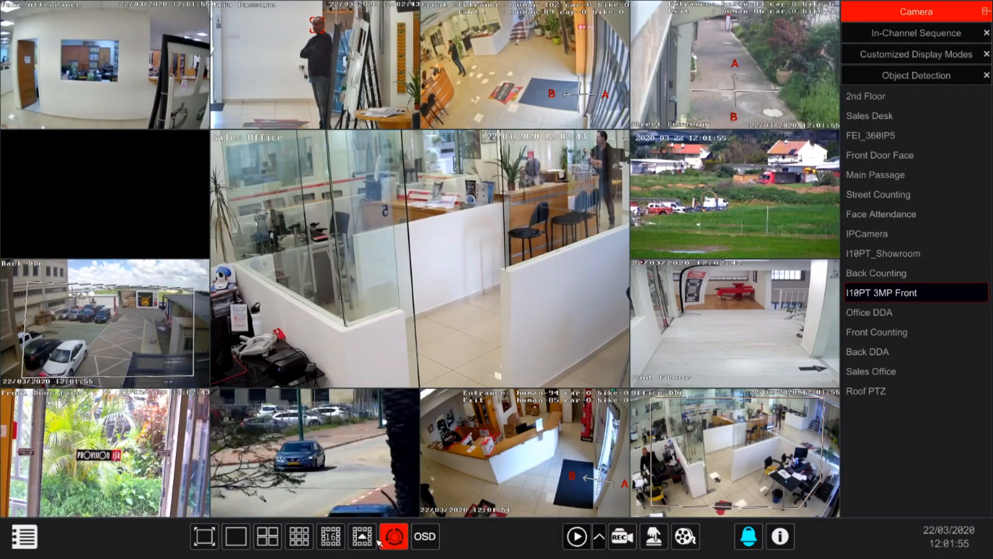
{"action": "left_click", "coordinate": [374, 540]}
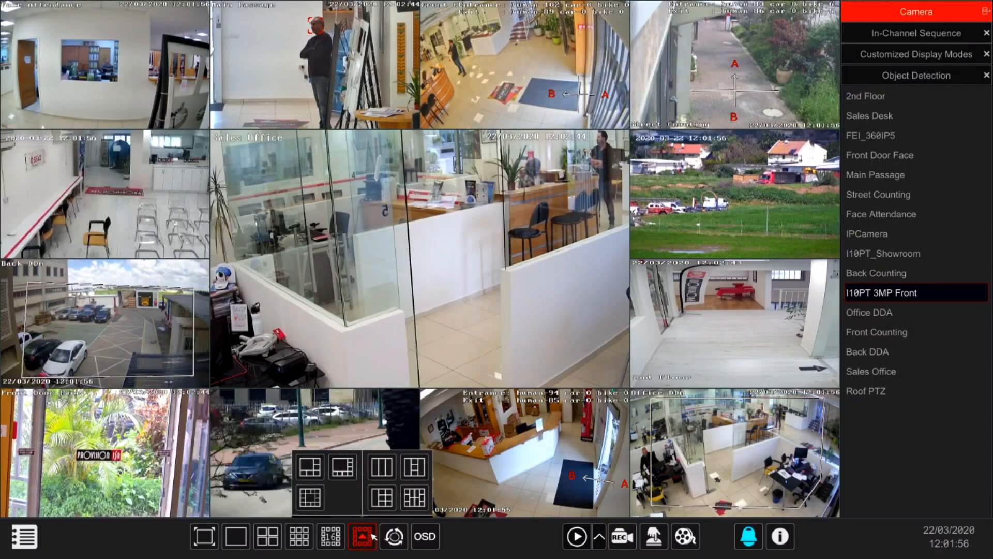
{"action": "left_click", "coordinate": [317, 474]}
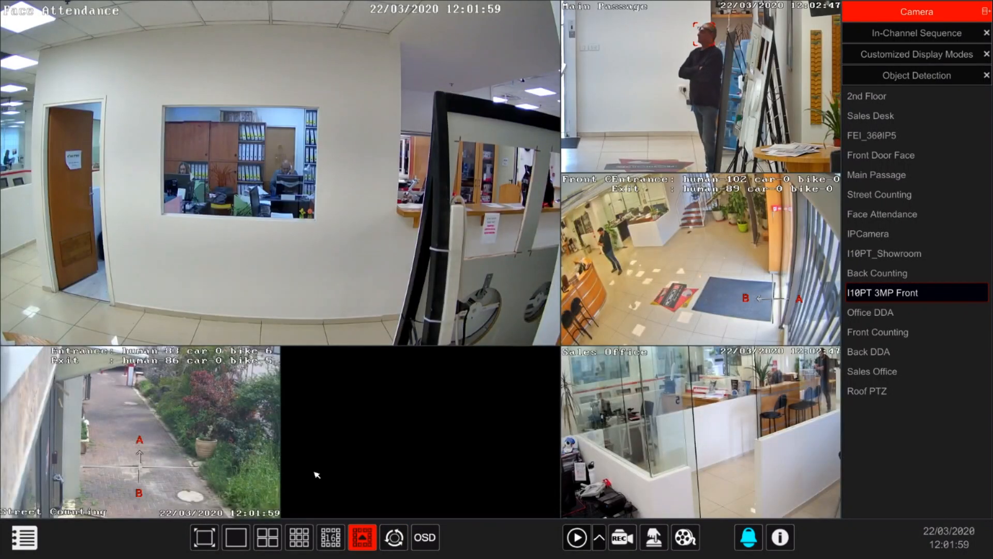
{"action": "left_click", "coordinate": [368, 540]}
{"action": "left_click", "coordinate": [368, 540]}
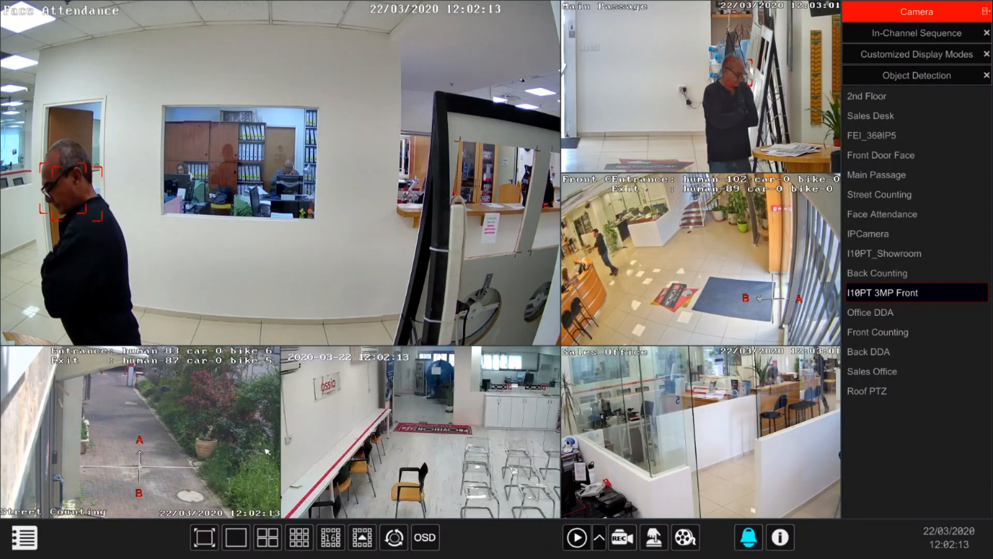
Switch the live view to the 9-channel split and show the 2nd Floor camera in its original proportions
{"action": "left_click", "coordinate": [297, 538]}
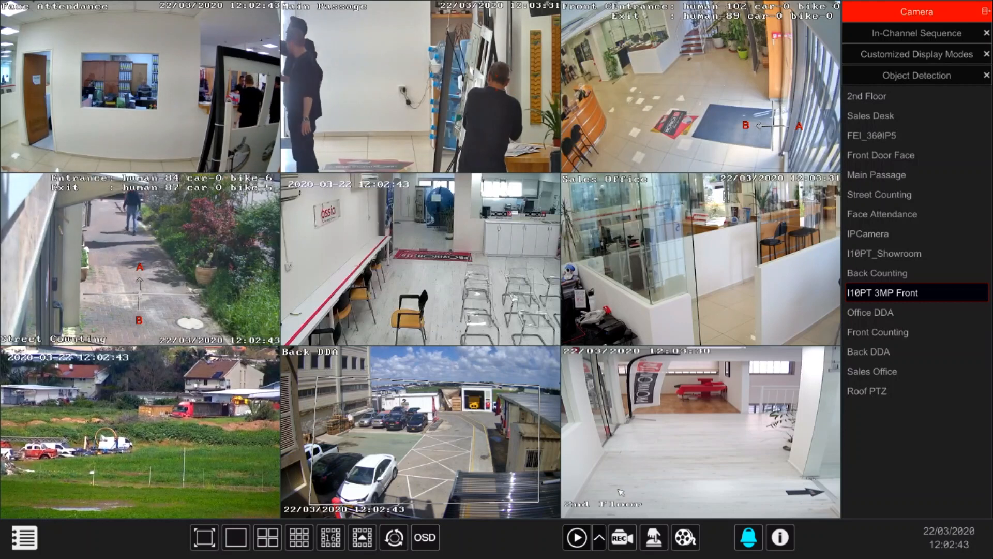
{"action": "right_click", "coordinate": [672, 392]}
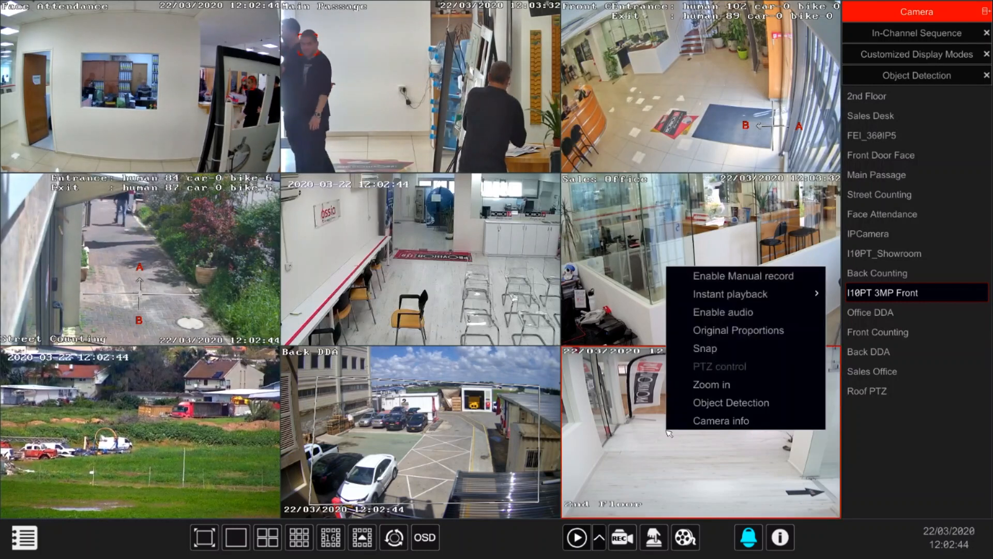
{"action": "left_click", "coordinate": [703, 330]}
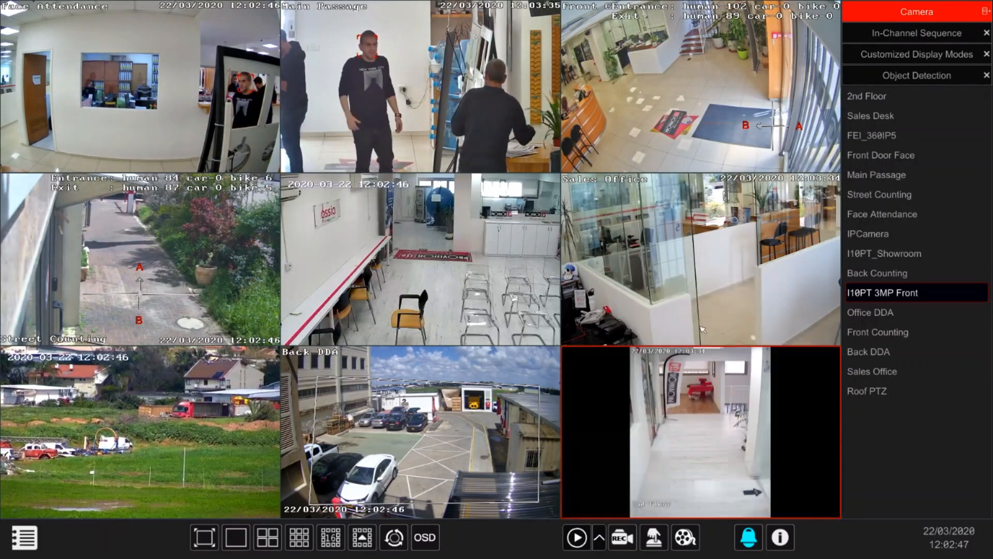
Enlarge the 2nd Floor camera to a single view and stretch its image with Overspread Window
{"action": "double_click", "coordinate": [683, 409]}
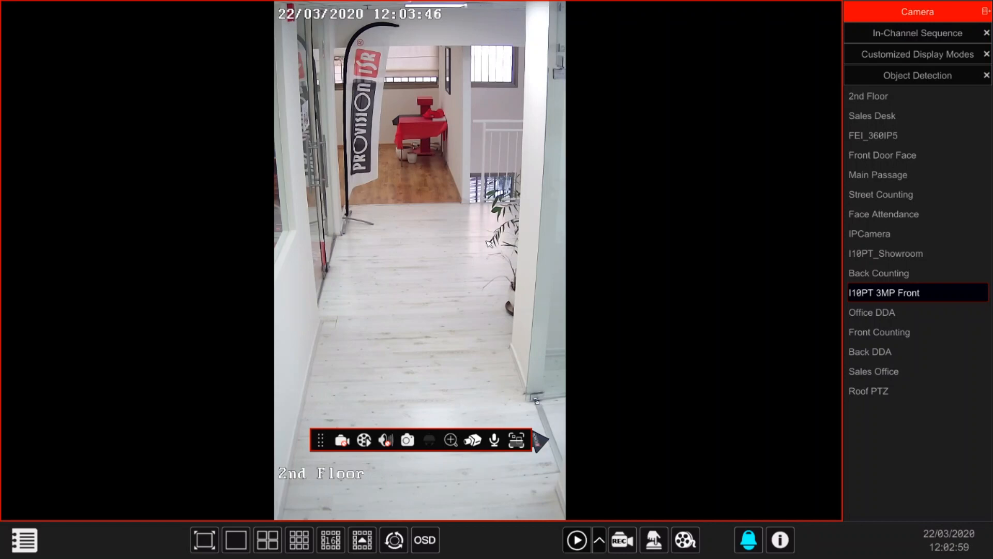
{"action": "right_click", "coordinate": [466, 242]}
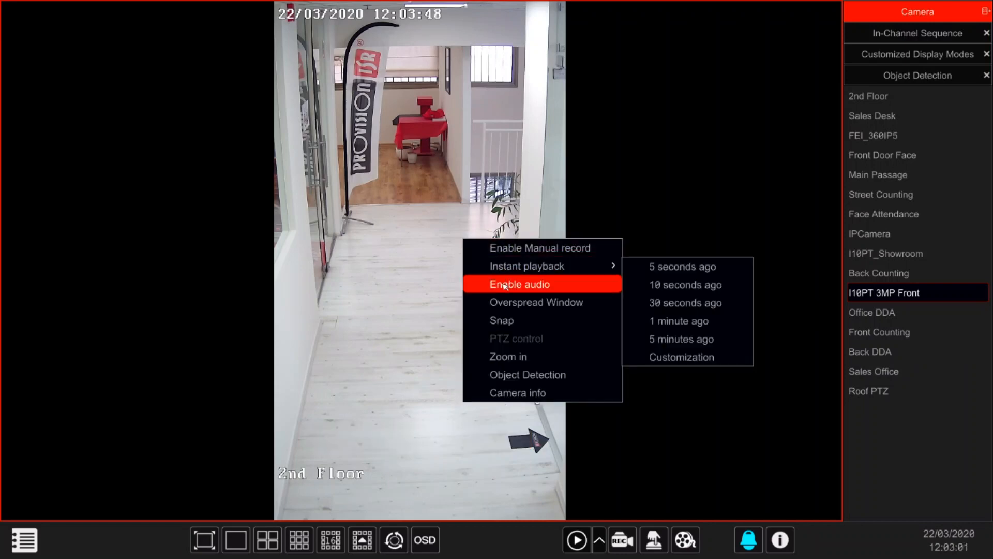
{"action": "left_click", "coordinate": [508, 302]}
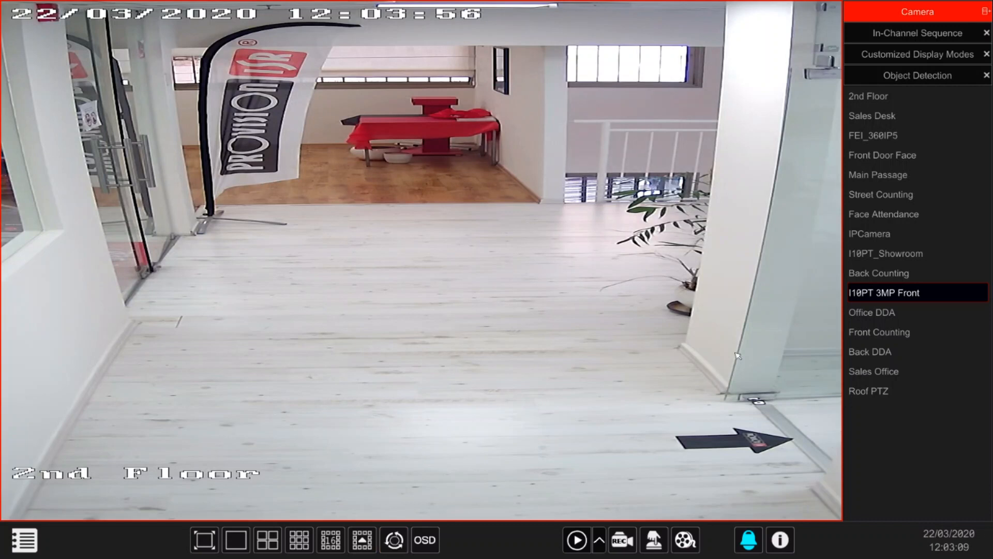
Load the customized display mode "7 corridor" and select the 2nd Floor camera in it
{"action": "left_click", "coordinate": [911, 57]}
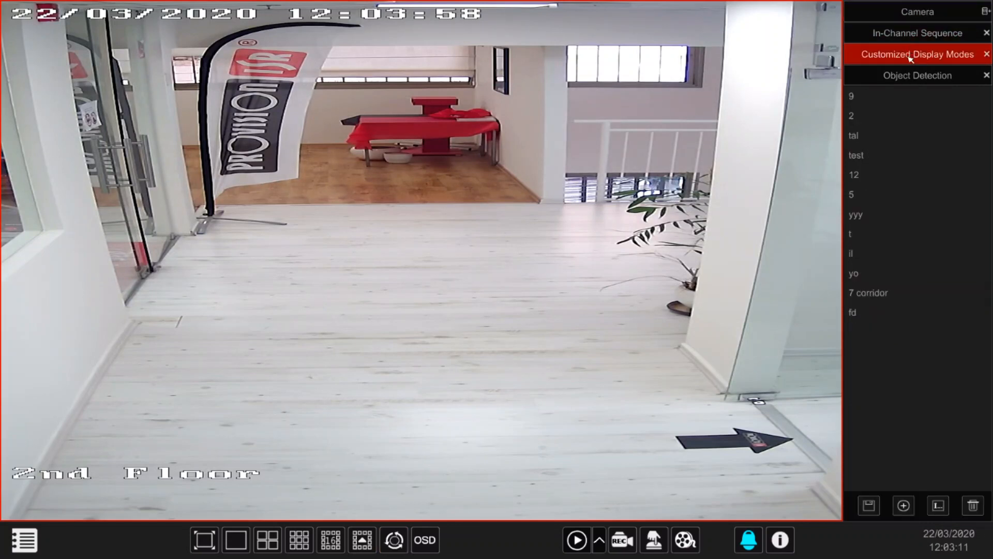
{"action": "left_click", "coordinate": [875, 292]}
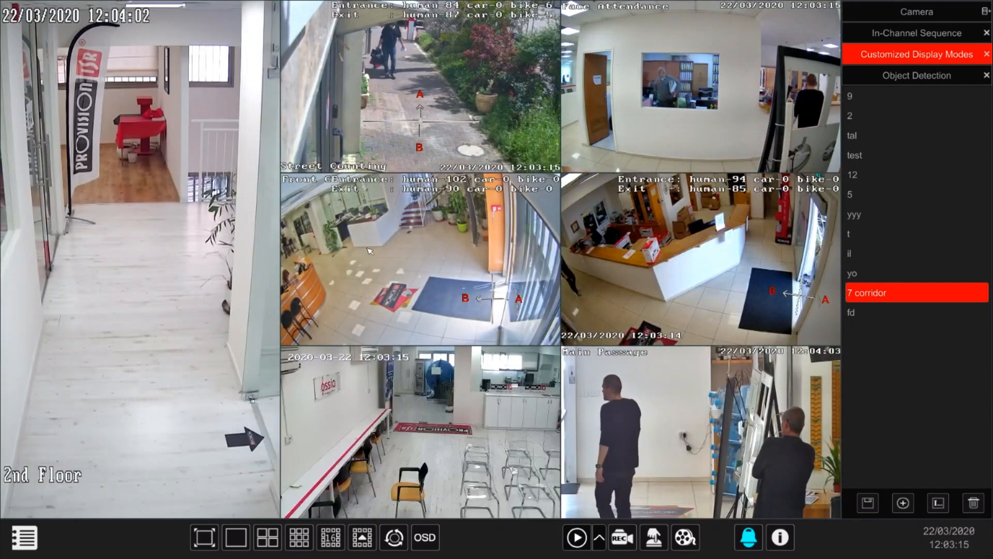
{"action": "left_click", "coordinate": [120, 233]}
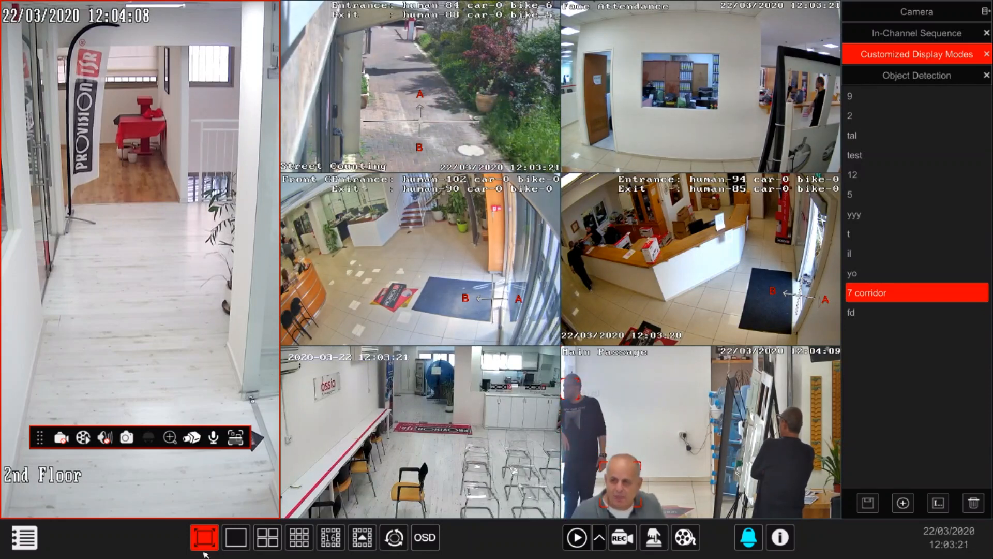
{"action": "left_click", "coordinate": [362, 537]}
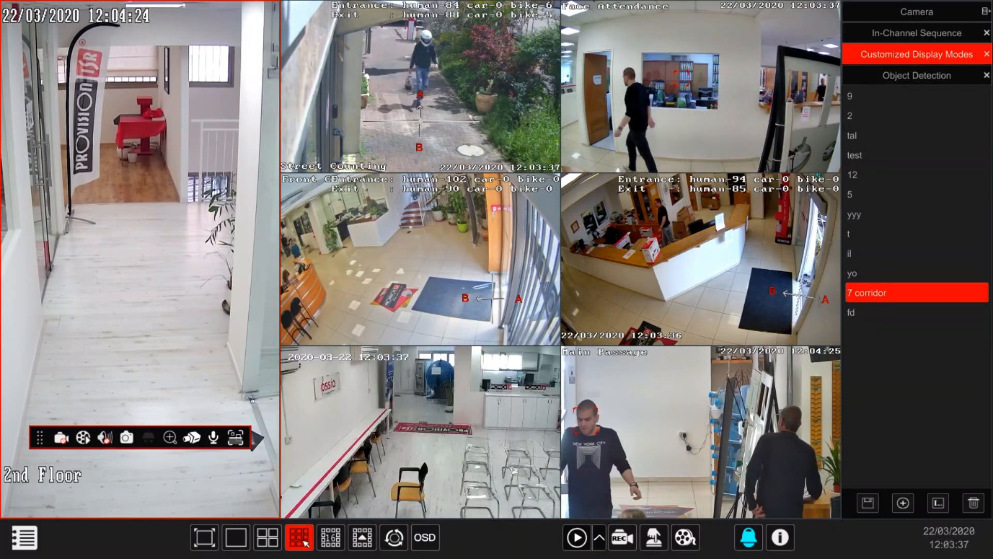
Play back the recordings of a 4-channel split from 10:53:56 and return to the live view
{"action": "left_click", "coordinate": [276, 540]}
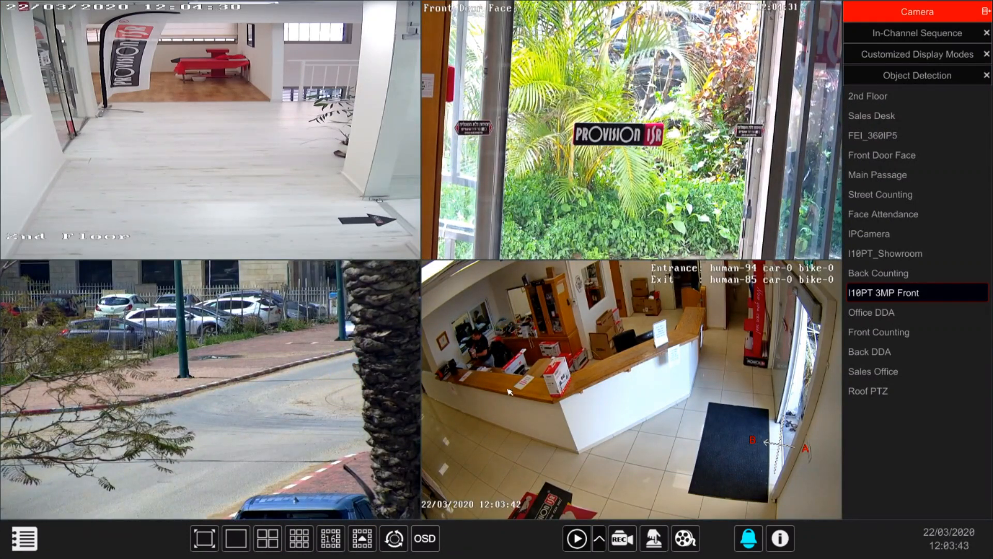
{"action": "left_click", "coordinate": [577, 539]}
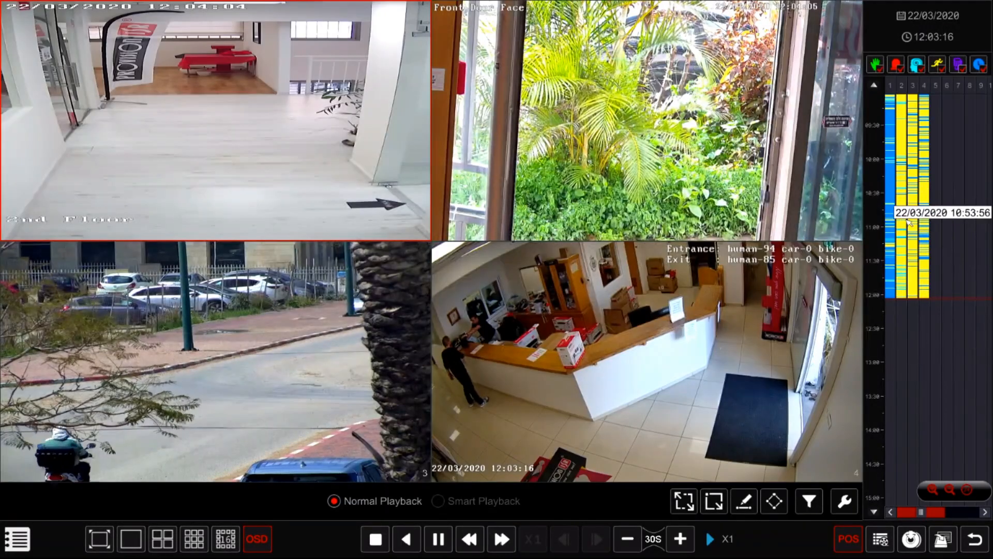
{"action": "left_click", "coordinate": [909, 222]}
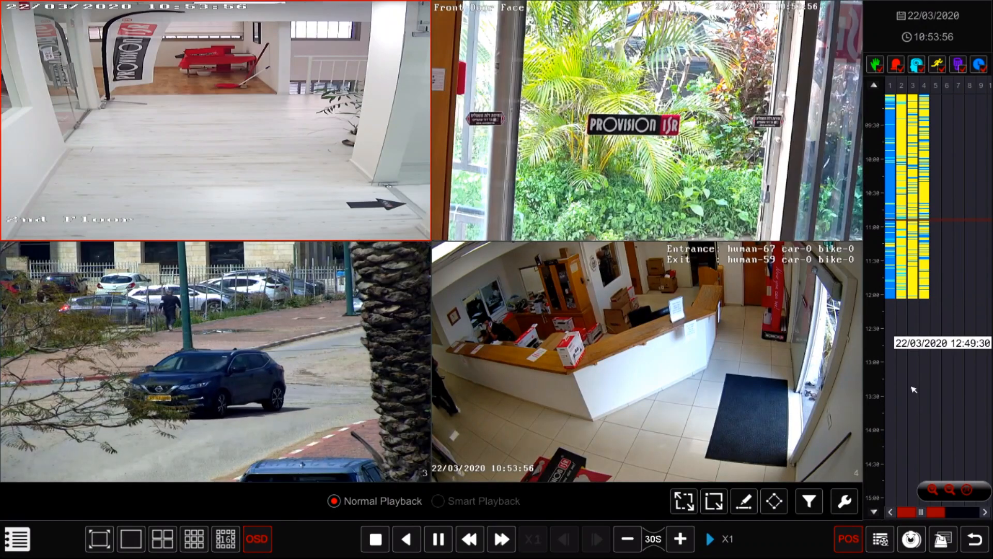
{"action": "left_click", "coordinate": [975, 539]}
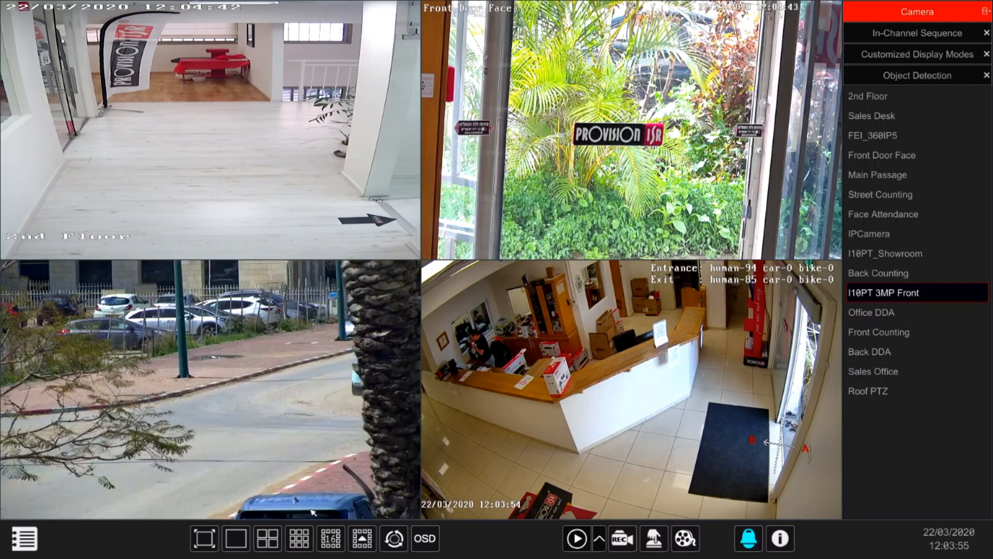
Open playback from a 9-channel live split and return to the live view
{"action": "left_click", "coordinate": [299, 538]}
{"action": "left_click", "coordinate": [576, 539]}
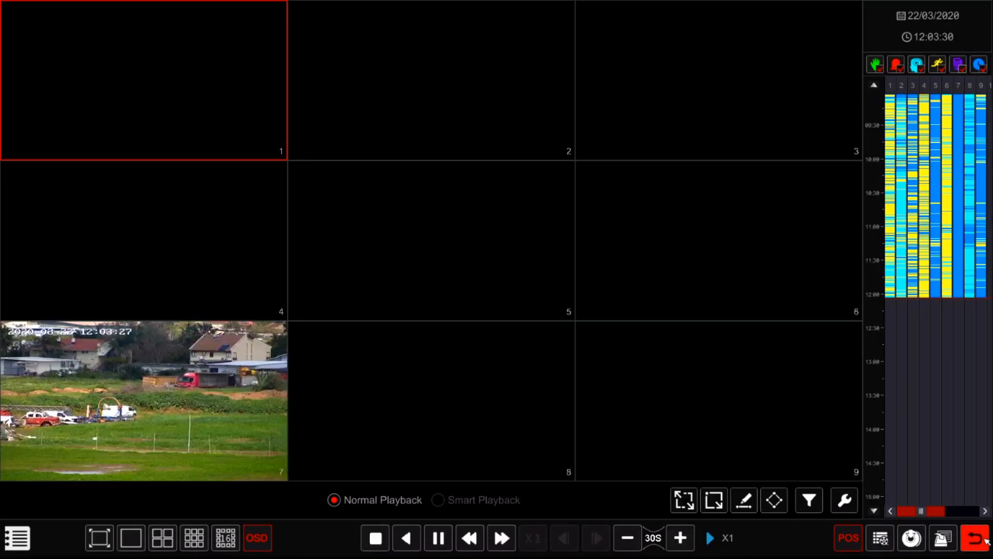
{"action": "left_click", "coordinate": [976, 538]}
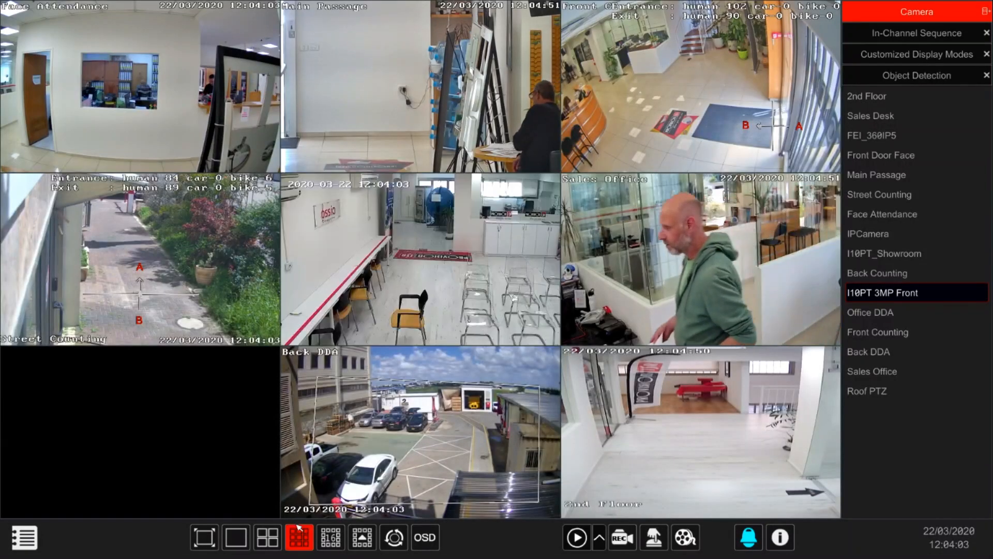
Set the live view to the 16-channel split, open playback of all its cameras, and return to live
{"action": "left_click", "coordinate": [322, 537]}
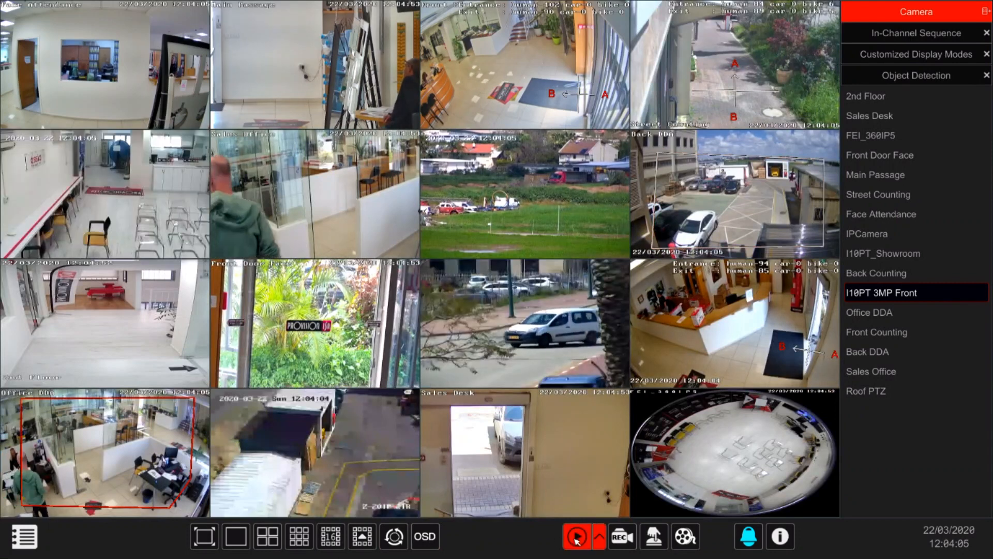
{"action": "left_click", "coordinate": [576, 538]}
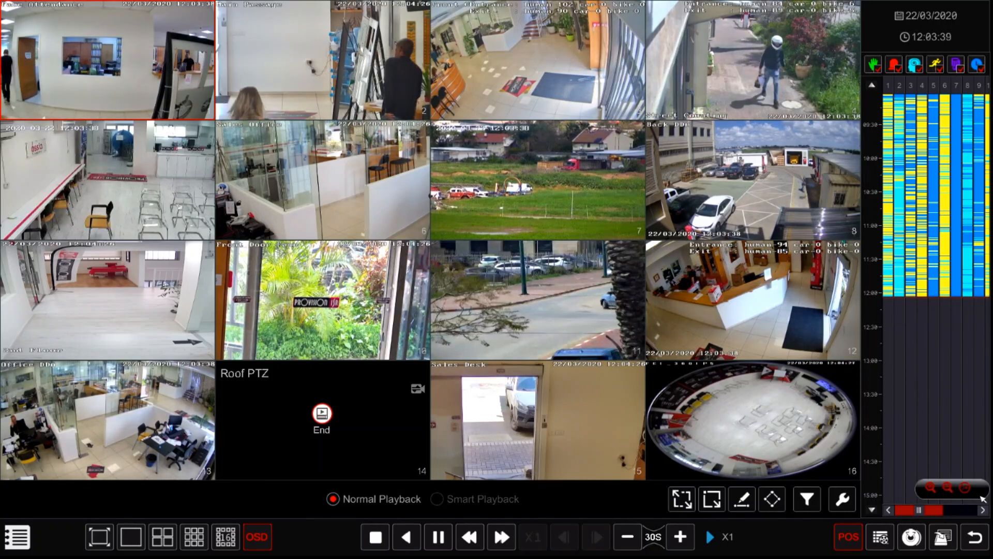
{"action": "left_click", "coordinate": [978, 538]}
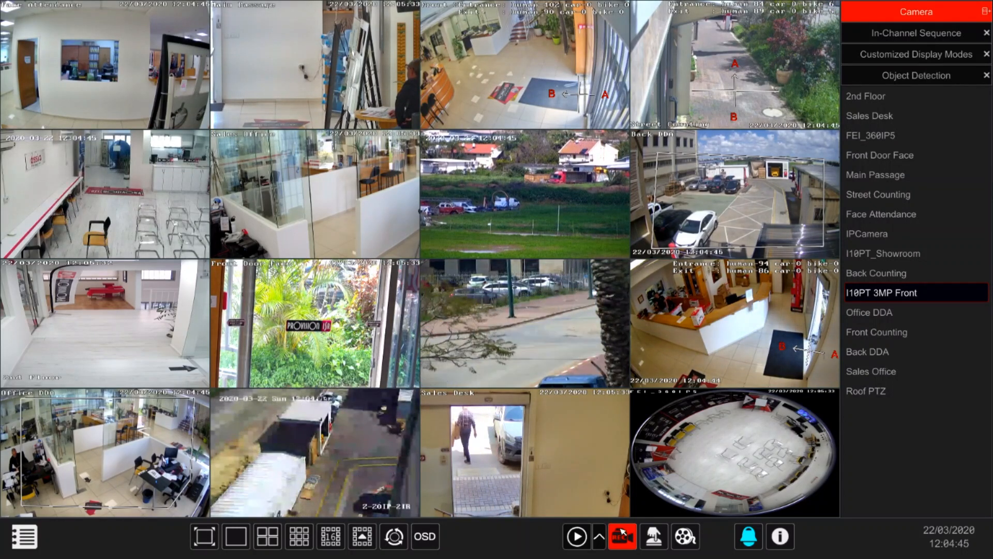
Examine the manual alarm-out list with its trigger, delay and clear options for each camera, and close it
{"action": "left_click", "coordinate": [651, 538]}
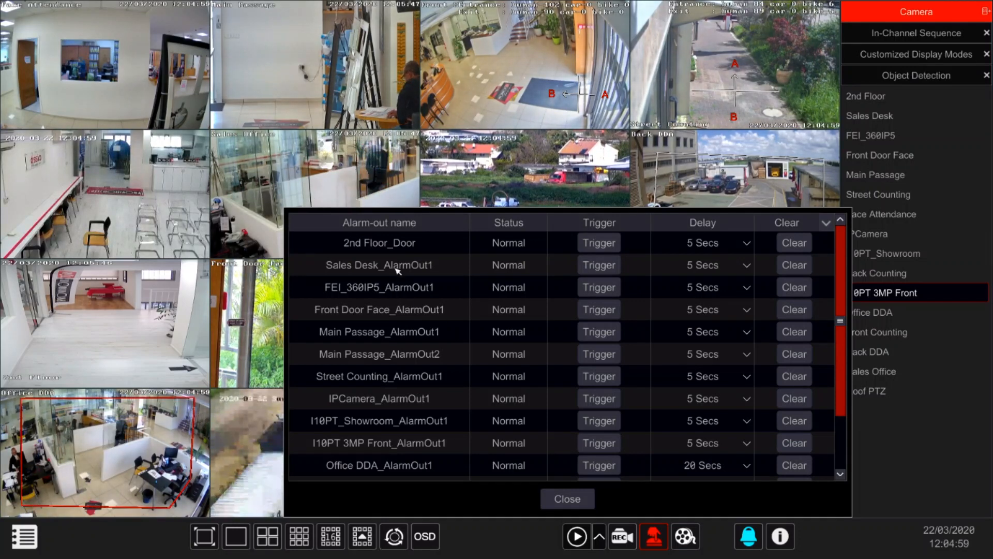
{"action": "scroll", "coordinate": [391, 248], "scroll_direction": "down", "scroll_amount": 1}
{"action": "scroll", "coordinate": [388, 362], "scroll_direction": "up", "scroll_amount": 1}
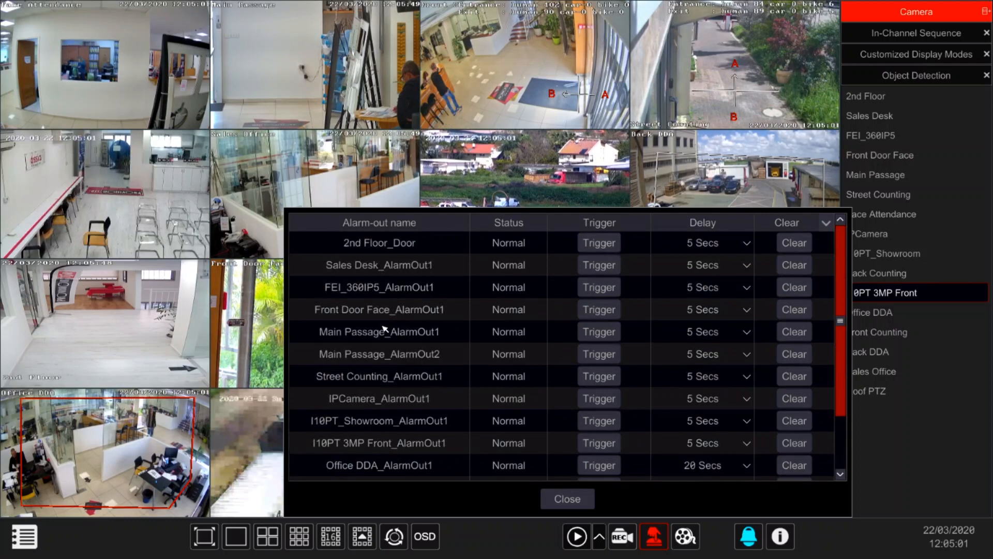
{"action": "scroll", "coordinate": [377, 292], "scroll_direction": "down", "scroll_amount": 1}
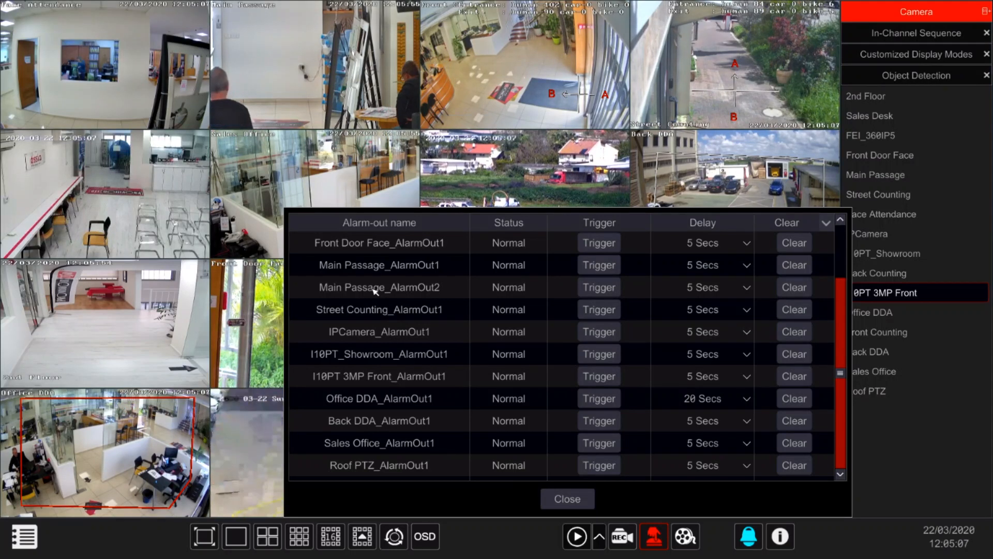
{"action": "left_click", "coordinate": [379, 330]}
{"action": "scroll", "coordinate": [383, 310], "scroll_direction": "up", "scroll_amount": 1}
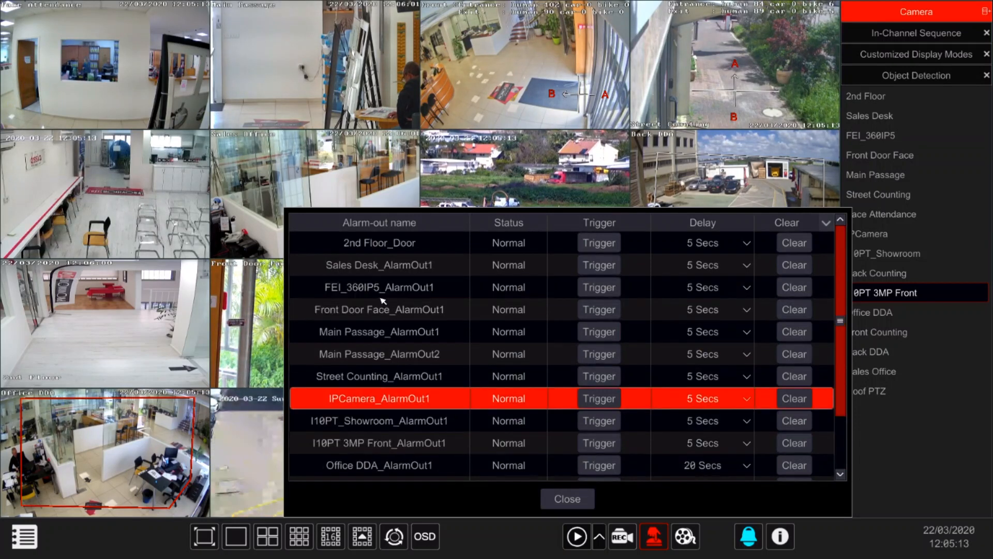
{"action": "scroll", "coordinate": [386, 385], "scroll_direction": "down", "scroll_amount": 1}
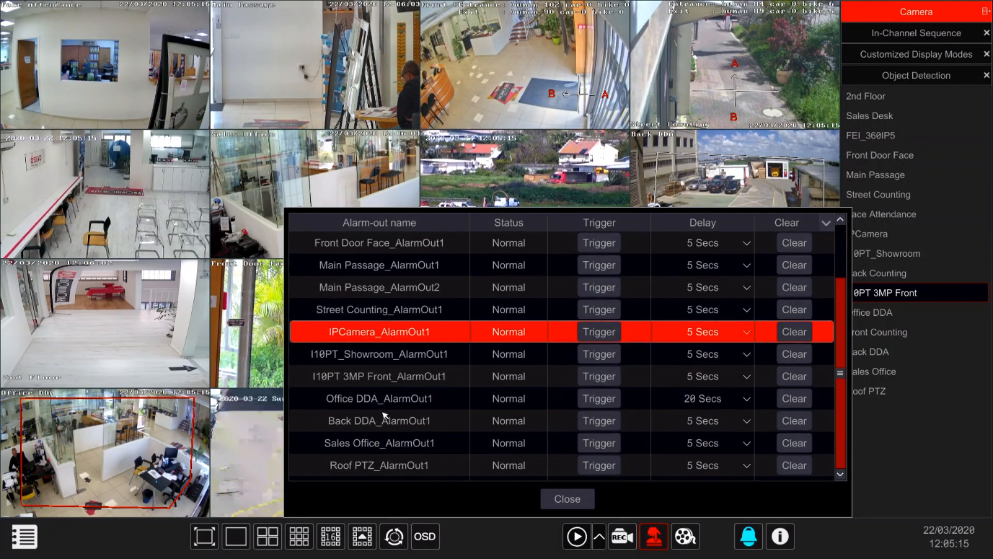
{"action": "left_click", "coordinate": [383, 425]}
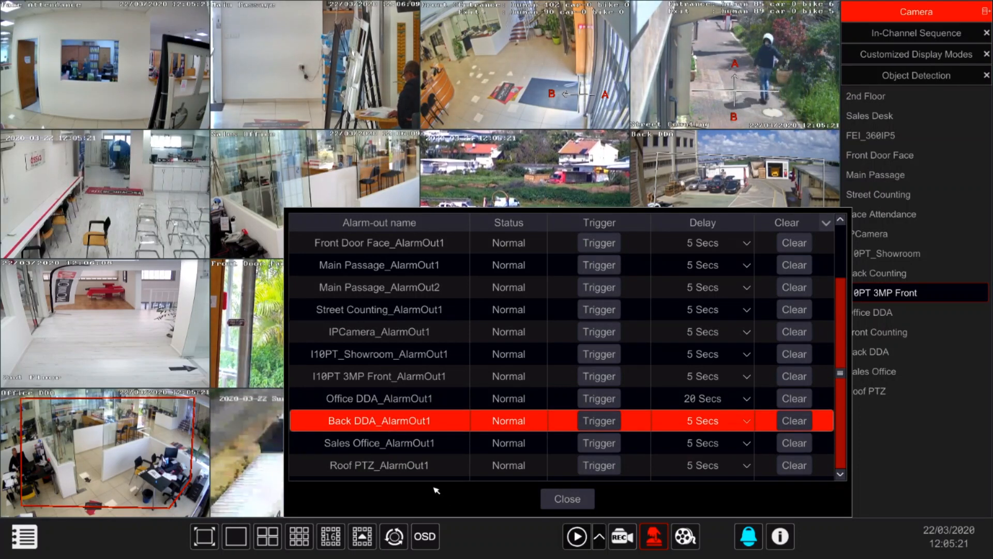
{"action": "left_click", "coordinate": [564, 500]}
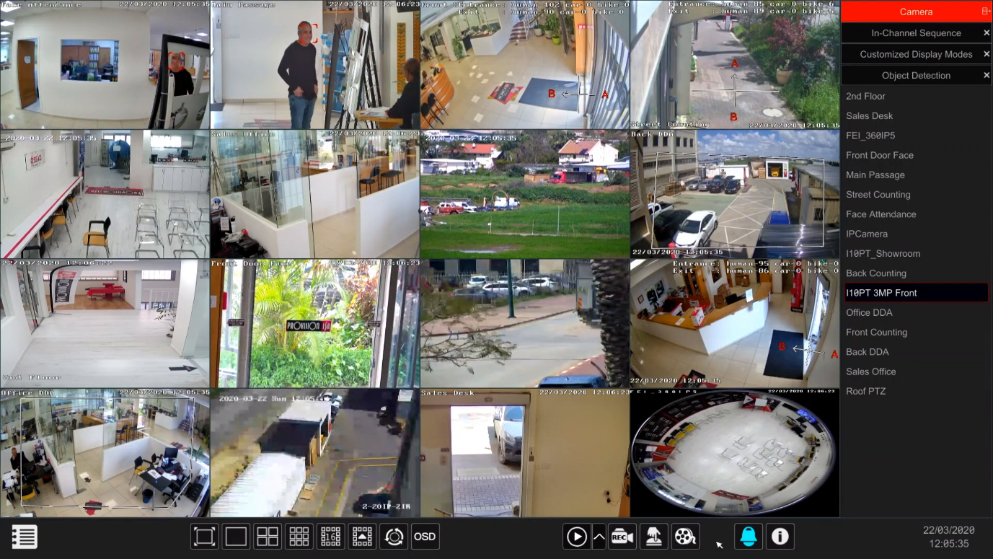
Review the live alert status list, expand and collapse the Motion alert details, and close the list
{"action": "left_click", "coordinate": [769, 548]}
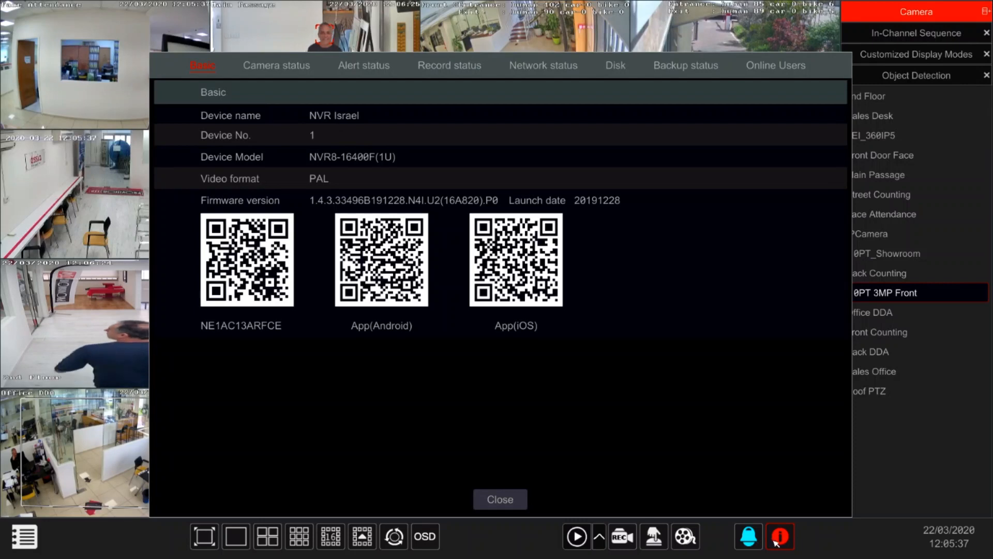
{"action": "right_click", "coordinate": [764, 545]}
{"action": "left_click", "coordinate": [759, 539]}
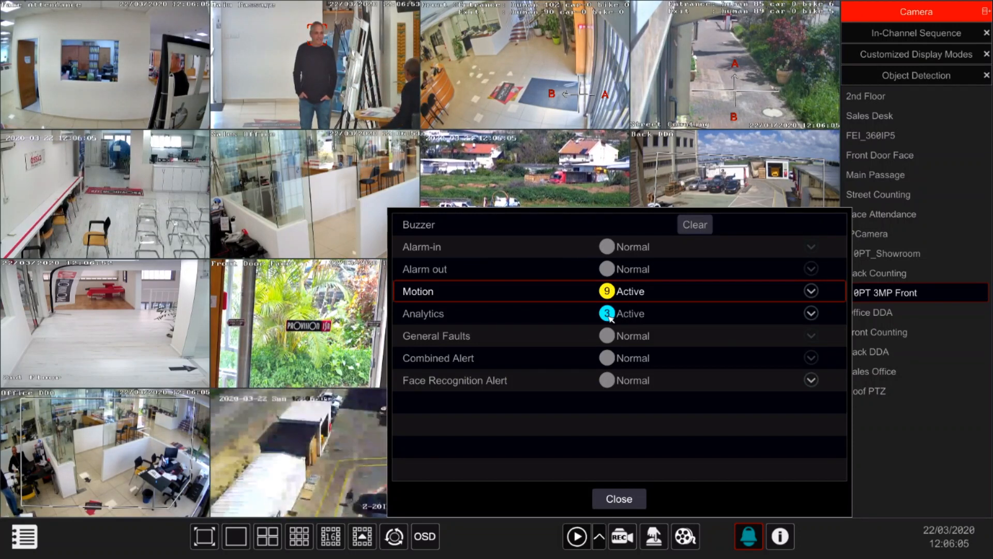
{"action": "left_click", "coordinate": [607, 293]}
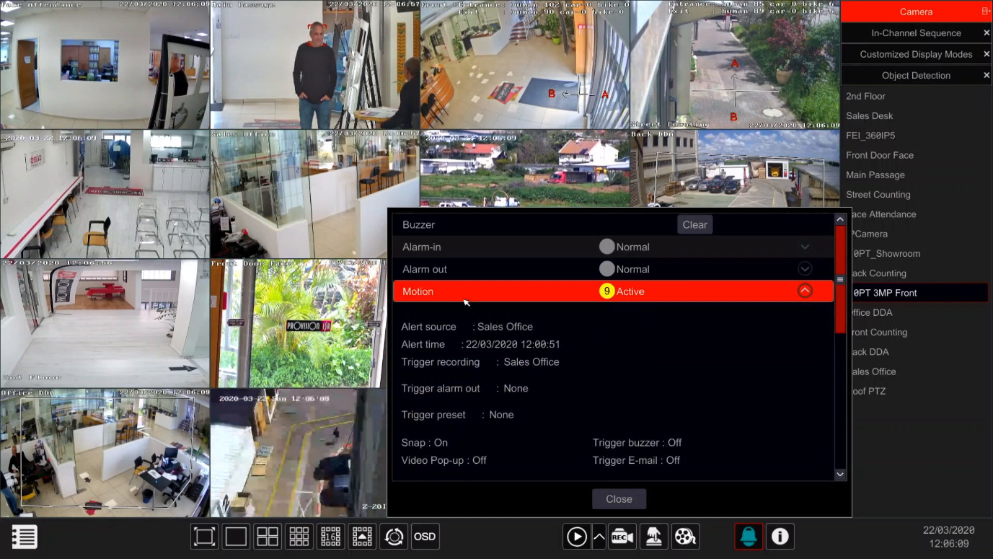
{"action": "left_click", "coordinate": [493, 288]}
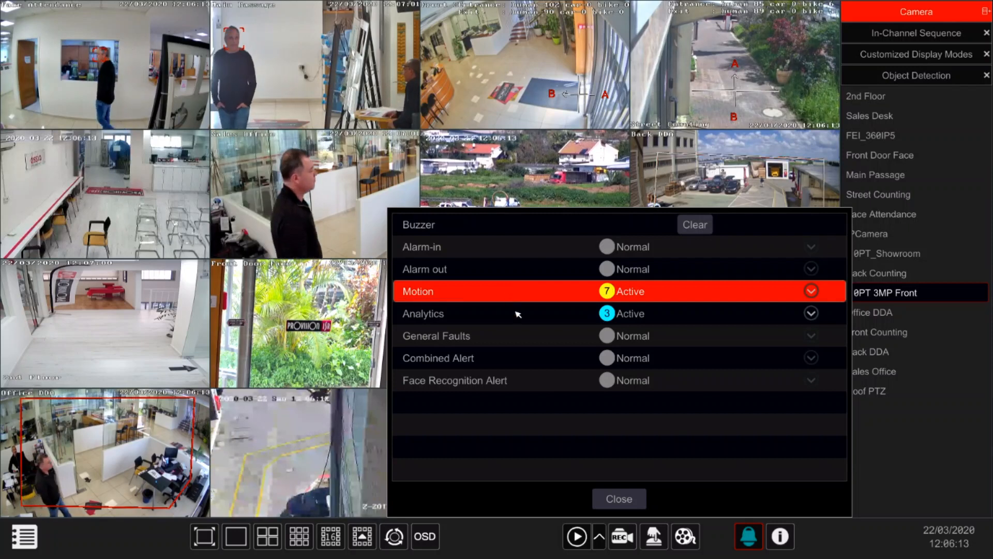
{"action": "left_click", "coordinate": [538, 345]}
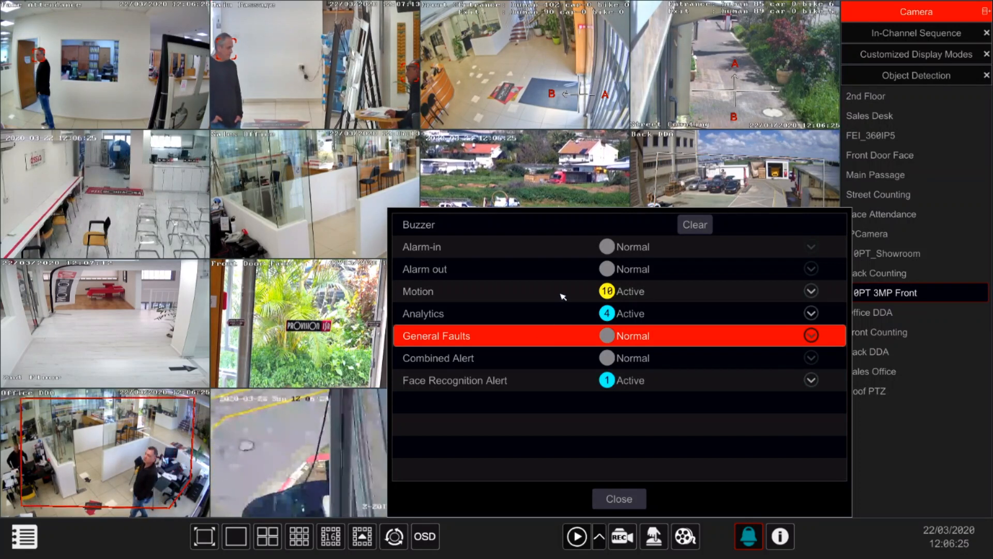
{"action": "left_click", "coordinate": [567, 277]}
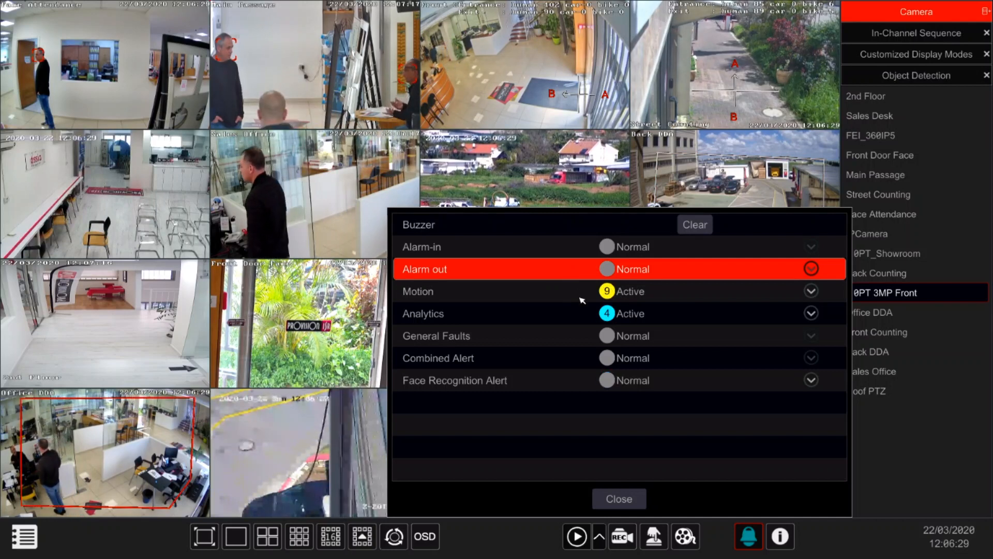
{"action": "left_click", "coordinate": [616, 503]}
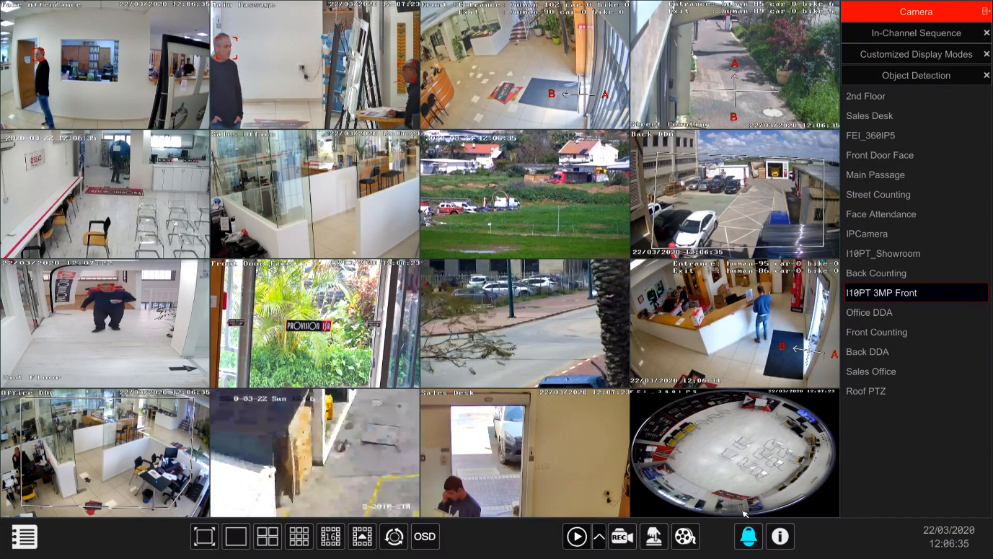
Open the recorder's system information and view the basic details, camera status and alert status
{"action": "left_click", "coordinate": [789, 537]}
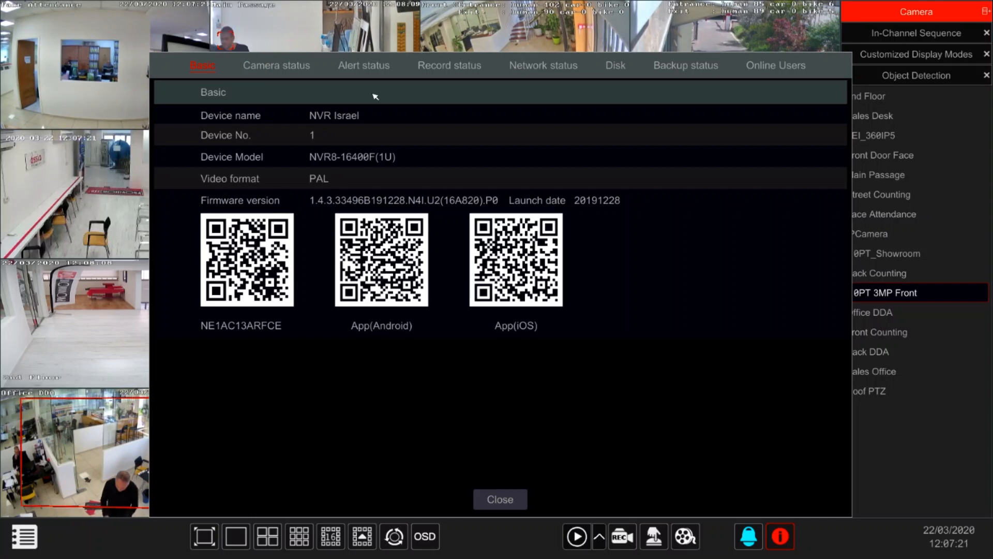
{"action": "left_click", "coordinate": [278, 72]}
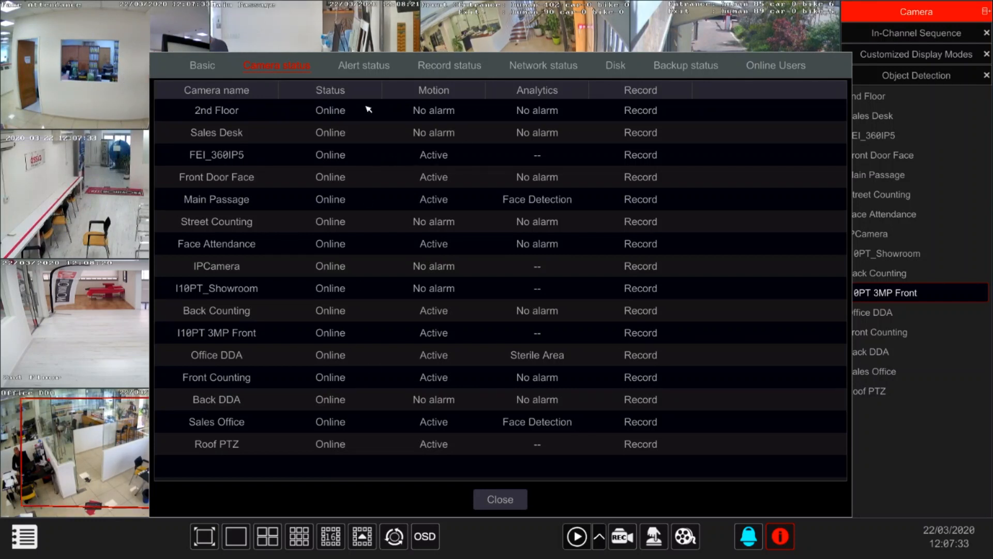
{"action": "left_click", "coordinate": [365, 65]}
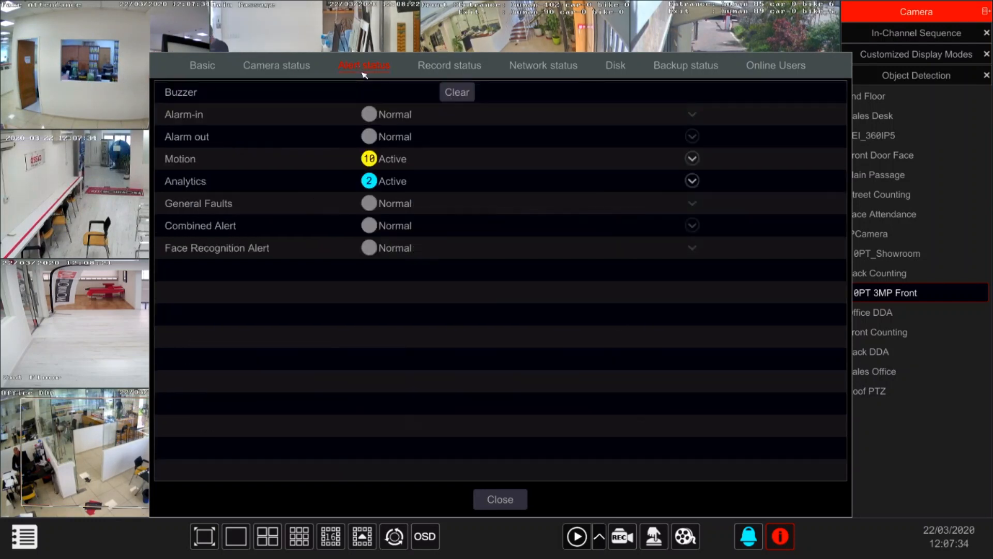
Examine the record status of the cameras' streams, highlighting the main stream and sub-stream of FEI_360IP5
{"action": "left_click", "coordinate": [455, 68]}
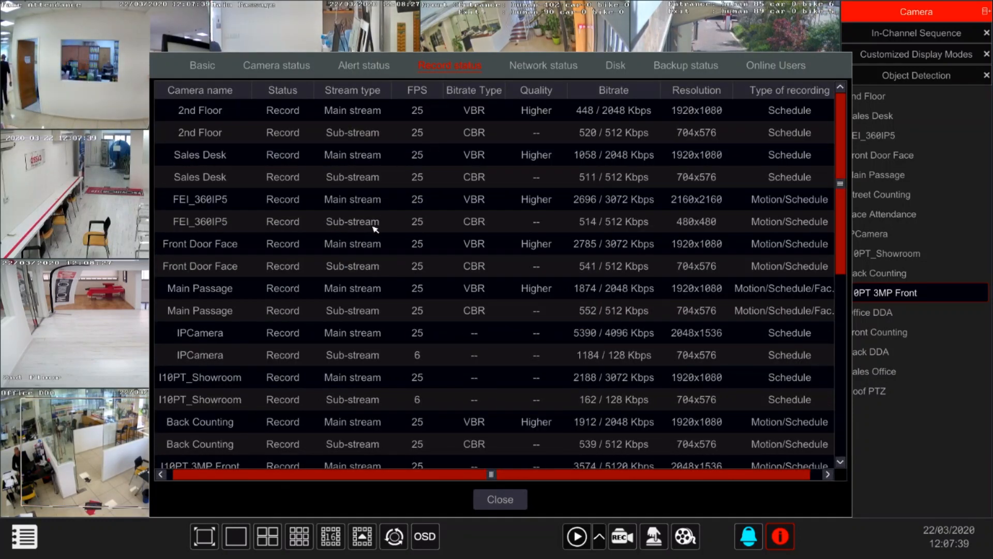
{"action": "left_click", "coordinate": [577, 201]}
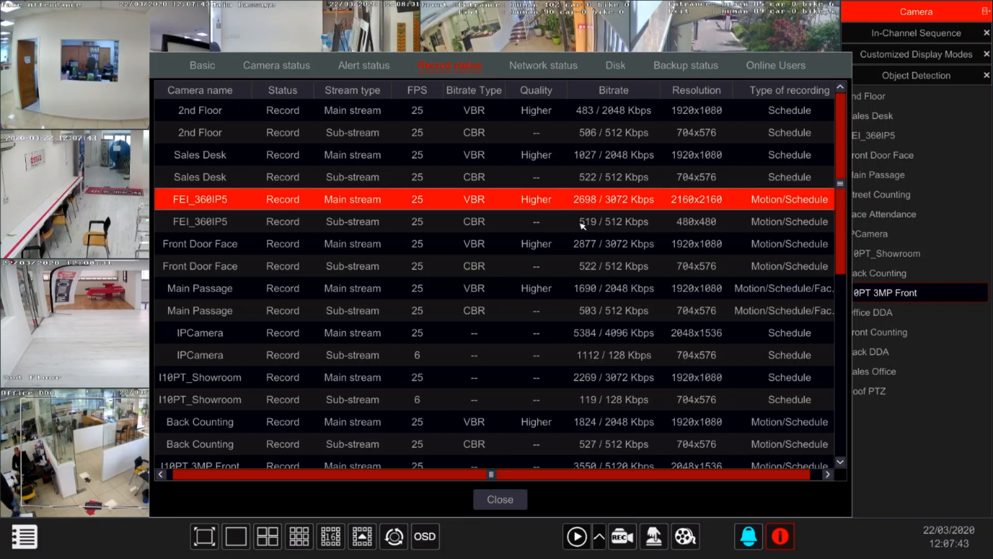
{"action": "left_click", "coordinate": [582, 224]}
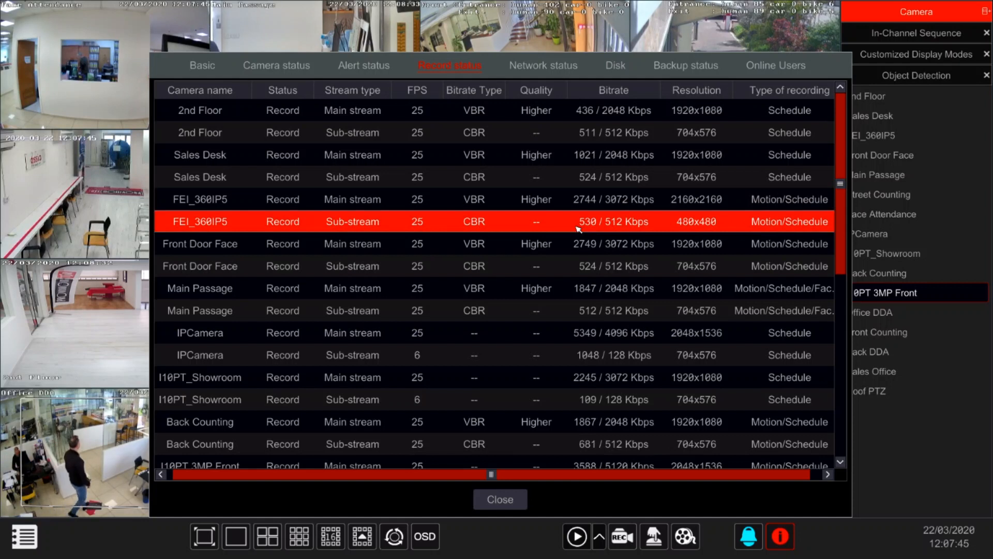
{"action": "scroll", "coordinate": [574, 237], "scroll_direction": "down", "scroll_amount": 5}
{"action": "scroll", "coordinate": [564, 270], "scroll_direction": "up", "scroll_amount": 5}
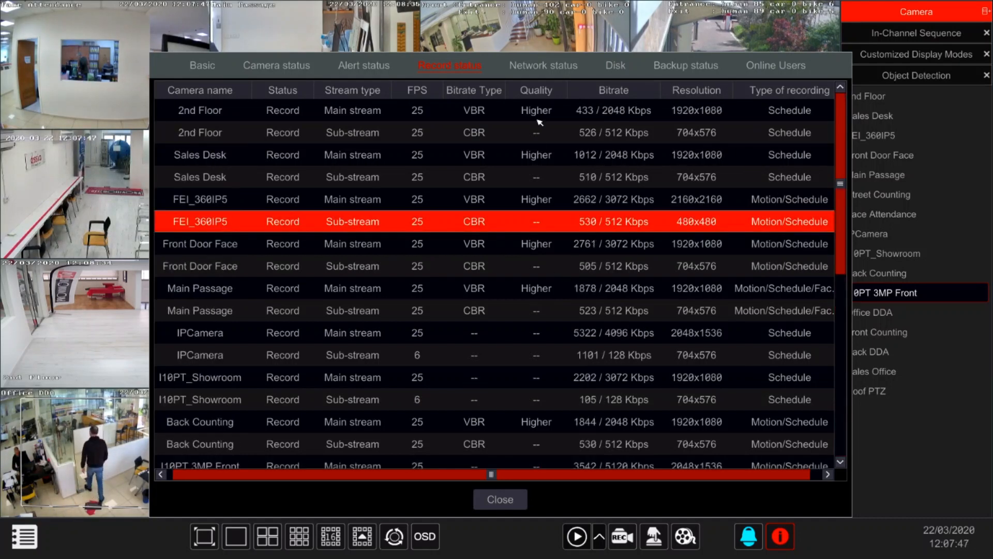
Review the network status of Ethernet Port 1, from the IPv4 address down to the HTTP port
{"action": "left_click", "coordinate": [543, 65]}
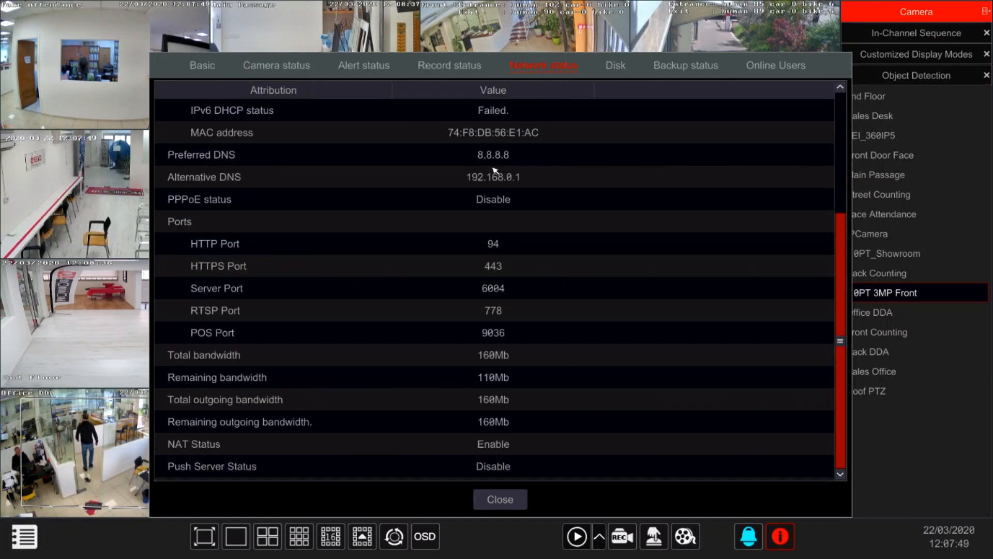
{"action": "scroll", "coordinate": [460, 162], "scroll_direction": "up", "scroll_amount": 3}
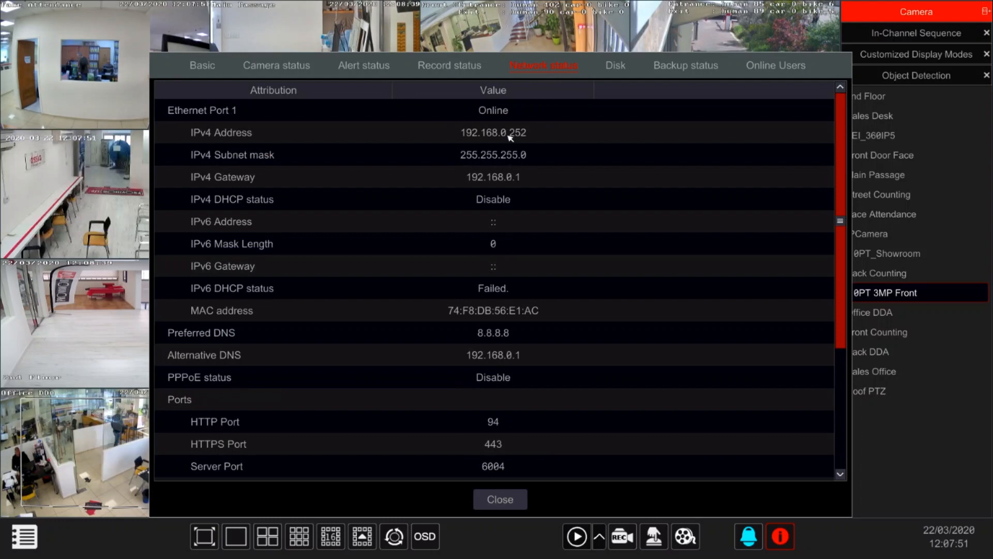
{"action": "scroll", "coordinate": [482, 323], "scroll_direction": "down", "scroll_amount": 3}
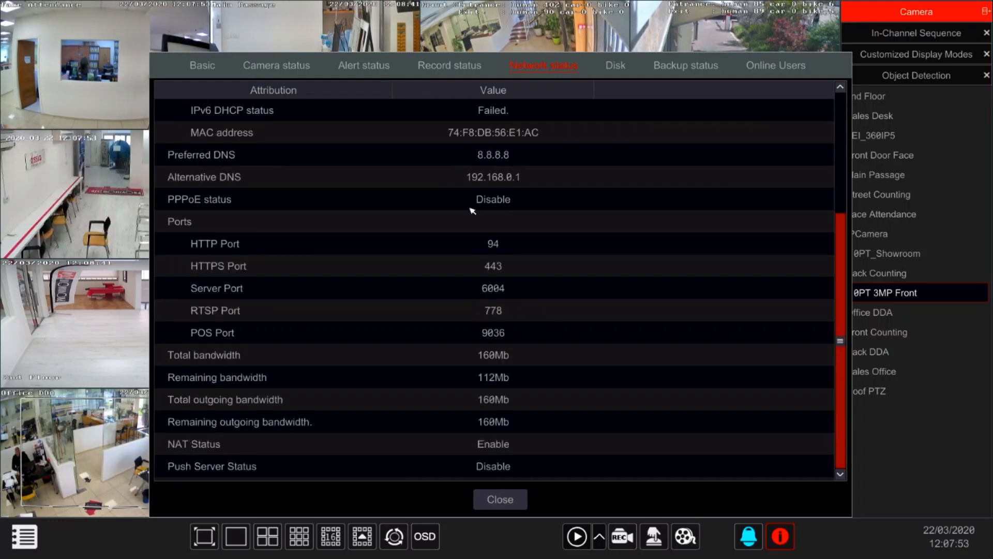
{"action": "left_click", "coordinate": [458, 244]}
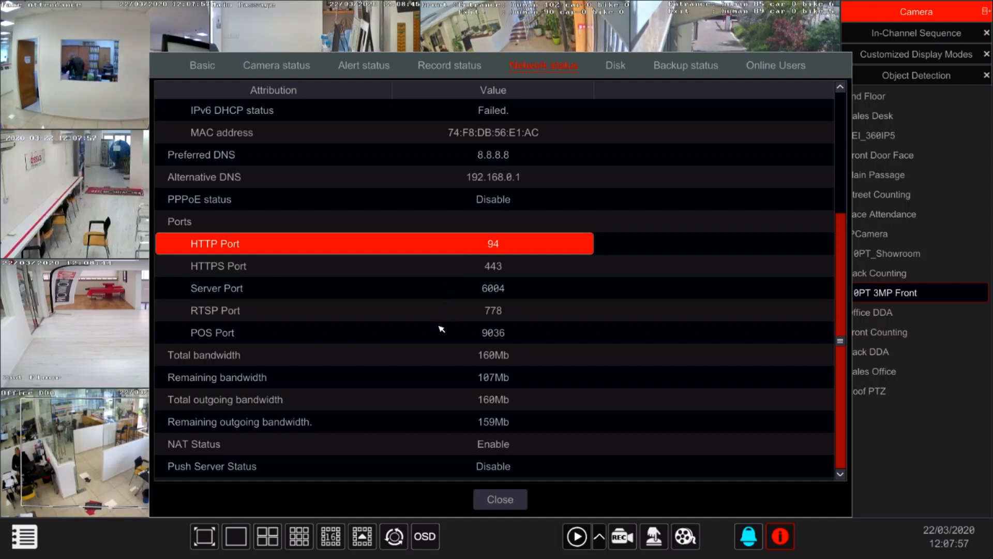
Examine the total, remaining and outgoing bandwidth, the NAT status and the push server status
{"action": "left_click", "coordinate": [437, 356]}
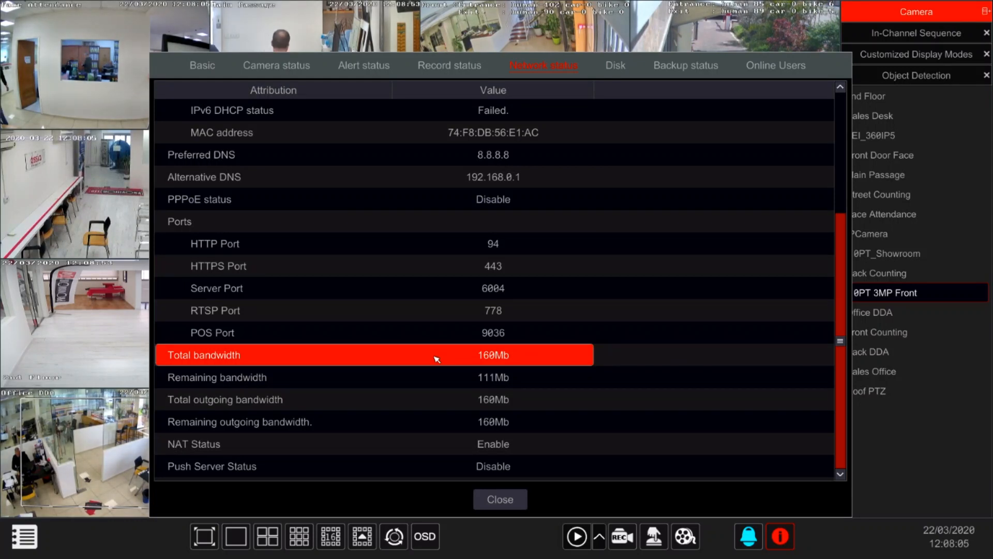
{"action": "left_click", "coordinate": [434, 379]}
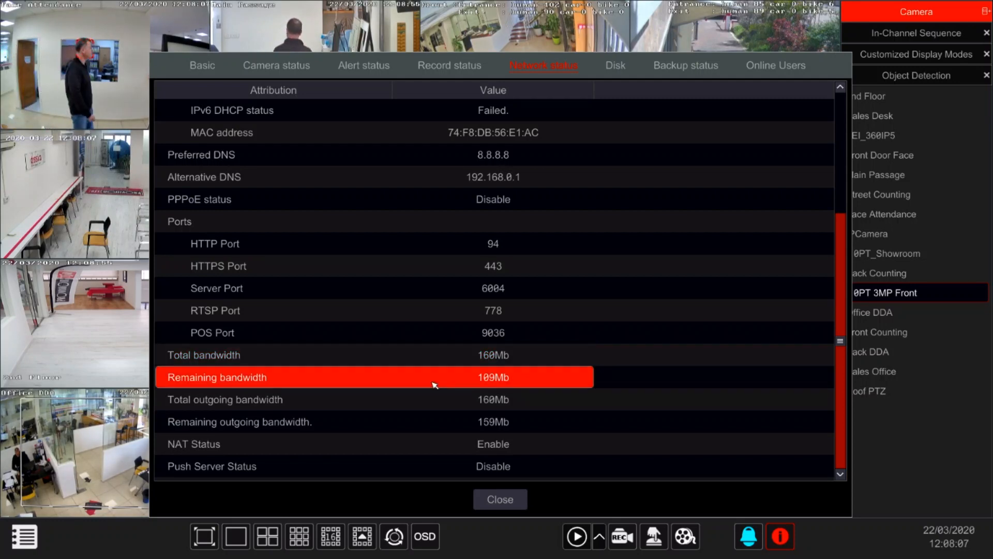
{"action": "left_click", "coordinate": [435, 400]}
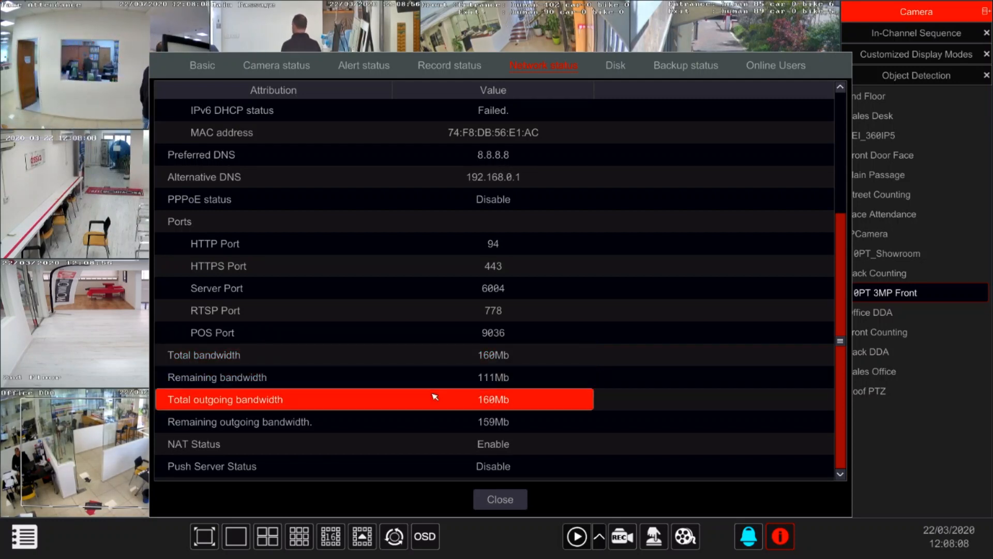
{"action": "left_click", "coordinate": [436, 427]}
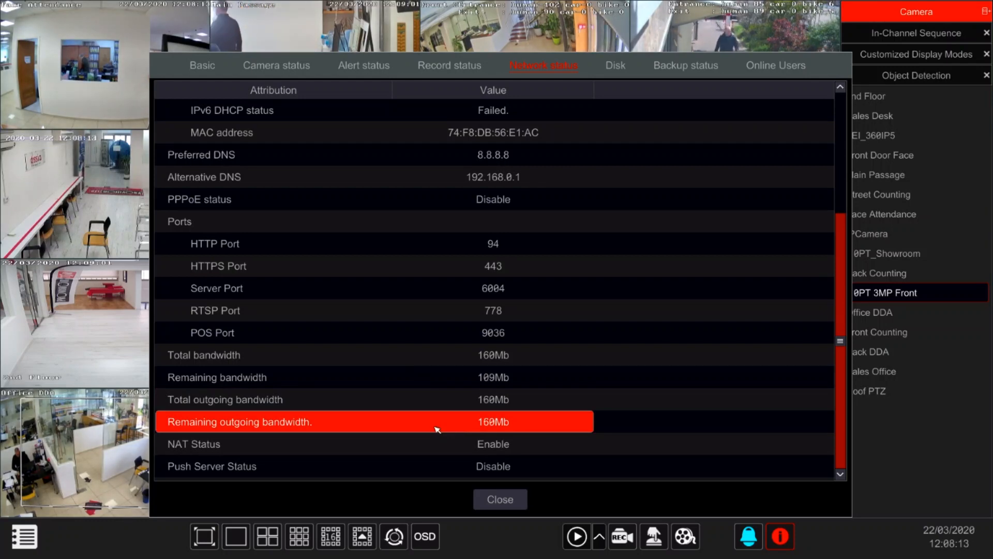
{"action": "left_click", "coordinate": [441, 441]}
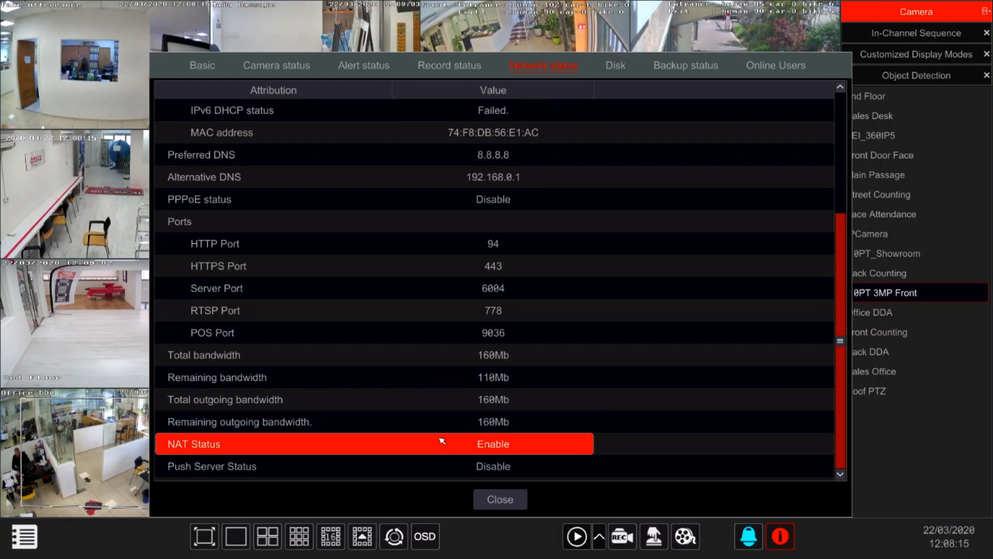
{"action": "left_click", "coordinate": [447, 468]}
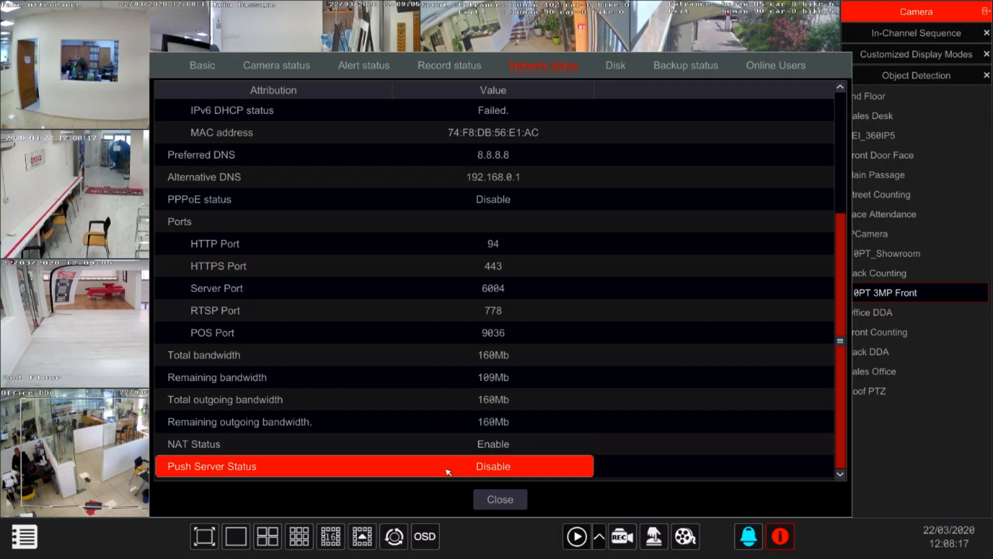
Open the disk information and compare the free space and capacity of the two disks
{"action": "left_click", "coordinate": [617, 66]}
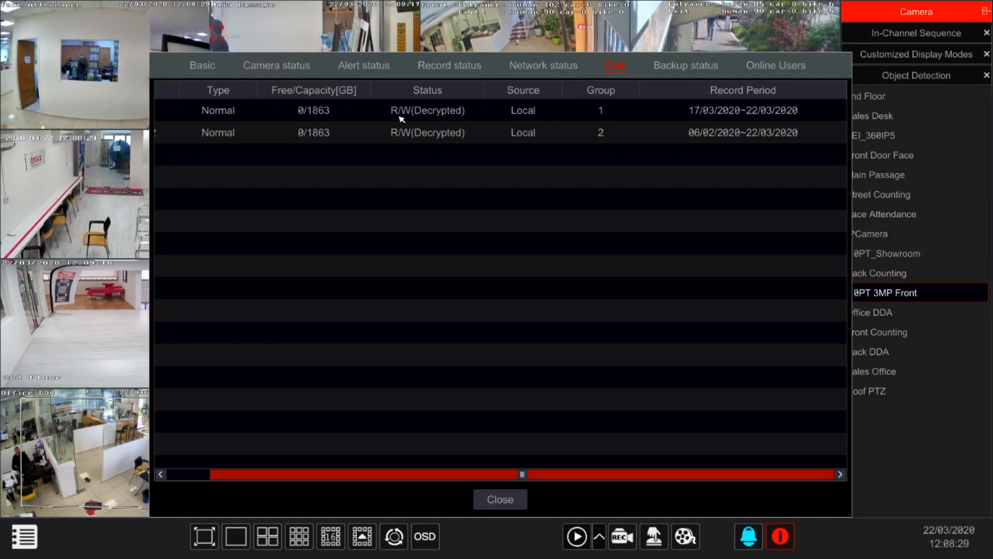
{"action": "left_click", "coordinate": [344, 109]}
{"action": "left_click", "coordinate": [335, 126]}
{"action": "left_click", "coordinate": [332, 114]}
{"action": "left_click", "coordinate": [323, 129]}
{"action": "left_click", "coordinate": [316, 112]}
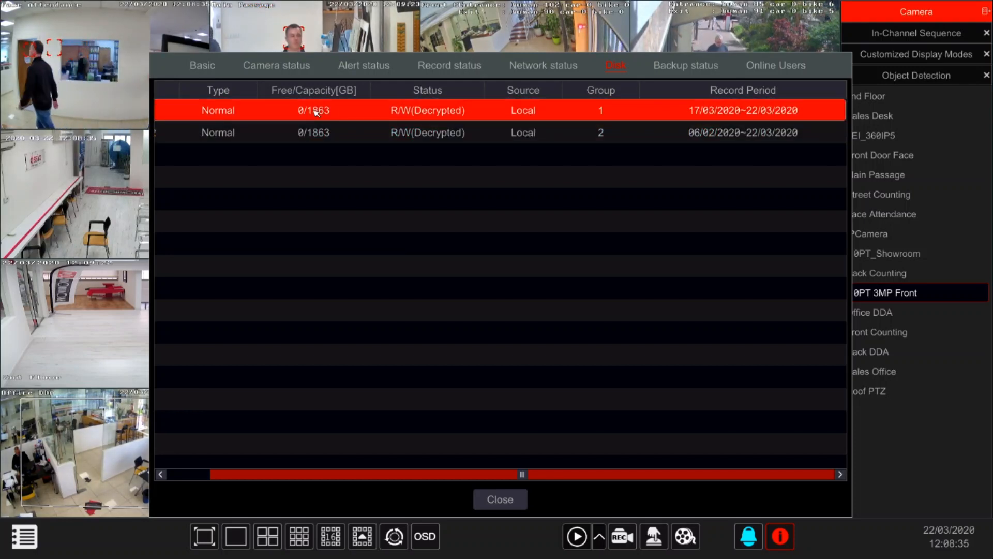
{"action": "left_click", "coordinate": [315, 130]}
{"action": "left_click", "coordinate": [319, 119]}
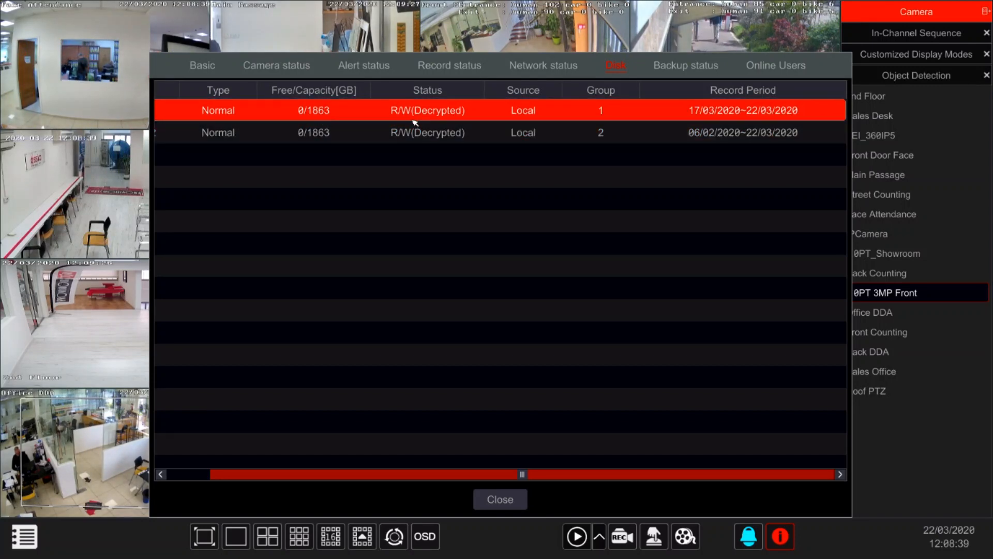
Compare the read/write and encryption status of the two local disks
{"action": "left_click", "coordinate": [424, 135]}
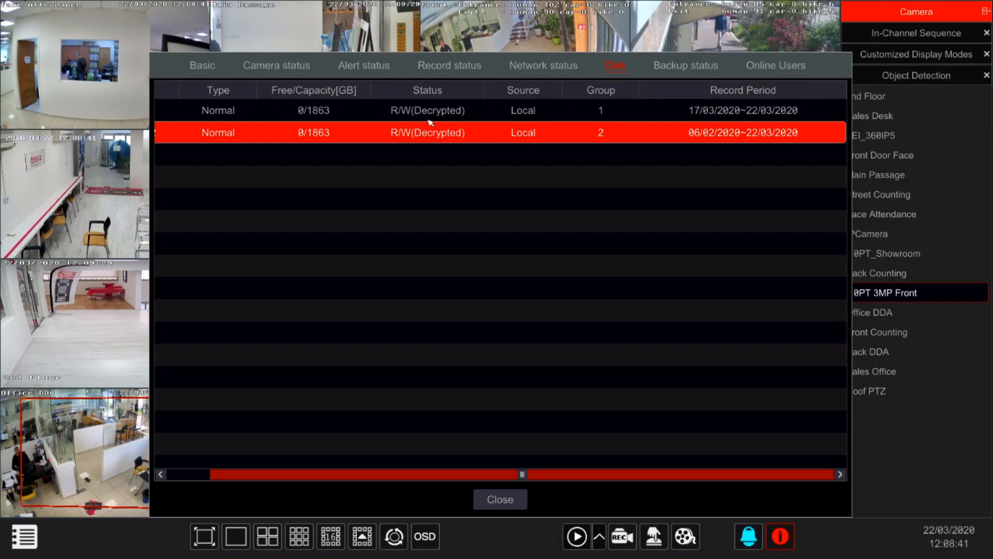
{"action": "left_click", "coordinate": [429, 120]}
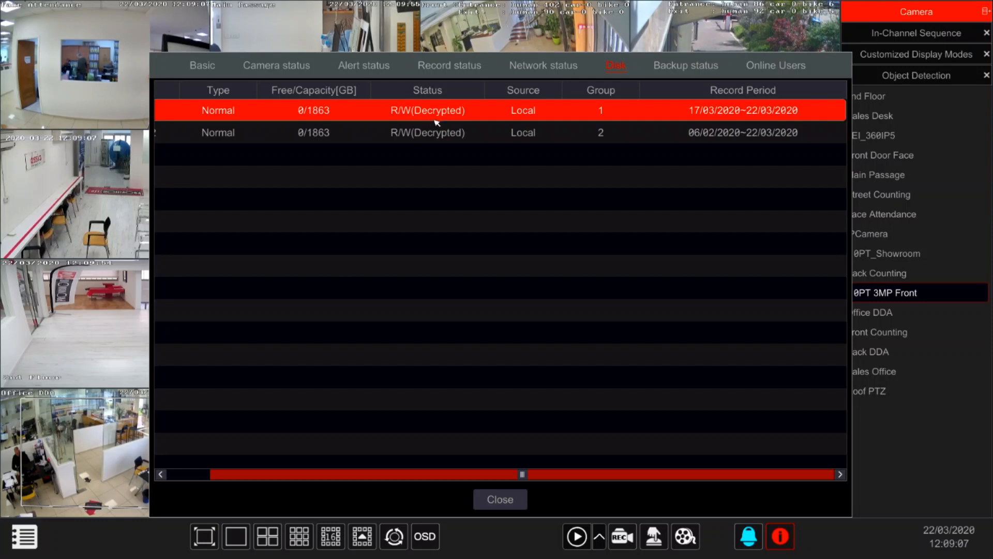
{"action": "left_click", "coordinate": [437, 137]}
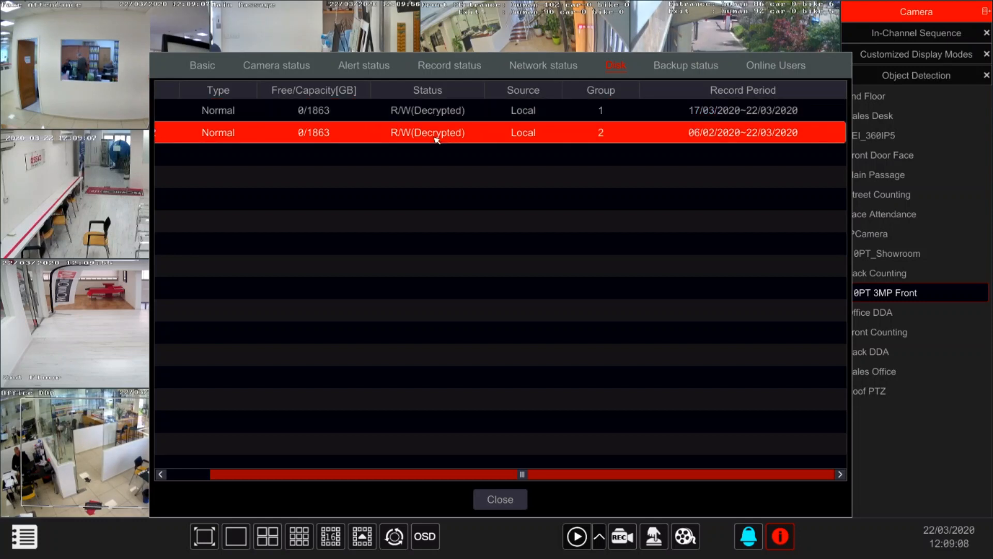
{"action": "left_click", "coordinate": [435, 108]}
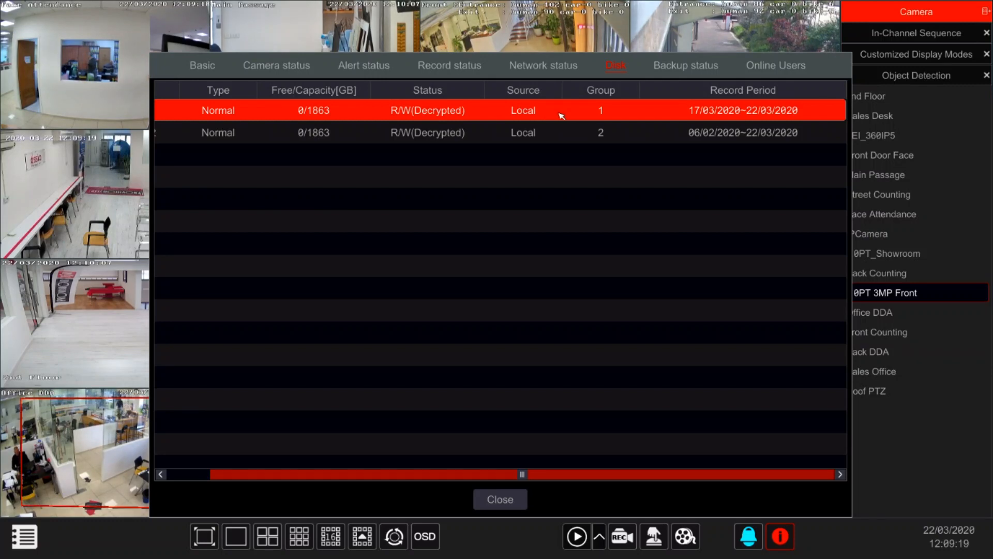
Compare the group assignment and record period of the two disks
{"action": "left_click", "coordinate": [602, 133]}
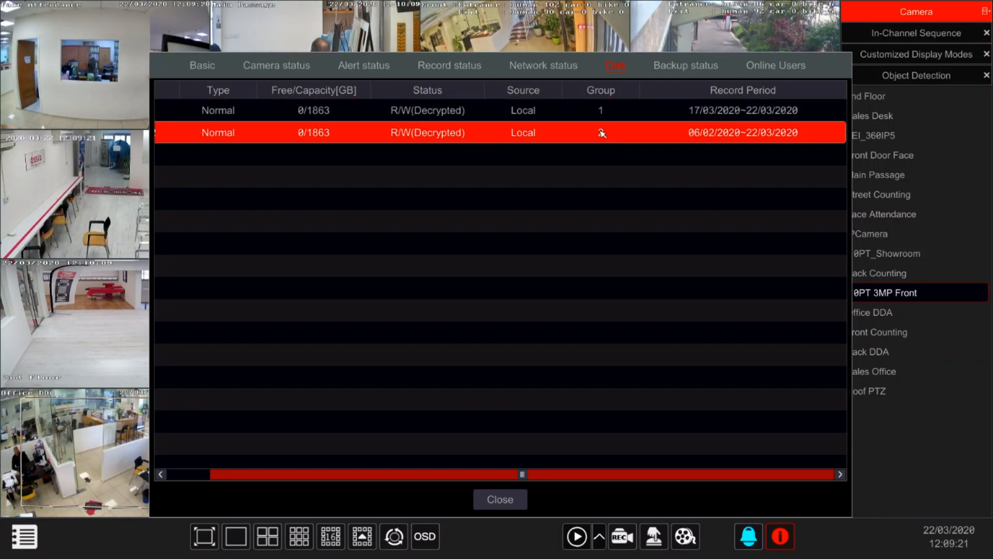
{"action": "left_click", "coordinate": [605, 114]}
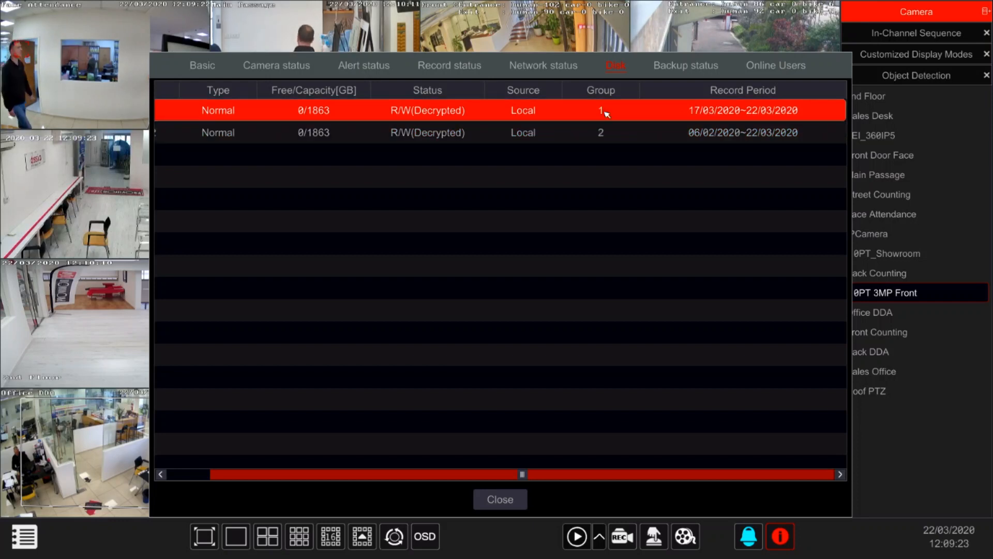
{"action": "left_click", "coordinate": [613, 140]}
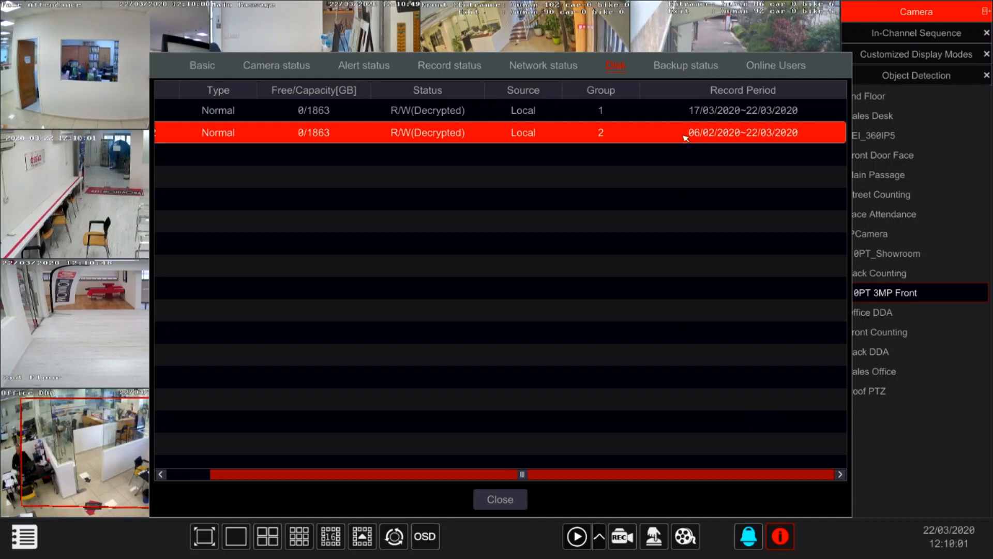
{"action": "left_click", "coordinate": [737, 120]}
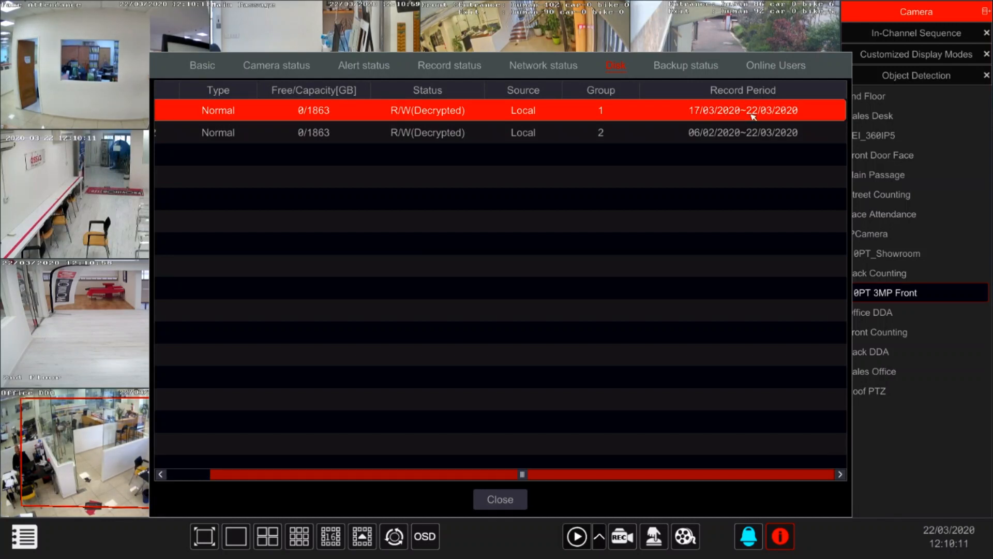
Review the backup status and the list of online users, and close the system information
{"action": "left_click", "coordinate": [669, 72]}
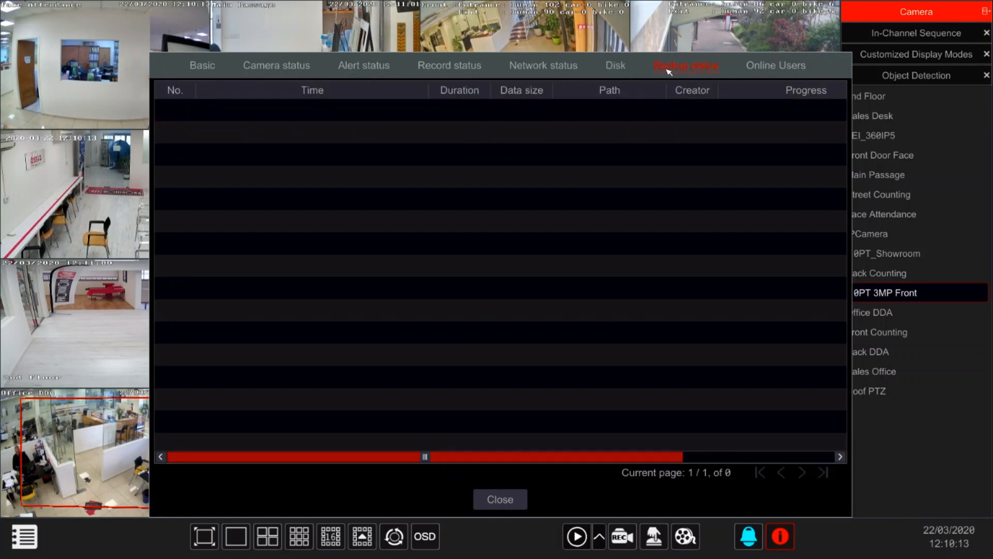
{"action": "left_click", "coordinate": [769, 69]}
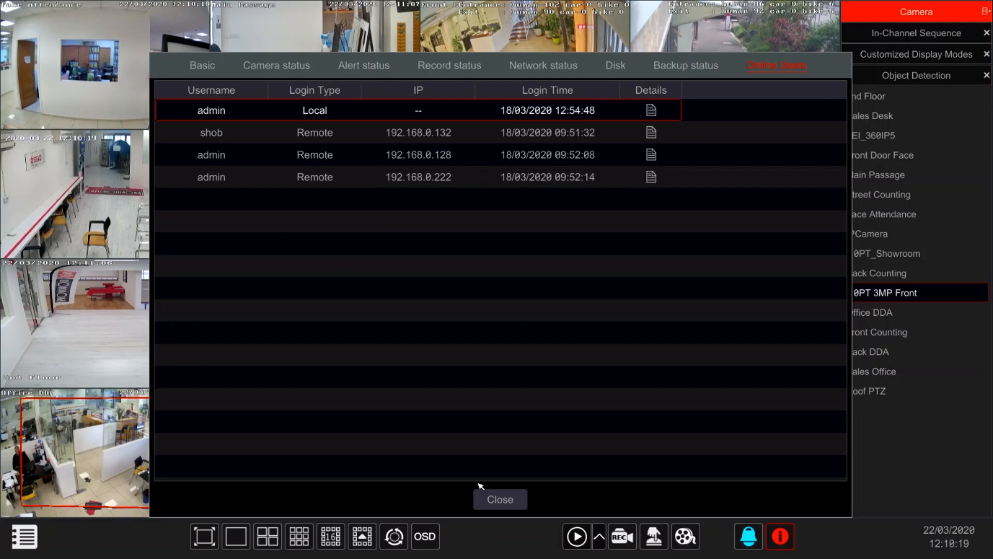
{"action": "left_click", "coordinate": [504, 506]}
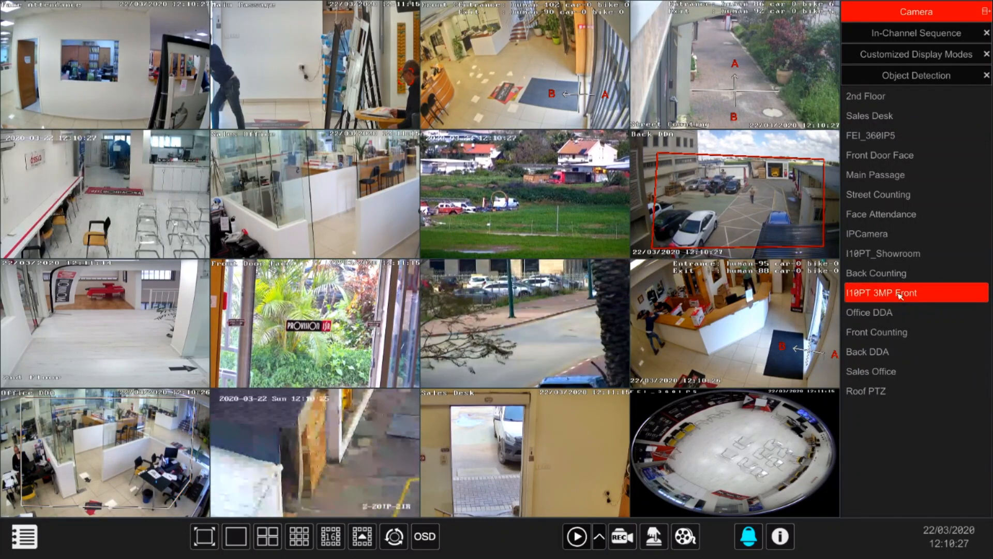
Assign the I10PT 3MP Front camera to the bottom-row live view cell occupied by Sales Desk
{"action": "left_click_drag", "start_coordinate": [901, 278], "coordinate": [397, 536]}
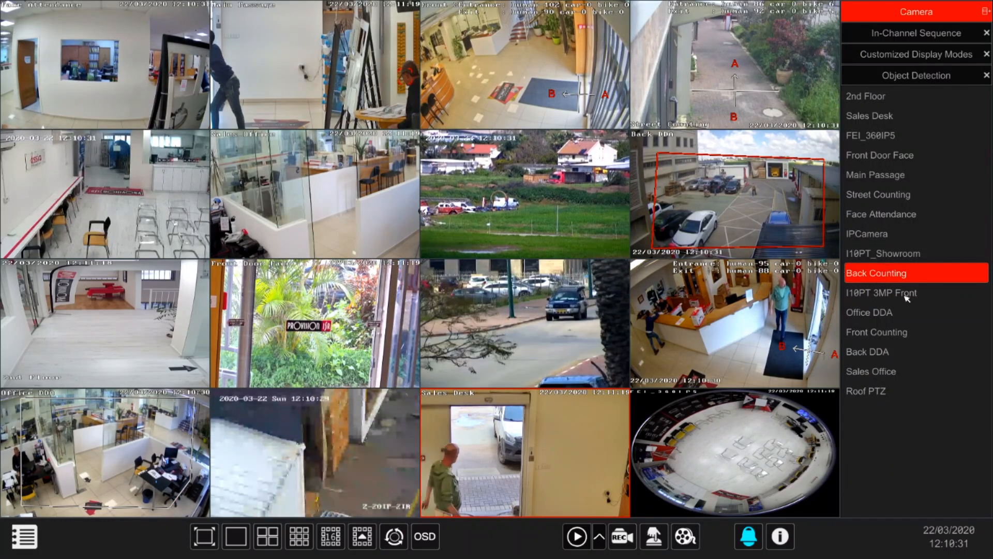
{"action": "left_click_drag", "start_coordinate": [904, 296], "coordinate": [598, 421]}
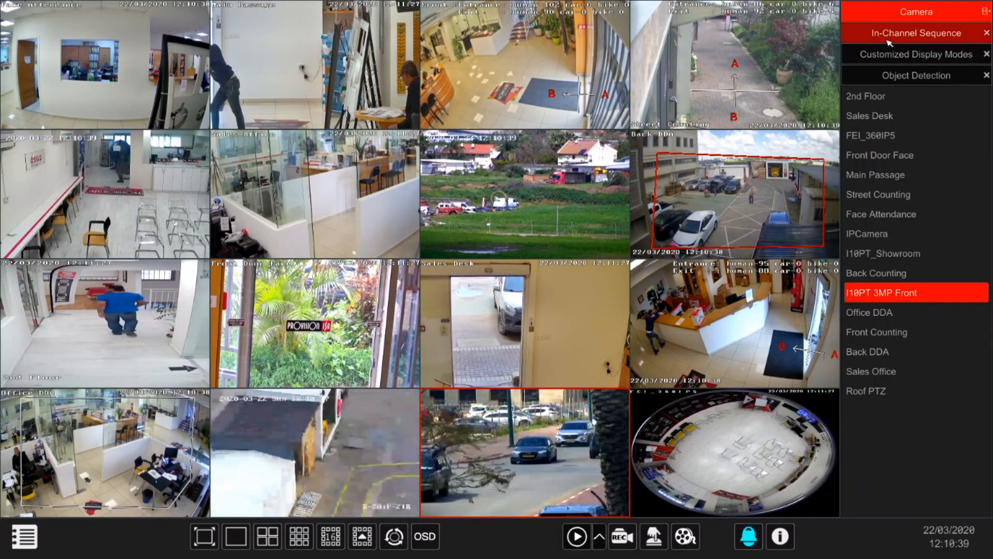
Open the in-channel sequences, try a dwell time of 5 Secs for a new group, and discard the group
{"action": "left_click", "coordinate": [910, 33]}
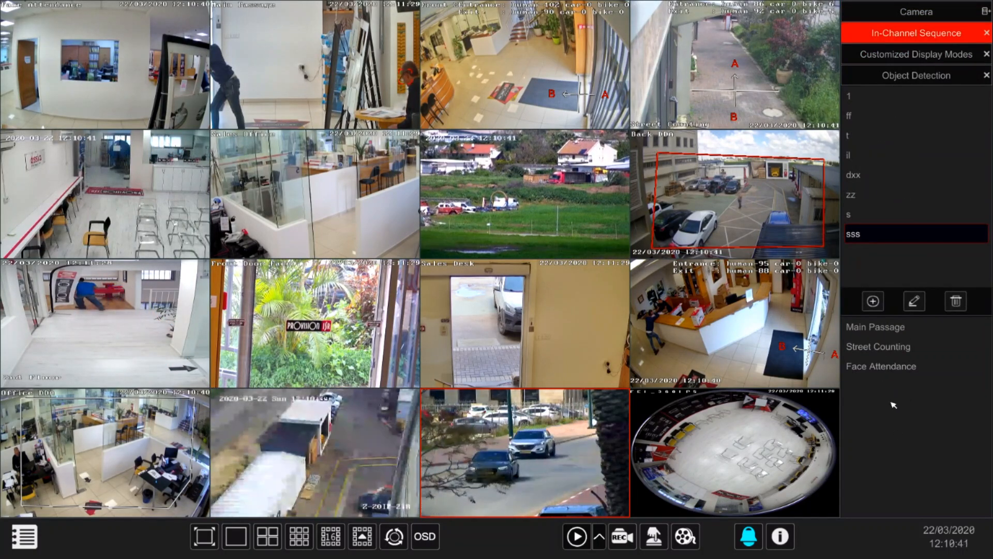
{"action": "left_click", "coordinate": [873, 307]}
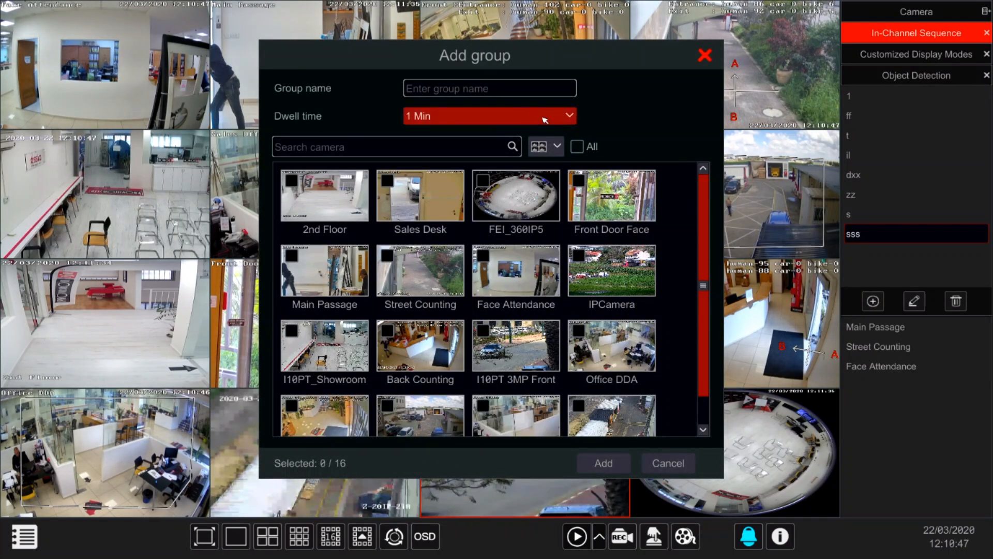
{"action": "left_click", "coordinate": [487, 122]}
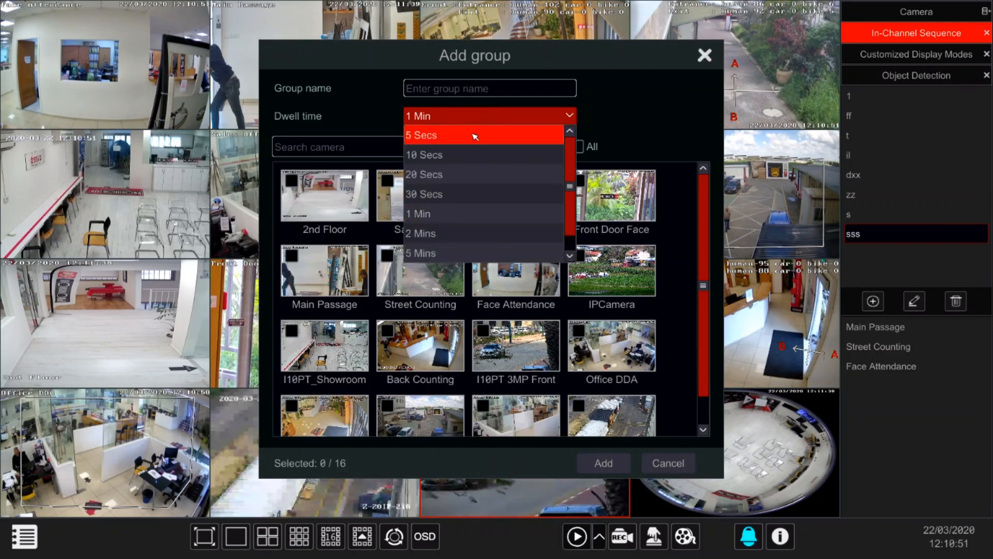
{"action": "left_click", "coordinate": [529, 138]}
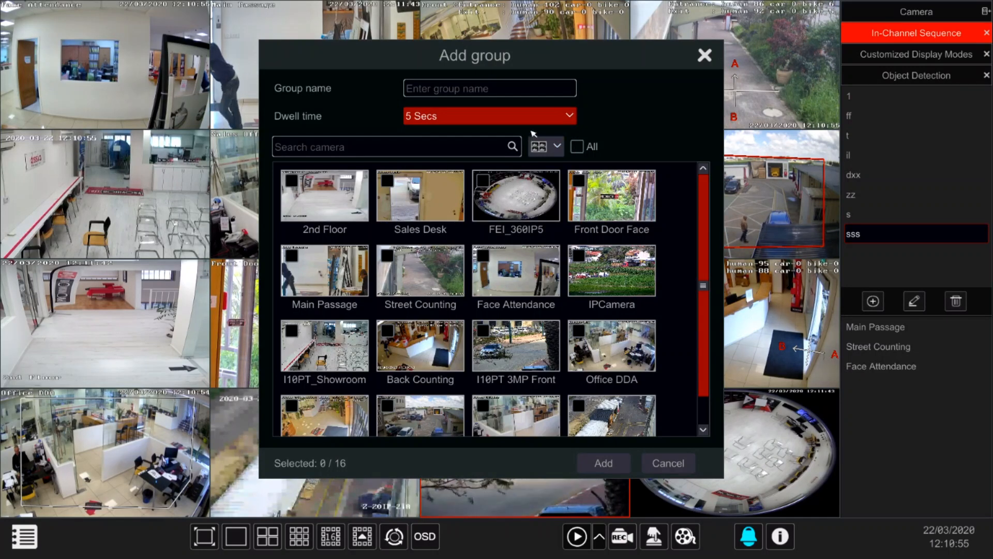
{"action": "left_click", "coordinate": [668, 464]}
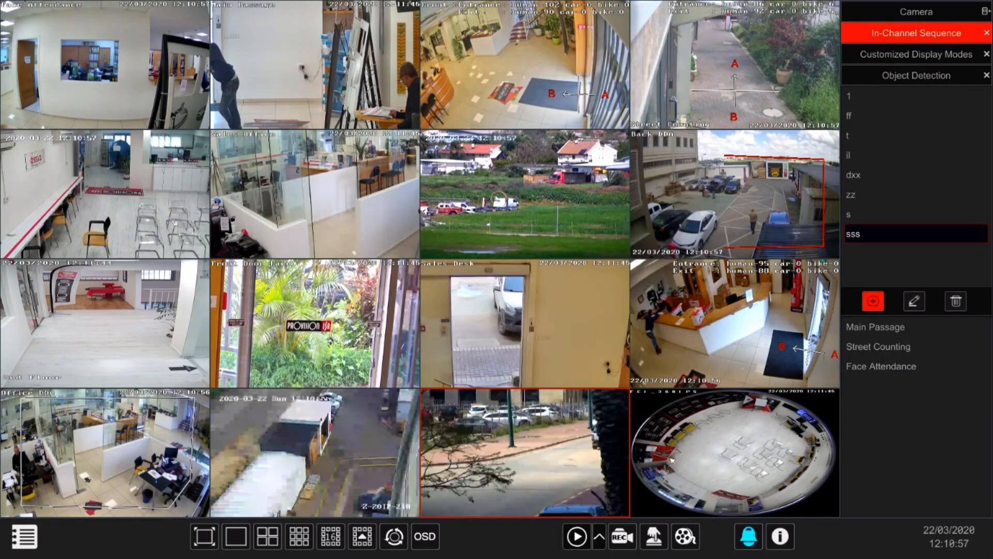
Place the sss sequence group in the live view cell occupied by Back Counting
{"action": "left_click", "coordinate": [865, 233]}
{"action": "left_click_drag", "start_coordinate": [851, 257], "coordinate": [759, 319]}
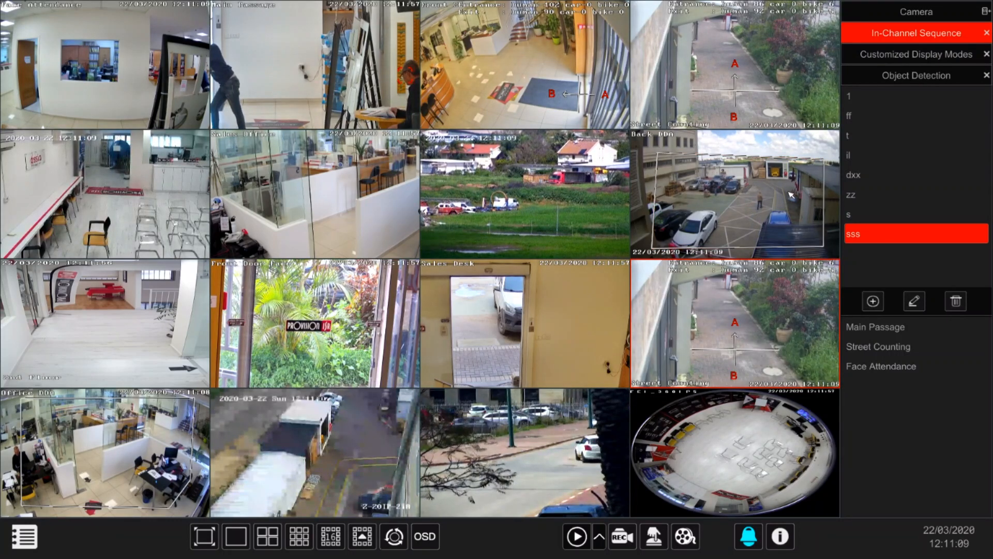
Preview the customized display modes 7 corridor, fd, yo, il and t one after another
{"action": "left_click", "coordinate": [901, 58]}
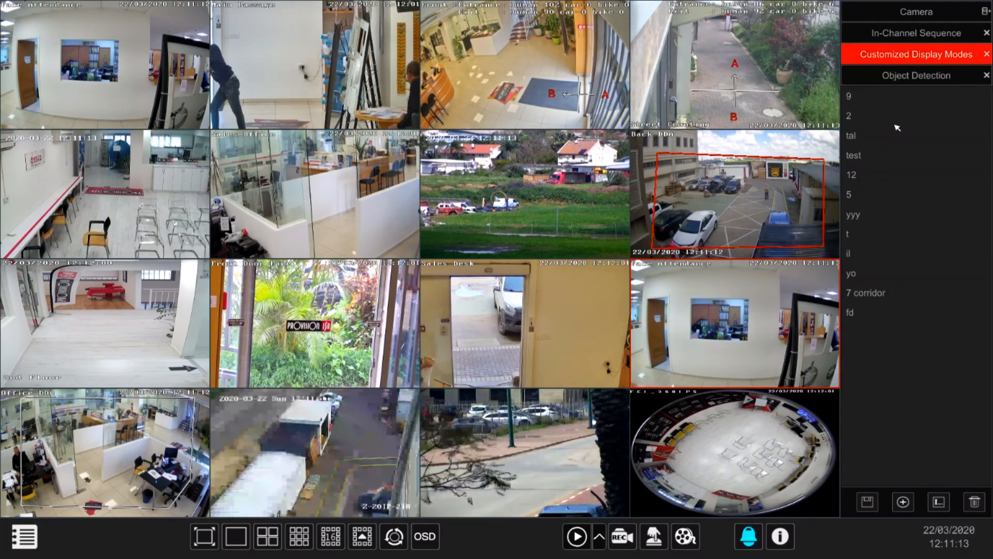
{"action": "double_click", "coordinate": [880, 294]}
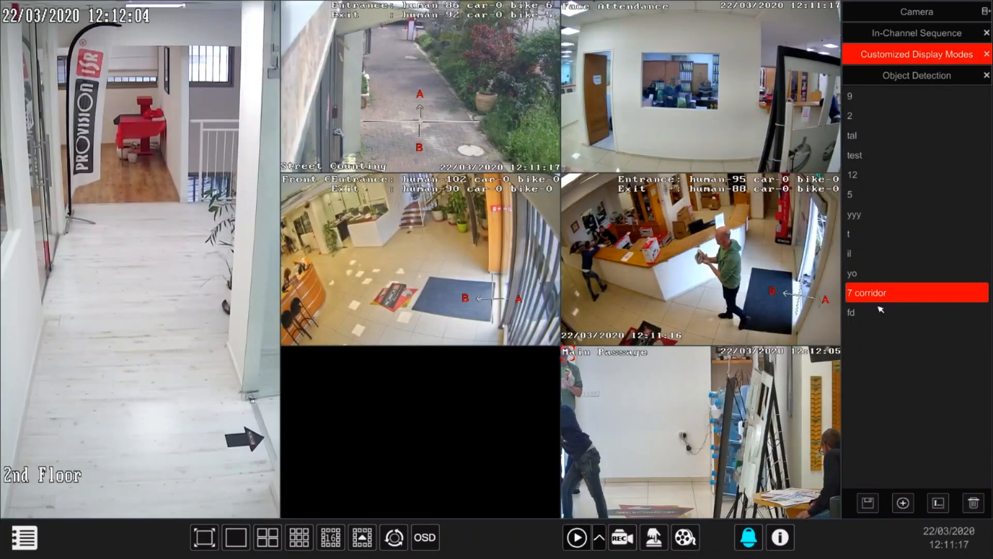
{"action": "double_click", "coordinate": [881, 311]}
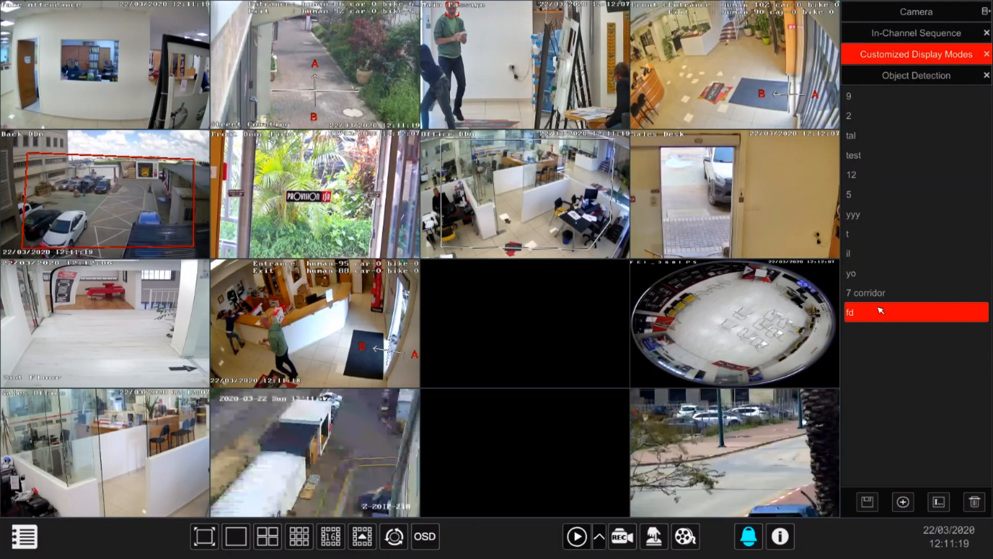
{"action": "double_click", "coordinate": [876, 276]}
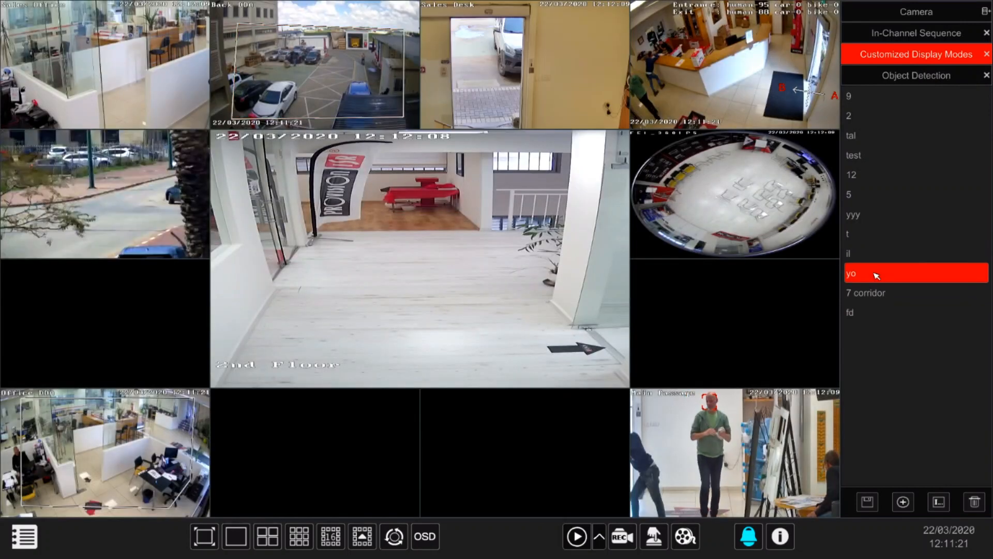
{"action": "double_click", "coordinate": [875, 258]}
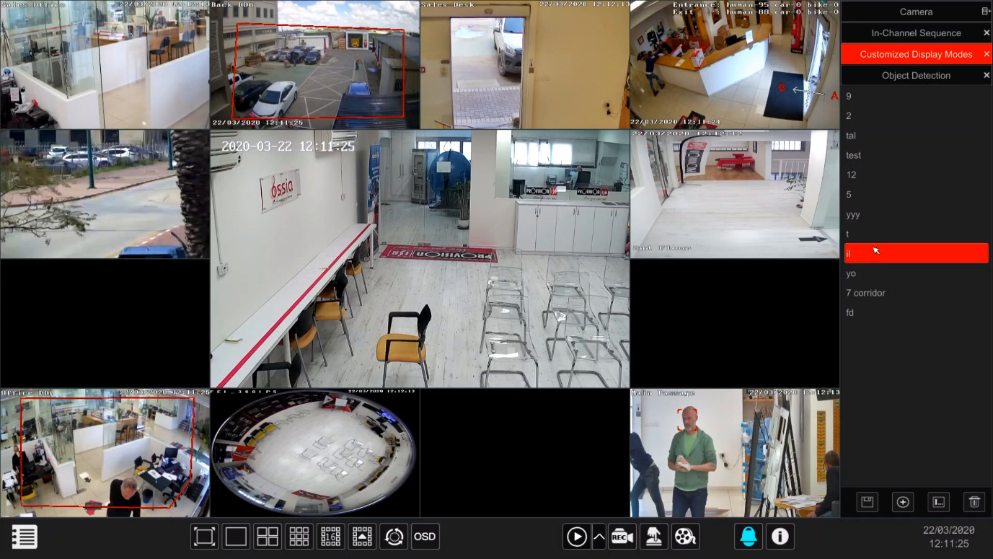
{"action": "double_click", "coordinate": [876, 240]}
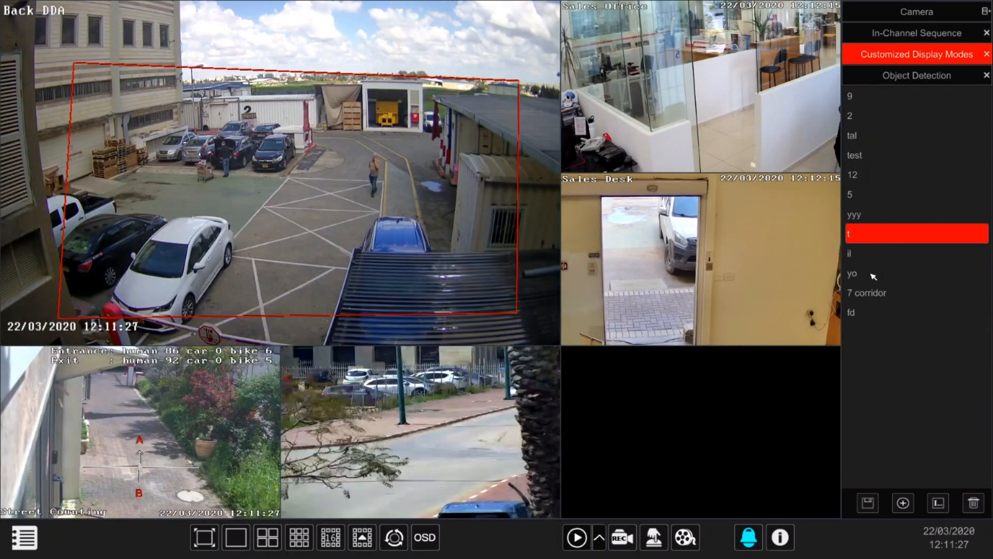
Check the monitor option offered for the 7 corridor display mode and dismiss it without applying it
{"action": "right_click", "coordinate": [873, 293]}
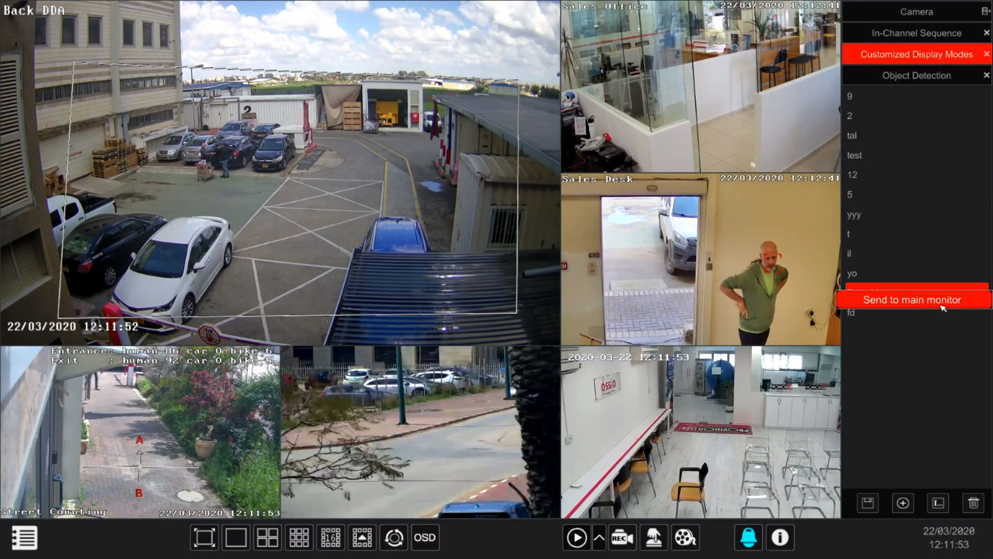
{"action": "left_click", "coordinate": [932, 276]}
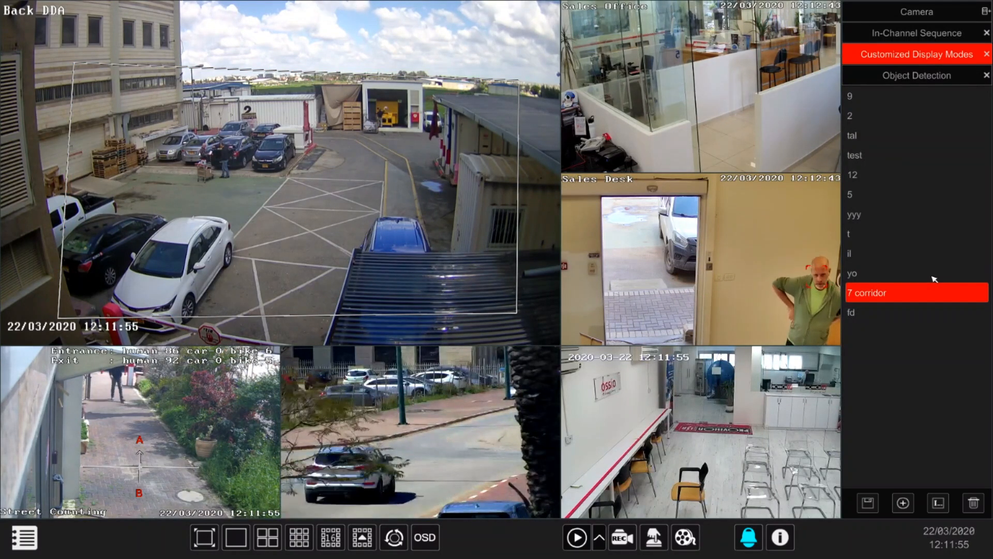
{"action": "left_click", "coordinate": [932, 275]}
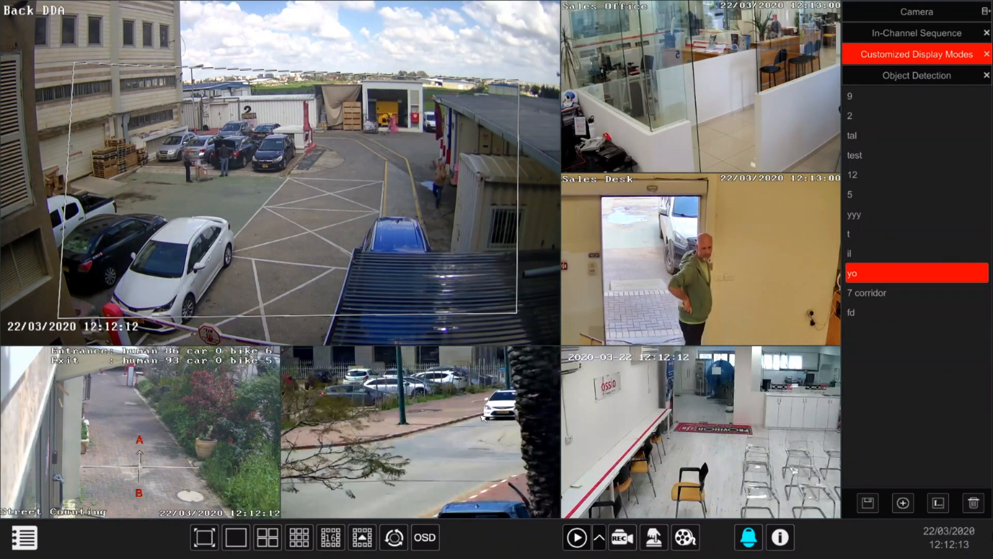
Return to the 16-channel layout and bring up the channel controls of several cameras, including 2nd Floor, Sales Office and IPCamera
{"action": "left_click", "coordinate": [325, 536]}
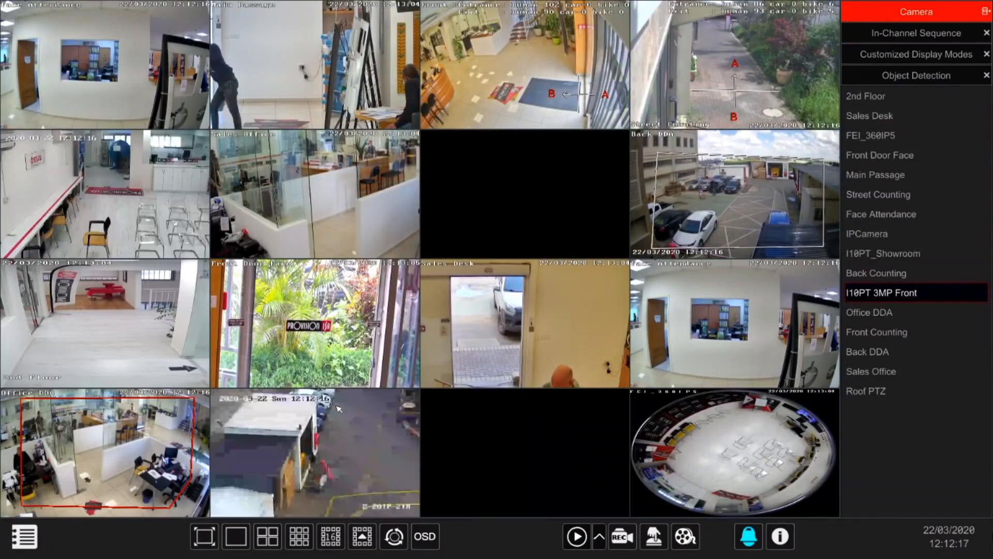
{"action": "left_click", "coordinate": [111, 455]}
{"action": "left_click", "coordinate": [116, 302]}
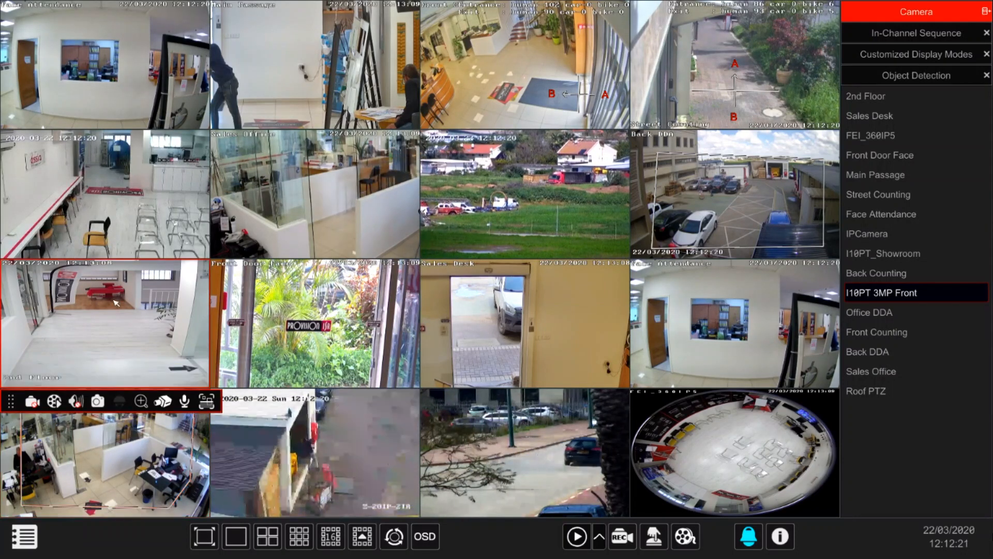
{"action": "left_click", "coordinate": [171, 228]}
{"action": "left_click", "coordinate": [343, 199]}
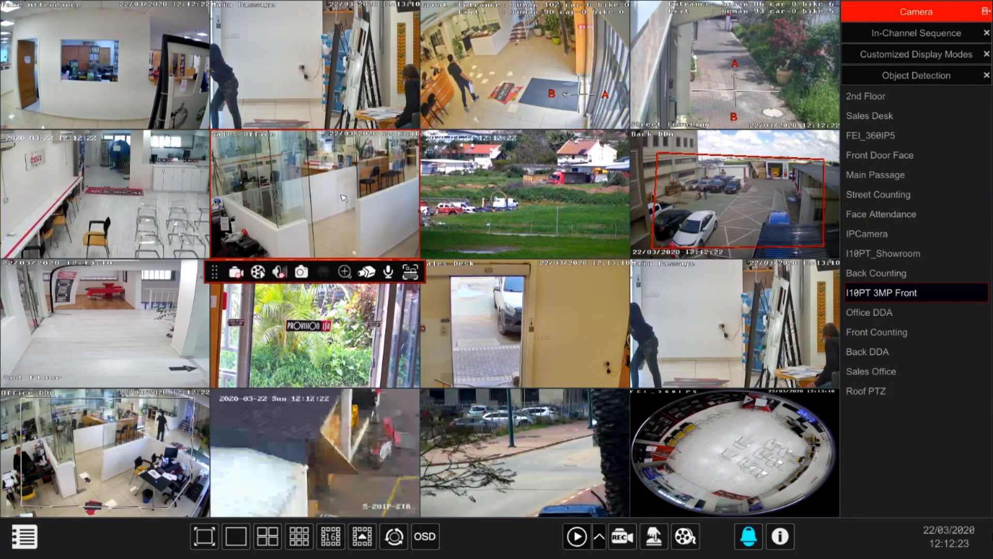
{"action": "left_click", "coordinate": [487, 161]}
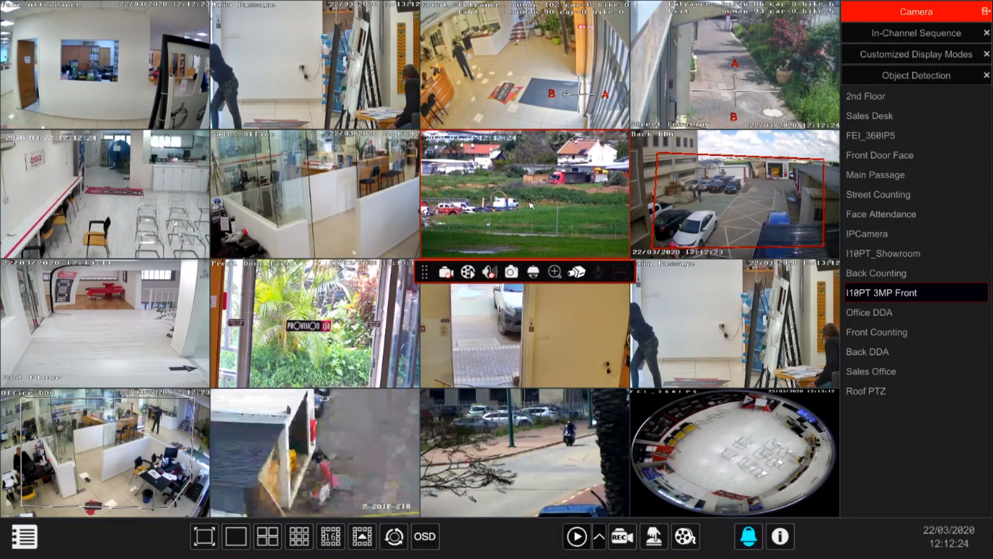
Enlarge the Front Counting camera to a single view, open its instant playback and close the playback again
{"action": "double_click", "coordinate": [544, 44]}
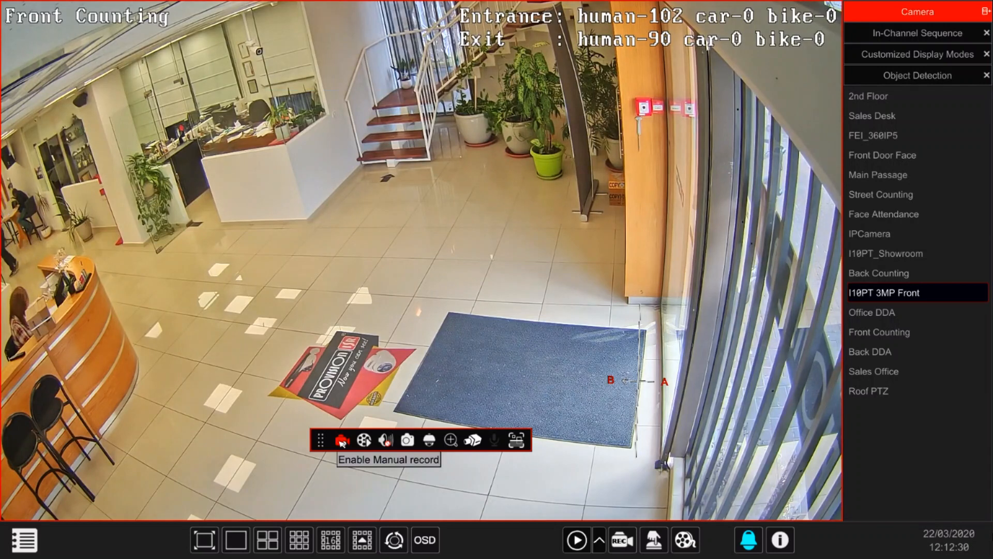
{"action": "left_click", "coordinate": [373, 444]}
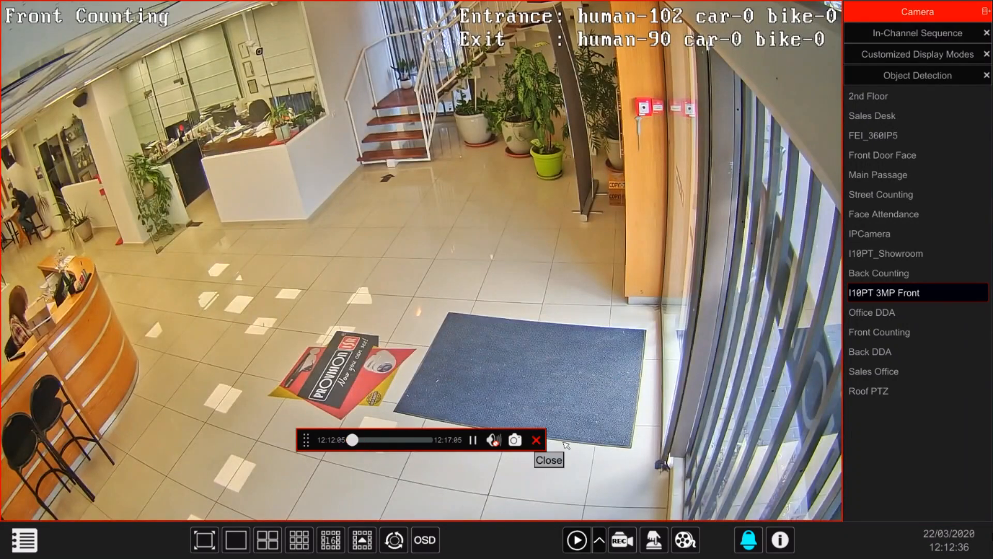
{"action": "left_click", "coordinate": [538, 441]}
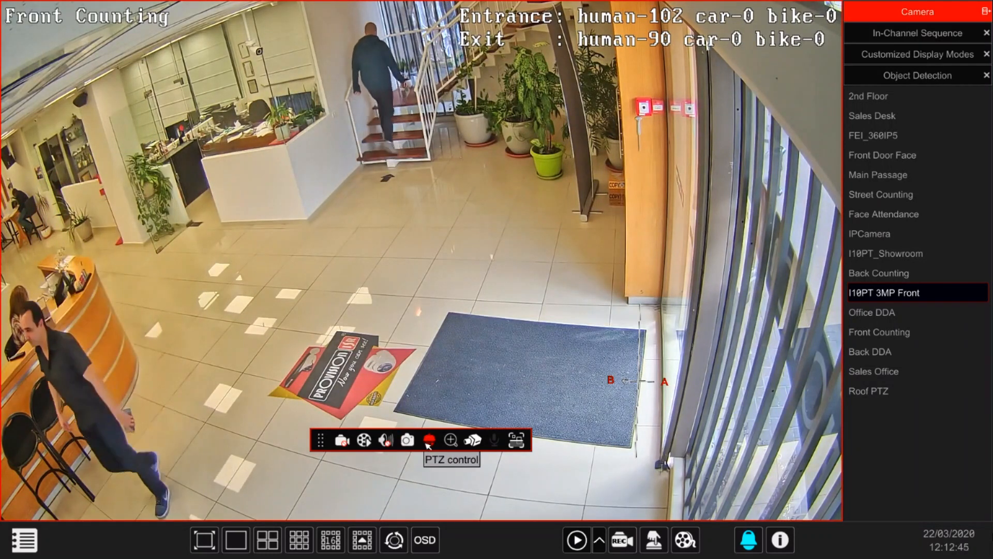
Review all three image adjustment pages and the lens control settings of Front Counting, and return to the live view
{"action": "left_click", "coordinate": [473, 440]}
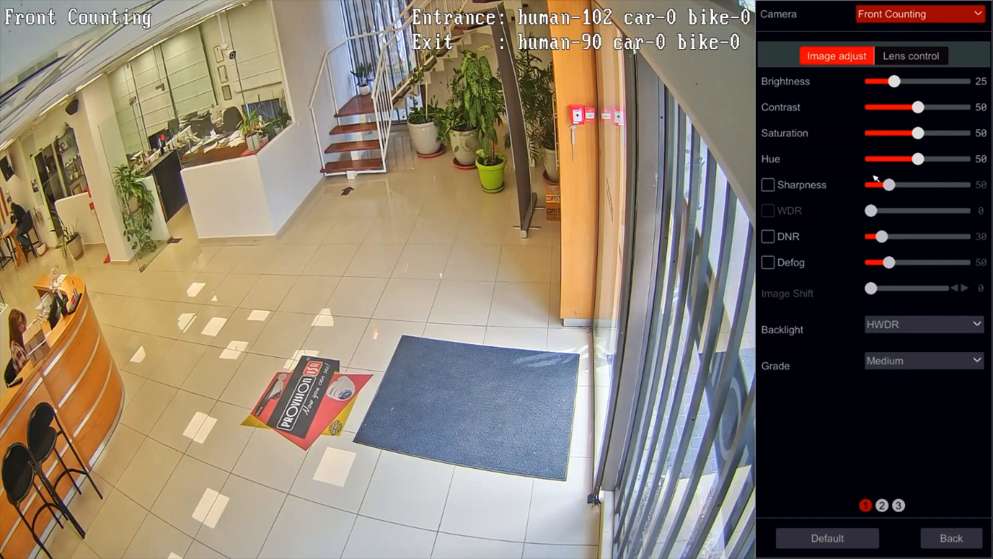
{"action": "left_click", "coordinate": [885, 506]}
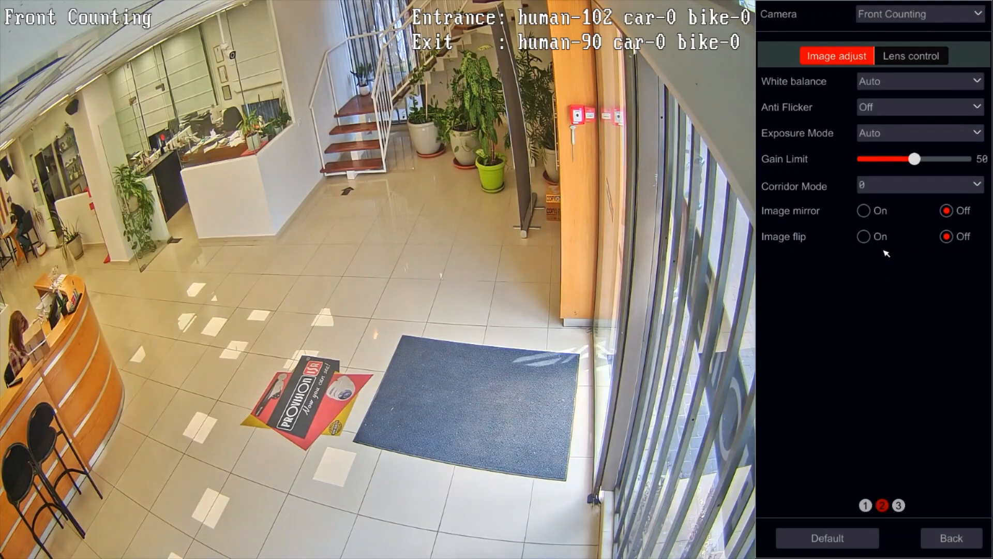
{"action": "left_click", "coordinate": [900, 508]}
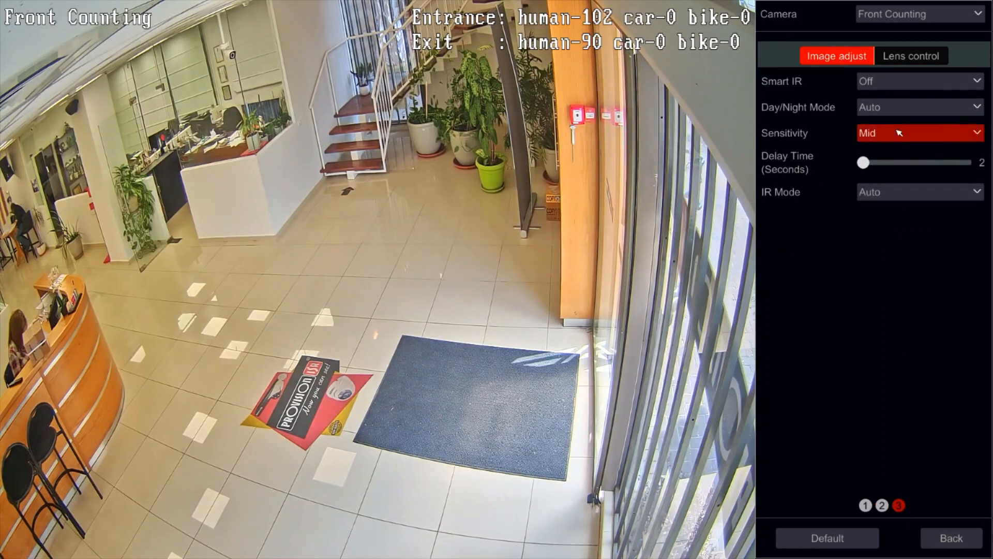
{"action": "left_click", "coordinate": [891, 61]}
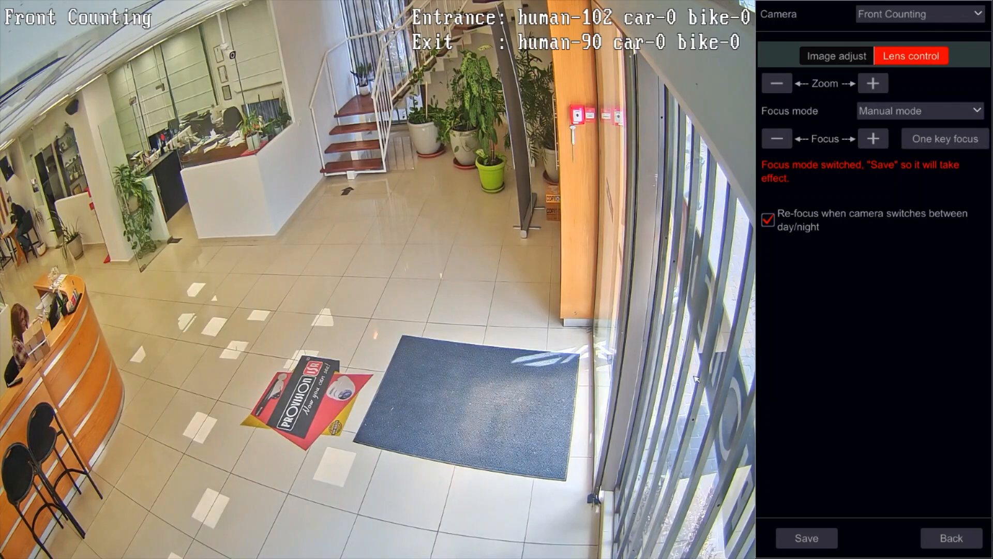
{"action": "left_click", "coordinate": [951, 538]}
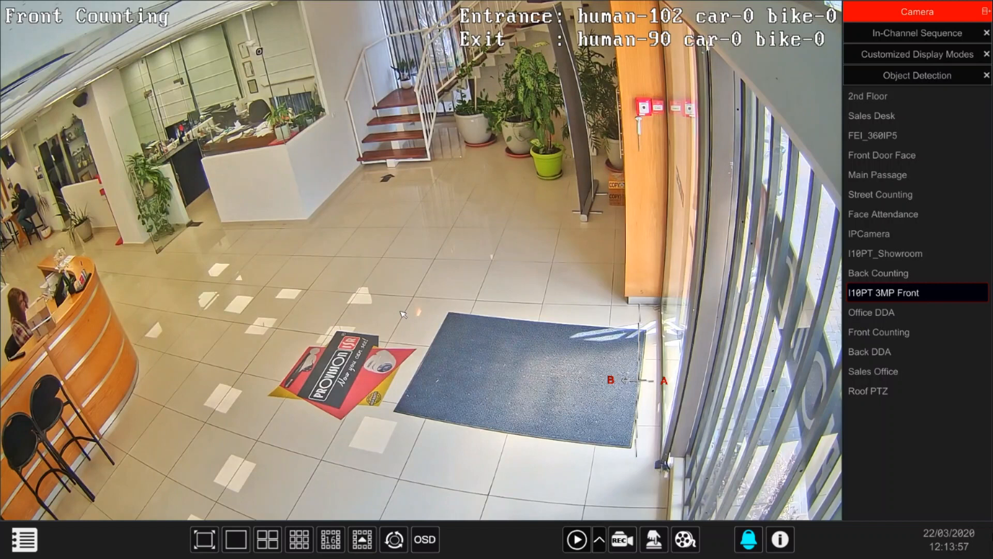
Open the recorder's main menu to review its entries and close it again
{"action": "right_click", "coordinate": [403, 314]}
{"action": "left_click", "coordinate": [390, 315]}
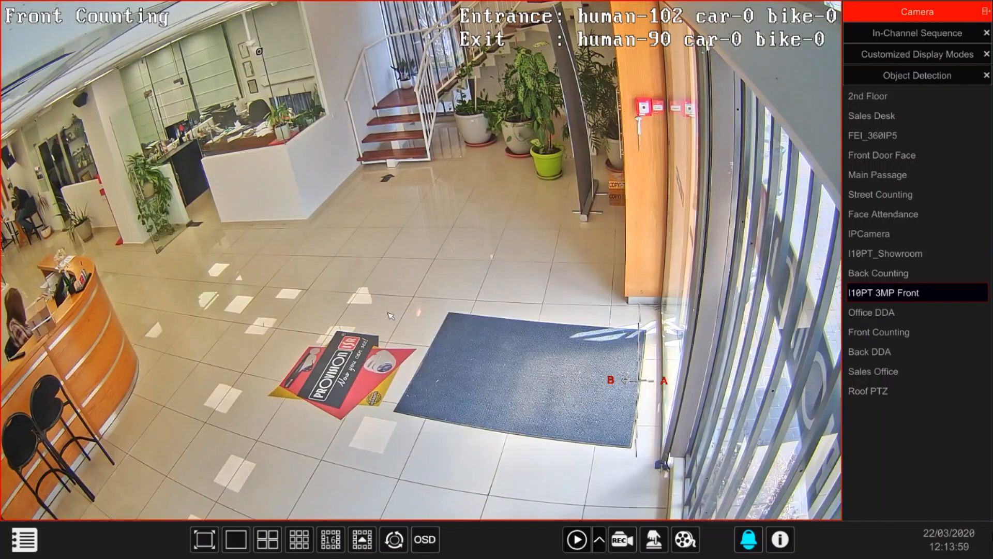
{"action": "left_click", "coordinate": [32, 529]}
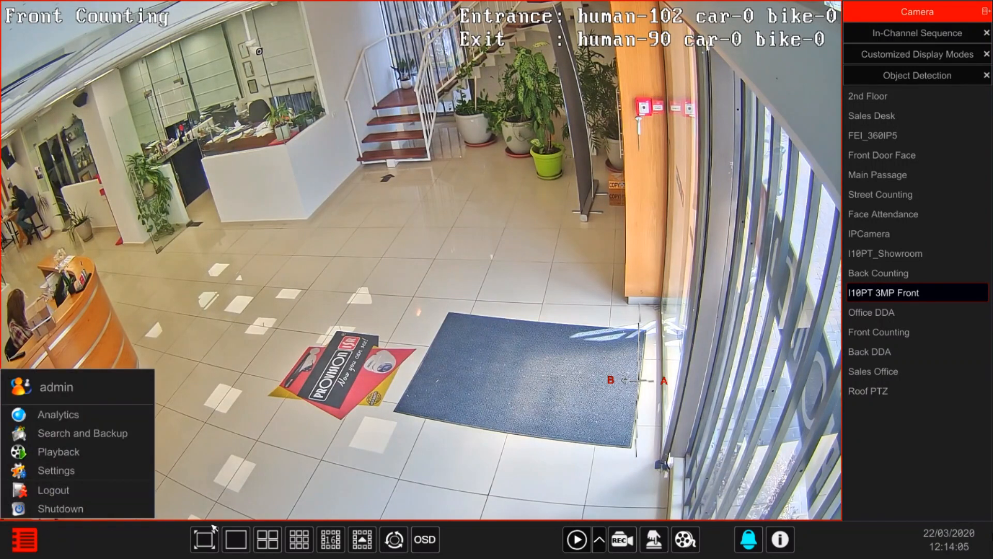
{"action": "left_click", "coordinate": [331, 539]}
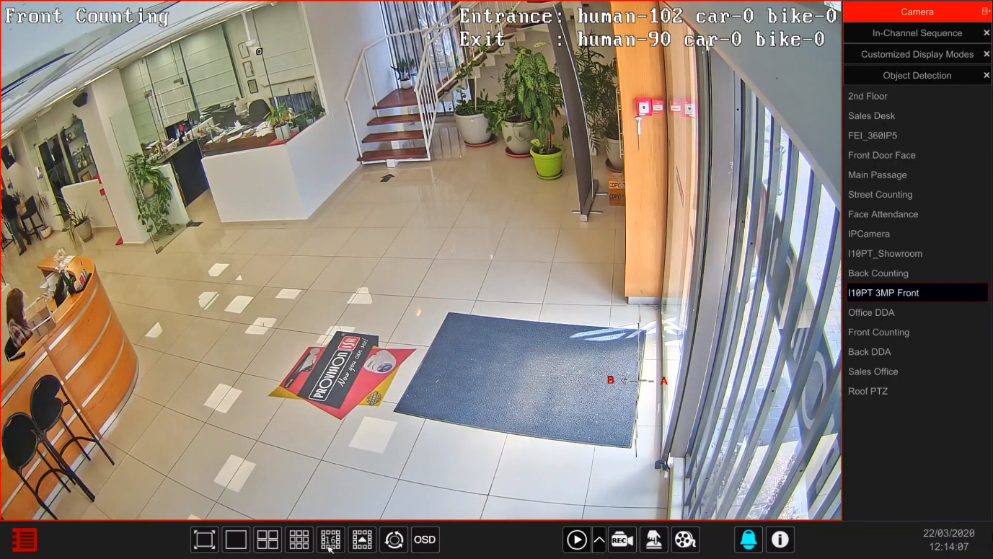
Return the live view to the 16-channel layout and open the Search and Backup search by time
{"action": "left_click", "coordinate": [331, 539]}
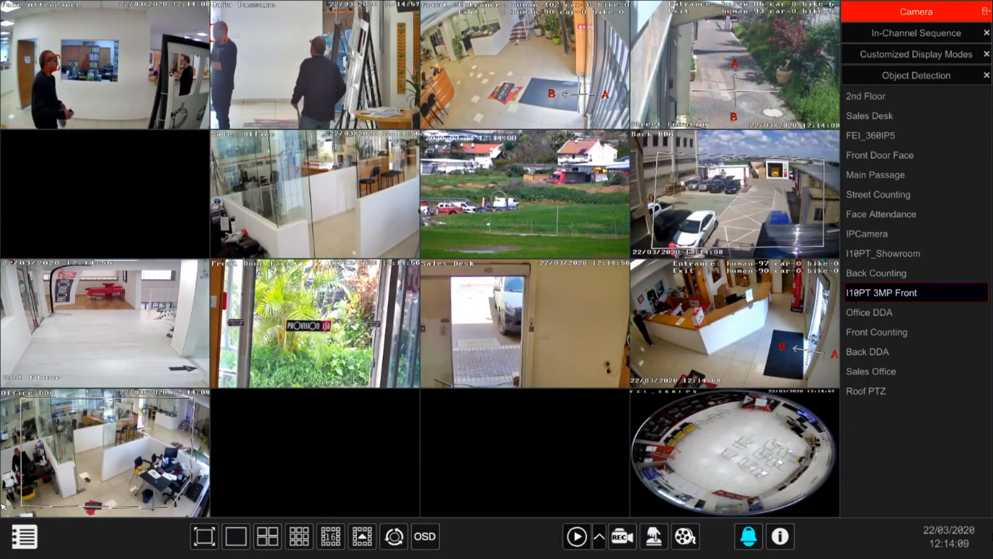
{"action": "left_click", "coordinate": [24, 536]}
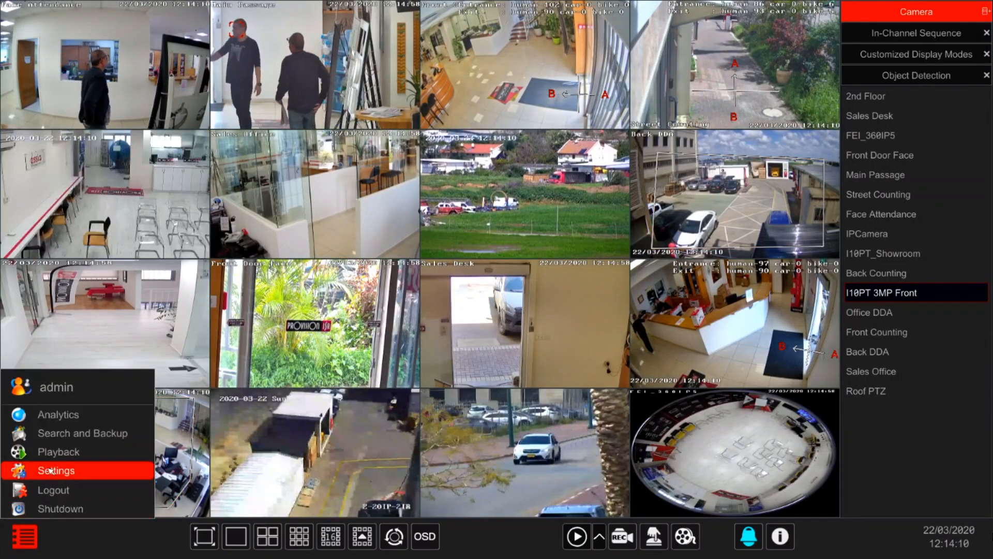
{"action": "left_click", "coordinate": [72, 433]}
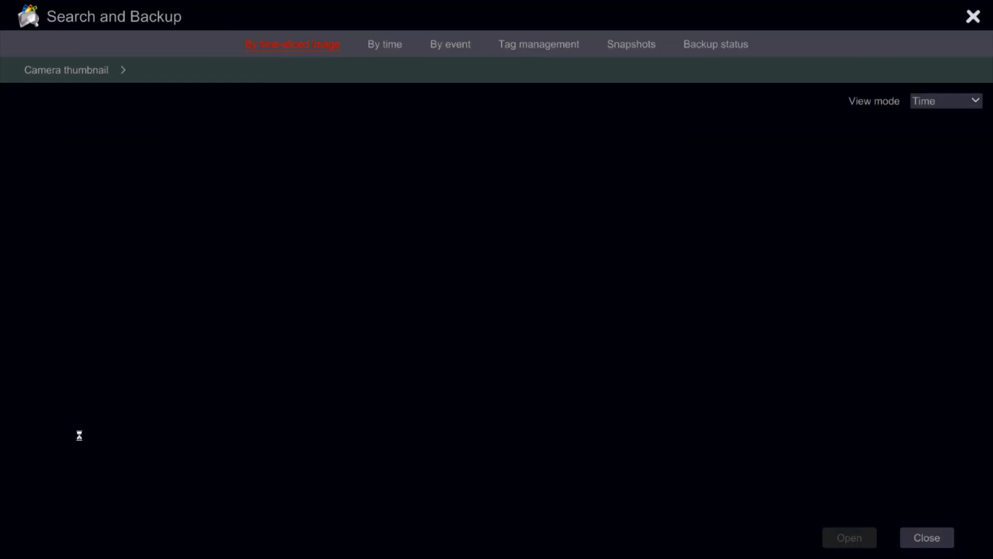
{"action": "left_click", "coordinate": [385, 54]}
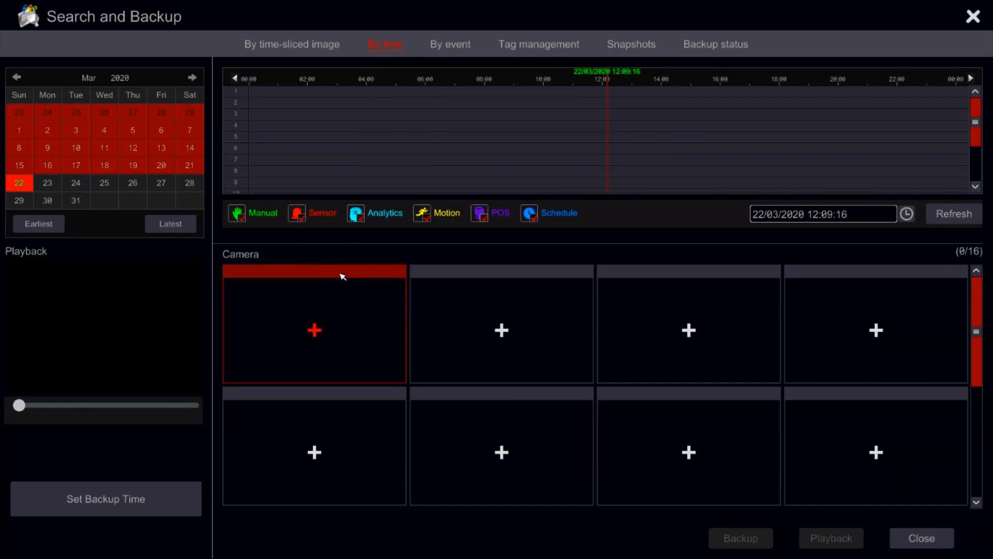
Add eight cameras to the search: 2nd Floor, Sales Desk, FEI_360IP5, Front Door Face, Main Passage, Street Counting, Face Attendance and IPCamera
{"action": "left_click", "coordinate": [336, 309]}
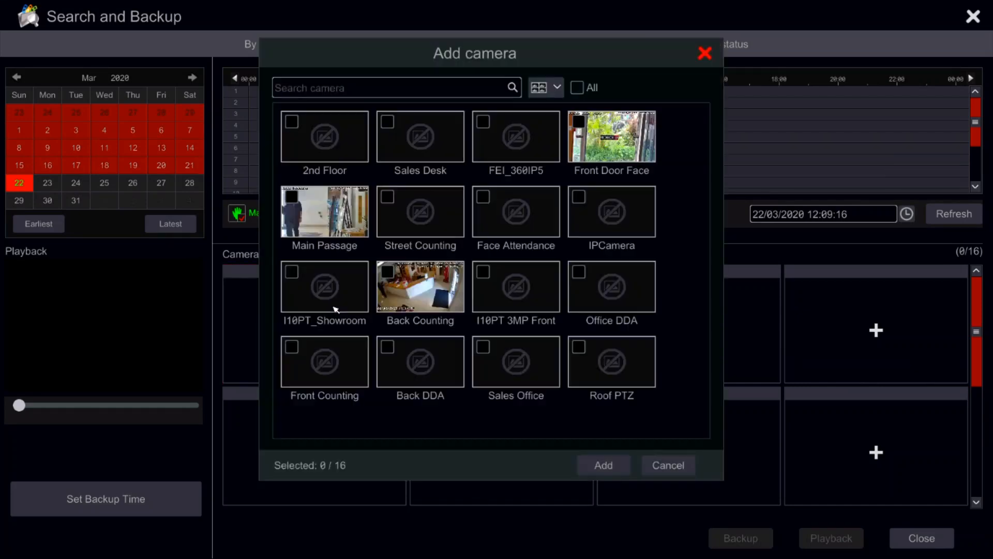
{"action": "left_click", "coordinate": [336, 144]}
{"action": "left_click", "coordinate": [405, 148]}
{"action": "left_click", "coordinate": [519, 157]}
{"action": "left_click", "coordinate": [586, 156]}
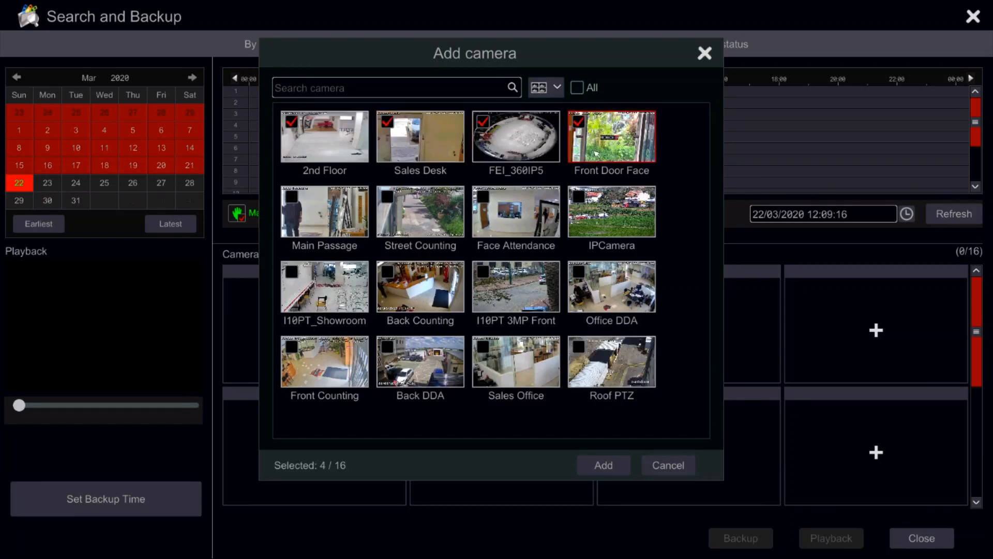
{"action": "left_click", "coordinate": [586, 203]}
{"action": "left_click", "coordinate": [538, 206]}
{"action": "left_click", "coordinate": [438, 210]}
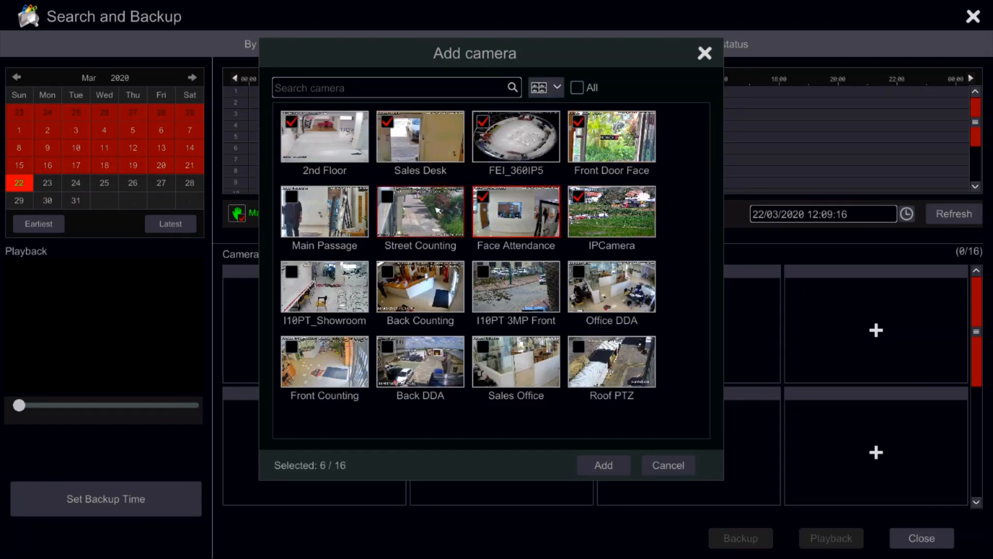
{"action": "left_click", "coordinate": [355, 216]}
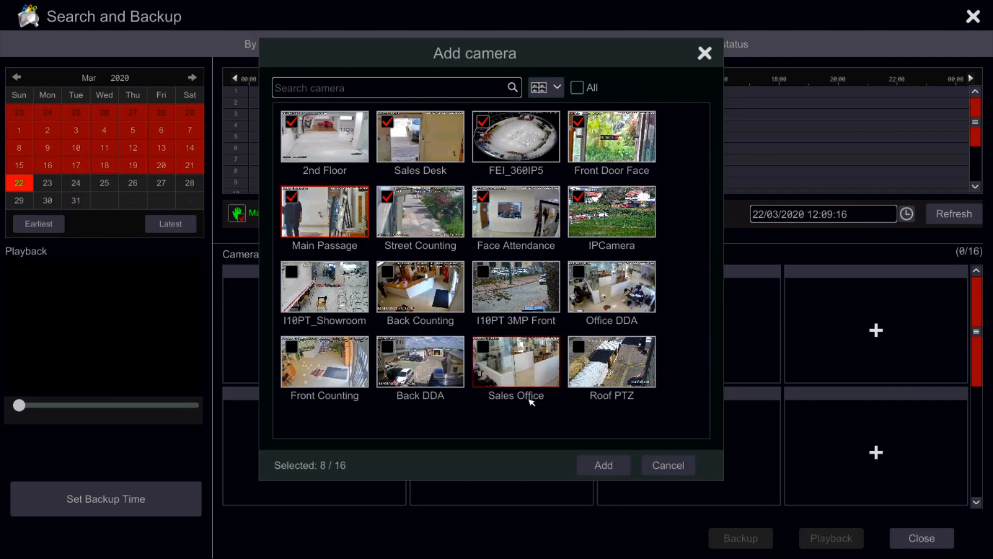
{"action": "left_click", "coordinate": [595, 465]}
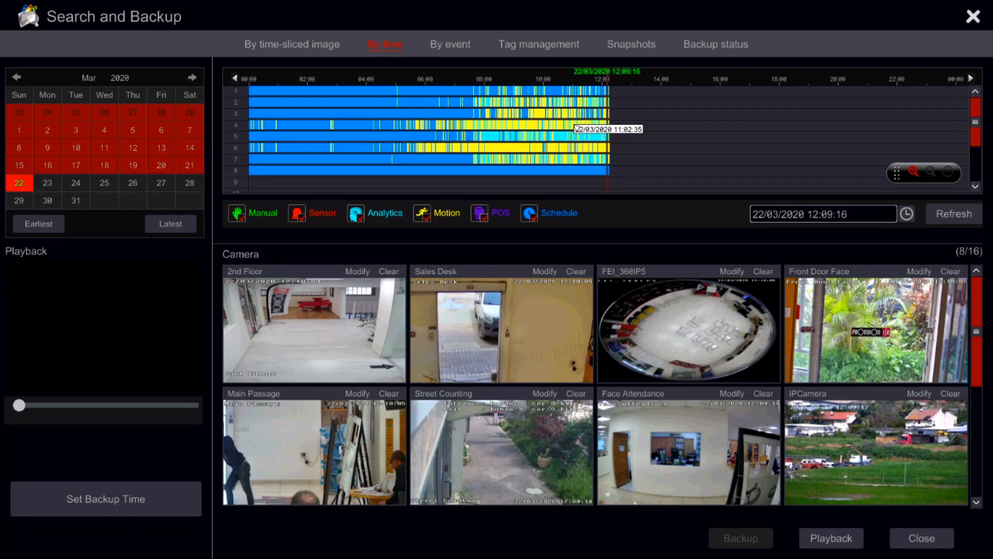
Move the search time on the 22/03/2020 timeline to 11:02:35, 10:05:42 and finally 09:31:59 to compare the camera thumbnails
{"action": "left_click", "coordinate": [576, 128]}
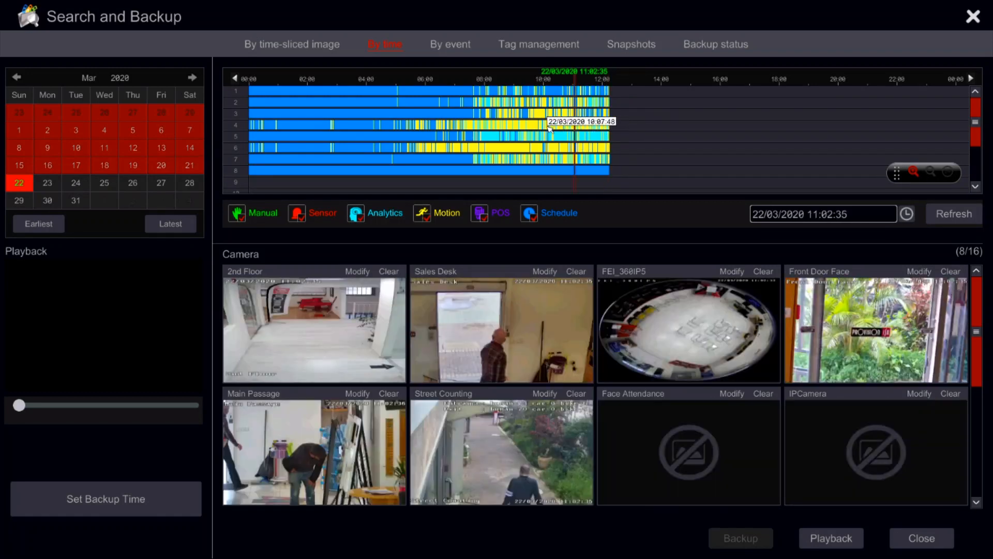
{"action": "left_click", "coordinate": [549, 129]}
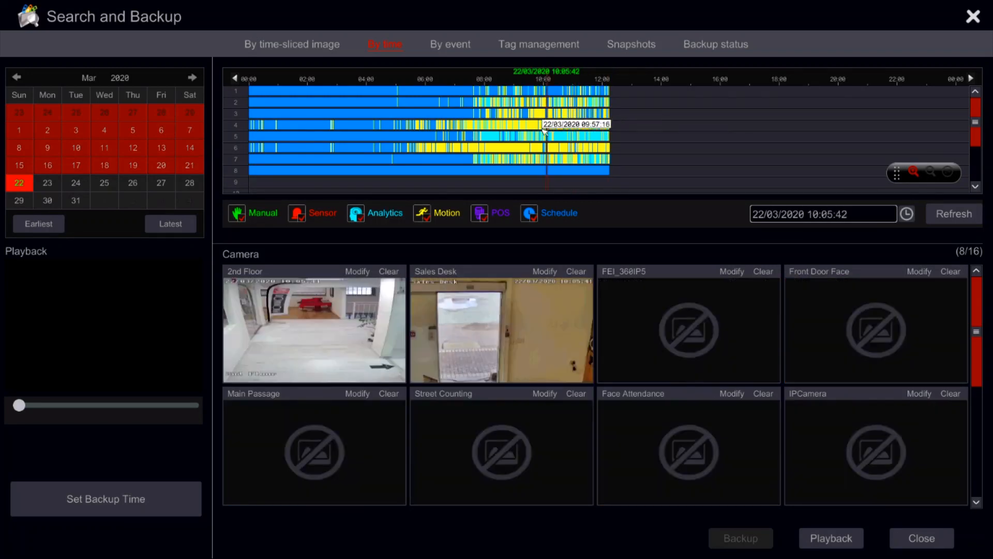
{"action": "left_click", "coordinate": [355, 326]}
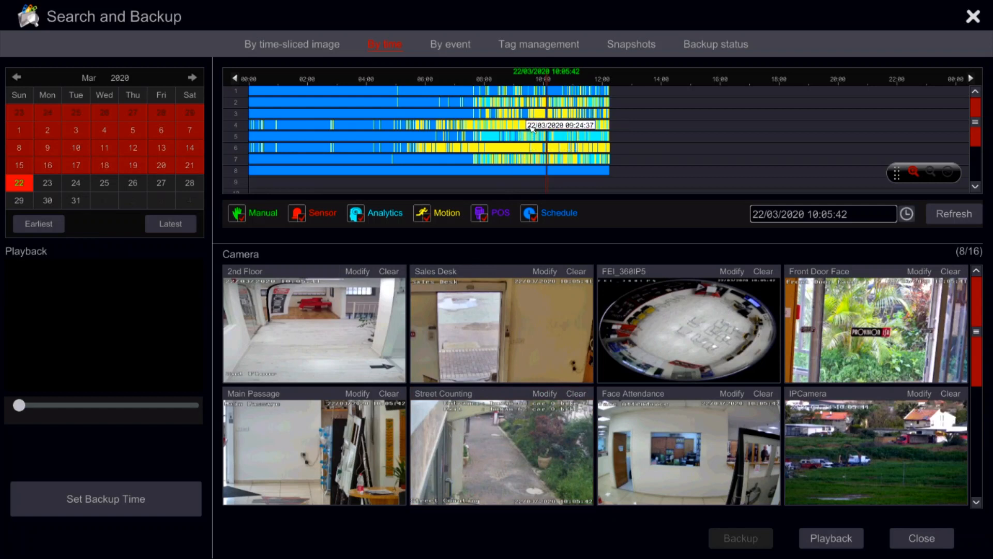
{"action": "left_click", "coordinate": [532, 128]}
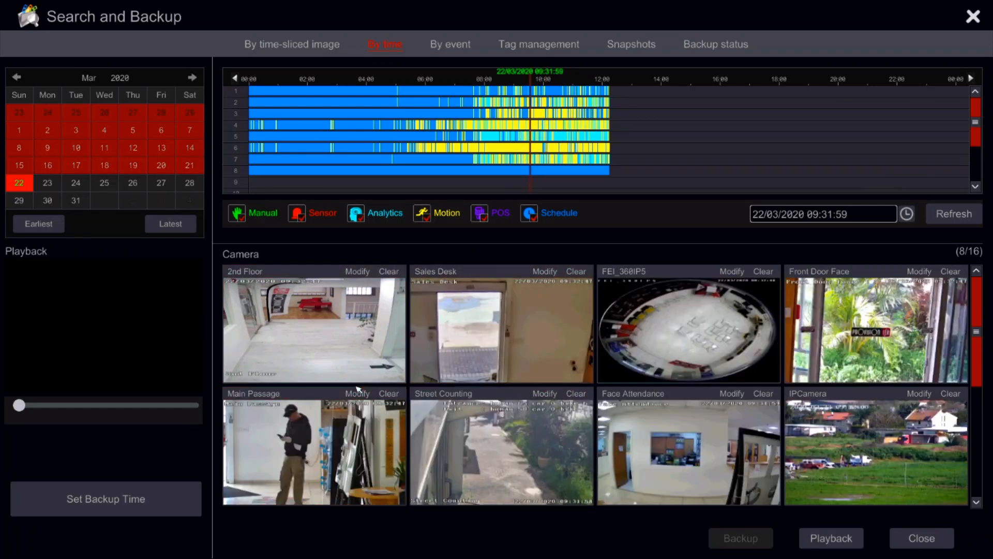
Preview the Main Passage recording, view it in full playback, and return to the search to preview 2nd Floor
{"action": "left_click", "coordinate": [327, 443]}
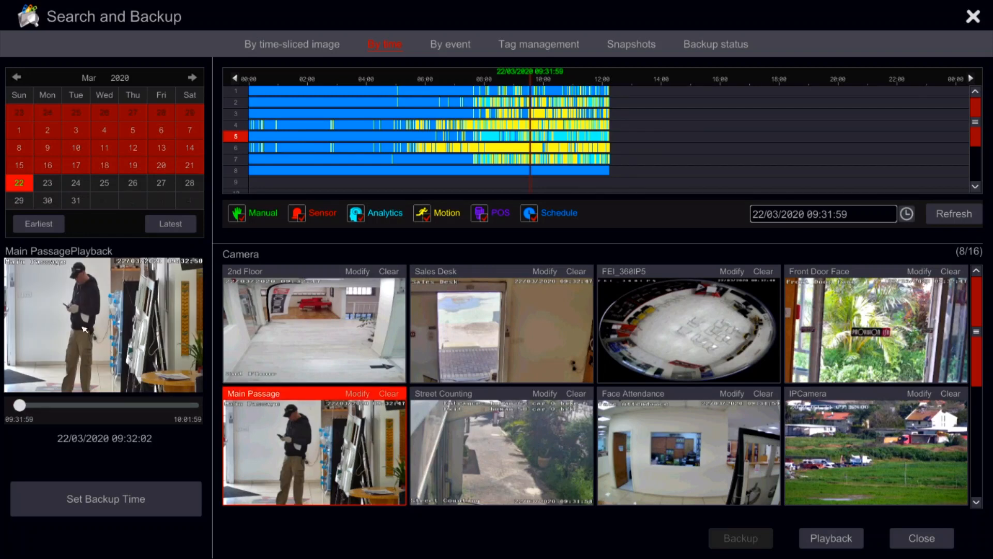
{"action": "mouse_move", "coordinate": [517, 125]}
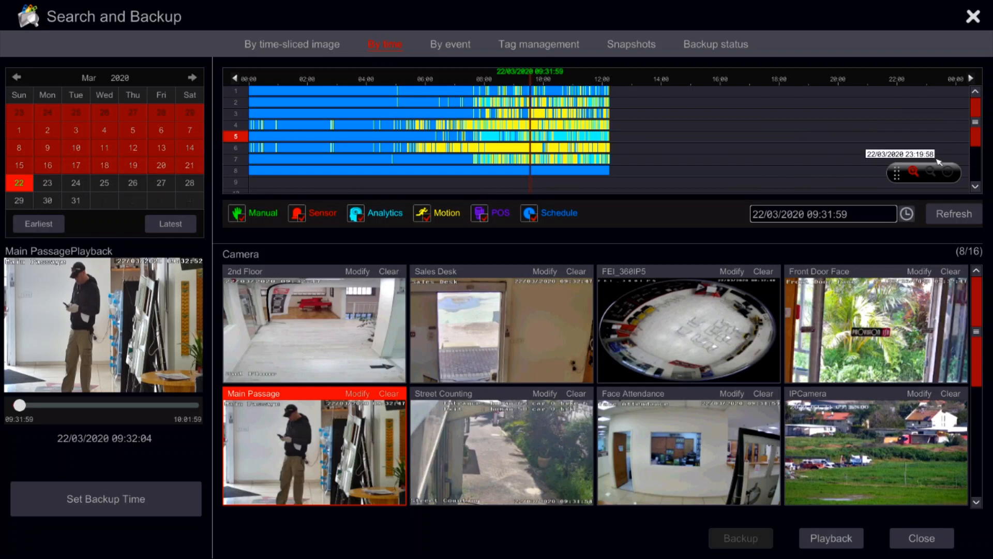
{"action": "left_click", "coordinate": [915, 171]}
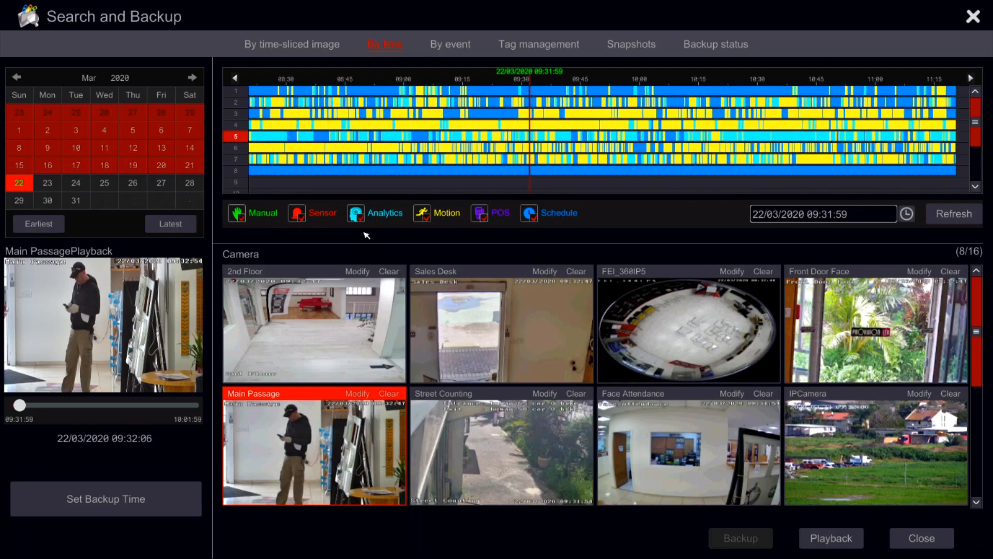
{"action": "double_click", "coordinate": [155, 300]}
{"action": "mouse_move", "coordinate": [876, 393]}
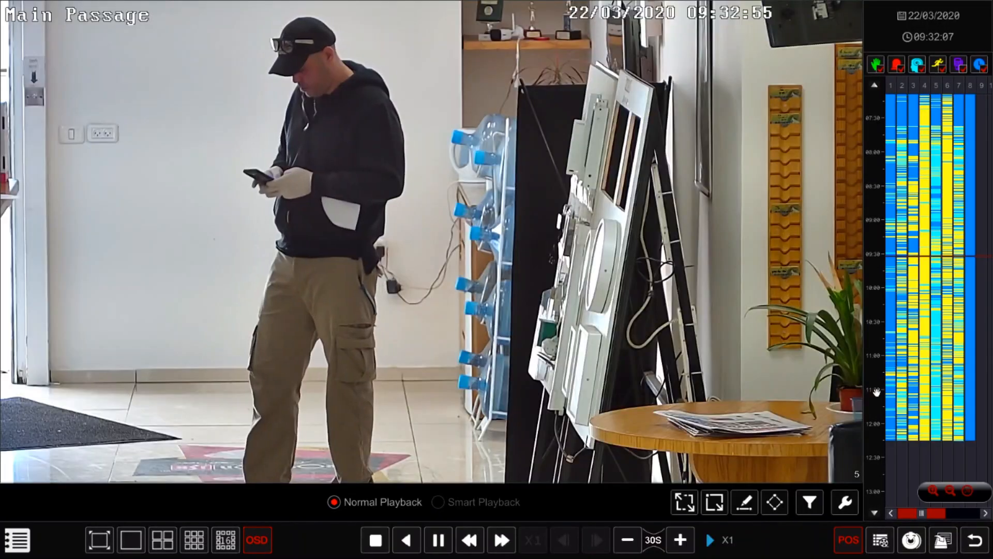
{"action": "left_click", "coordinate": [974, 539]}
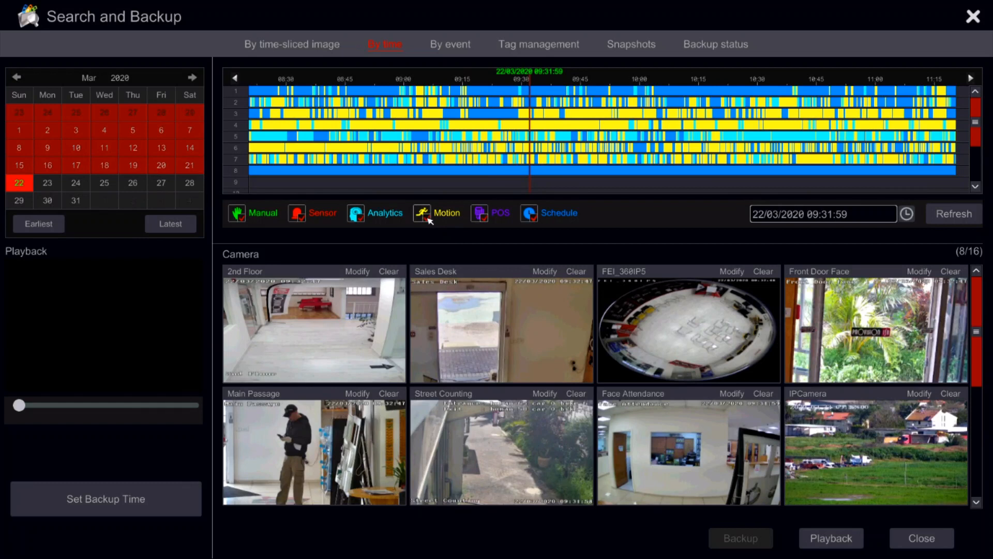
{"action": "left_click", "coordinate": [363, 314]}
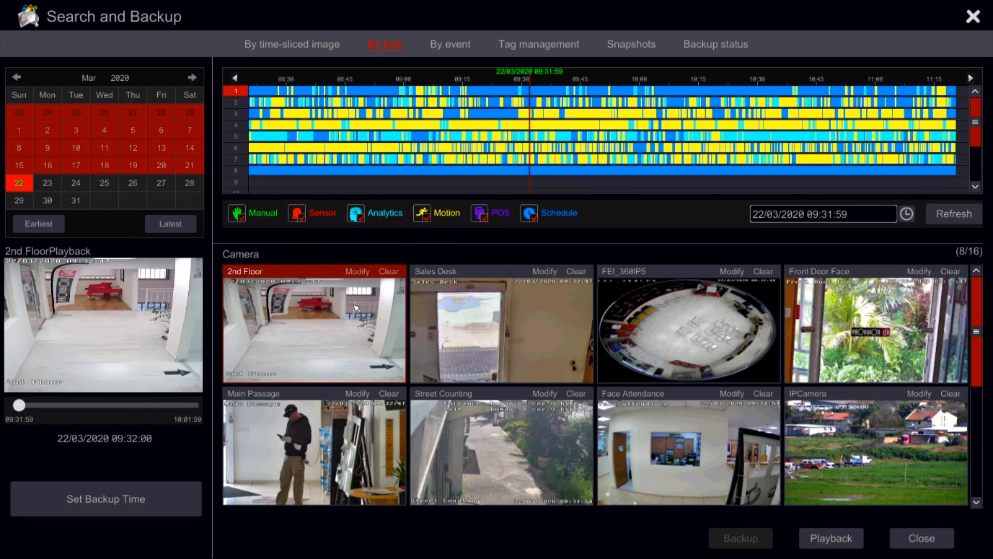
Switch to the search by time-sliced image and set its view mode to Camera
{"action": "left_click", "coordinate": [301, 46]}
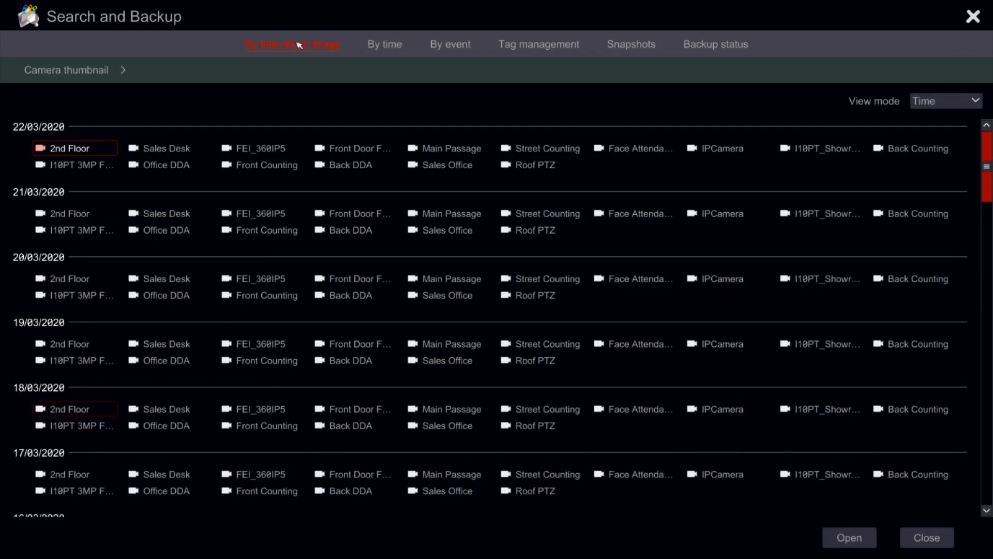
{"action": "left_click", "coordinate": [924, 102]}
{"action": "left_click", "coordinate": [937, 139]}
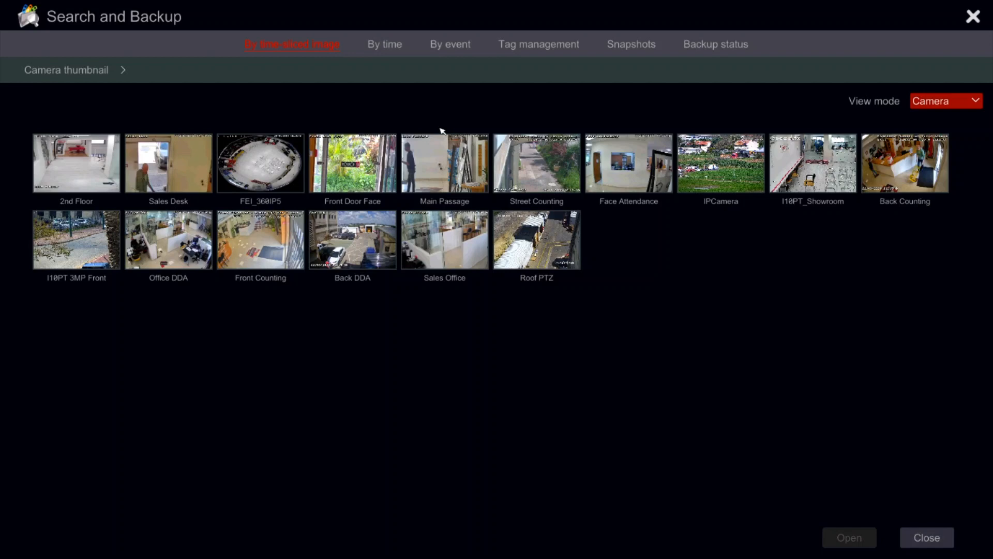
Open the Back DDA camera's 03/2020 recordings, revisiting the camera thumbnails once, and drill down to 15/03/2020
{"action": "double_click", "coordinate": [368, 233]}
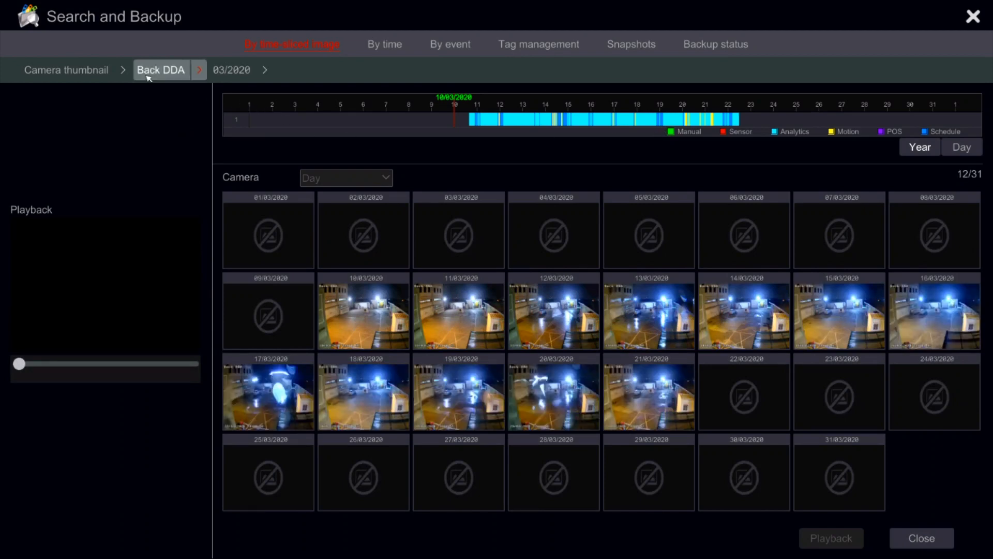
{"action": "left_click", "coordinate": [74, 78]}
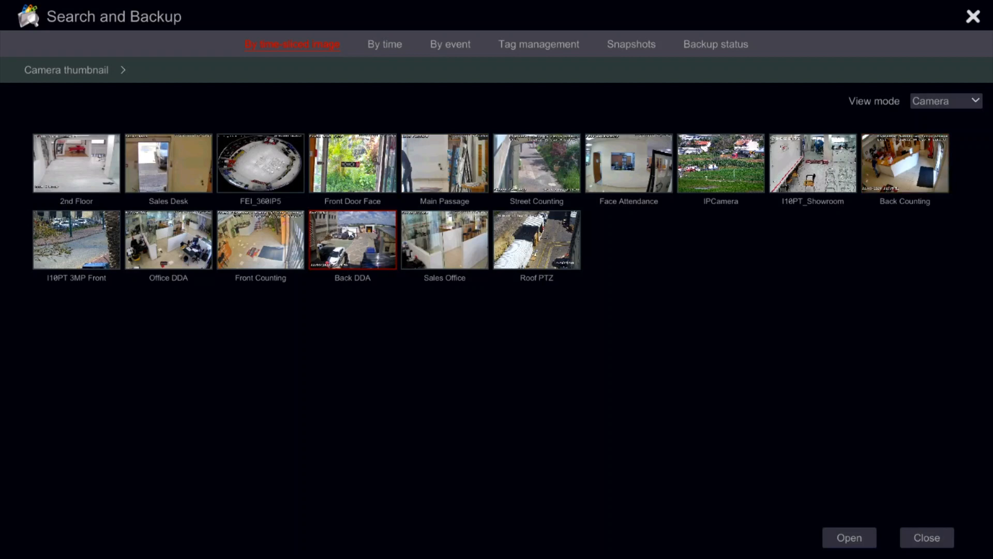
{"action": "double_click", "coordinate": [351, 234]}
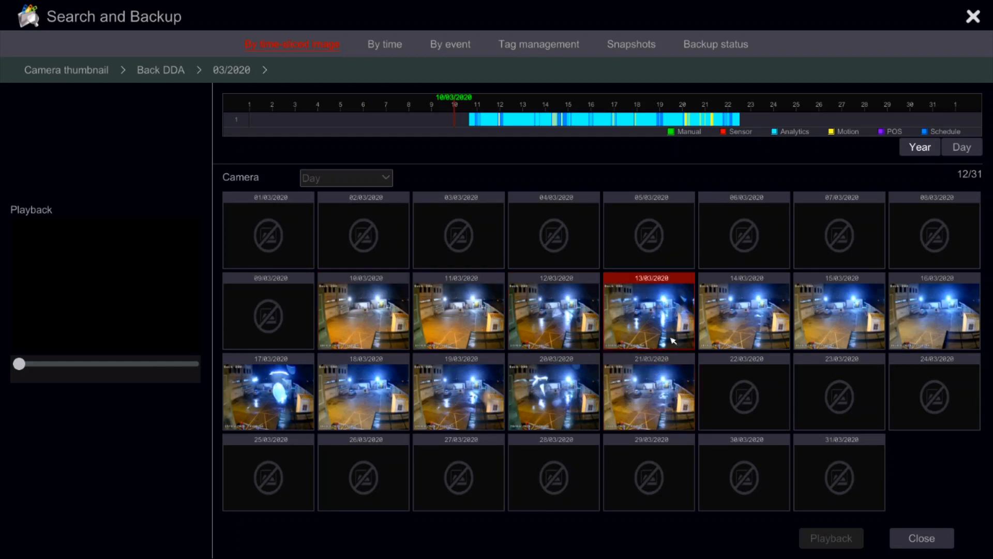
{"action": "double_click", "coordinate": [850, 318]}
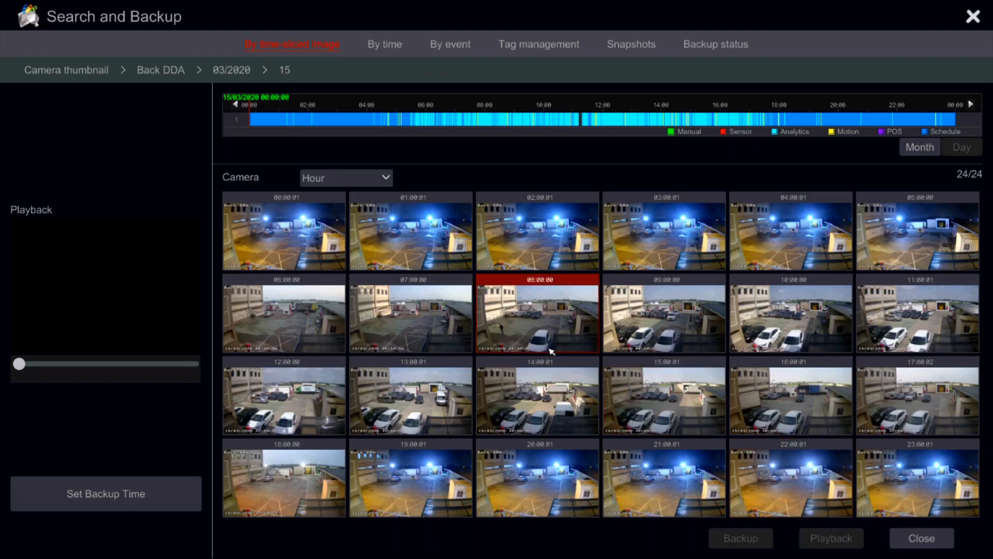
Preview the 08:00 and 07:00 hour slices of Back DDA and expand the 07:00 hour into minute slices
{"action": "left_click", "coordinate": [520, 322]}
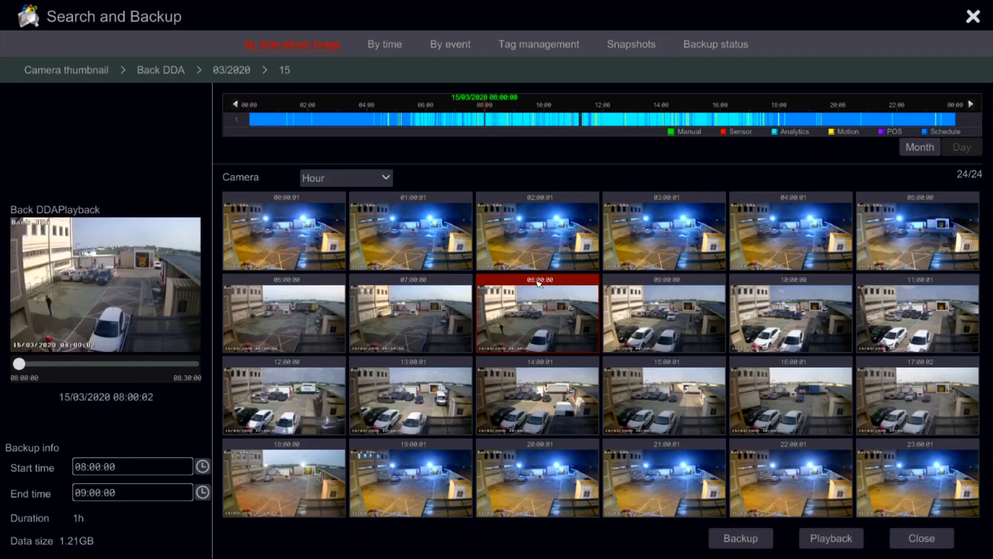
{"action": "left_click", "coordinate": [401, 338]}
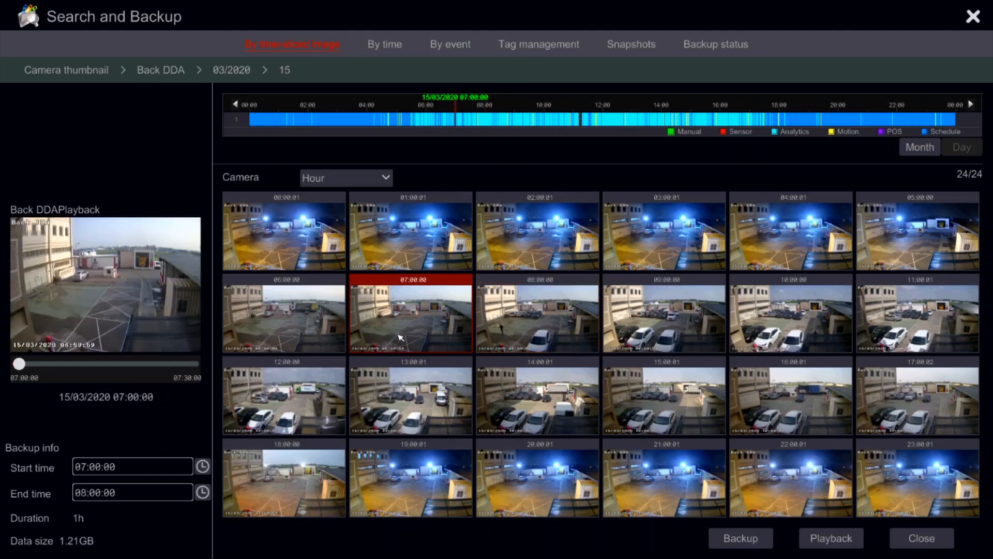
{"action": "double_click", "coordinate": [400, 337]}
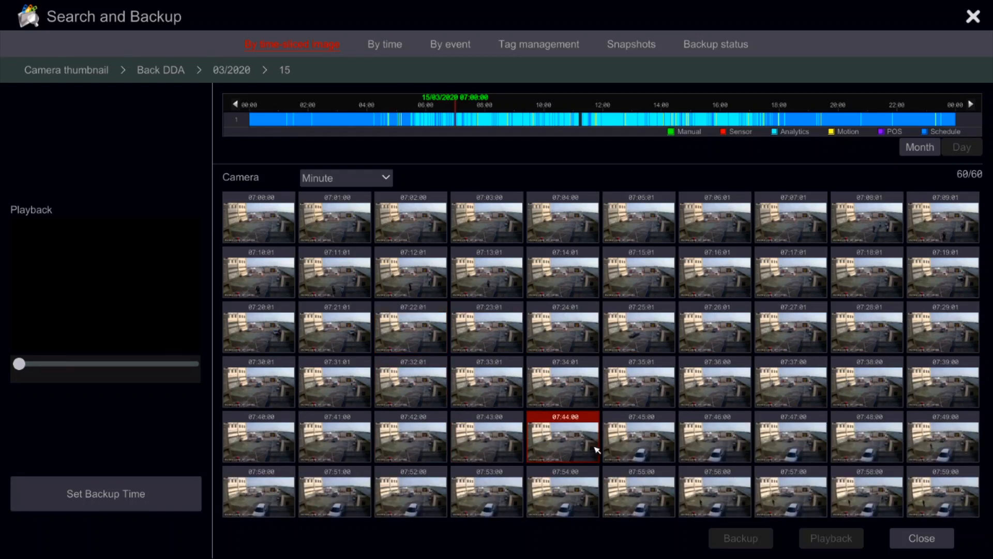
Preview the 07:45 and 07:44 minute slices and open the 07:44 recording in full playback
{"action": "left_click", "coordinate": [625, 448]}
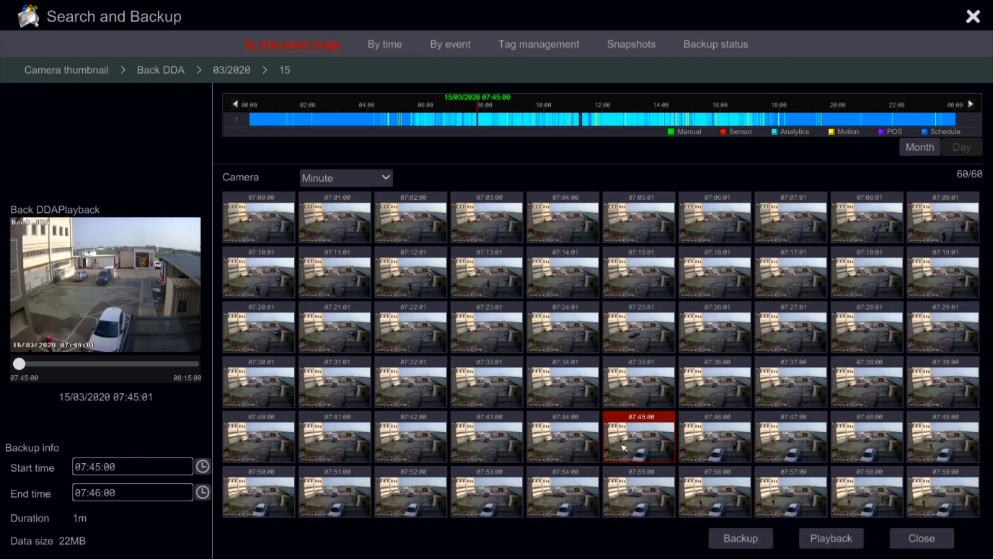
{"action": "left_click", "coordinate": [565, 448]}
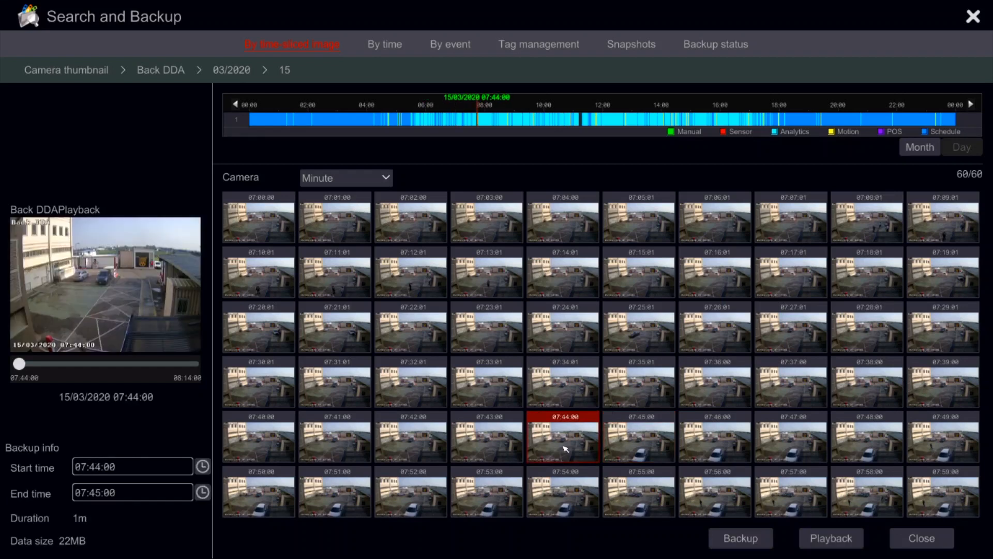
{"action": "double_click", "coordinate": [566, 449]}
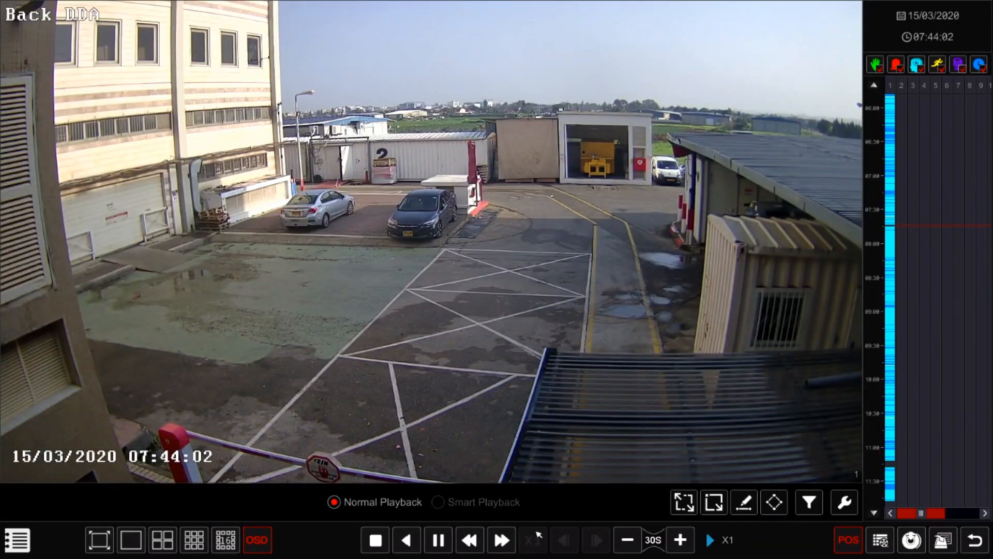
Fast-forward the Back DDA playback at X4 speed and pause it at 07:44:34
{"action": "left_click", "coordinate": [516, 538]}
{"action": "left_click", "coordinate": [512, 540]}
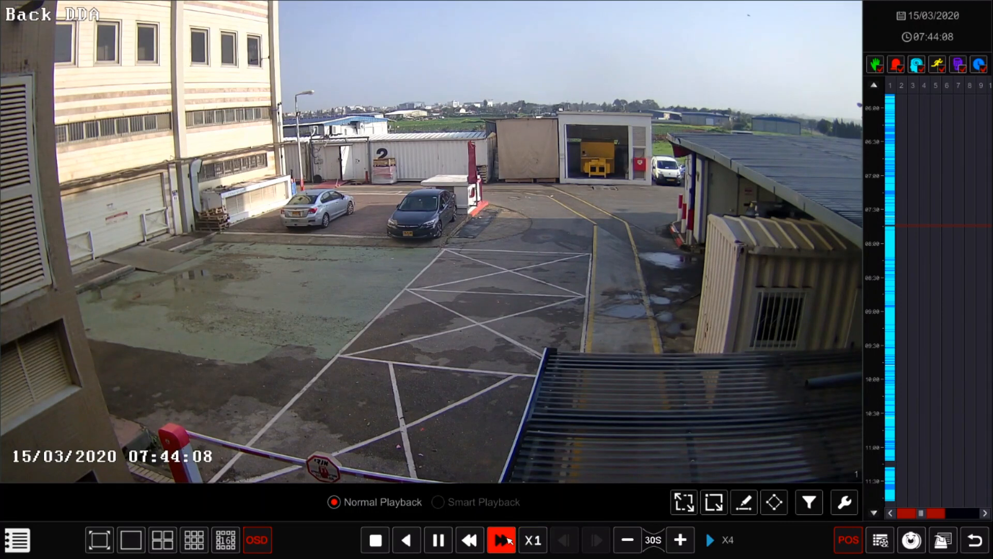
{"action": "left_click", "coordinate": [443, 540]}
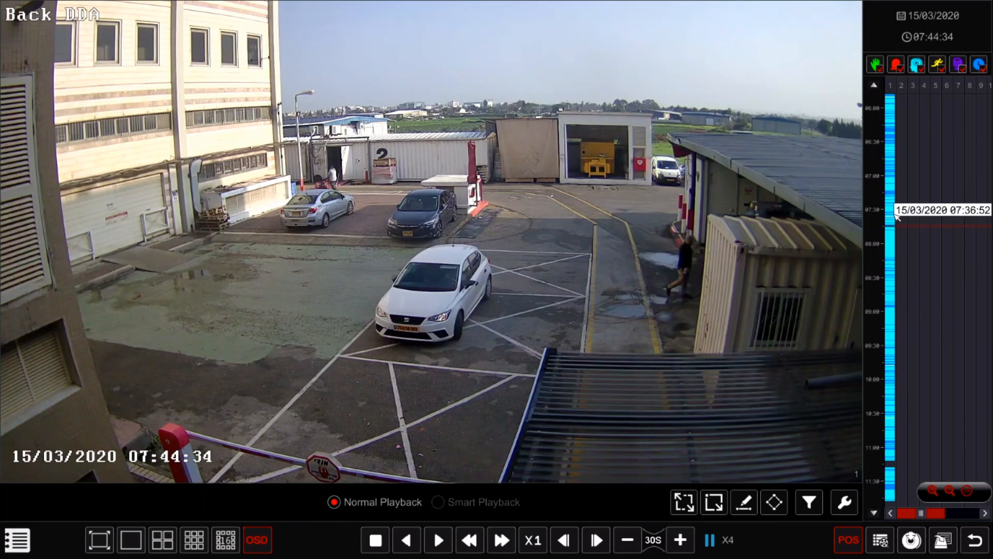
Mark the Back DDA footage from 07:39:36 to 07:56:04 for backup, check its backup summary and cancel it
{"action": "left_click_drag", "start_coordinate": [890, 220], "coordinate": [886, 239]}
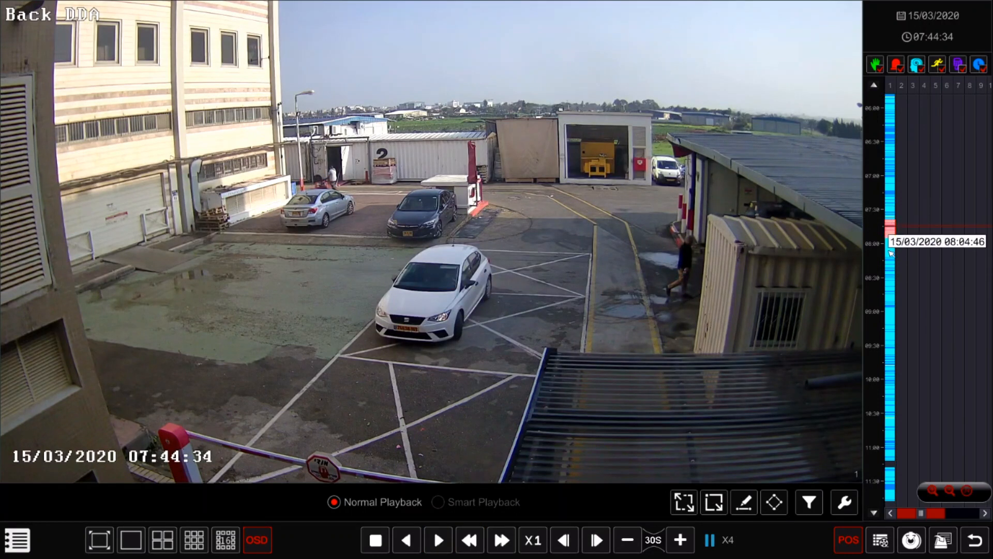
{"action": "left_click", "coordinate": [909, 549]}
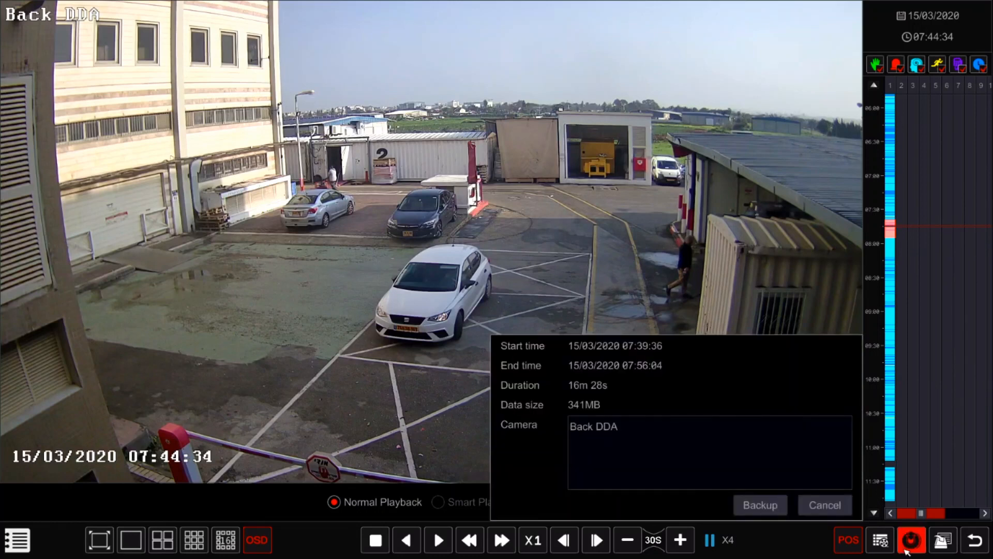
{"action": "left_click", "coordinate": [821, 511]}
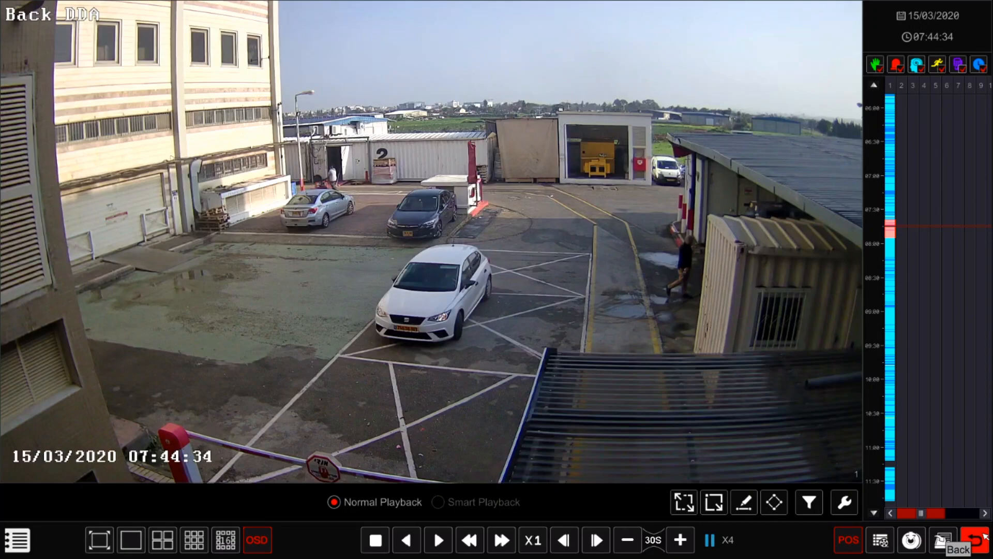
Return from playback and the recording search to the live view, and try the four-camera layout before switching to nine cameras
{"action": "left_click", "coordinate": [985, 537]}
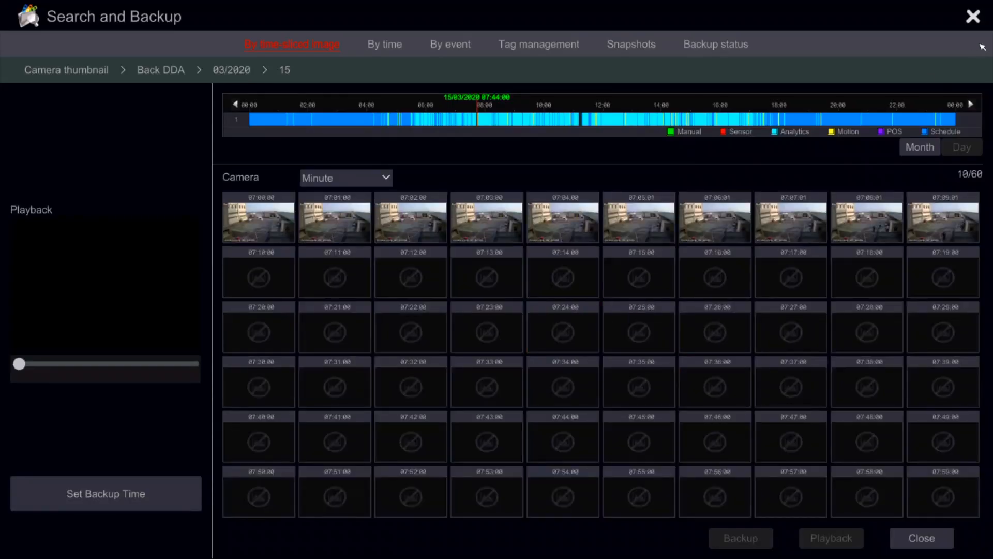
{"action": "left_click", "coordinate": [973, 16]}
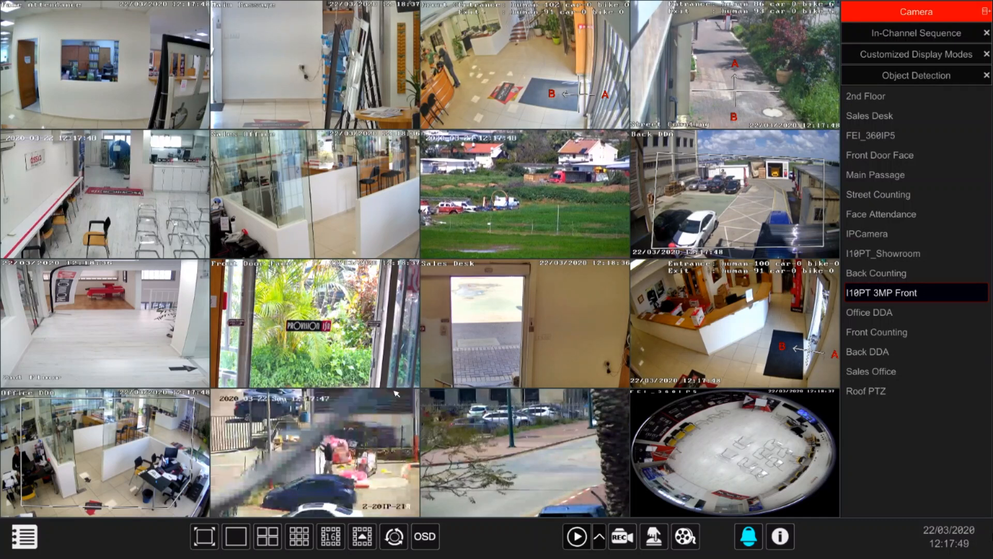
{"action": "left_click", "coordinate": [265, 539]}
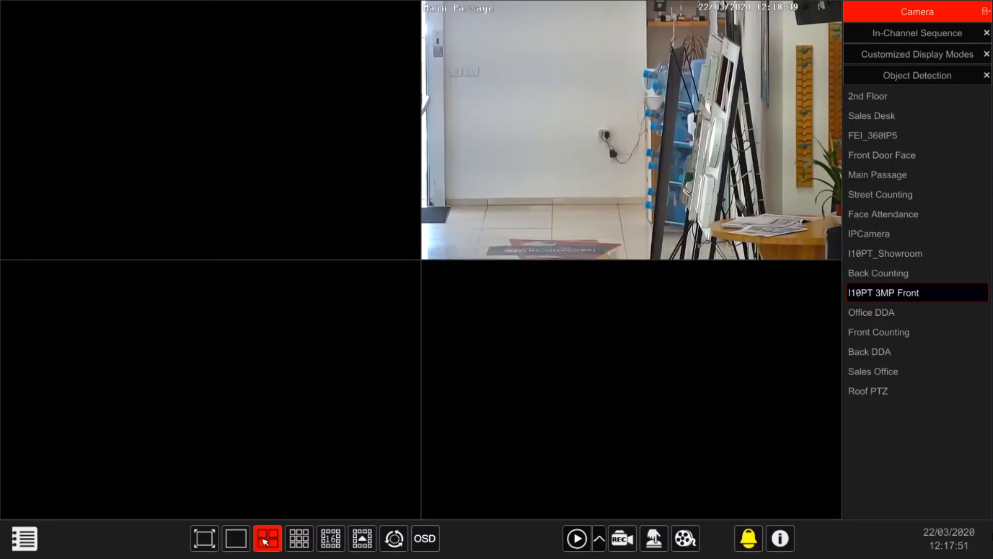
{"action": "left_click", "coordinate": [291, 542]}
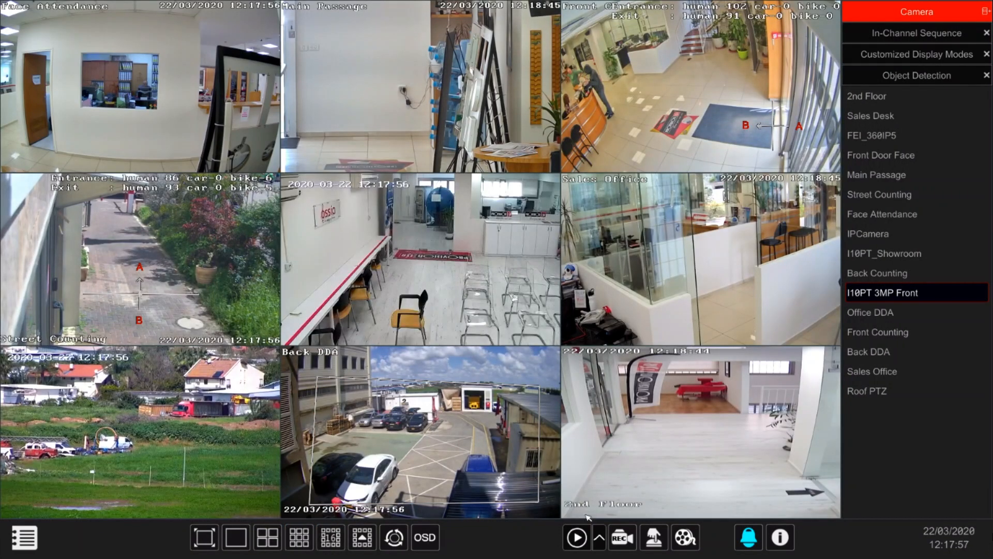
Start nine-camera playback from about 10:30 on 22/03/2020 and select the first three cameras in turn
{"action": "left_click", "coordinate": [578, 537]}
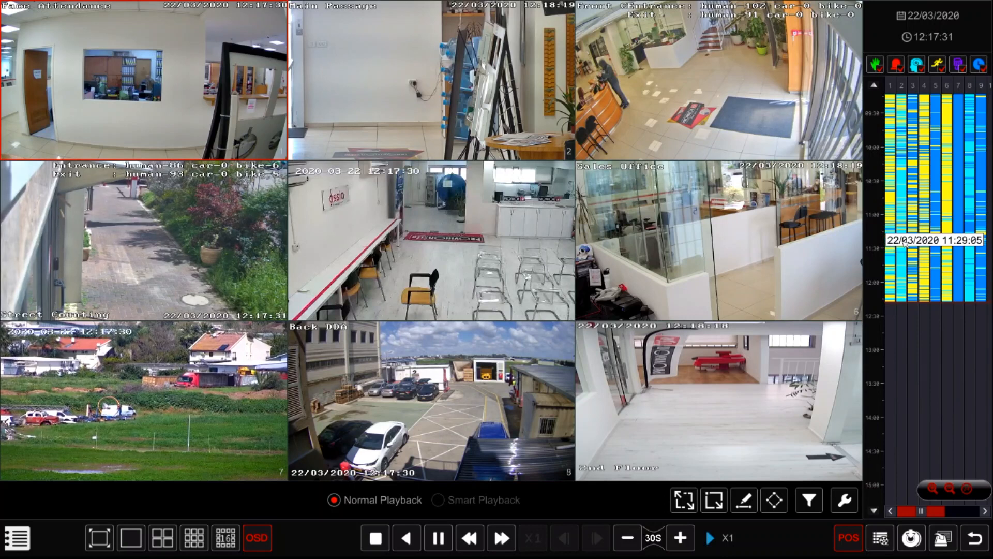
{"action": "left_click", "coordinate": [892, 182]}
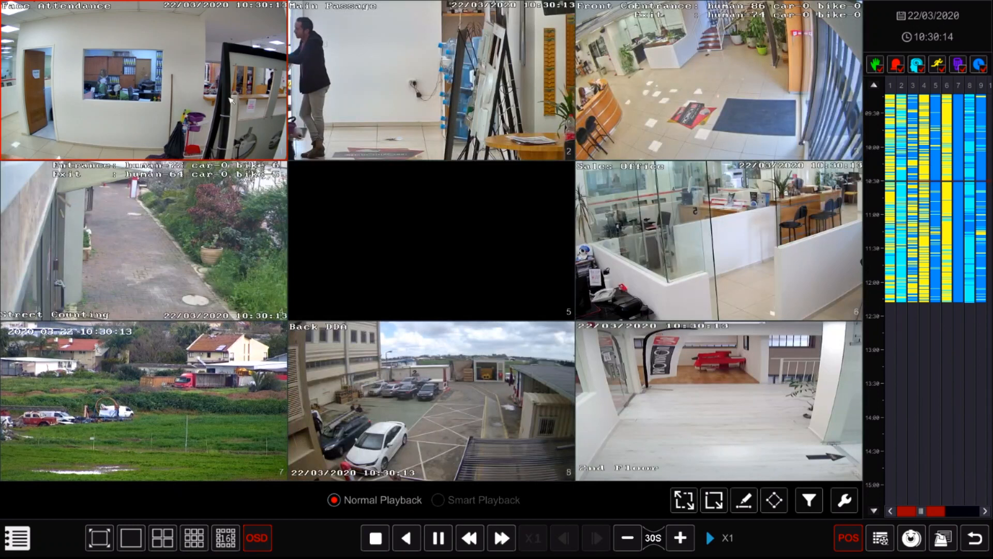
{"action": "left_click", "coordinate": [224, 95]}
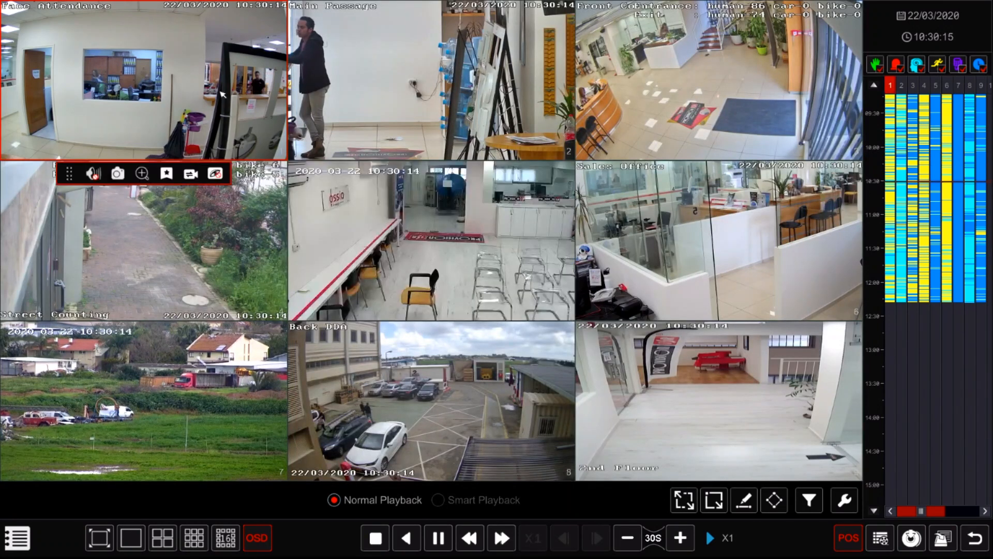
{"action": "left_click", "coordinate": [370, 96]}
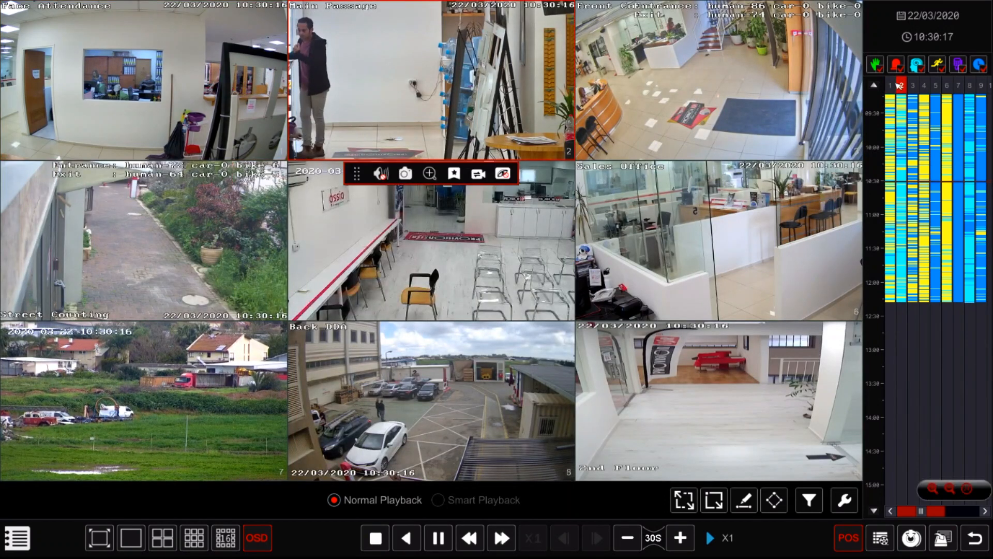
{"action": "left_click", "coordinate": [701, 95]}
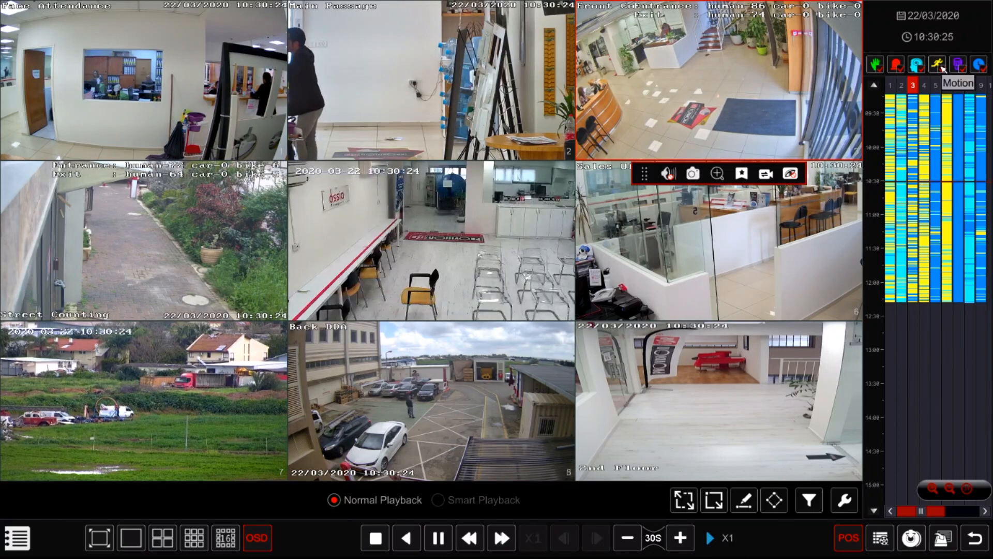
Filter the playback timeline by hiding the Schedule, Analytics and Motion recordings in turn, and restore all recording types
{"action": "left_click", "coordinate": [983, 68]}
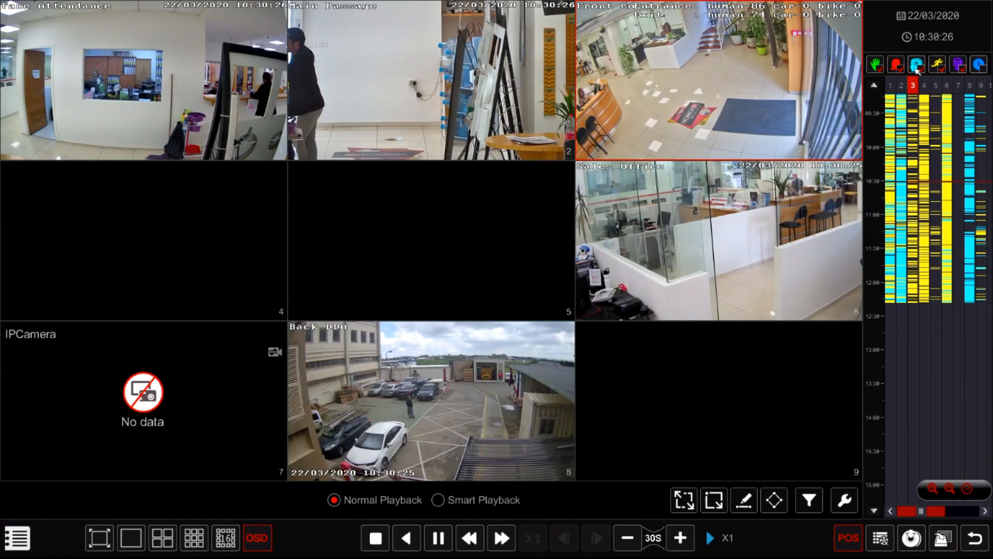
{"action": "left_click", "coordinate": [920, 66]}
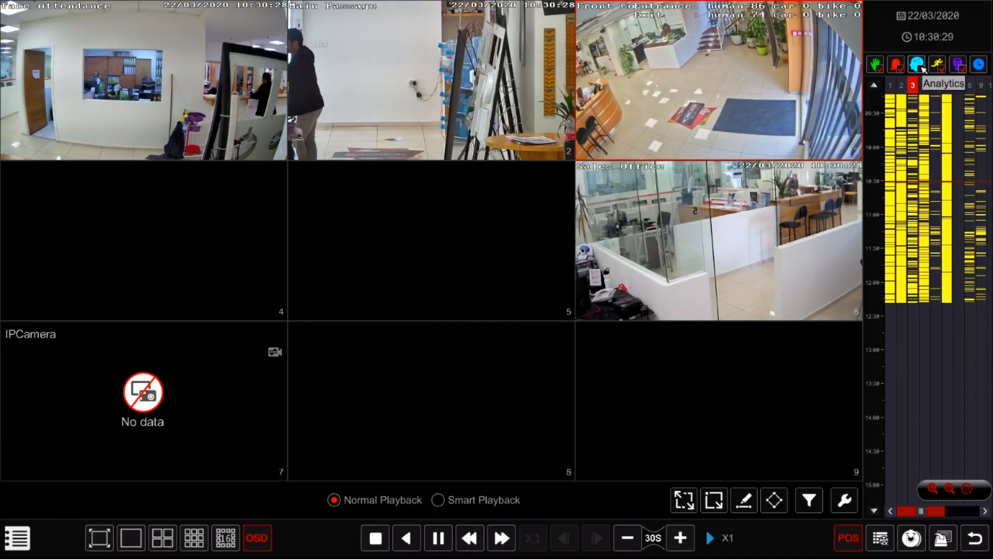
{"action": "left_click", "coordinate": [923, 67]}
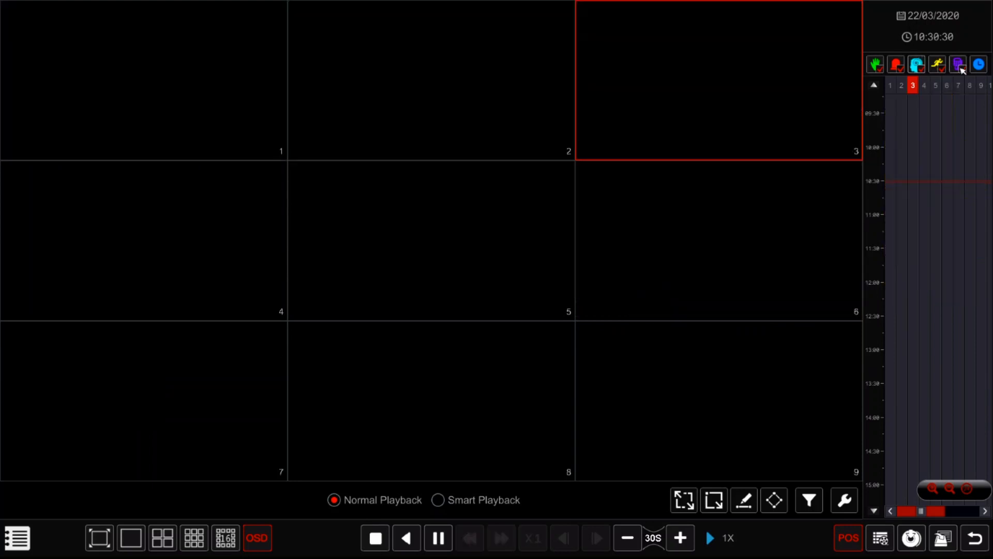
{"action": "left_click", "coordinate": [986, 68]}
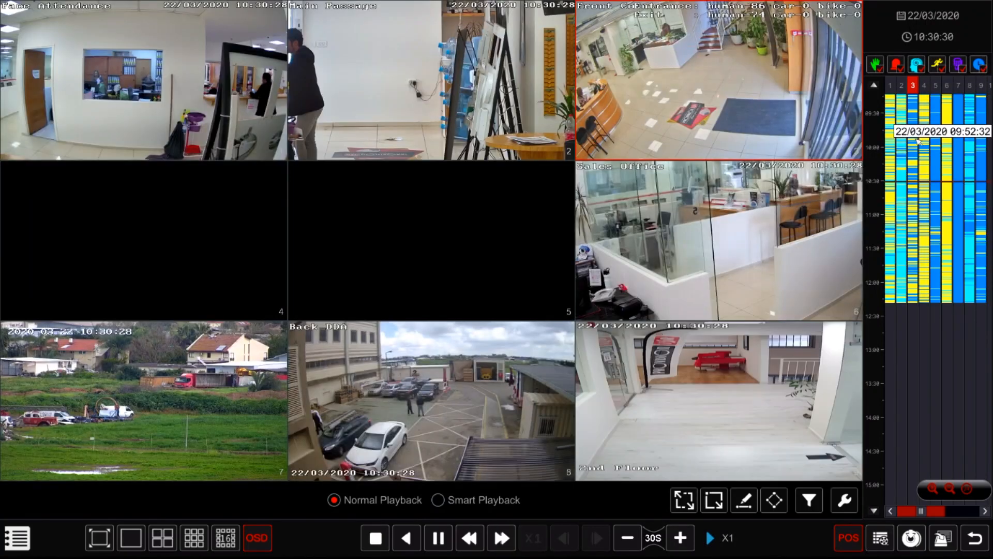
Jump the nine-camera playback to about 10:40 and back to about 10:28 on a minute-scale timeline
{"action": "left_click", "coordinate": [934, 490]}
{"action": "scroll", "coordinate": [923, 262], "scroll_direction": "down", "scroll_amount": 5}
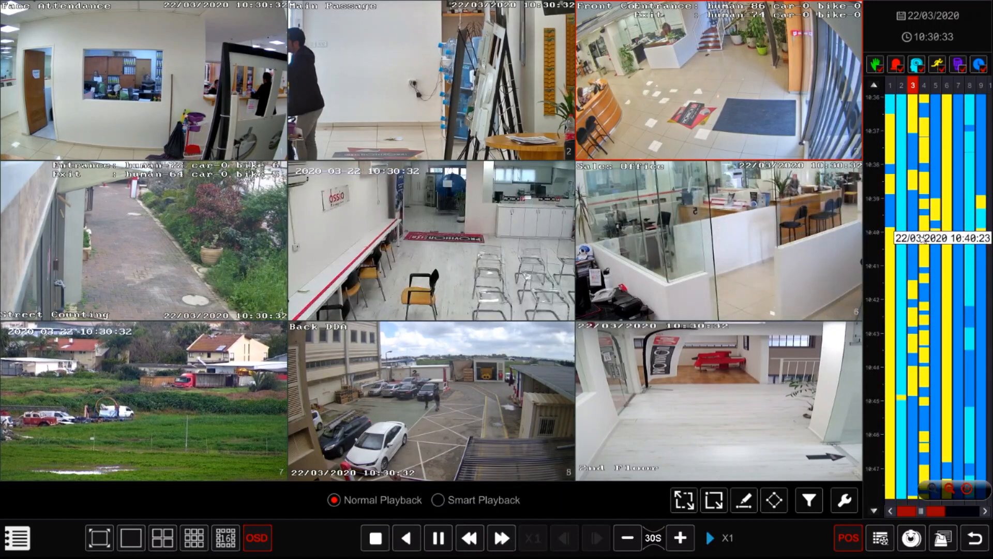
{"action": "left_click", "coordinate": [924, 238]}
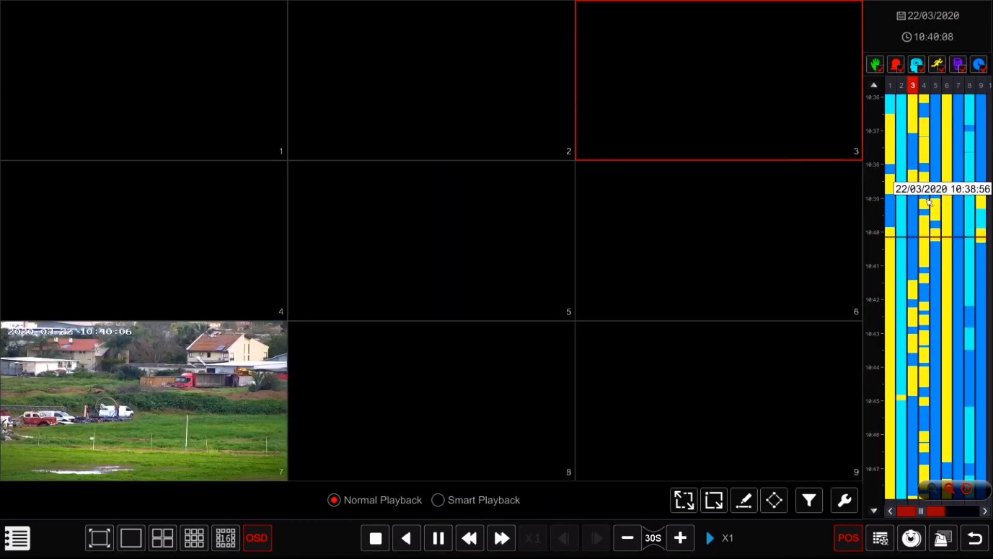
{"action": "scroll", "coordinate": [944, 295], "scroll_direction": "up", "scroll_amount": 1}
{"action": "scroll", "coordinate": [946, 298], "scroll_direction": "up", "scroll_amount": 10}
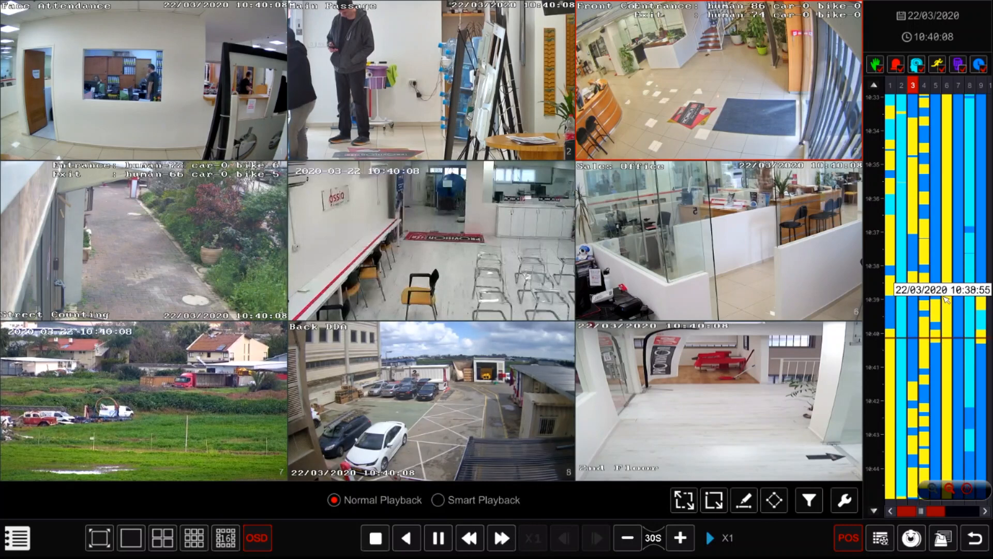
{"action": "left_click", "coordinate": [946, 242]}
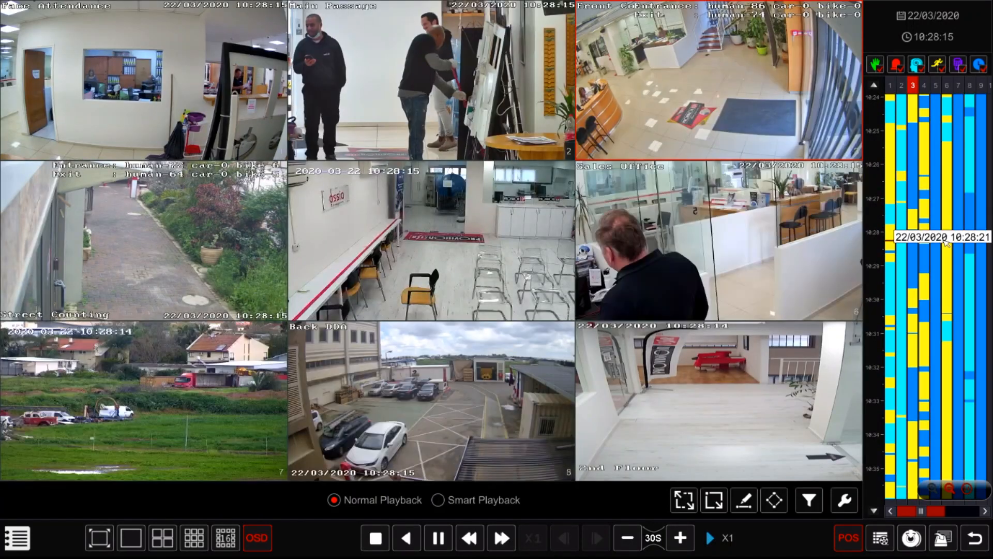
Mark 03:28:49 to 09:07:13 on the Face Attendance, Main Passage and Front Counting timelines for backup and cancel it
{"action": "left_click", "coordinate": [952, 487]}
{"action": "left_click", "coordinate": [952, 488]}
{"action": "left_click", "coordinate": [952, 488]}
{"action": "left_click", "coordinate": [952, 487]}
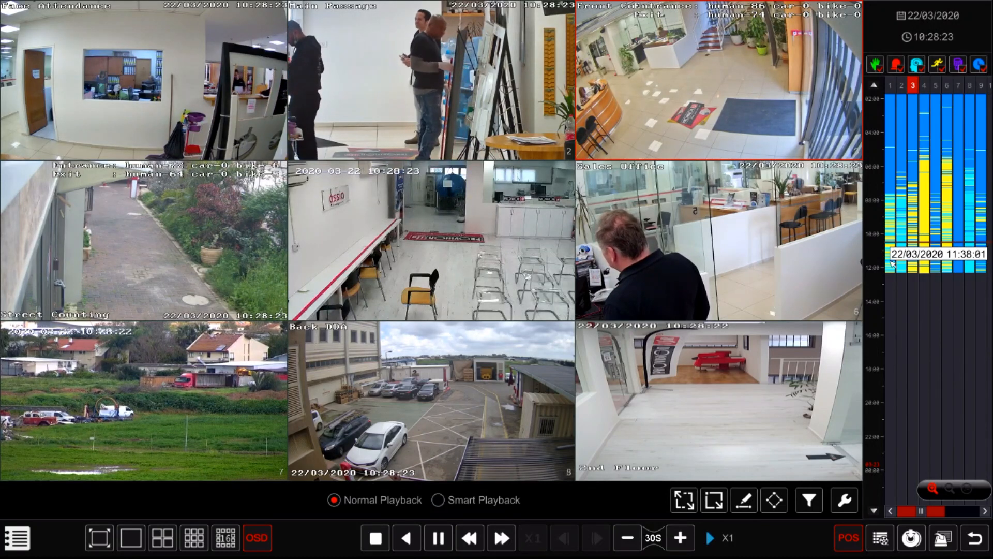
{"action": "left_click_drag", "start_coordinate": [891, 260], "coordinate": [918, 221]}
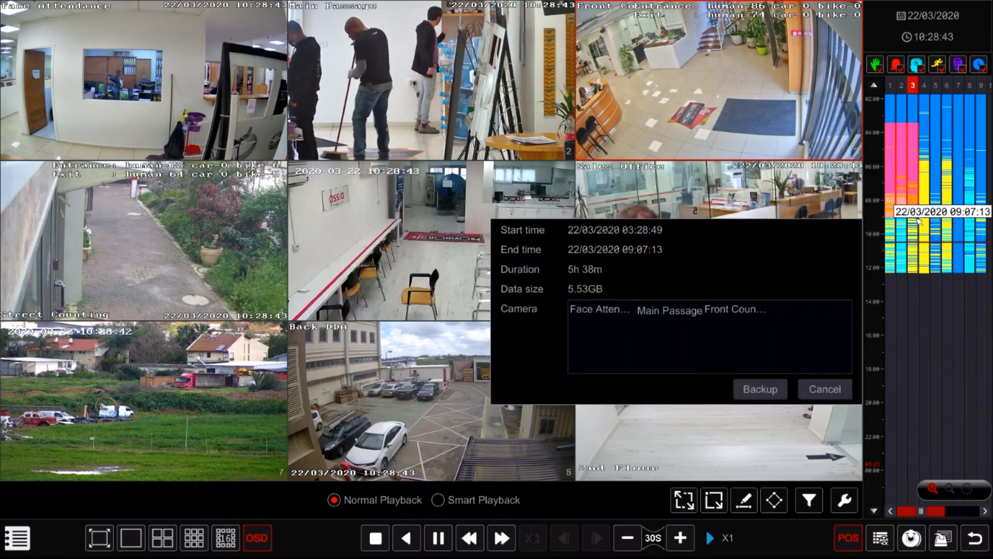
{"action": "left_click", "coordinate": [837, 394]}
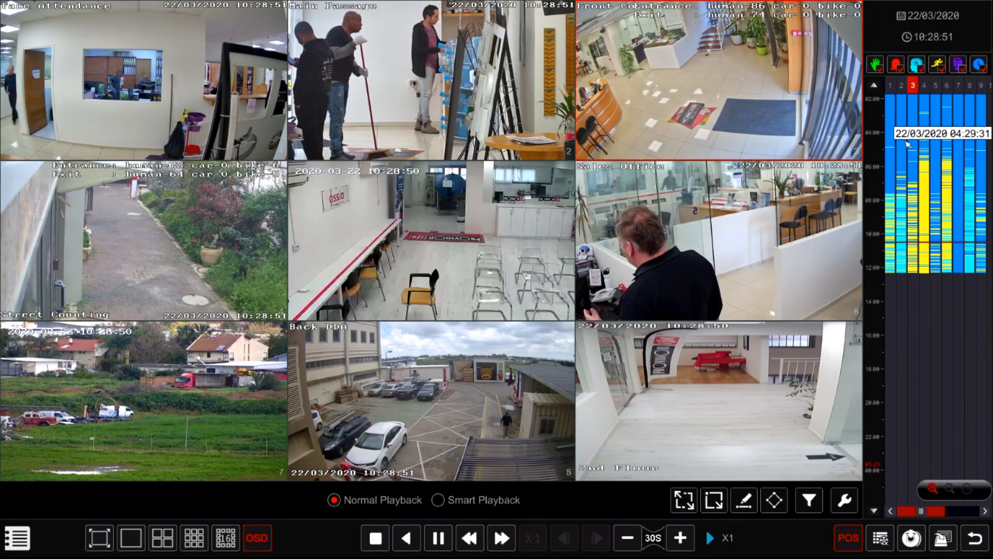
Mark 05:24:41 to 08:06:31 on the first five cameras' timelines and open the backup settings for that range
{"action": "left_click_drag", "start_coordinate": [898, 153], "coordinate": [931, 201]}
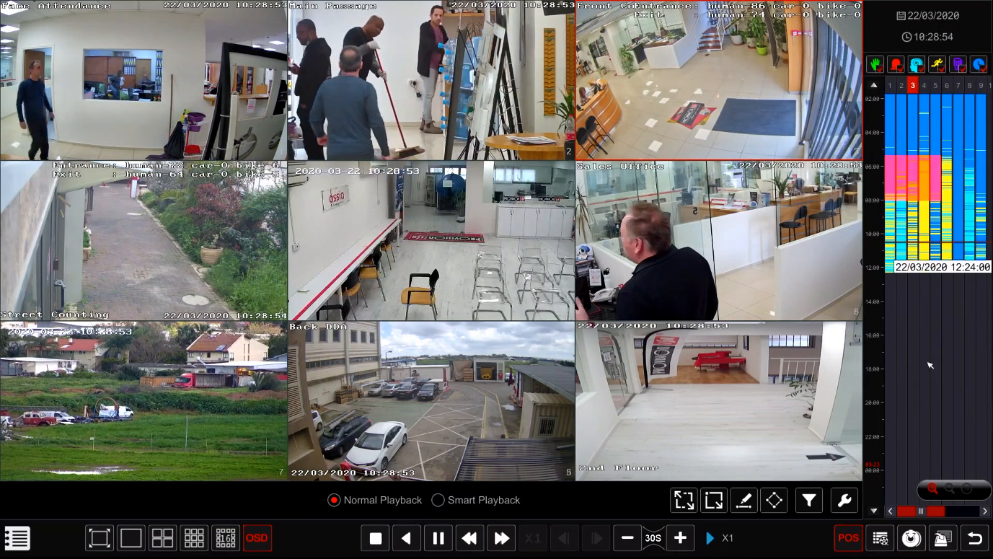
{"action": "left_click", "coordinate": [916, 544]}
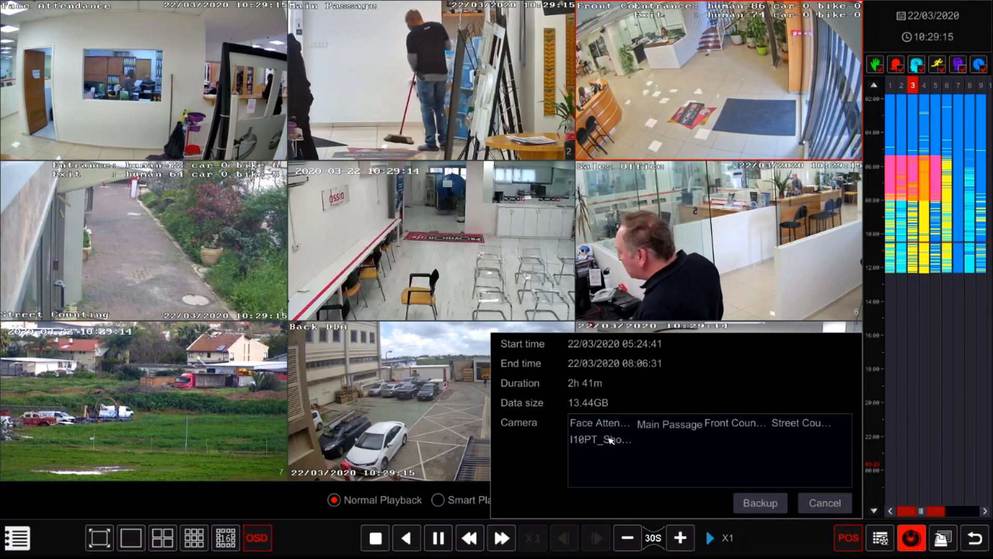
{"action": "left_click", "coordinate": [750, 506]}
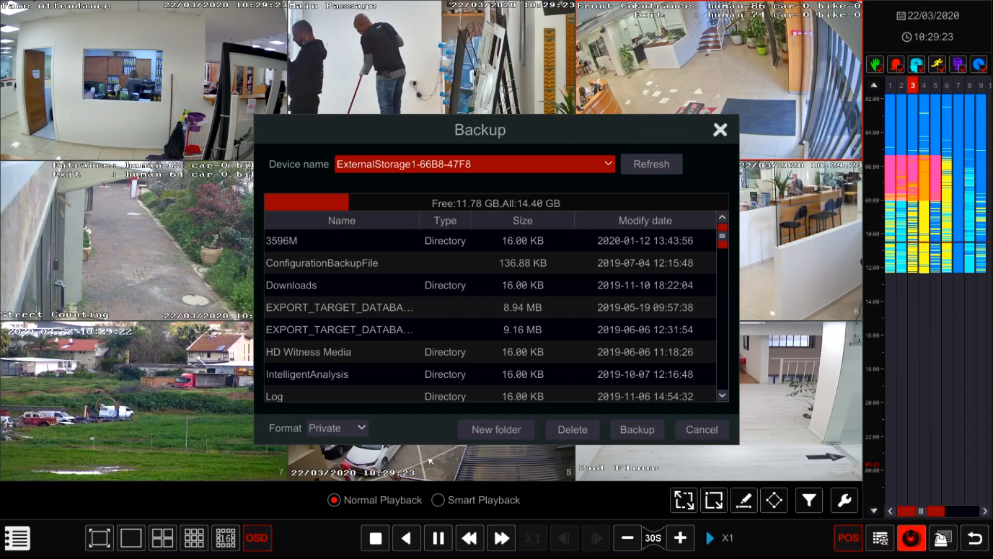
Check the AVI and Private format options for the backup and choose Private
{"action": "left_click", "coordinate": [330, 429]}
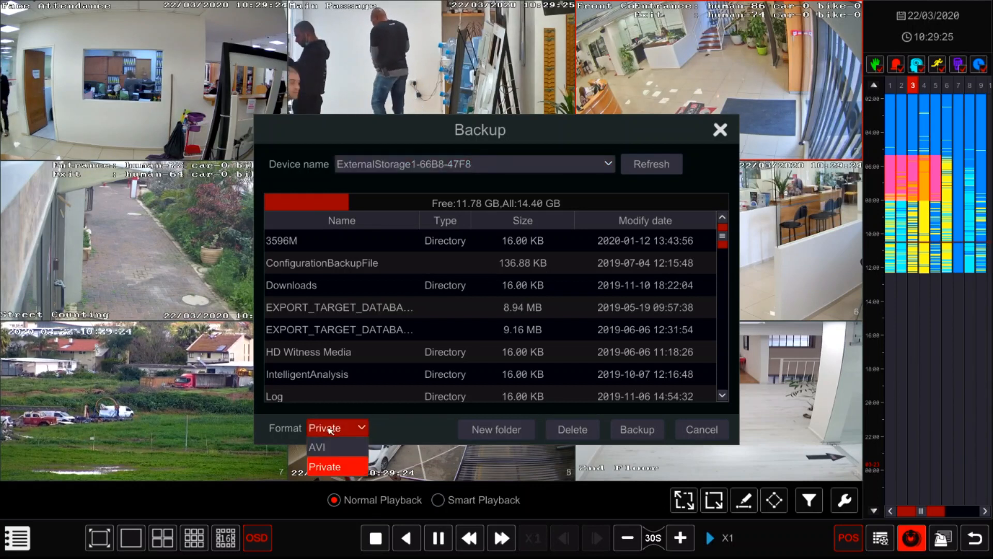
{"action": "left_click", "coordinate": [318, 471]}
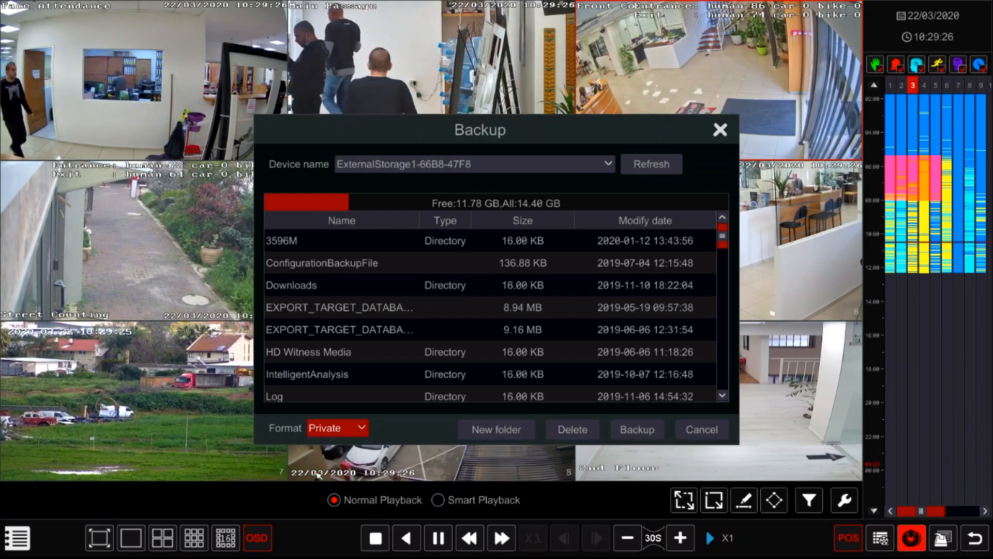
{"action": "left_click", "coordinate": [328, 427]}
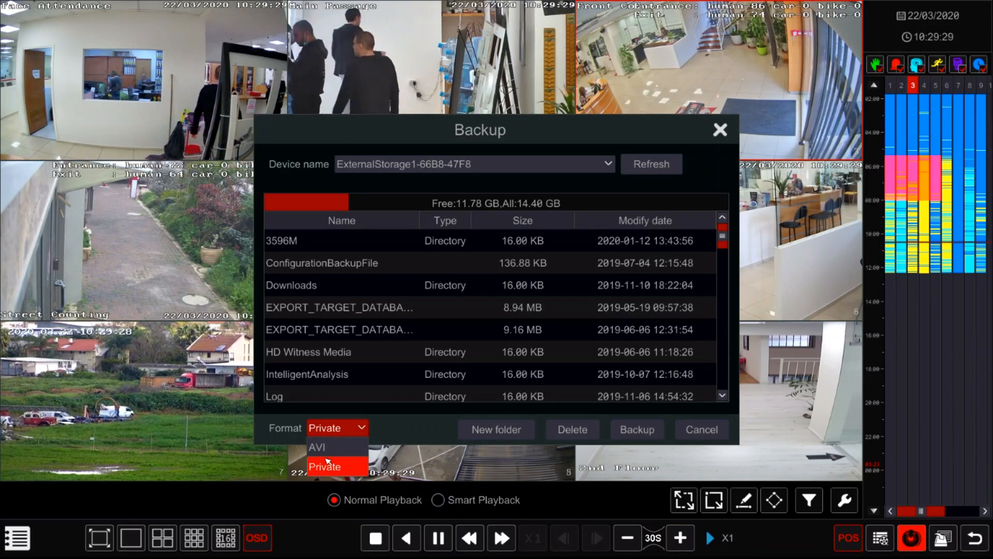
{"action": "left_click", "coordinate": [327, 465]}
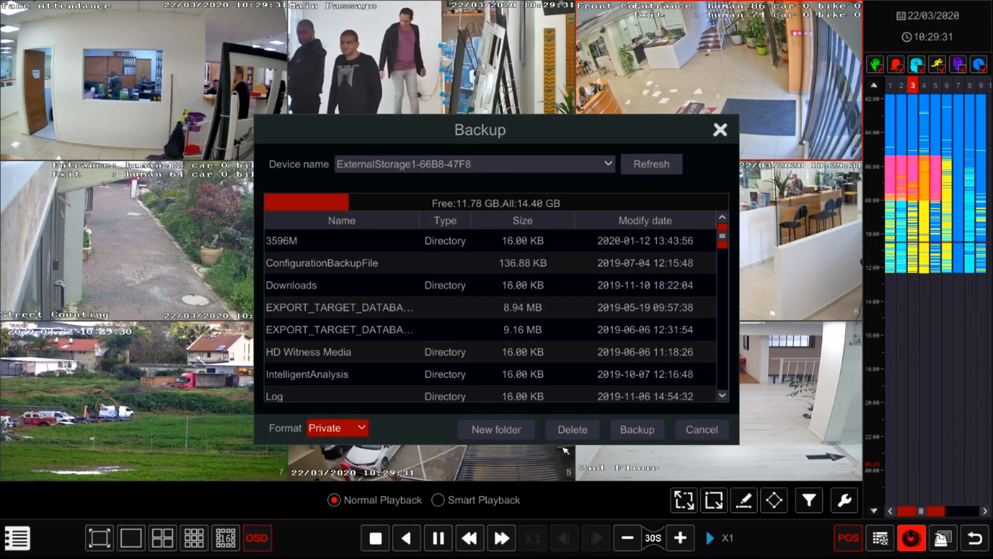
Review the backup's password encryption fields, select No Encryption, and dismiss the encryption and backup dialogs without exporting
{"action": "left_click", "coordinate": [618, 431]}
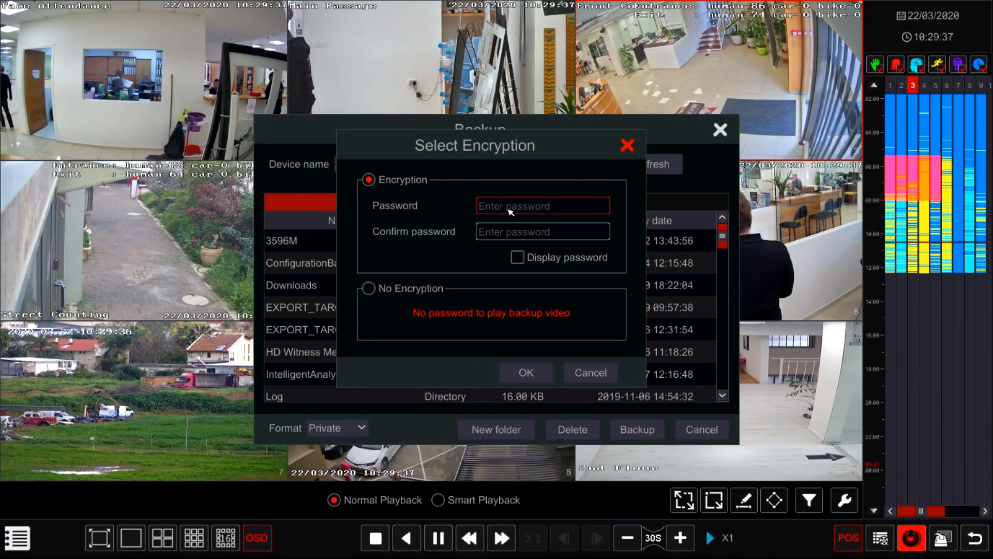
{"action": "left_click", "coordinate": [492, 206]}
{"action": "left_click", "coordinate": [472, 230]}
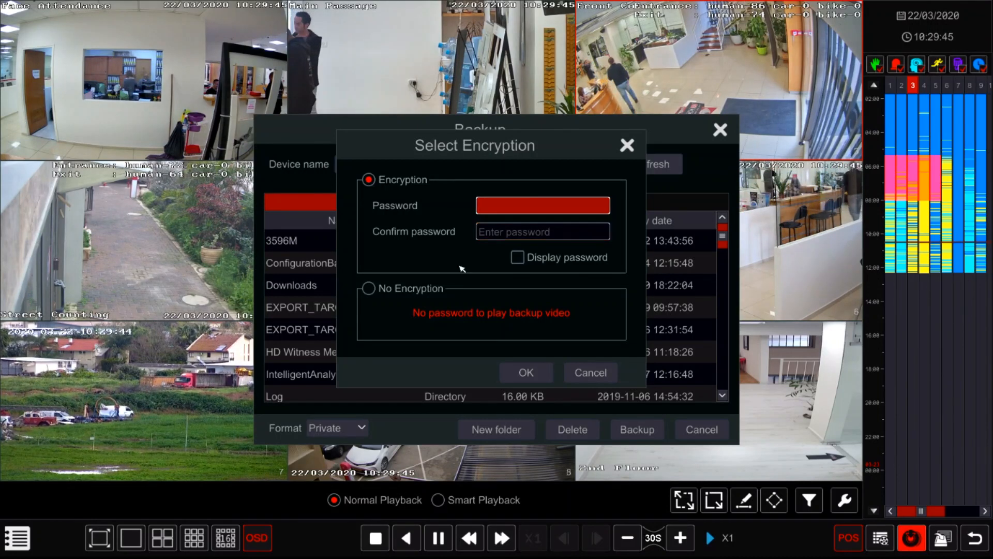
{"action": "left_click", "coordinate": [437, 289]}
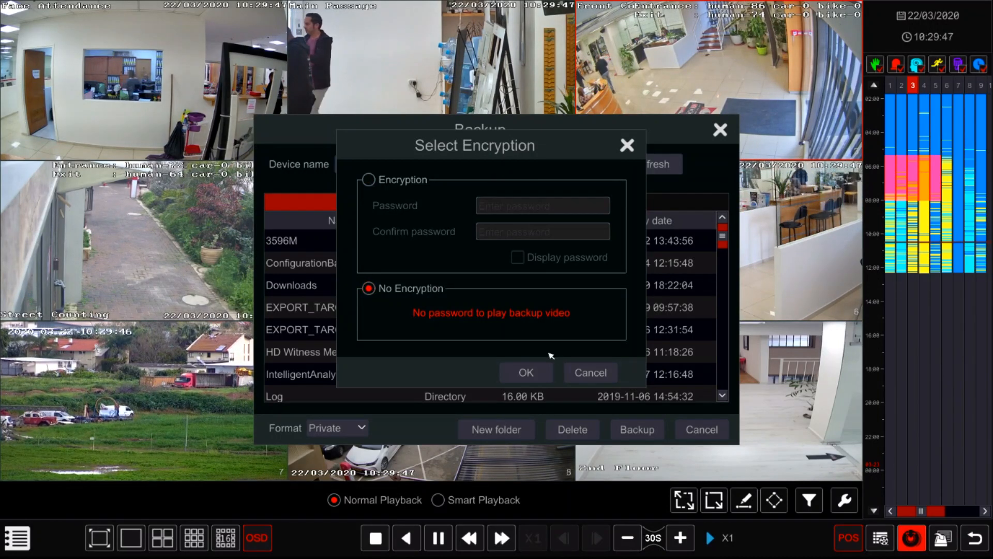
{"action": "left_click", "coordinate": [585, 377]}
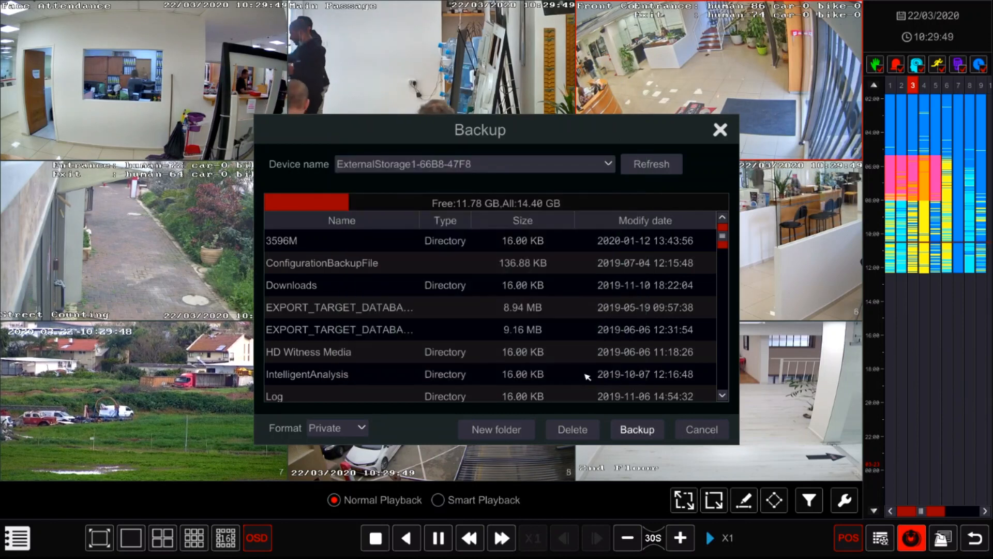
{"action": "left_click", "coordinate": [722, 138]}
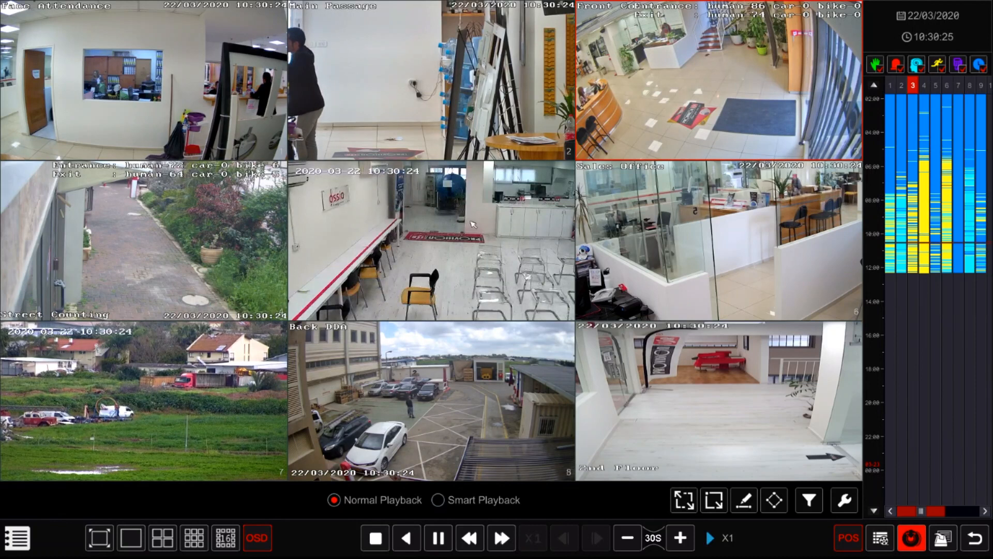
Show the Main Passage recording alone in smart playback and draw a horizontal detection line across the passage
{"action": "double_click", "coordinate": [396, 117]}
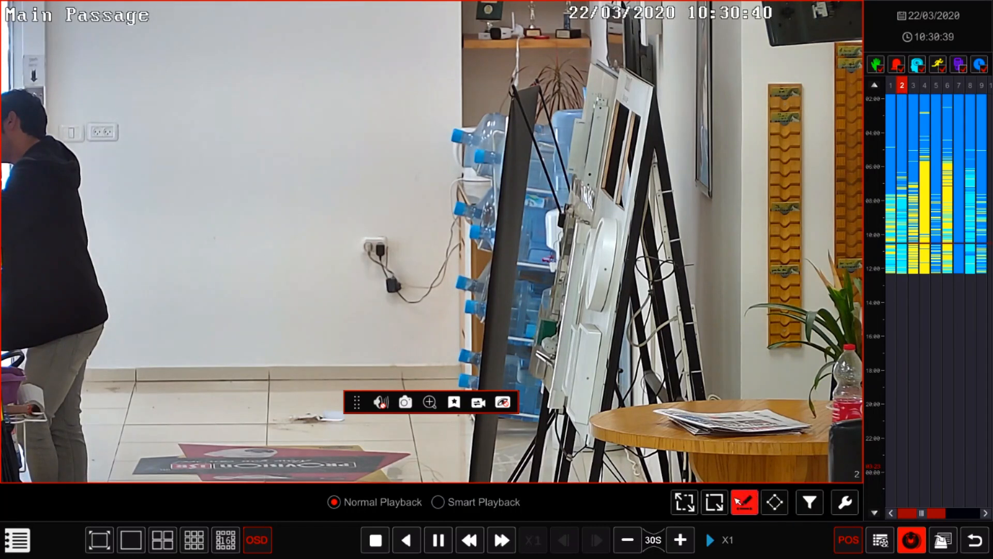
{"action": "left_click", "coordinate": [720, 496]}
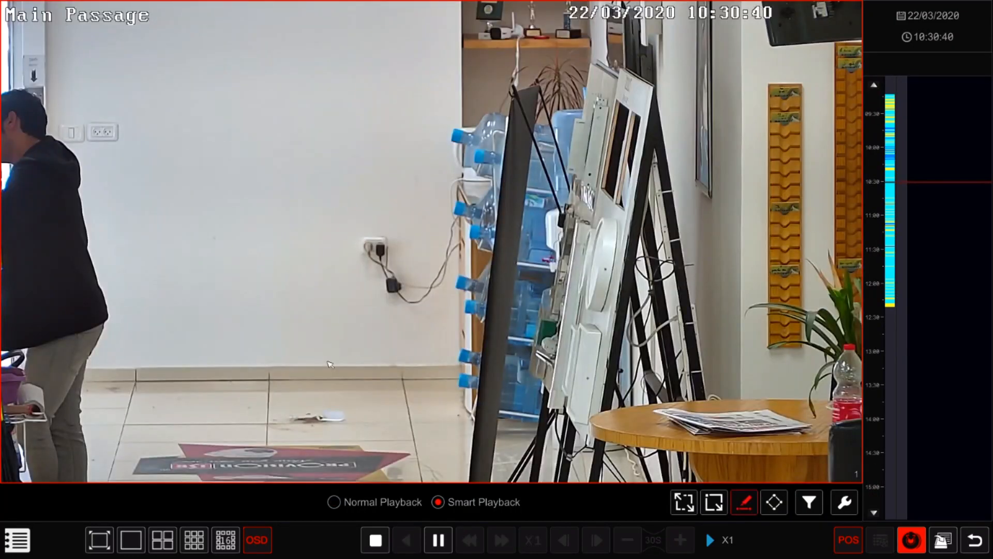
{"action": "left_click", "coordinate": [262, 329]}
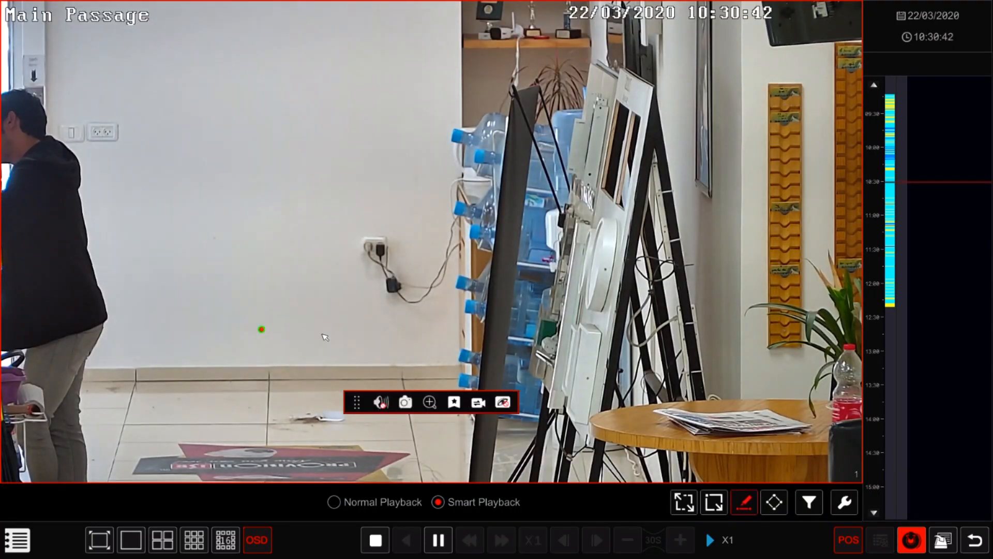
{"action": "left_click", "coordinate": [392, 329]}
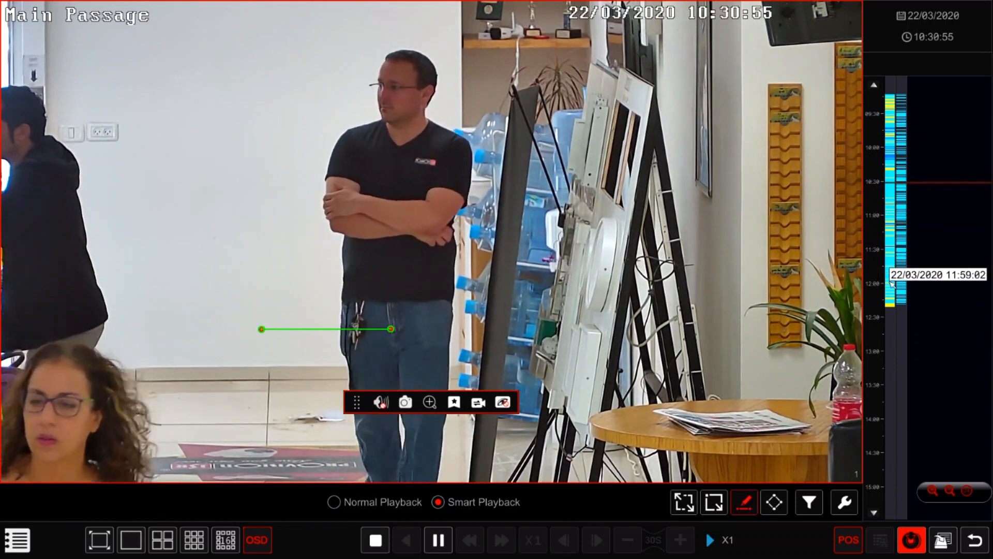
Zoom in on the Main Passage timeline and play the line-crossing event at about 11:06
{"action": "left_click", "coordinate": [934, 490]}
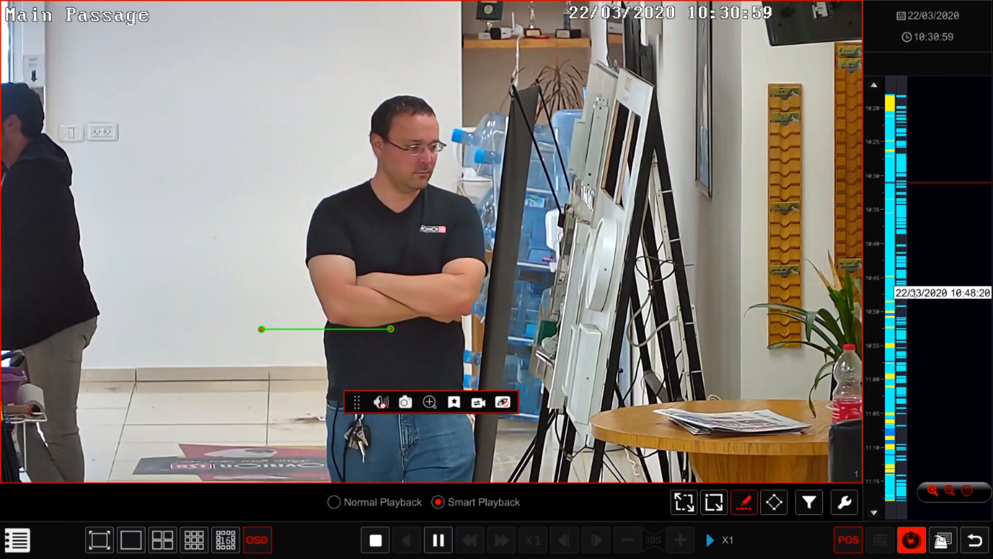
{"action": "scroll", "coordinate": [906, 295], "scroll_direction": "down", "scroll_amount": 1}
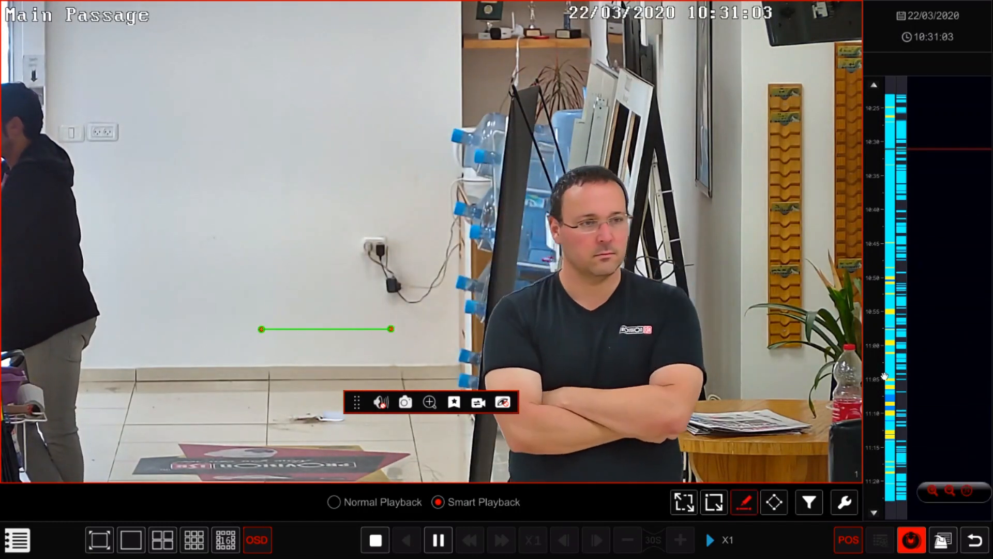
{"action": "left_click", "coordinate": [904, 392]}
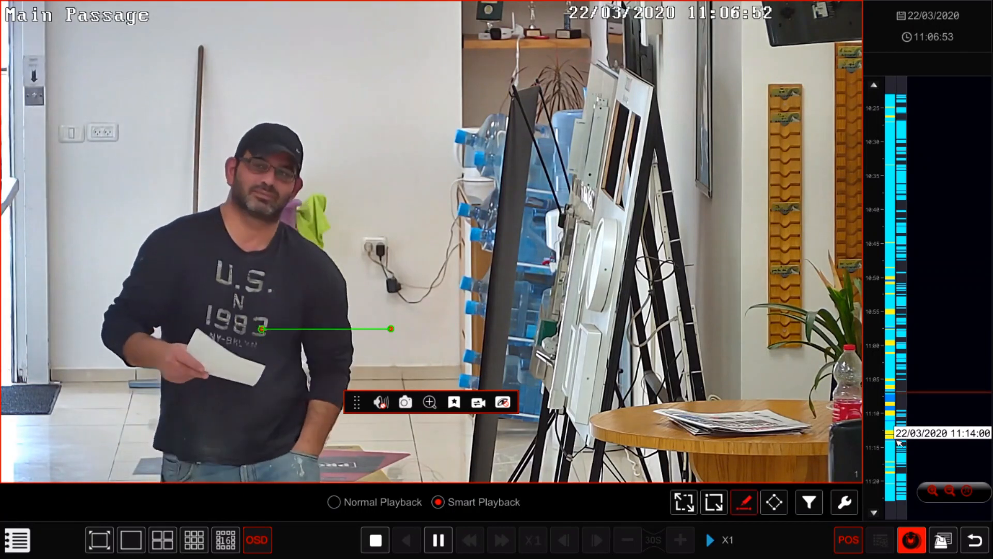
Zoom the timeline back out and filter the smart playback by the first recent face at 75% similarity
{"action": "left_click", "coordinate": [957, 491]}
{"action": "left_click", "coordinate": [956, 491]}
{"action": "left_click", "coordinate": [956, 491]}
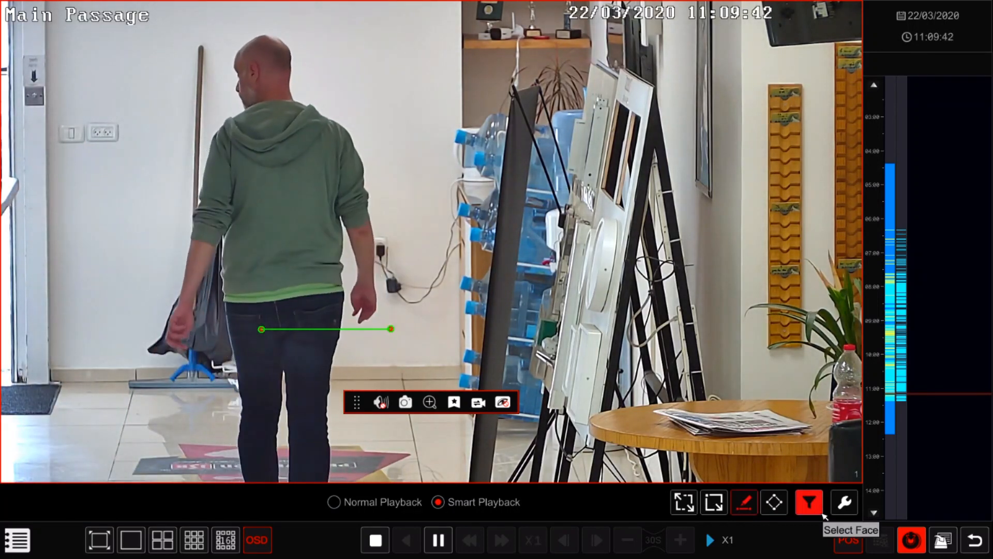
{"action": "left_click", "coordinate": [823, 514]}
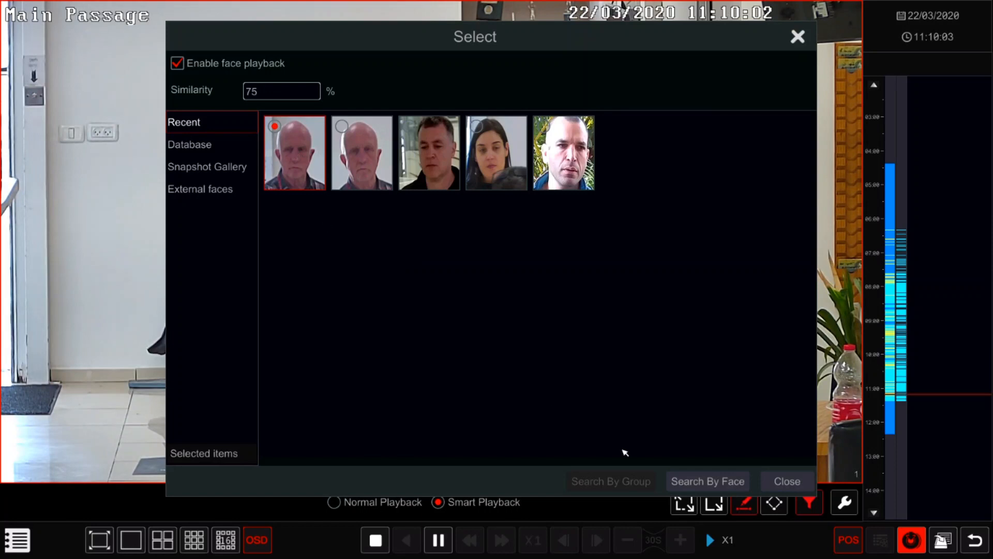
{"action": "left_click", "coordinate": [725, 482]}
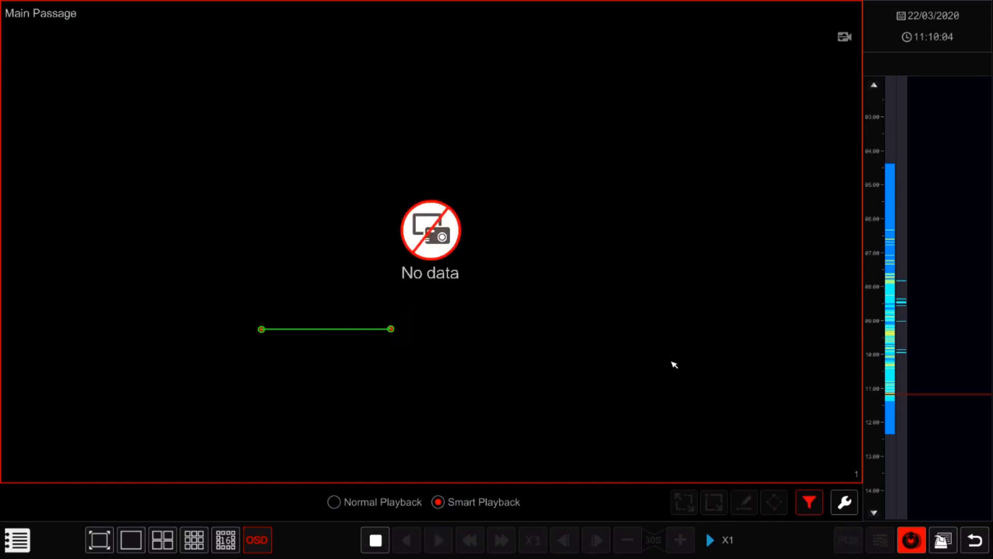
Play the face matches at about 07:48, 08:20 and 09:51 on the Main Passage timeline, and return to live view
{"action": "left_click", "coordinate": [901, 279]}
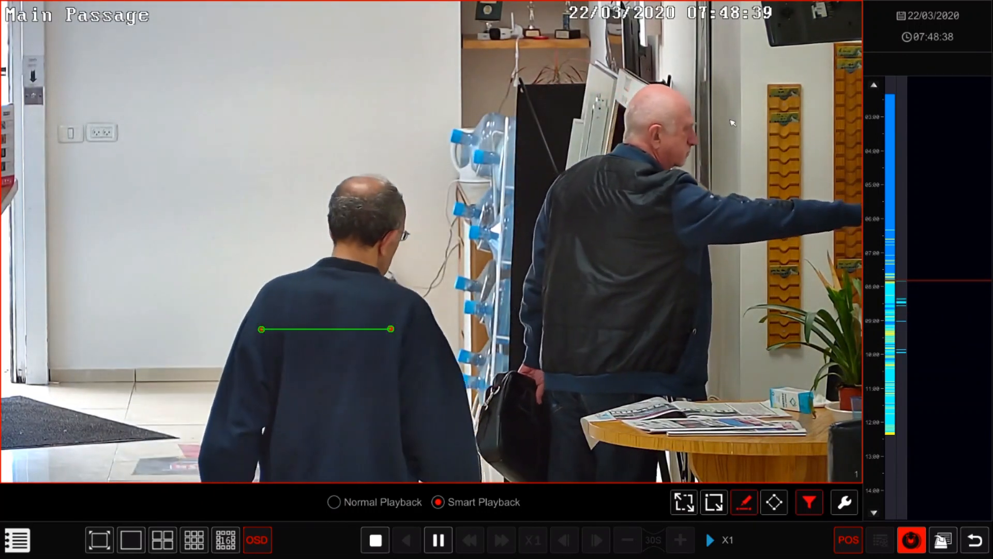
{"action": "left_click", "coordinate": [902, 296]}
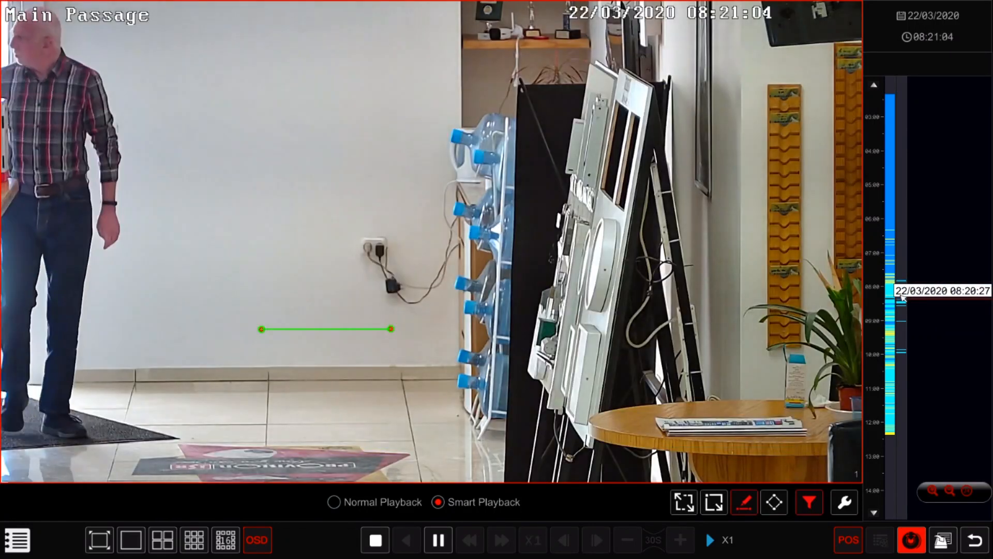
{"action": "left_click", "coordinate": [905, 344]}
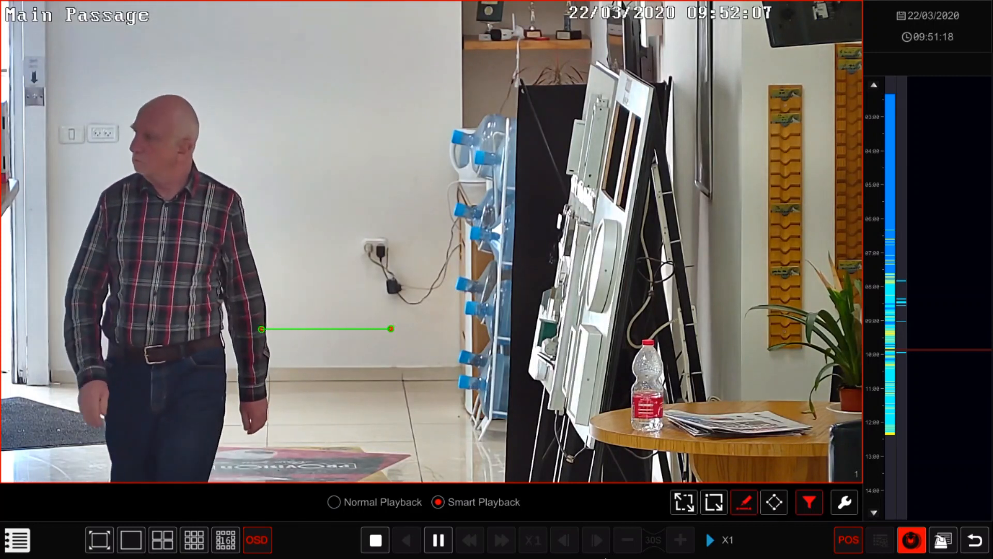
{"action": "left_click", "coordinate": [975, 540]}
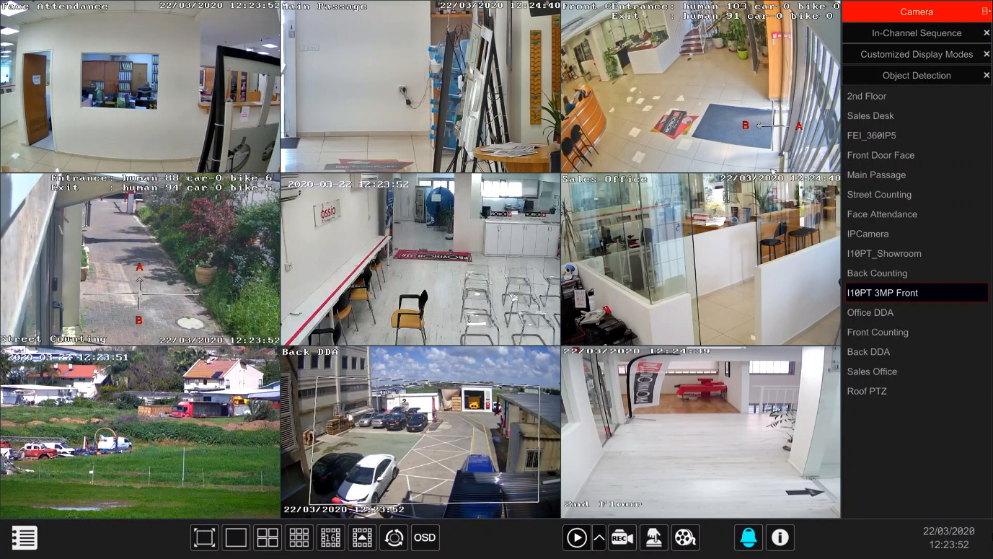
Search by the unrecognized Main Passage face from 12:22:38 in Object Detection and browse the matches as snaps and scenes
{"action": "left_click", "coordinate": [915, 75]}
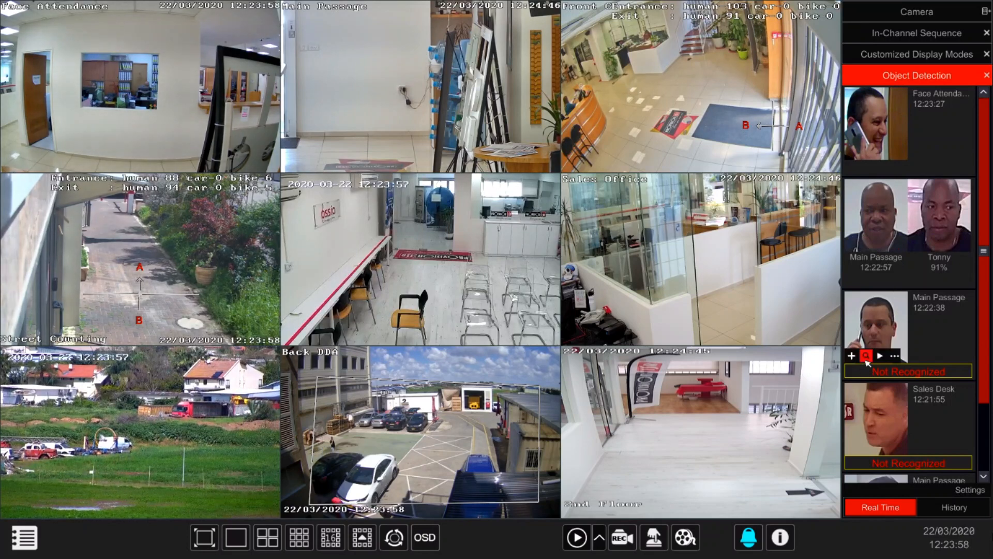
{"action": "left_click", "coordinate": [865, 356]}
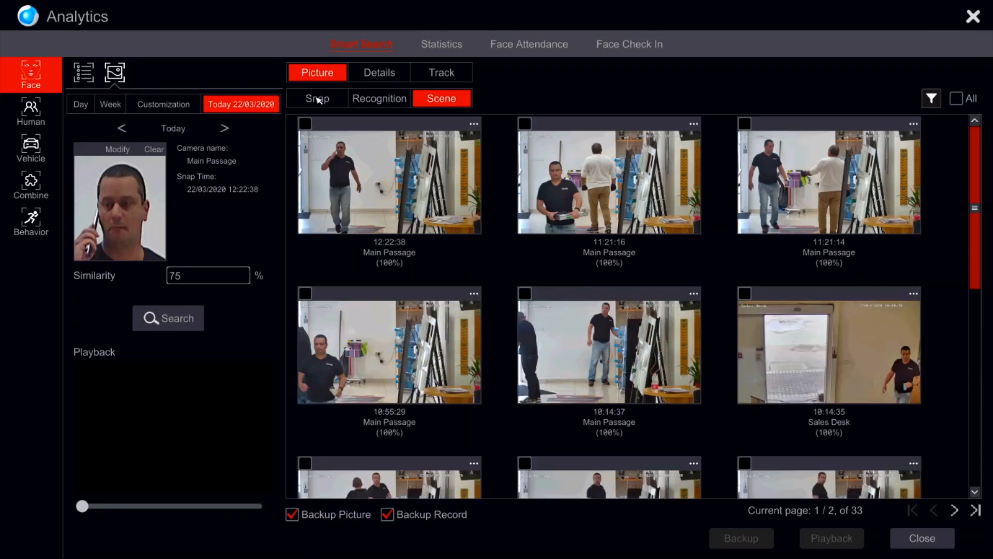
{"action": "left_click", "coordinate": [318, 101]}
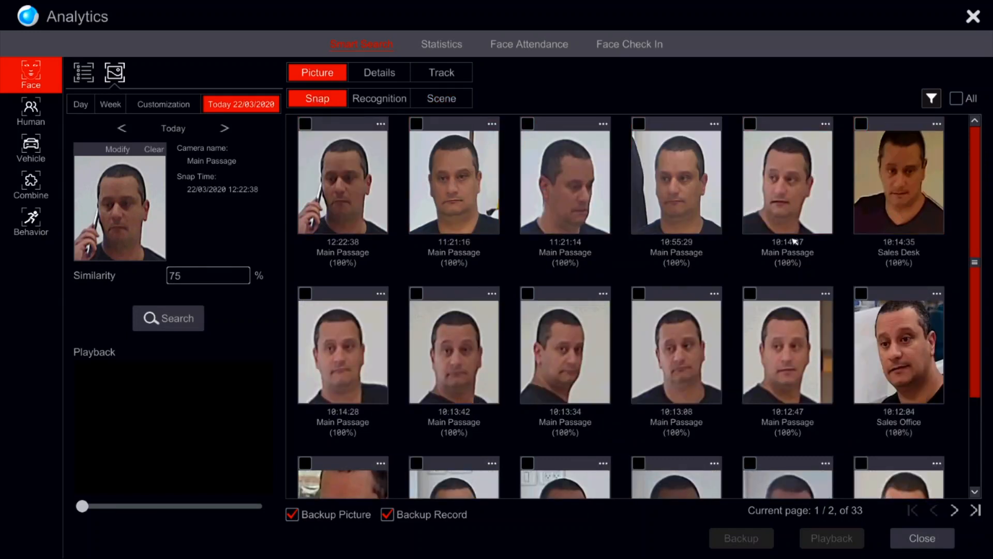
{"action": "scroll", "coordinate": [880, 212], "scroll_direction": "down", "scroll_amount": 1}
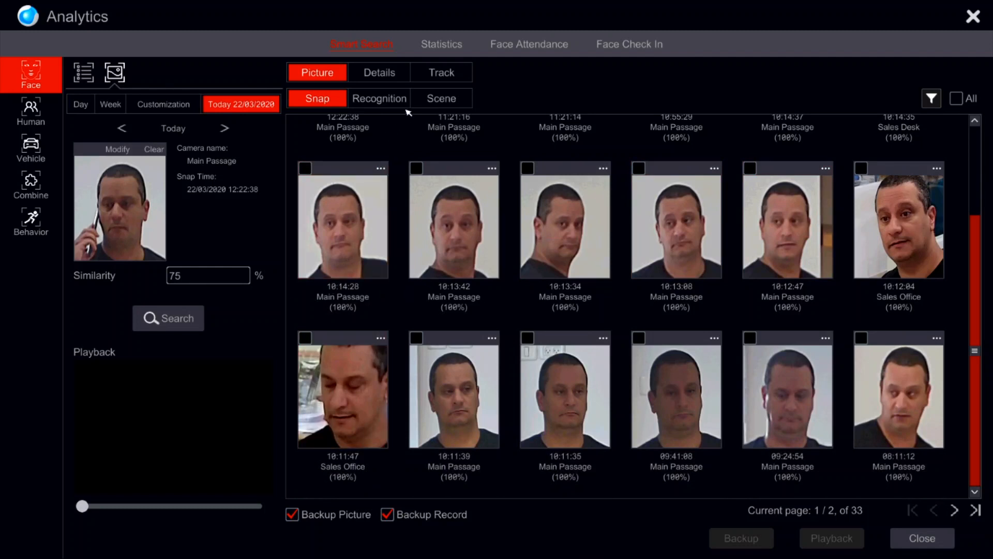
{"action": "left_click", "coordinate": [431, 103]}
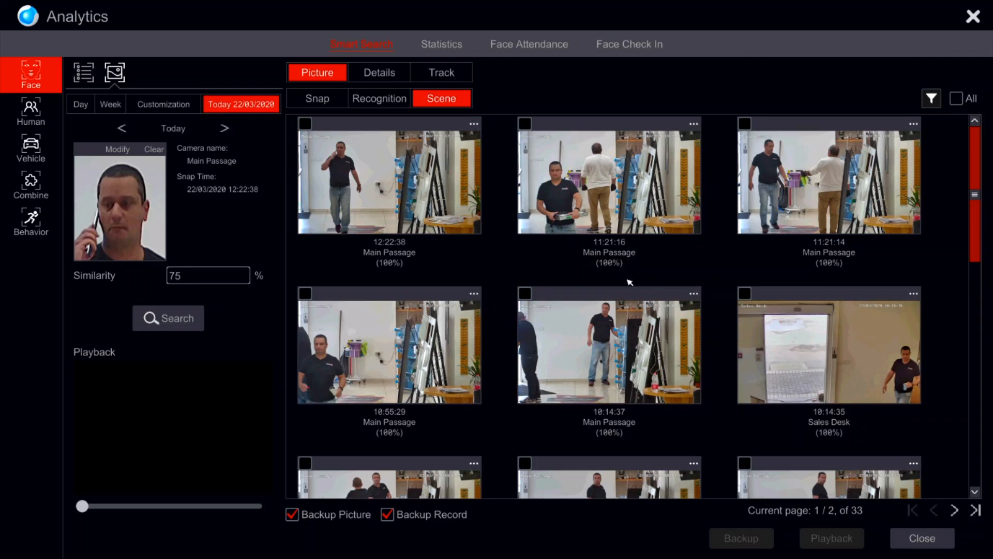
{"action": "scroll", "coordinate": [629, 282], "scroll_direction": "down", "scroll_amount": 5}
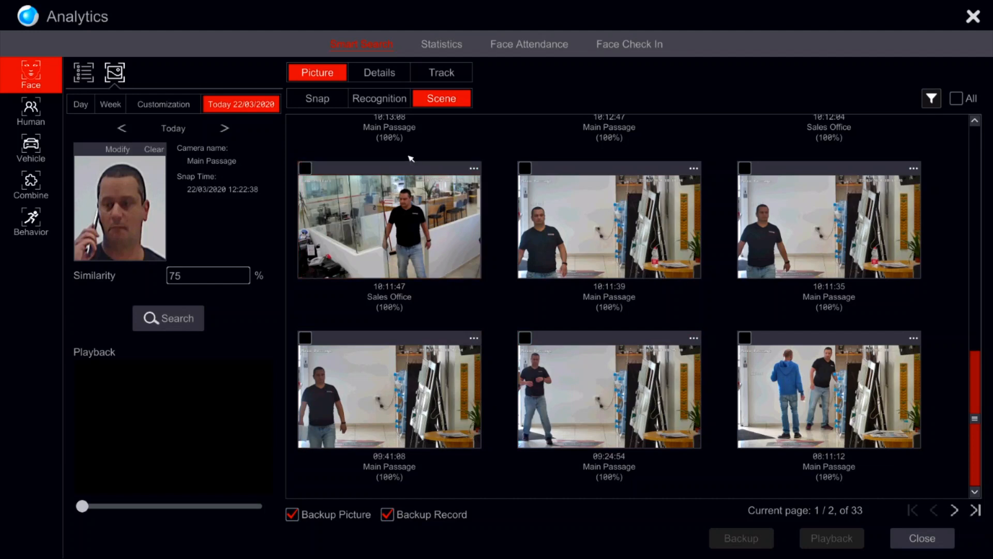
Set the face search to the single day 20/03/2020 and show the results as a track on the floor map
{"action": "left_click", "coordinate": [87, 106]}
{"action": "left_click", "coordinate": [122, 128]}
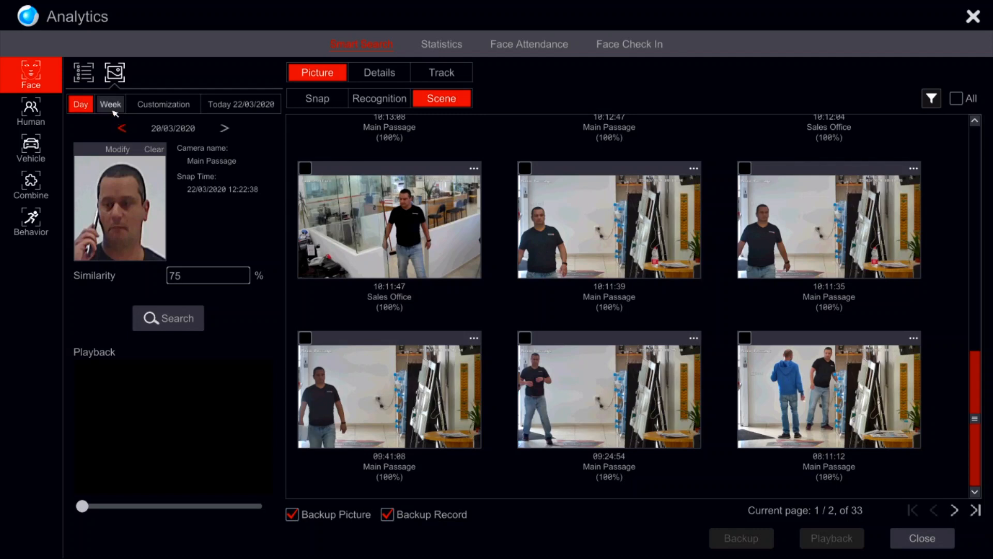
{"action": "left_click", "coordinate": [434, 83]}
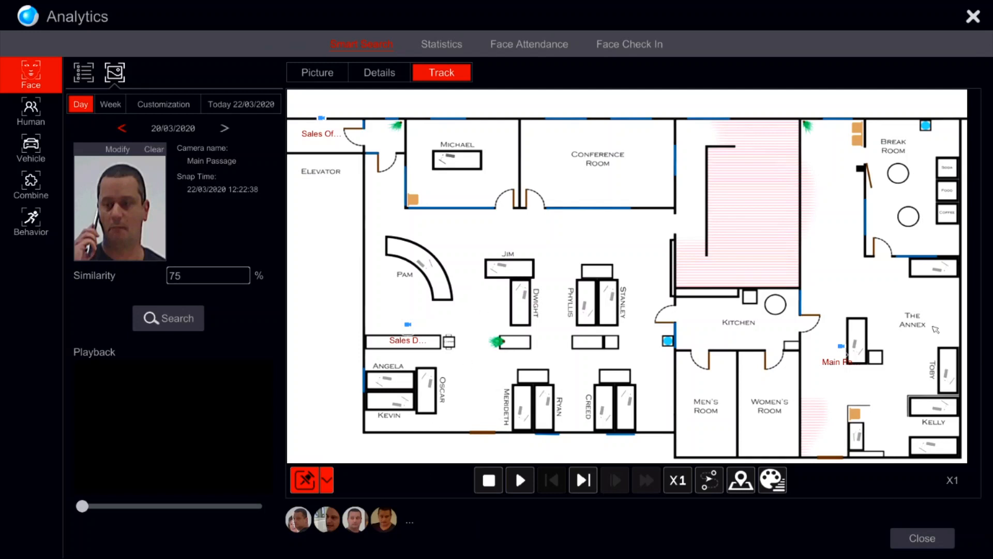
List the Sales Office camera's detections on the track map and play those from 10:11:46 through 10:12:04
{"action": "left_click", "coordinate": [320, 131]}
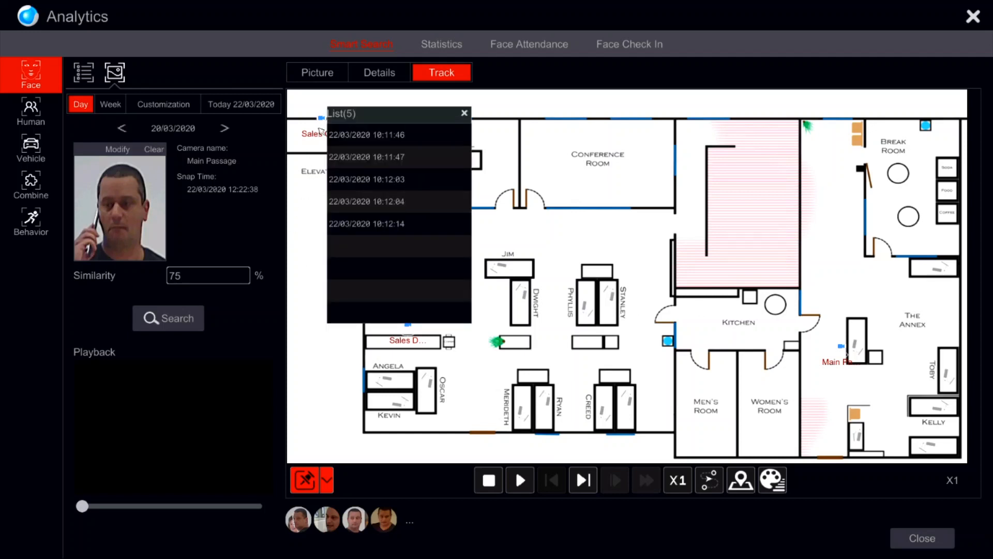
{"action": "left_click", "coordinate": [356, 139]}
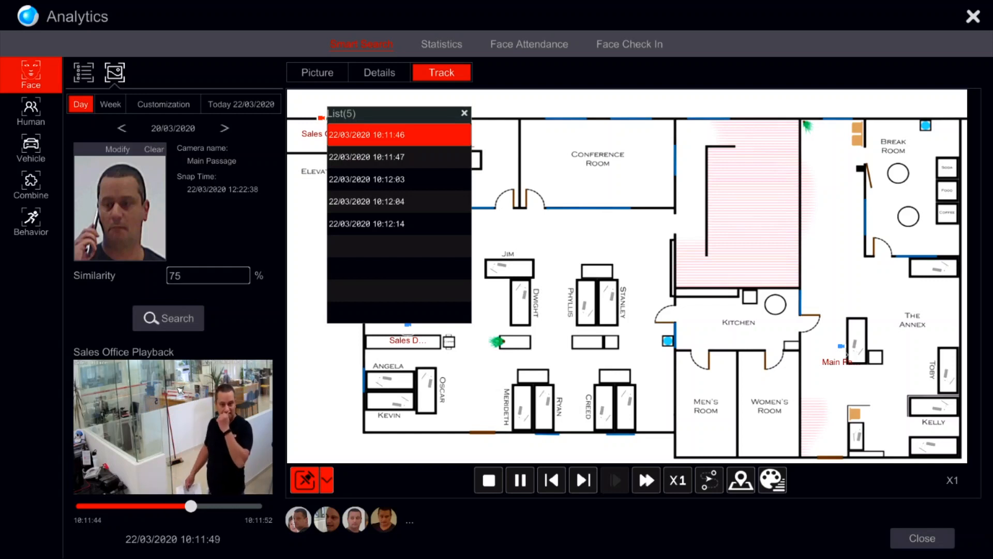
{"action": "left_click", "coordinate": [356, 158]}
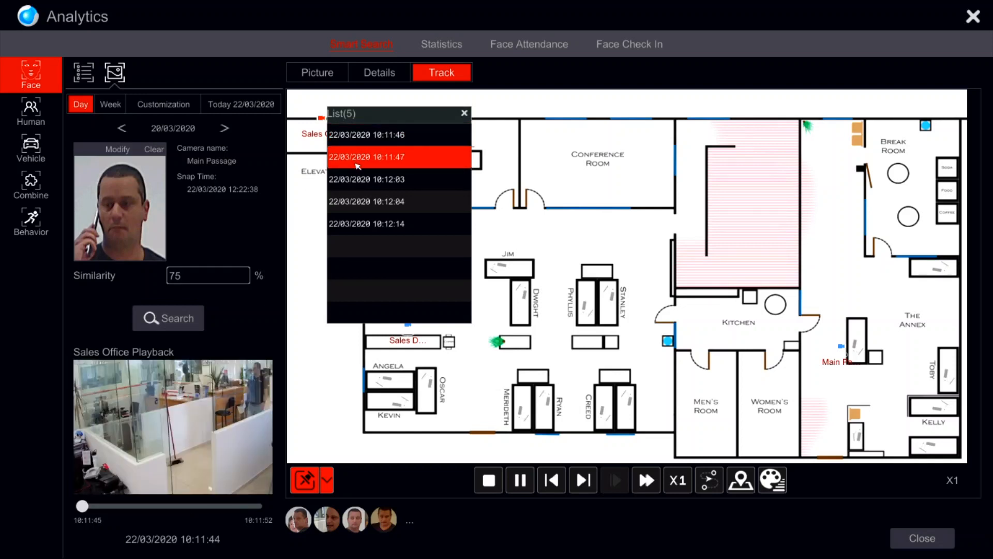
{"action": "left_click", "coordinate": [357, 179]}
{"action": "left_click", "coordinate": [354, 203]}
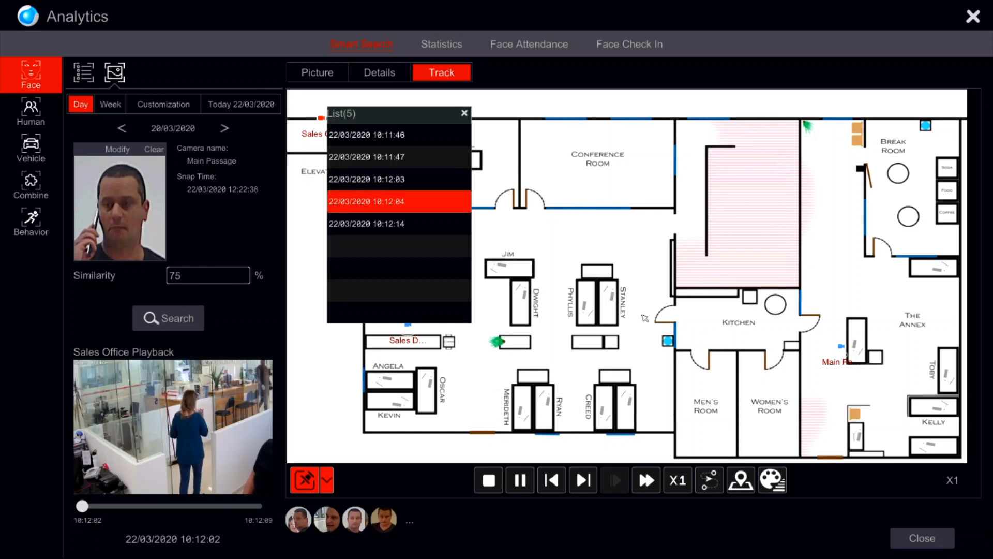
Play the 11:21:14 and 10:14:37 detections from the Main Passage camera's list on the map and dismiss the list
{"action": "left_click", "coordinate": [833, 361]}
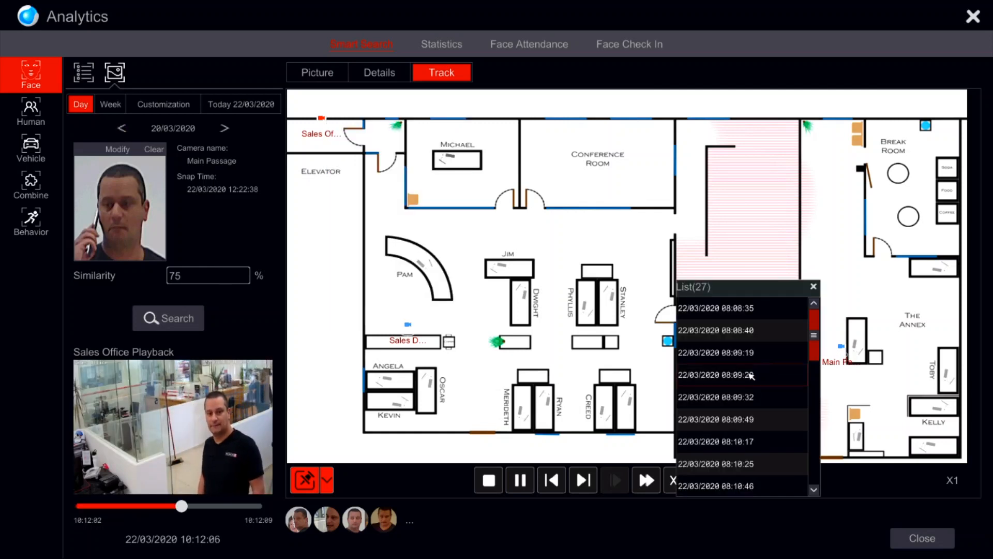
{"action": "left_click", "coordinate": [804, 374]}
{"action": "scroll", "coordinate": [807, 376], "scroll_direction": "down", "scroll_amount": 5}
{"action": "left_click", "coordinate": [738, 394]}
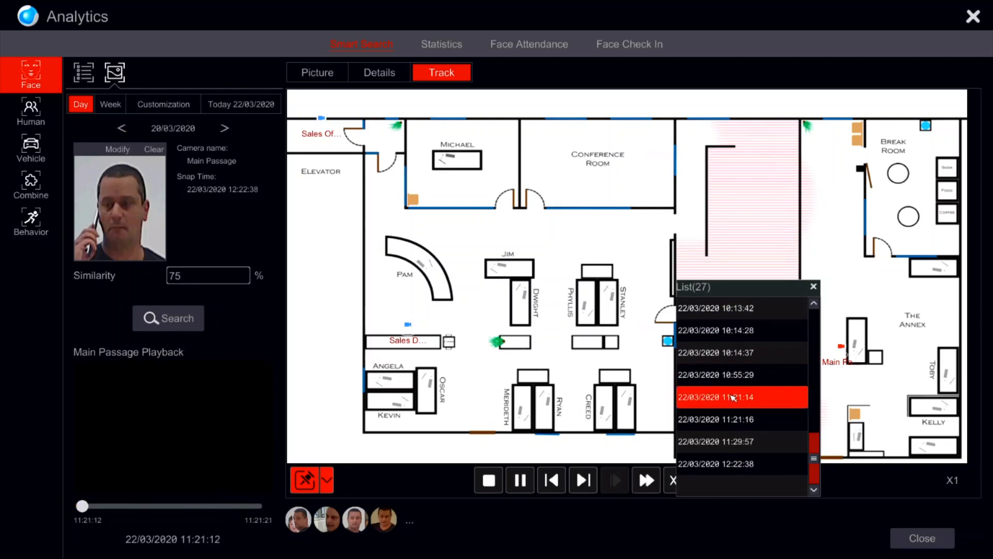
{"action": "left_click", "coordinate": [731, 362]}
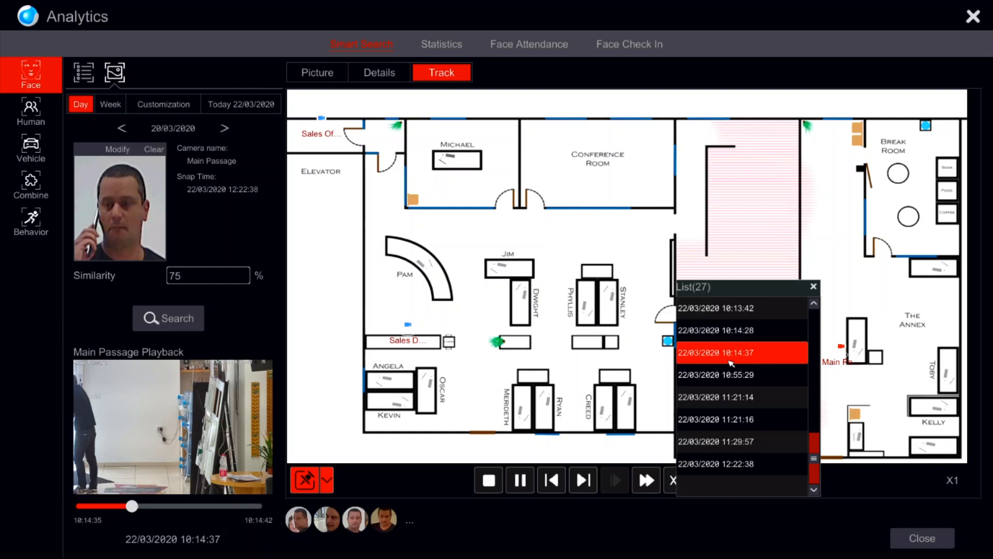
{"action": "scroll", "coordinate": [731, 362], "scroll_direction": "up", "scroll_amount": 5}
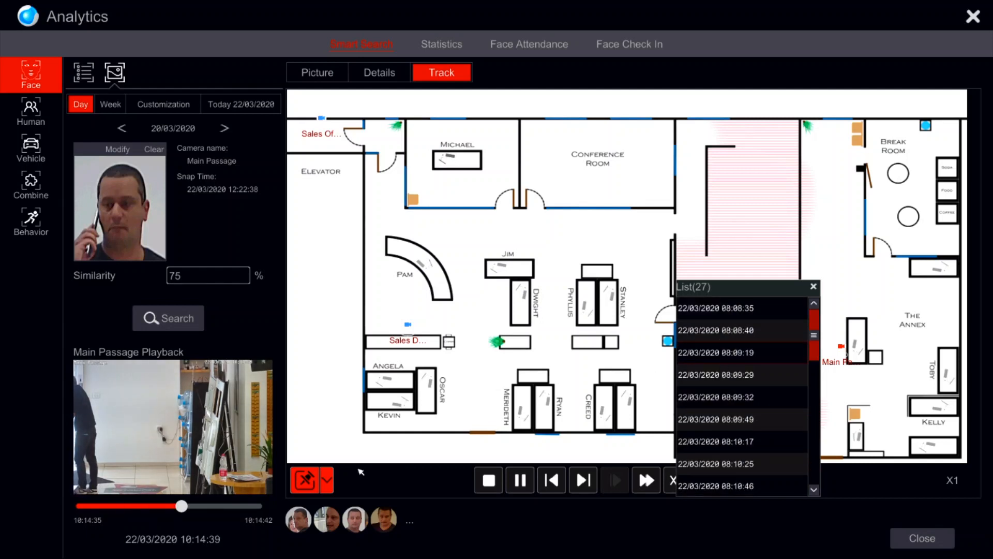
{"action": "left_click", "coordinate": [376, 490]}
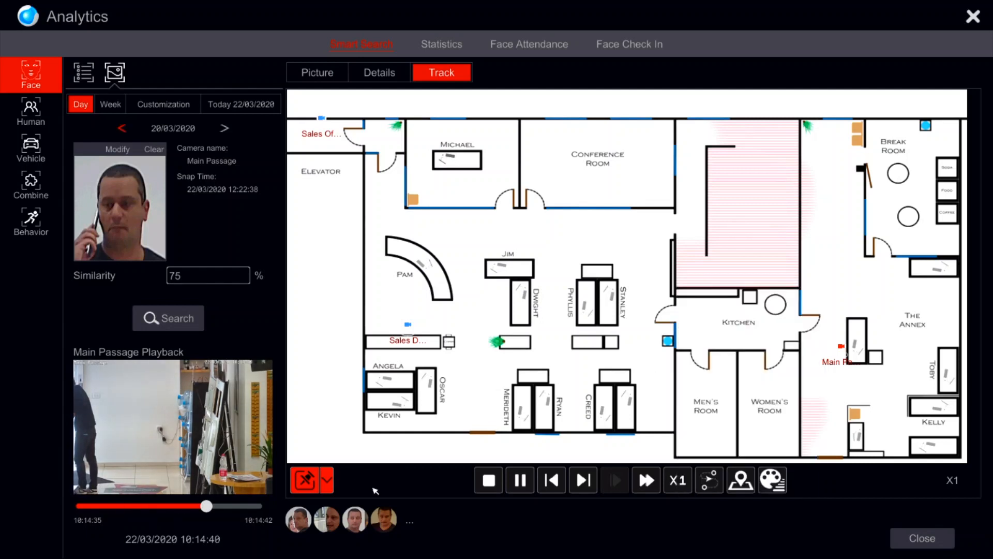
Switch the track playback to a pop-up window beside the camera on the map and skip ahead through the detections
{"action": "left_click", "coordinate": [327, 486]}
{"action": "left_click", "coordinate": [341, 502]}
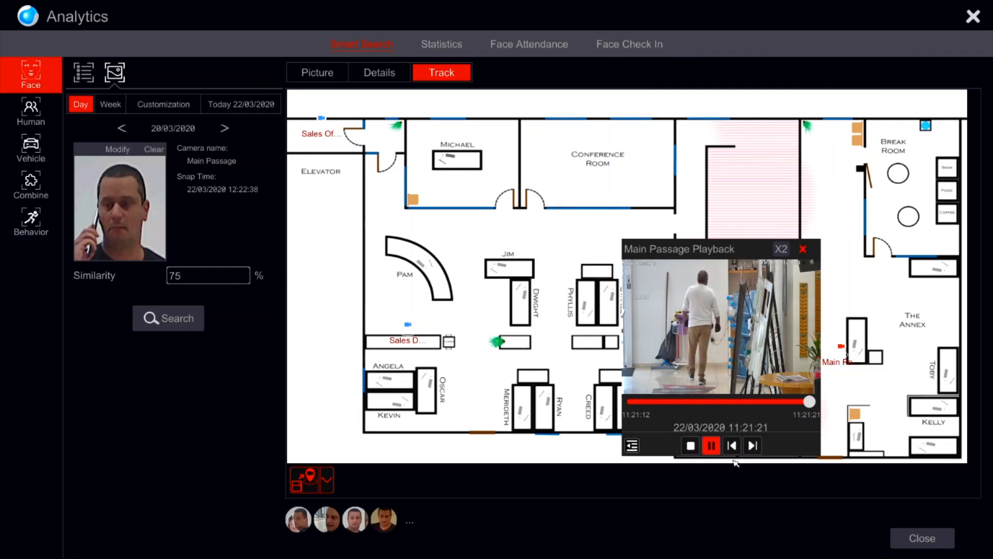
{"action": "left_click", "coordinate": [748, 447]}
{"action": "left_click", "coordinate": [750, 447]}
Step back through the Main Passage detections to the earliest clip, starting at 08:08:33, and close the pop-up playback
{"action": "left_click", "coordinate": [732, 446]}
{"action": "left_click", "coordinate": [733, 446]}
{"action": "left_click", "coordinate": [733, 446]}
{"action": "left_click", "coordinate": [733, 446]}
{"action": "left_click", "coordinate": [733, 446]}
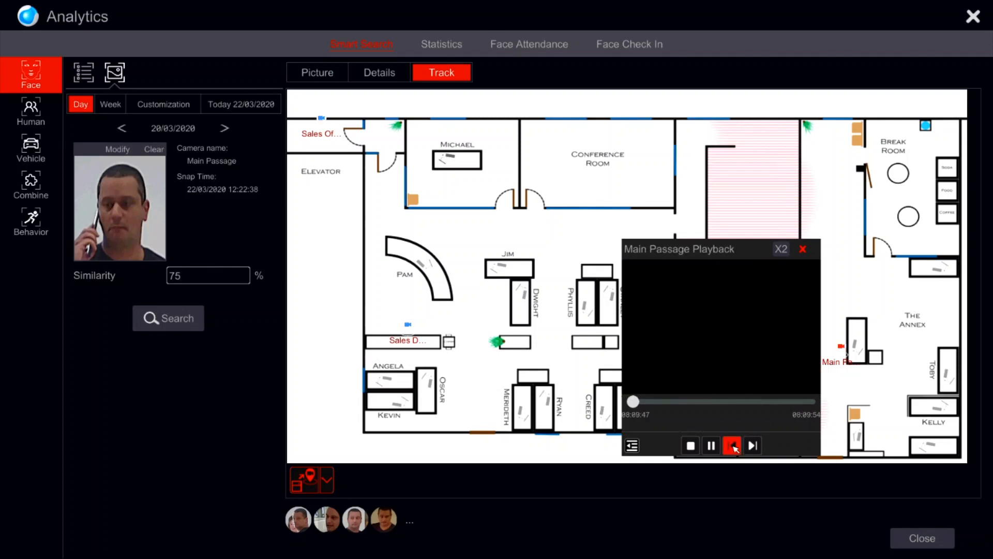
{"action": "left_click", "coordinate": [733, 446]}
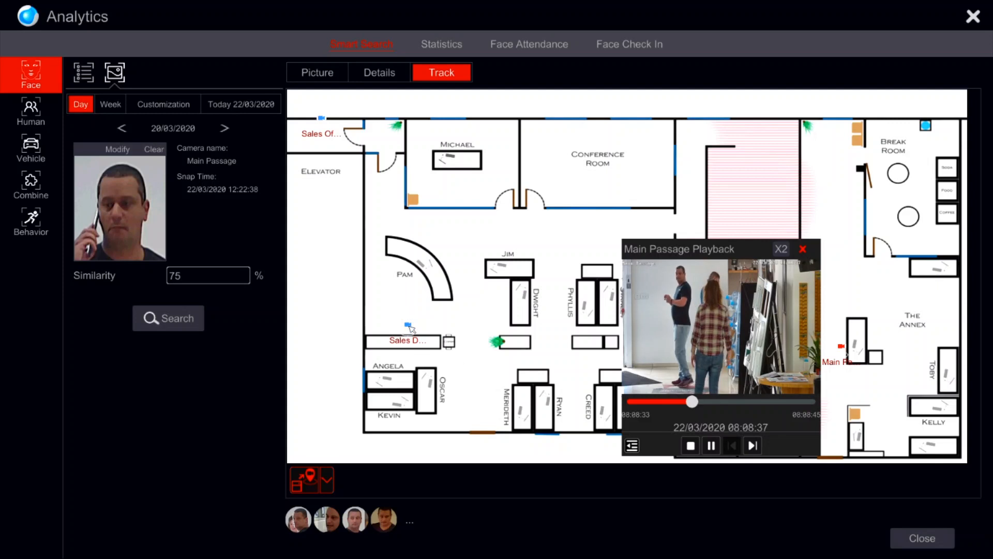
{"action": "left_click", "coordinate": [803, 249]}
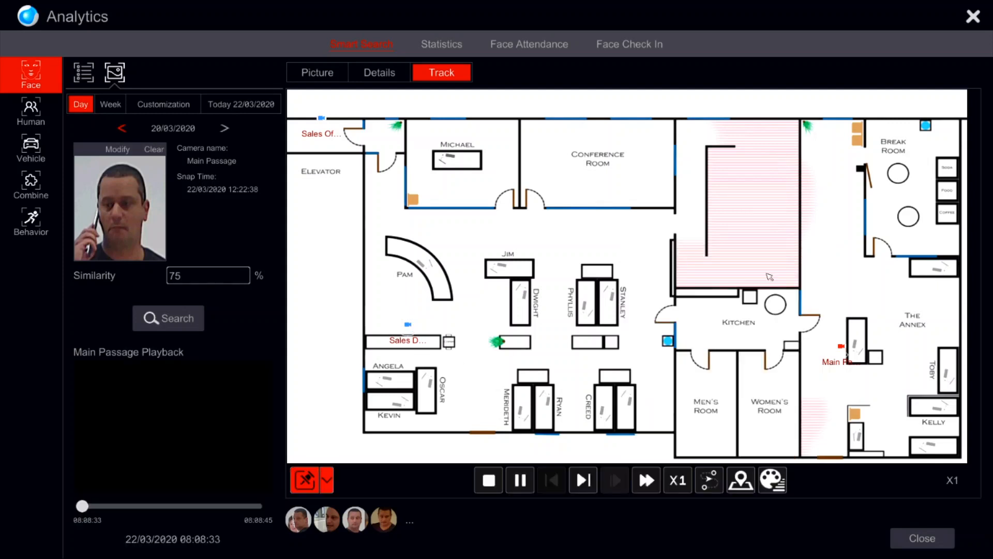
List the Sales Desk camera's detections on the track map and choose the one from 10:14:35
{"action": "left_click", "coordinate": [408, 326]}
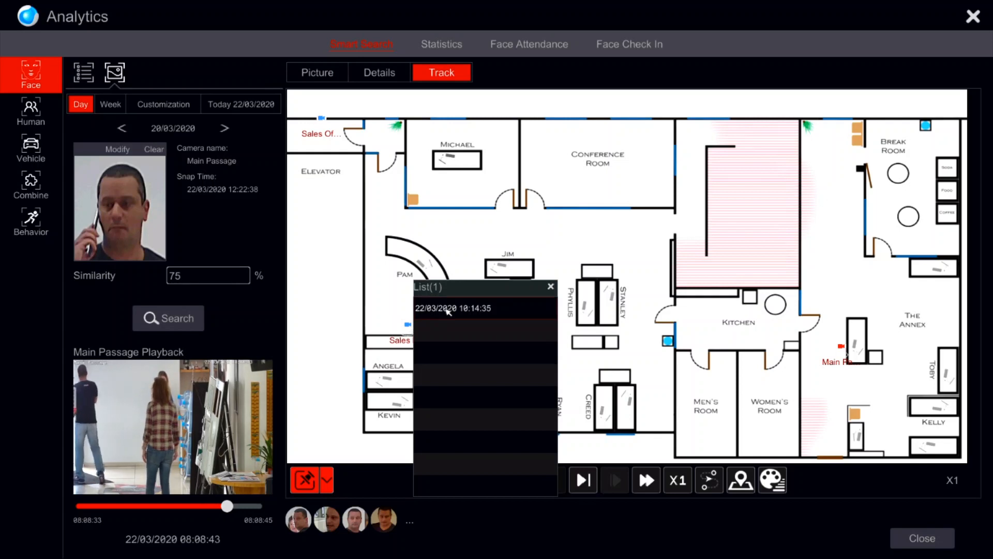
{"action": "left_click", "coordinate": [420, 310]}
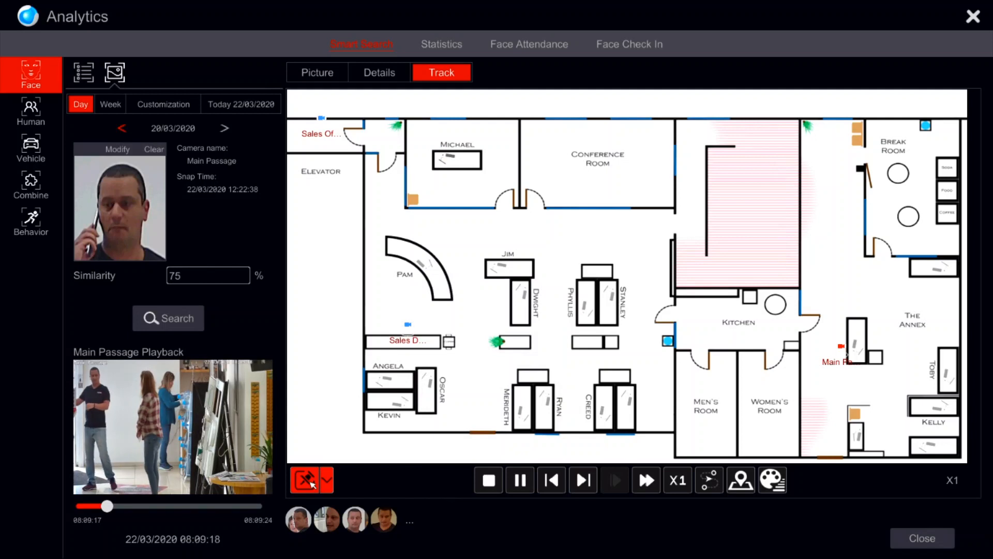
Switch the track playback to the pop-up window, skip ahead three detections, and stop the track playback
{"action": "left_click", "coordinate": [326, 480]}
{"action": "left_click", "coordinate": [362, 504]}
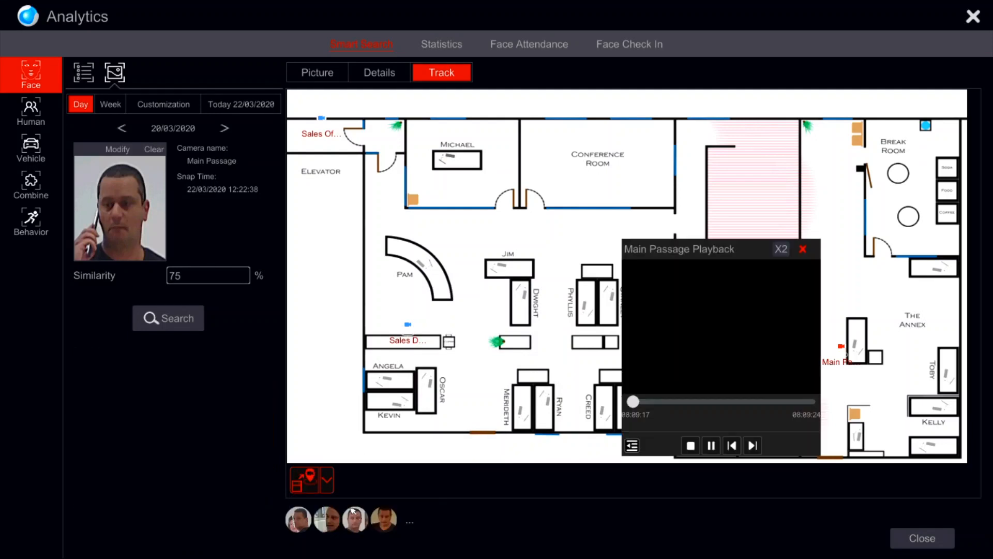
{"action": "left_click", "coordinate": [755, 447]}
{"action": "left_click", "coordinate": [755, 447]}
{"action": "left_click", "coordinate": [755, 447]}
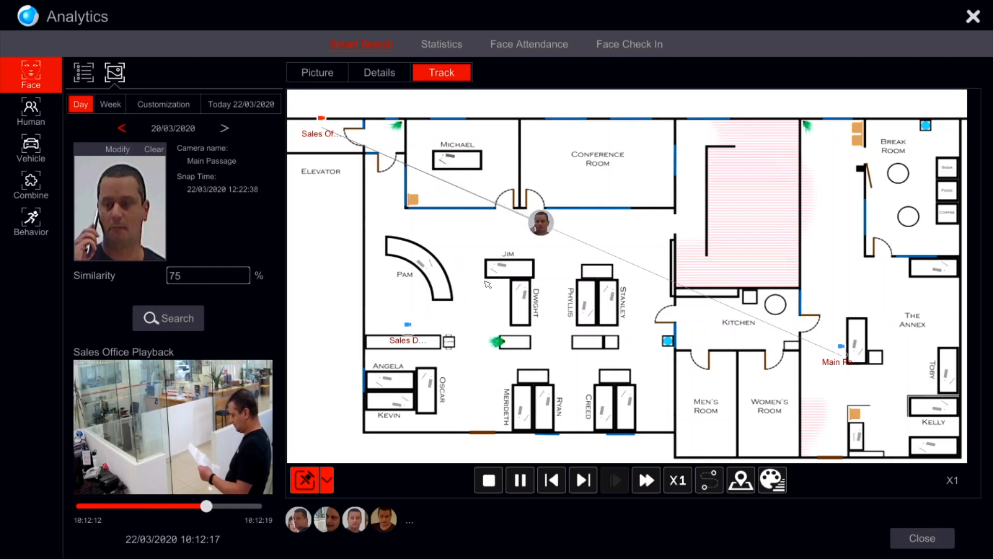
{"action": "left_click", "coordinate": [489, 480]}
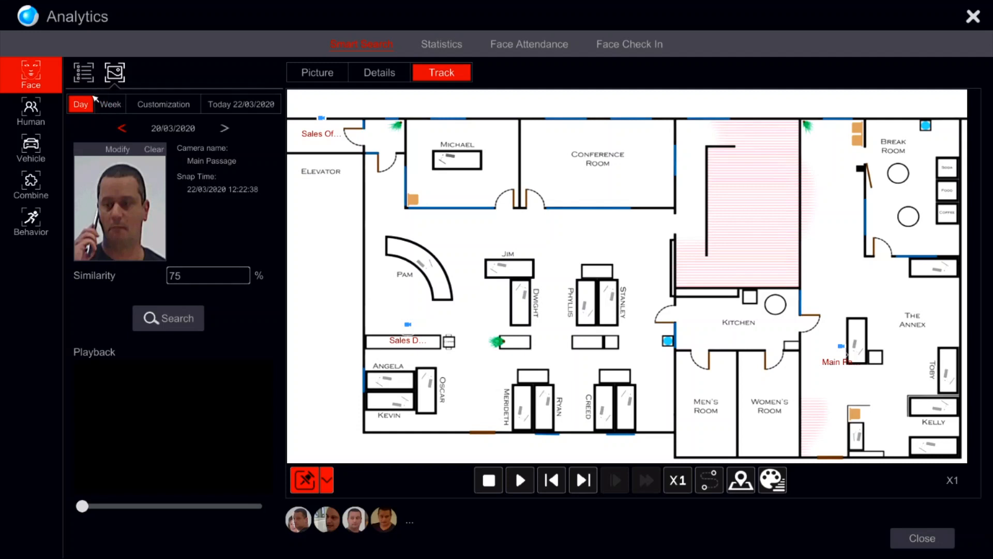
Return to the picture results of the face search and clear the face image used as the search source
{"action": "left_click", "coordinate": [336, 75]}
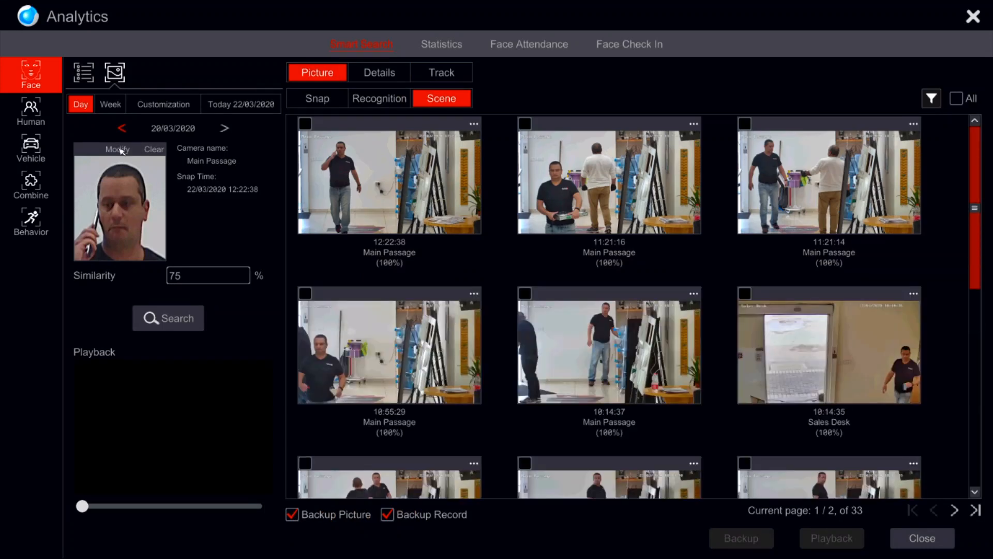
{"action": "left_click", "coordinate": [118, 150]}
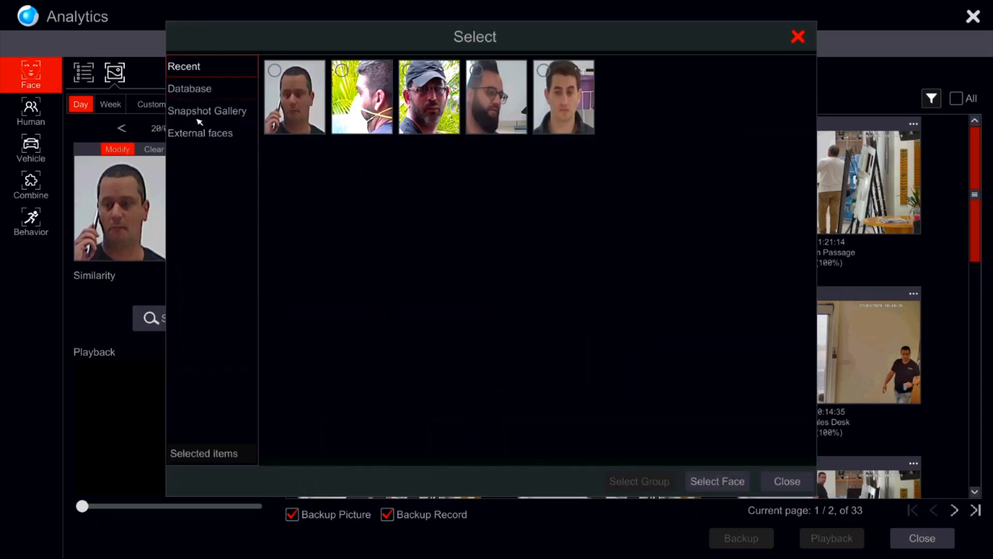
{"action": "right_click", "coordinate": [197, 120]}
{"action": "left_click", "coordinate": [156, 151]}
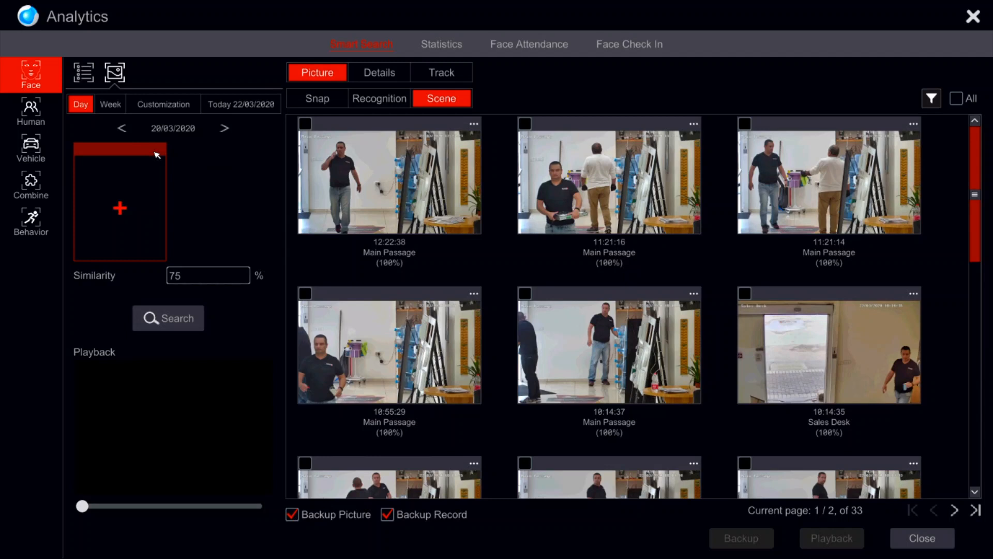
Browse the sources for a new search face and list today's snapshot gallery faces from all cameras
{"action": "left_click", "coordinate": [119, 209]}
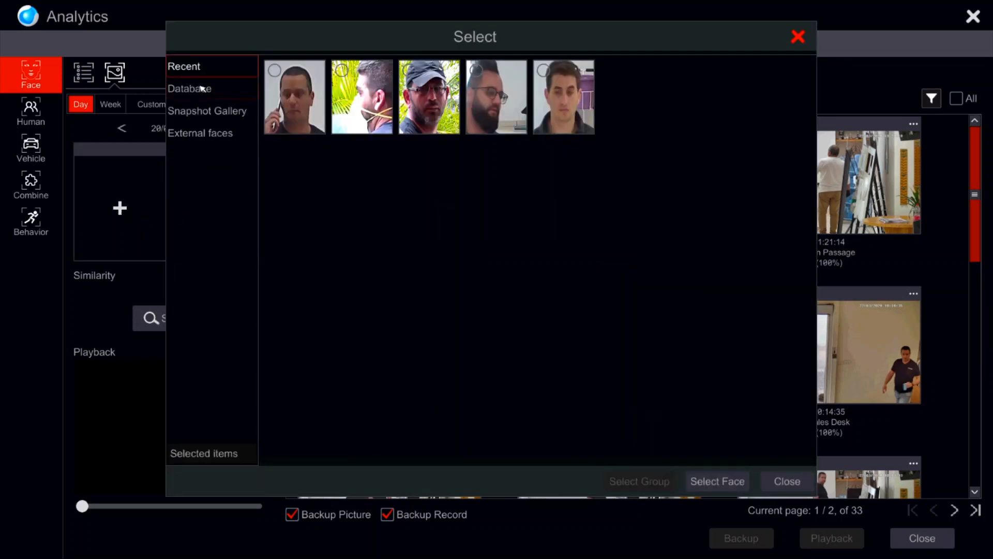
{"action": "left_click", "coordinate": [201, 89]}
{"action": "left_click", "coordinate": [203, 125]}
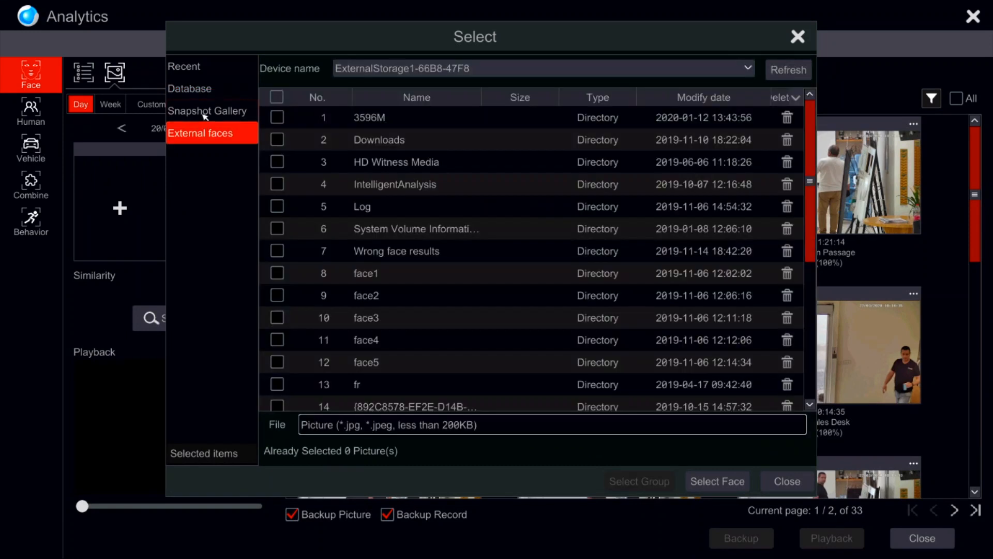
{"action": "left_click", "coordinate": [206, 113]}
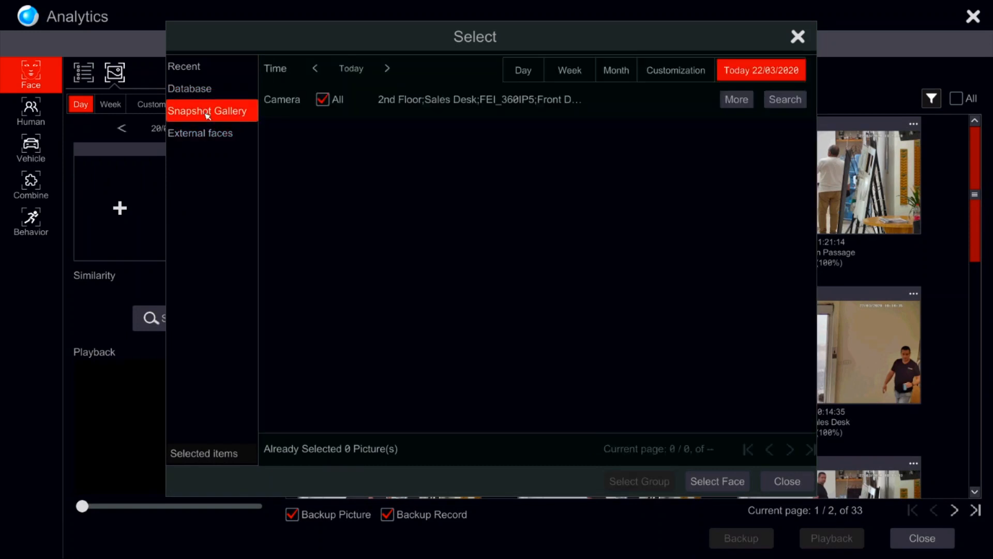
{"action": "left_click", "coordinate": [801, 105]}
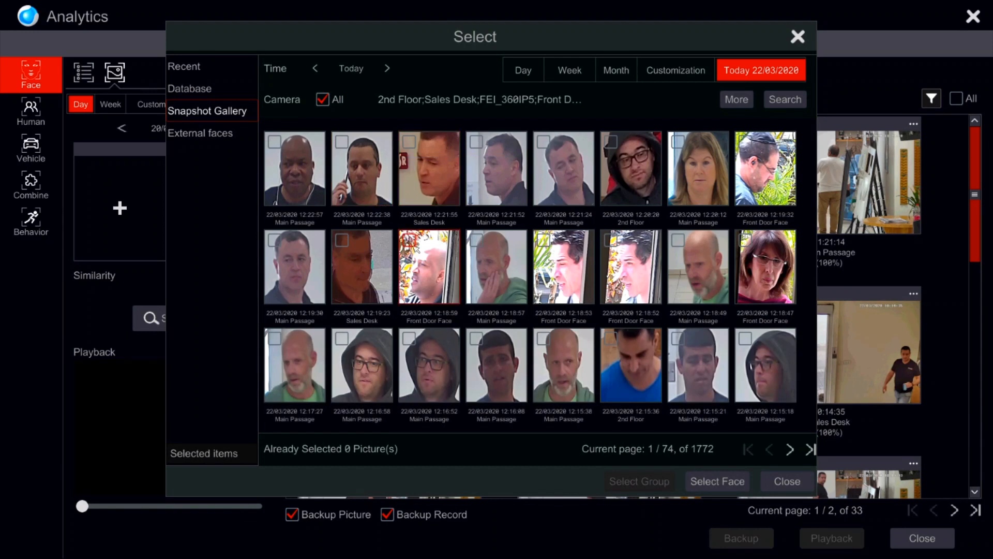
Use four gallery faces for the search: Front Door Face 12:18:52, 2nd Floor 12:20:20, and Main Passage 12:21:24 and 12:21:52
{"action": "left_click", "coordinate": [614, 282]}
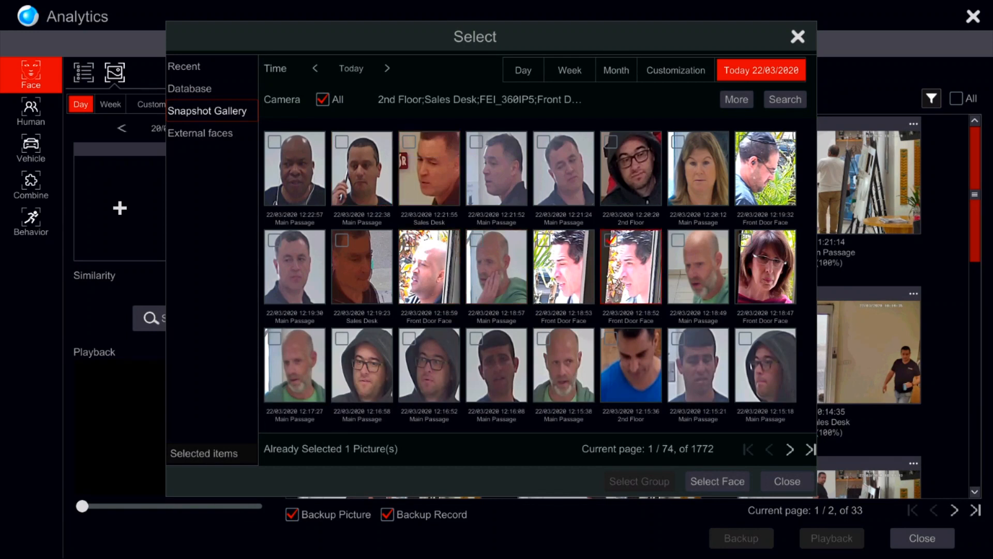
{"action": "left_click", "coordinate": [615, 176]}
{"action": "left_click", "coordinate": [546, 174]}
{"action": "left_click", "coordinate": [497, 181]}
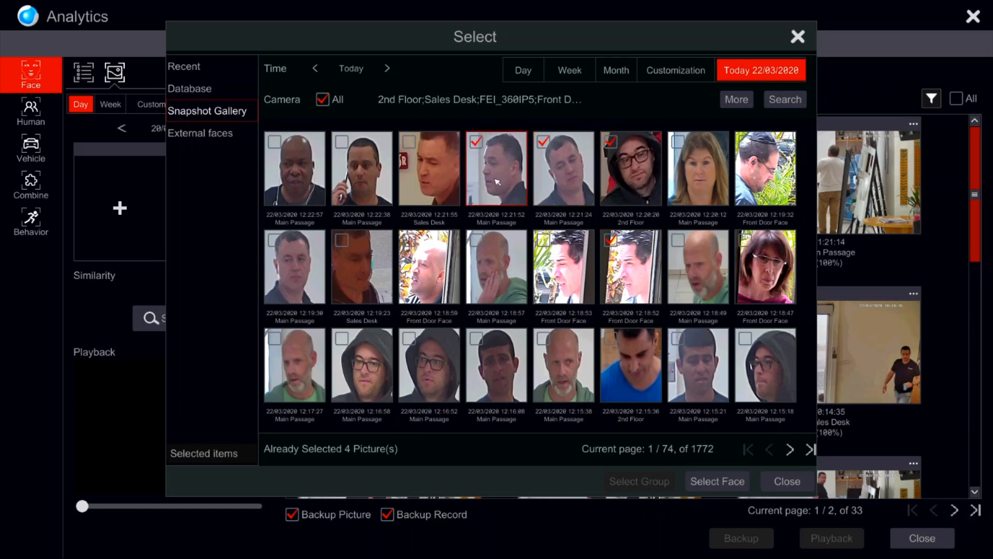
{"action": "left_click", "coordinate": [688, 485]}
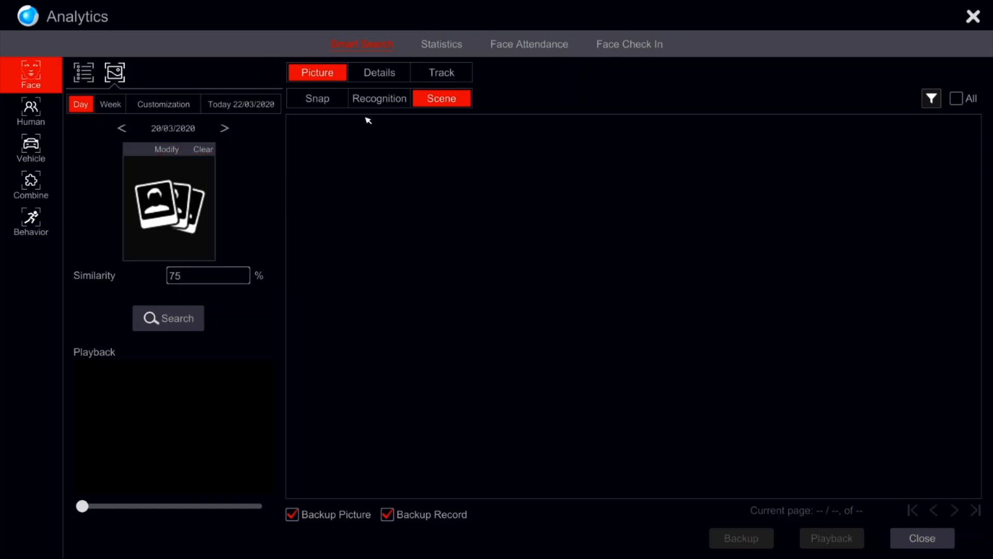
Show results as face snaps, set the search date to today, and search for the selected faces at 75% similarity
{"action": "left_click", "coordinate": [337, 102]}
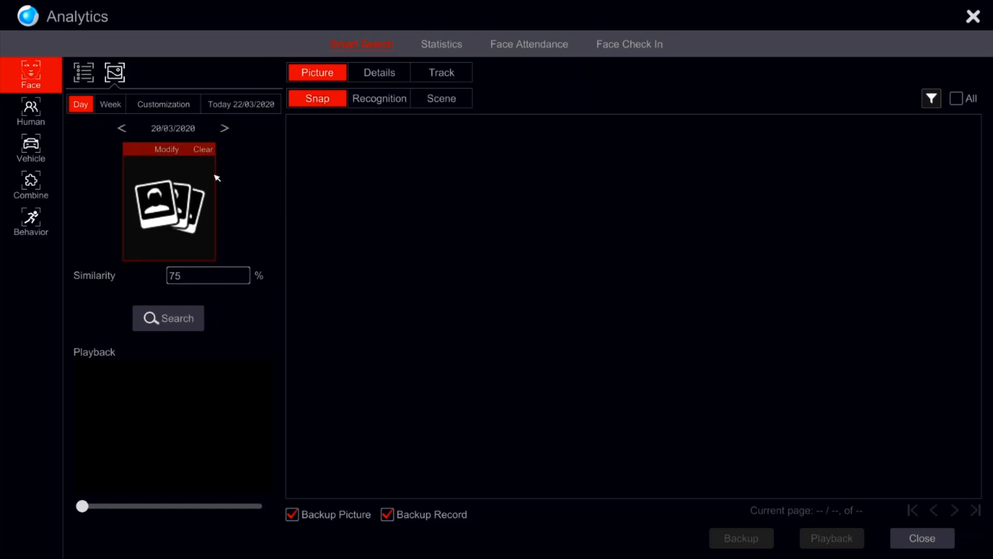
{"action": "left_click", "coordinate": [228, 132]}
{"action": "left_click", "coordinate": [226, 129]}
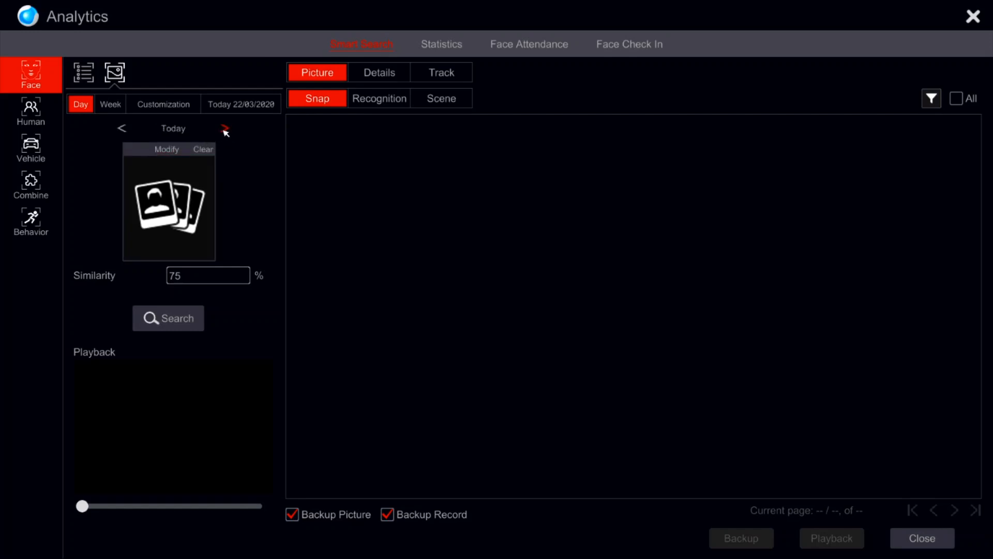
{"action": "left_click", "coordinate": [175, 321]}
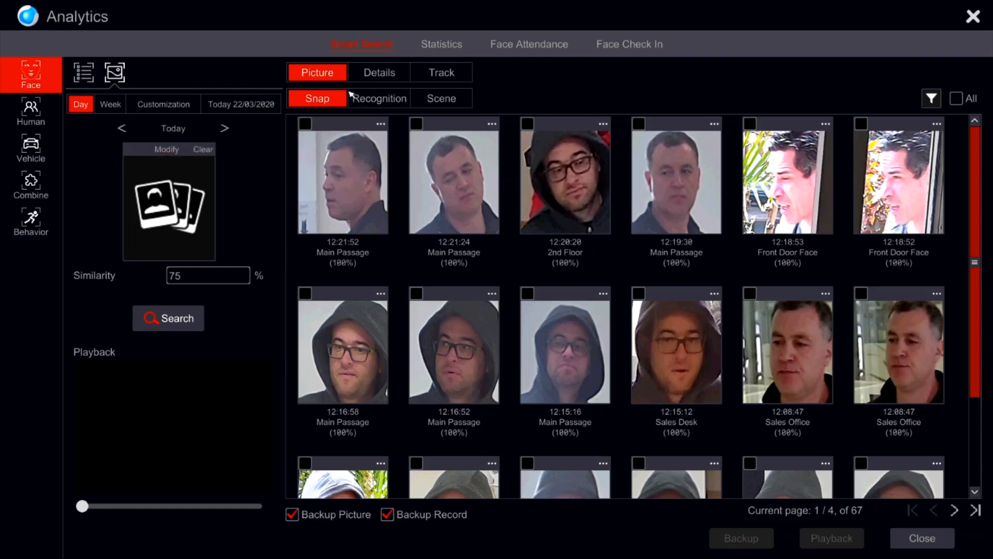
Leave the analytics search and expand the Pikok group in the event settings' face recognition database
{"action": "left_click", "coordinate": [974, 16]}
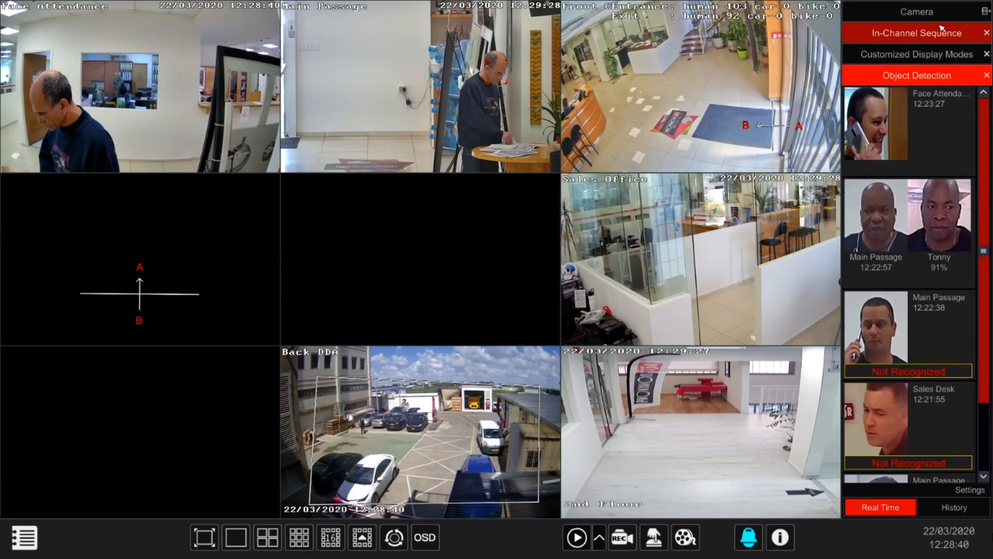
{"action": "left_click", "coordinate": [14, 549]}
{"action": "left_click", "coordinate": [52, 471]}
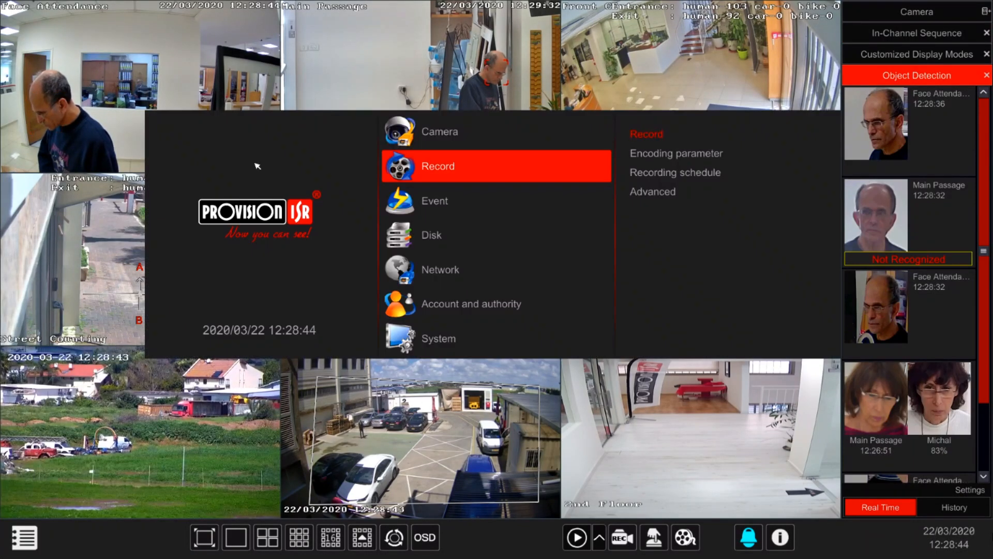
{"action": "mouse_move", "coordinate": [470, 201]}
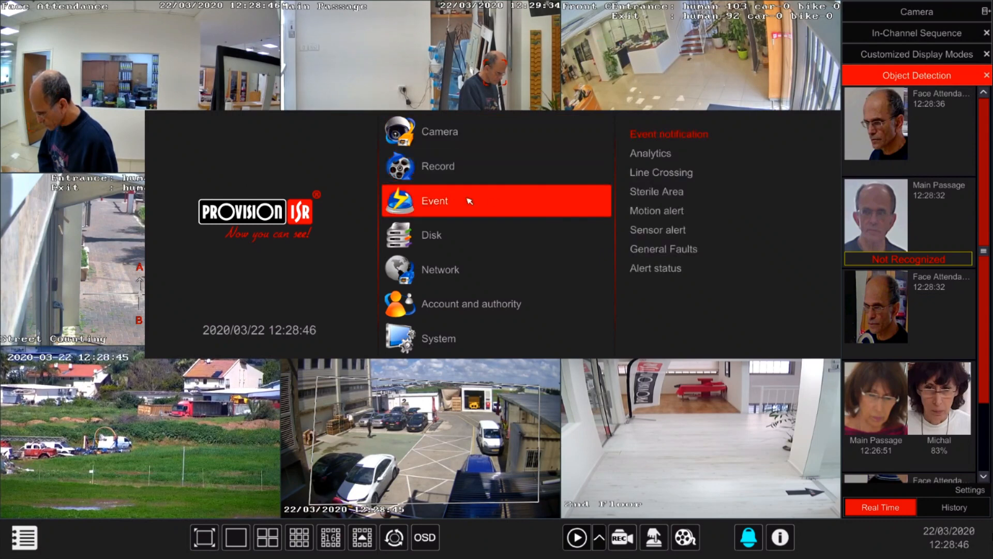
{"action": "left_click", "coordinate": [680, 154]}
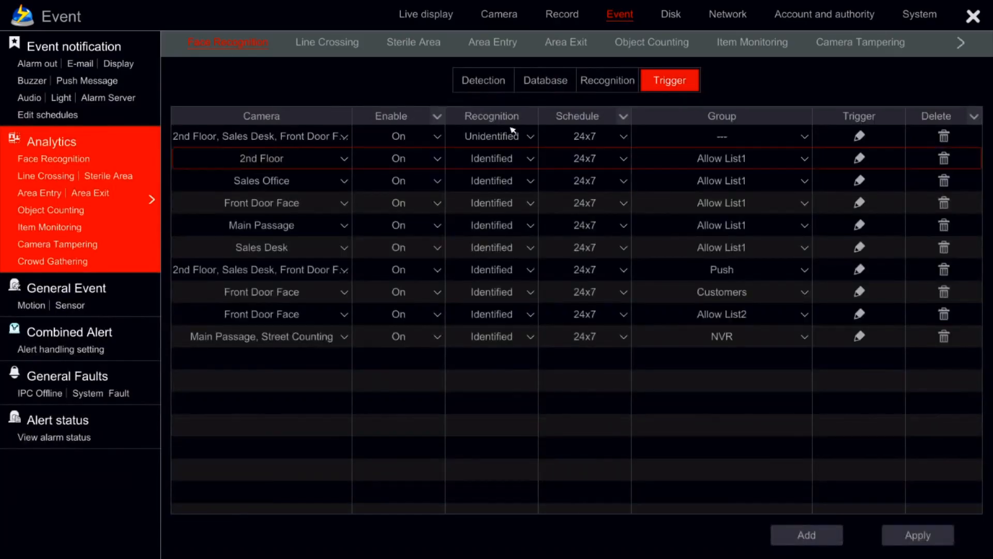
{"action": "left_click", "coordinate": [548, 89]}
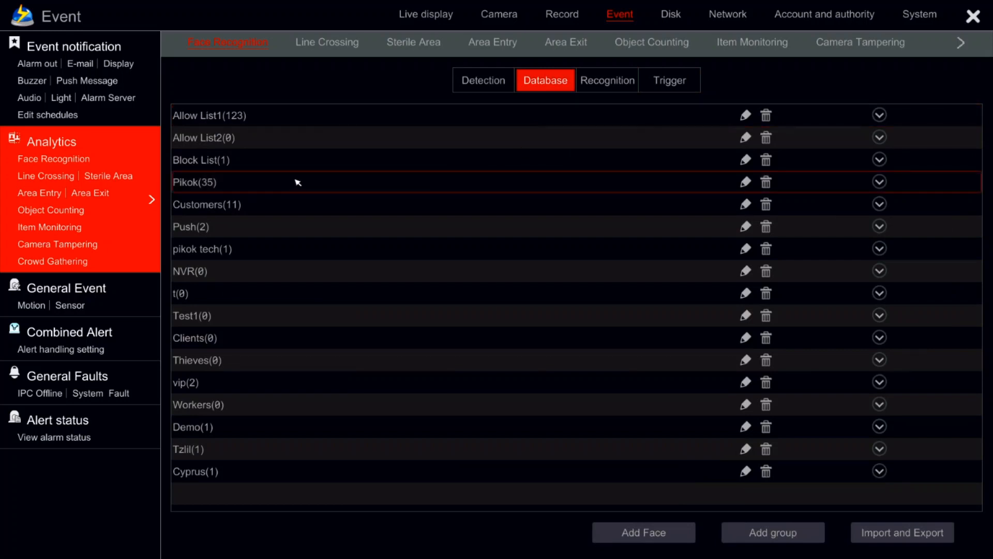
{"action": "left_click", "coordinate": [220, 191]}
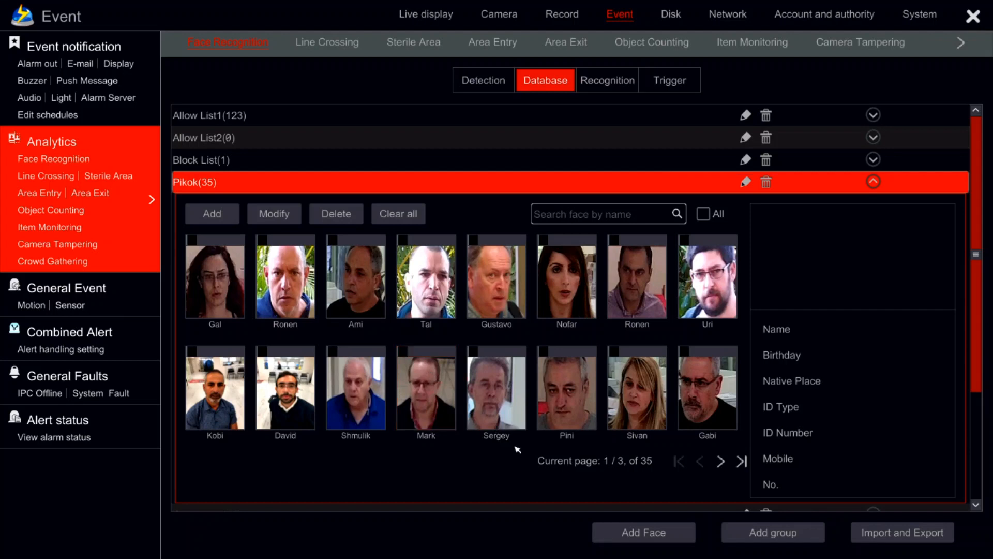
View the form for adding a face to the Pikok group and today's snapshot gallery, and exit to live view without adding anyone
{"action": "left_click", "coordinate": [634, 528]}
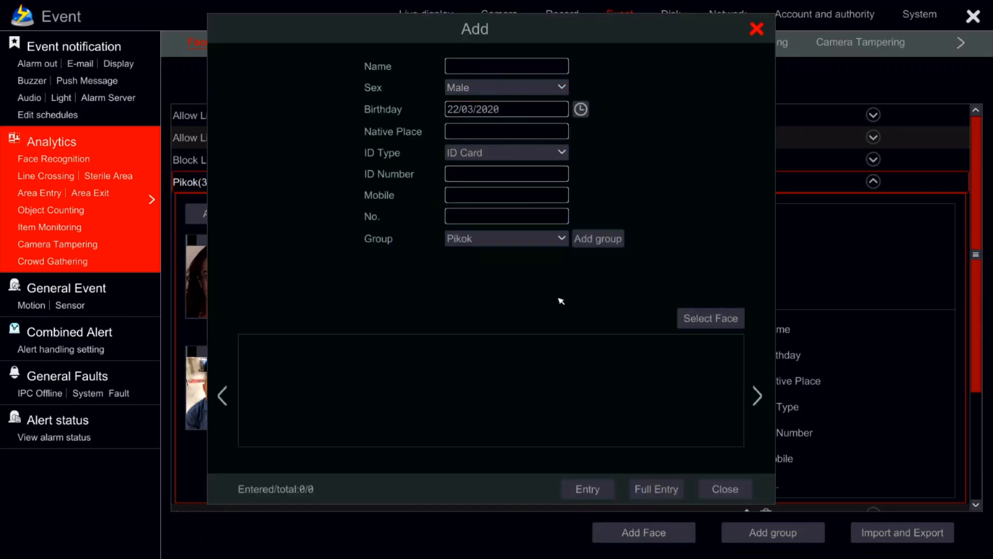
{"action": "left_click", "coordinate": [696, 319]}
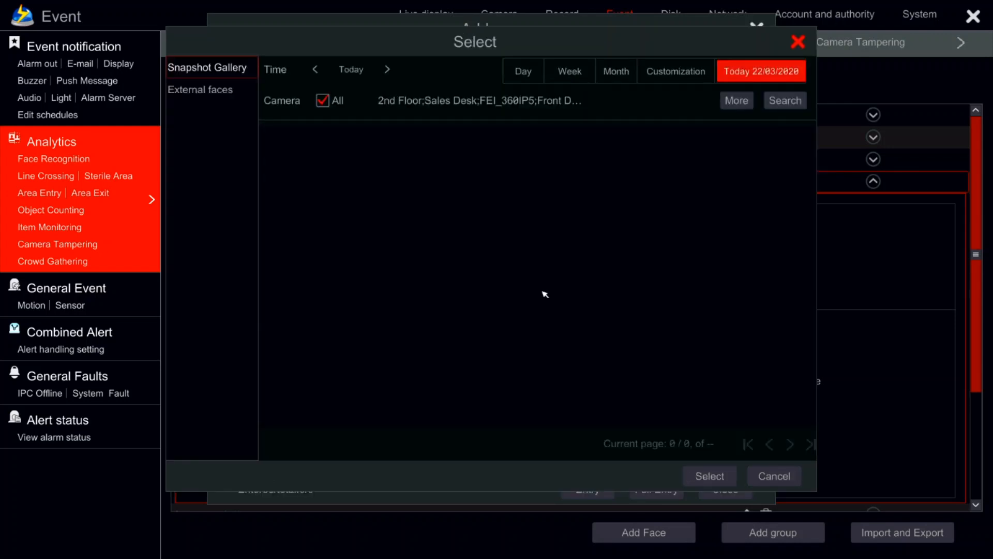
{"action": "left_click", "coordinate": [785, 100]}
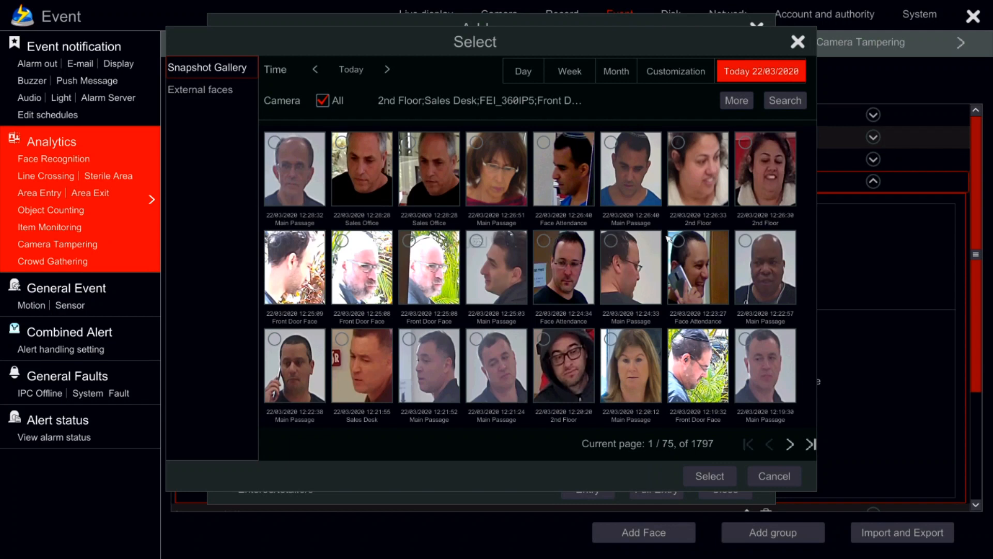
{"action": "right_click", "coordinate": [671, 295]}
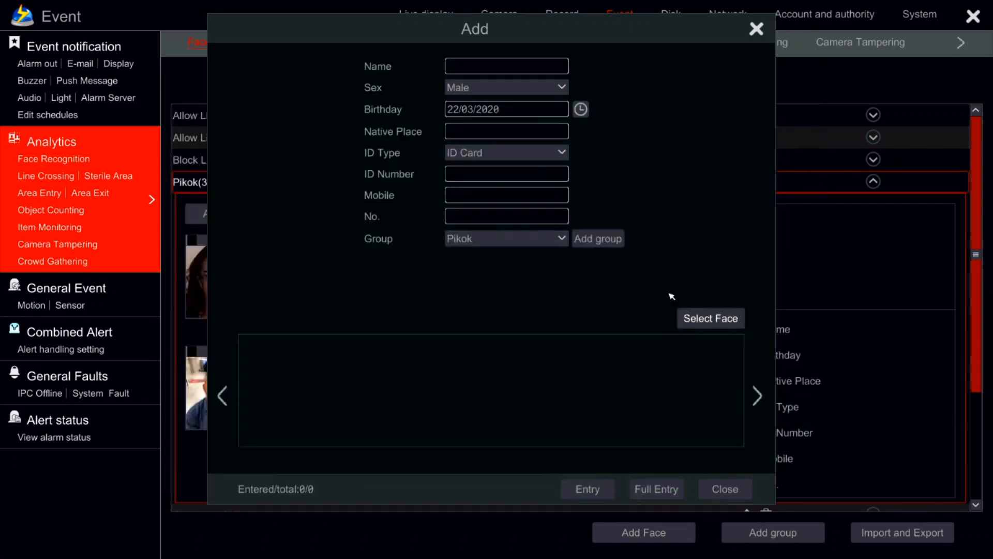
{"action": "right_click", "coordinate": [690, 269]}
{"action": "right_click", "coordinate": [694, 266]}
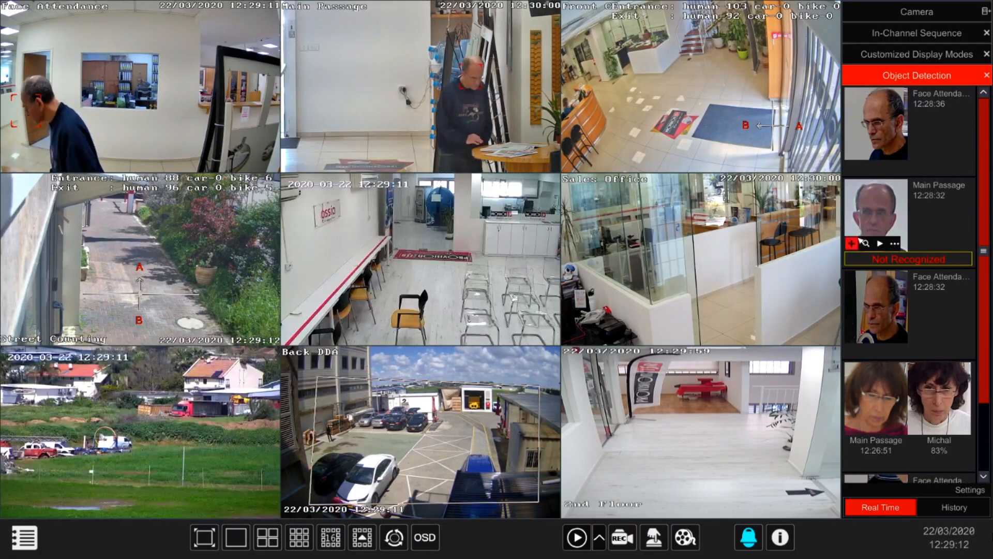
View the registration form for the unrecognized Main Passage face detected at 12:28:32 and dismiss it
{"action": "left_click", "coordinate": [853, 244]}
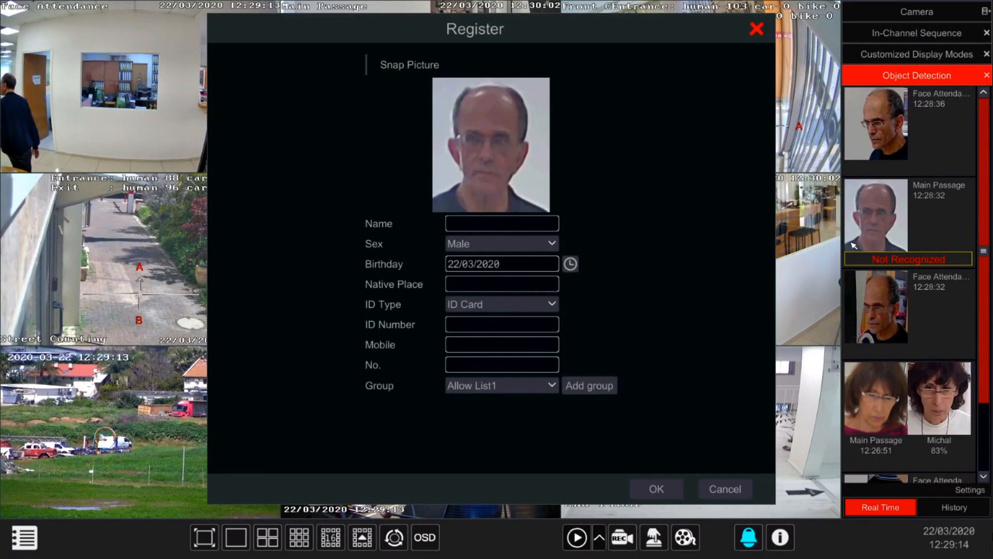
{"action": "right_click", "coordinate": [525, 269]}
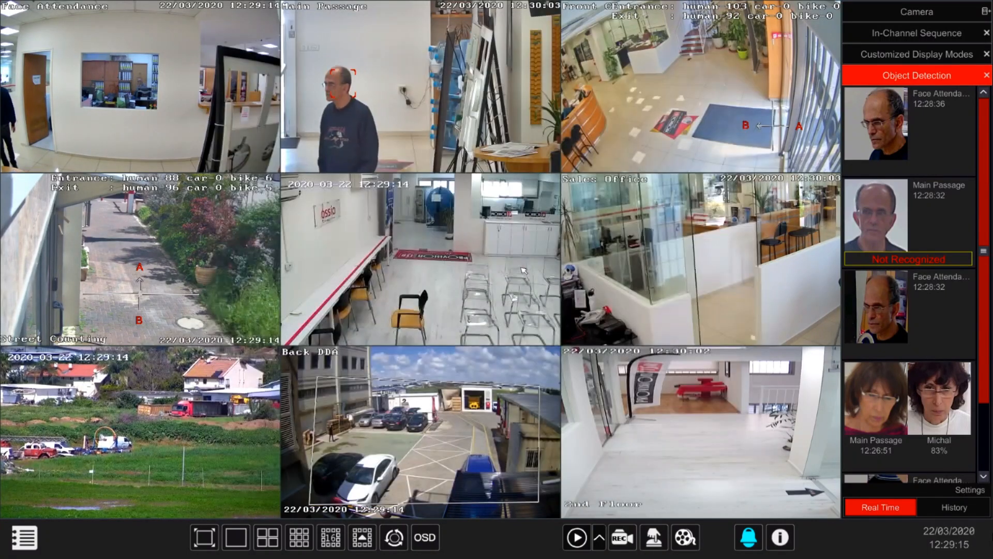
Open the face recognition triggers in the event analytics settings and select the Front Door Face rule for Allow List2
{"action": "left_click", "coordinate": [24, 537]}
{"action": "left_click", "coordinate": [44, 479]}
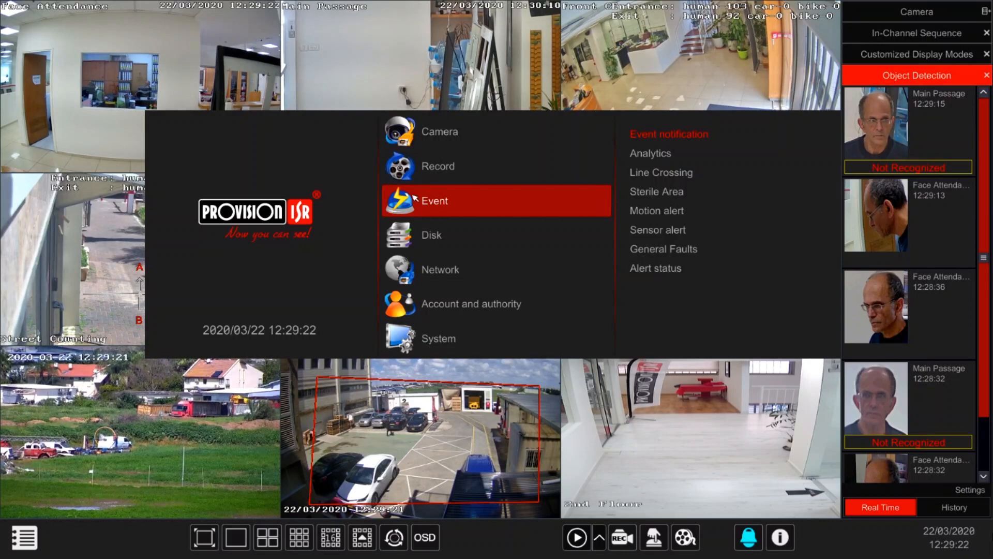
{"action": "left_click", "coordinate": [651, 153]}
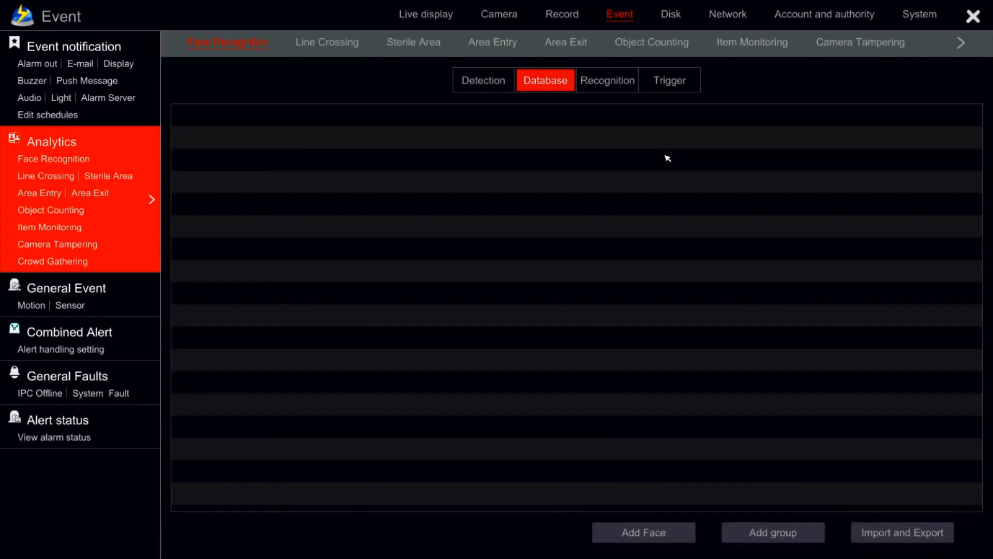
{"action": "left_click", "coordinate": [632, 82]}
{"action": "left_click", "coordinate": [665, 83]}
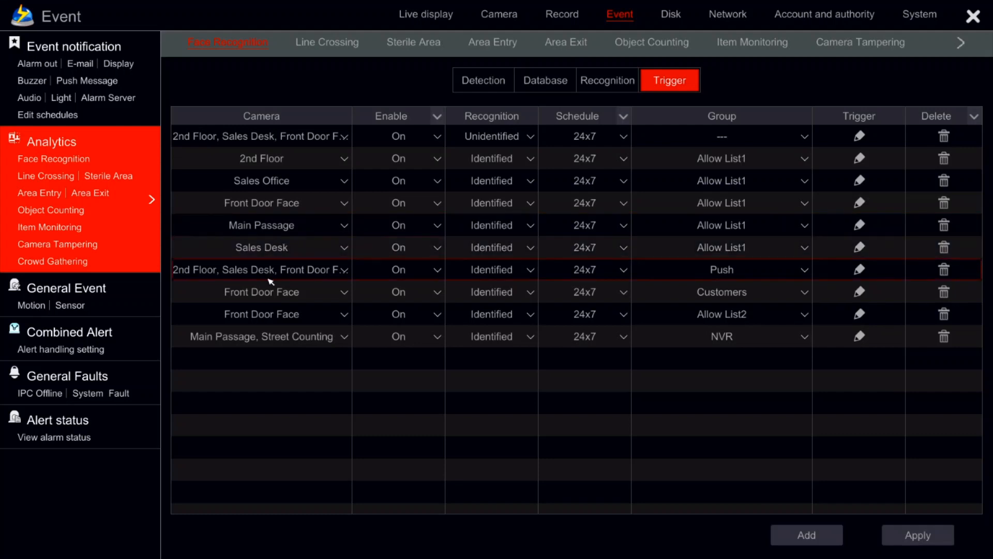
{"action": "left_click", "coordinate": [276, 314]}
{"action": "left_click", "coordinate": [277, 315]}
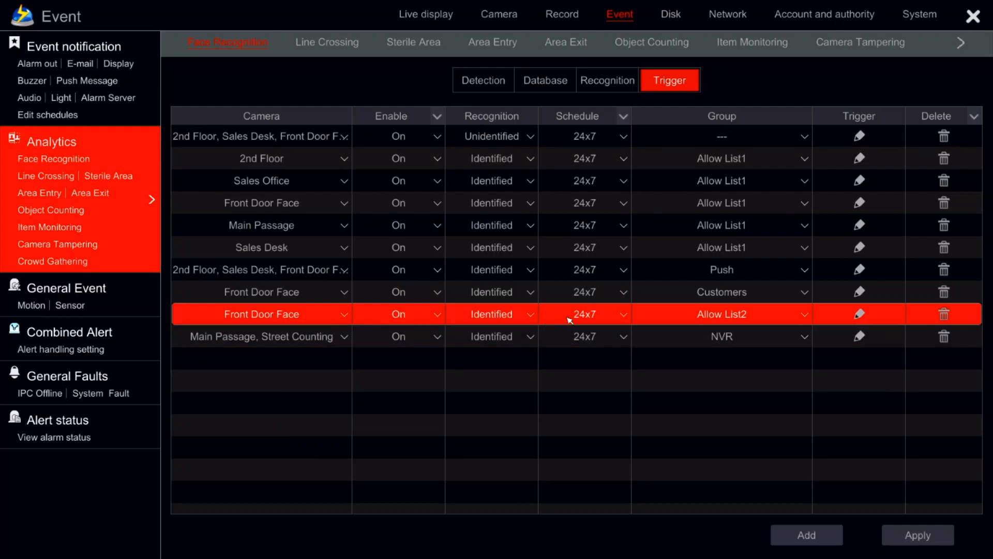
View the group choices and trigger actions of the Front Door Face rule for Allow List2, and dismiss them without changes
{"action": "left_click", "coordinate": [734, 313]}
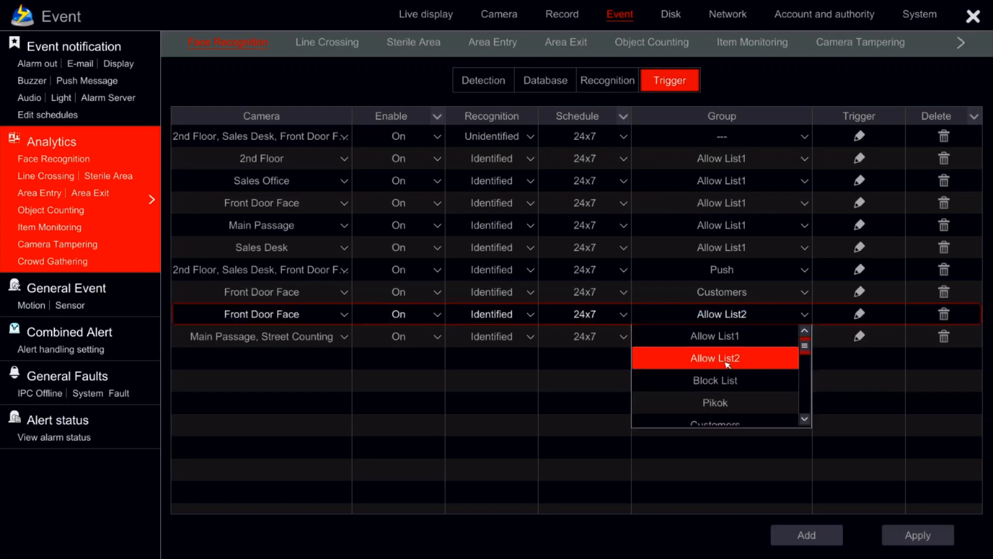
{"action": "left_click", "coordinate": [728, 321]}
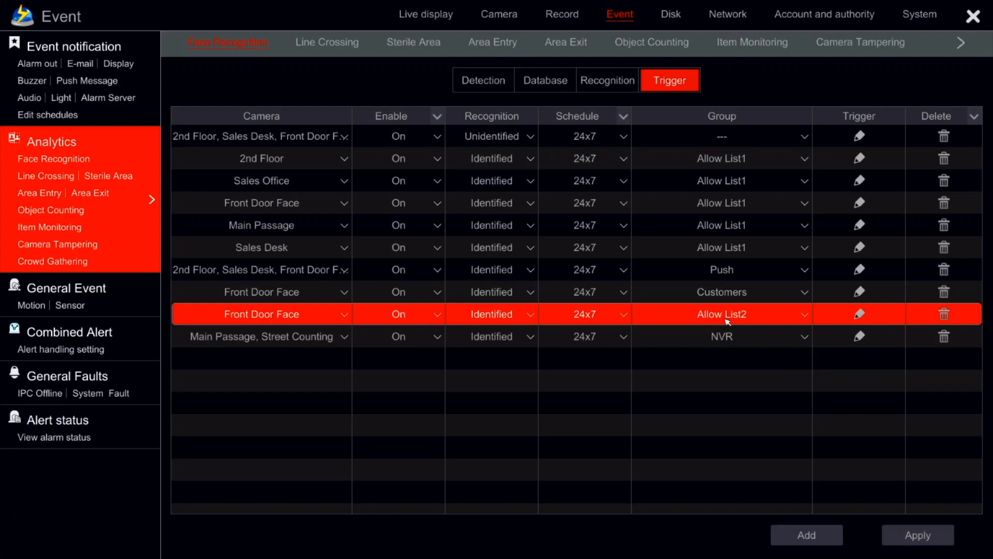
{"action": "left_click", "coordinate": [859, 315]}
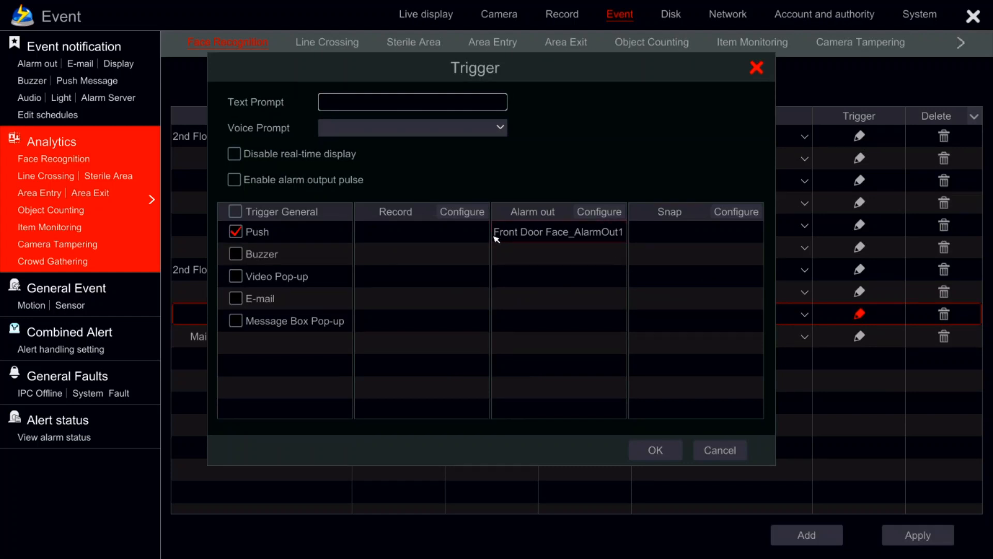
{"action": "left_click", "coordinate": [286, 190]}
{"action": "left_click", "coordinate": [720, 450]}
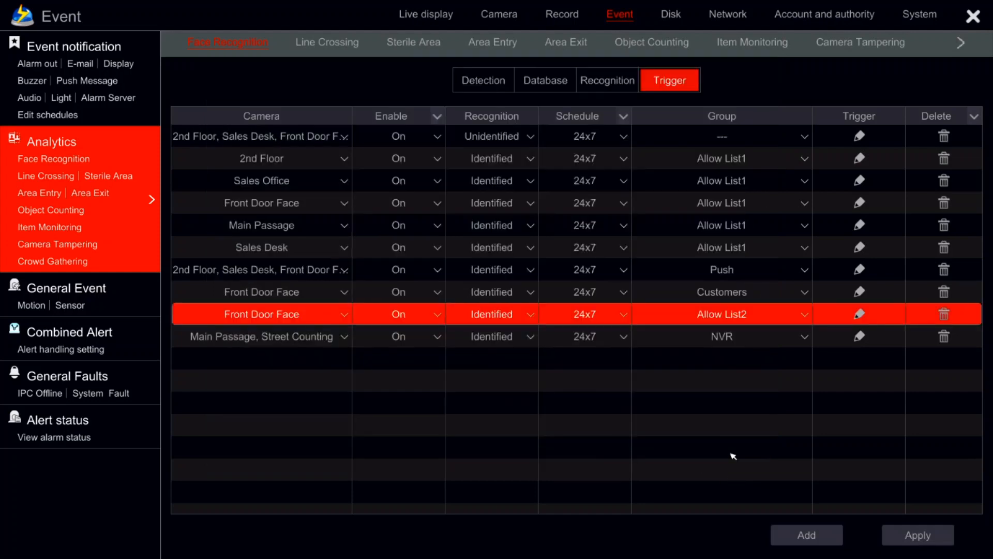
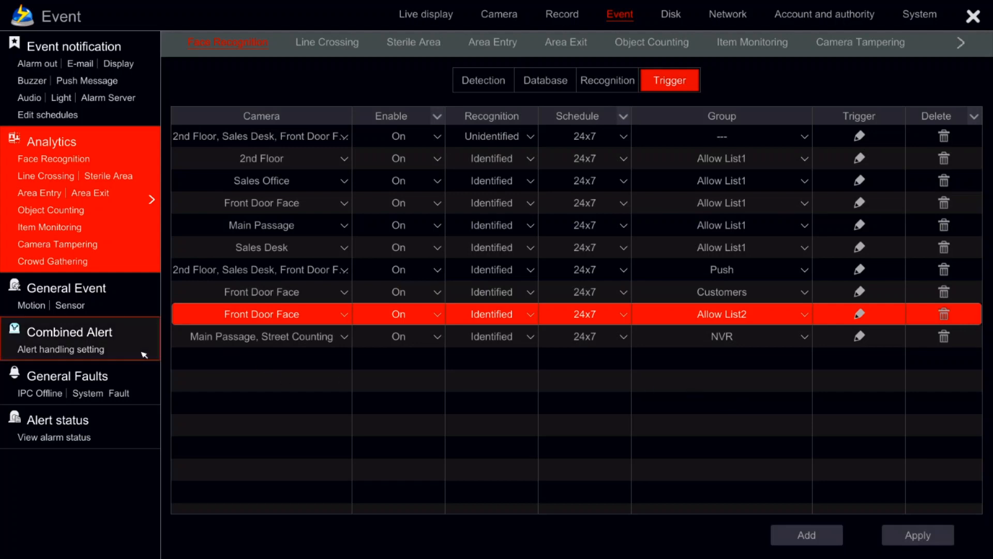
View the camera choices of the Push and Sales Desk trigger rules and the Sales Desk rule's group choices without changing them
{"action": "left_click", "coordinate": [225, 271]}
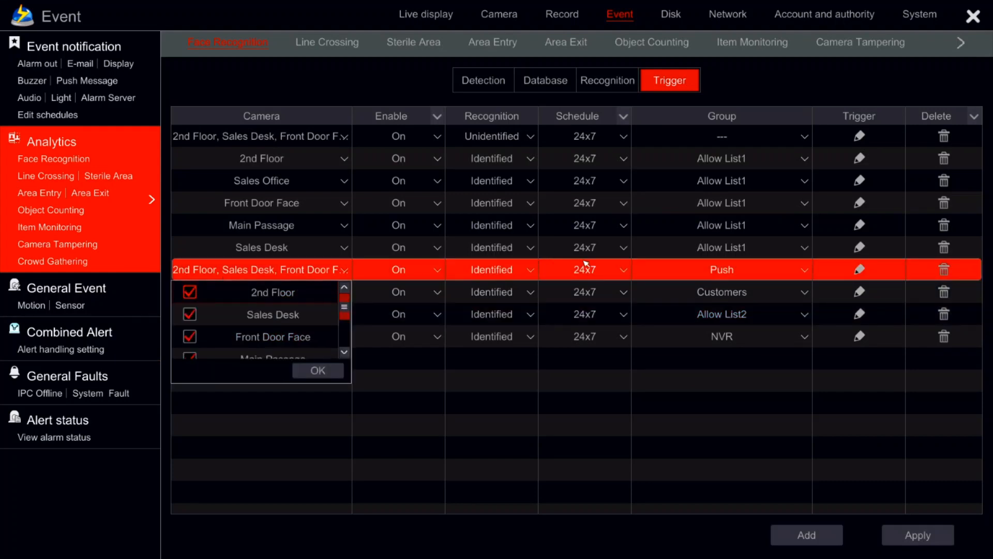
{"action": "left_click", "coordinate": [298, 253]}
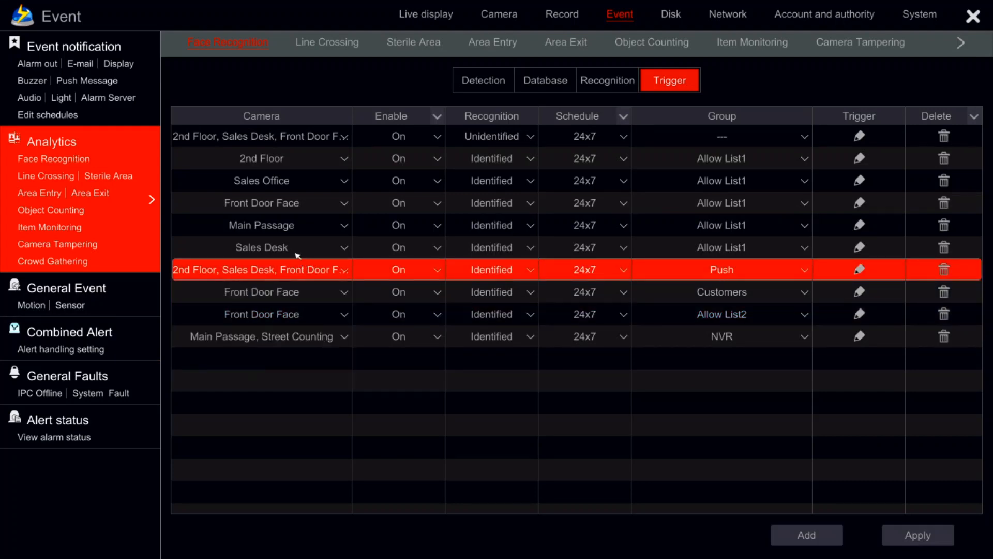
{"action": "left_click", "coordinate": [298, 254]}
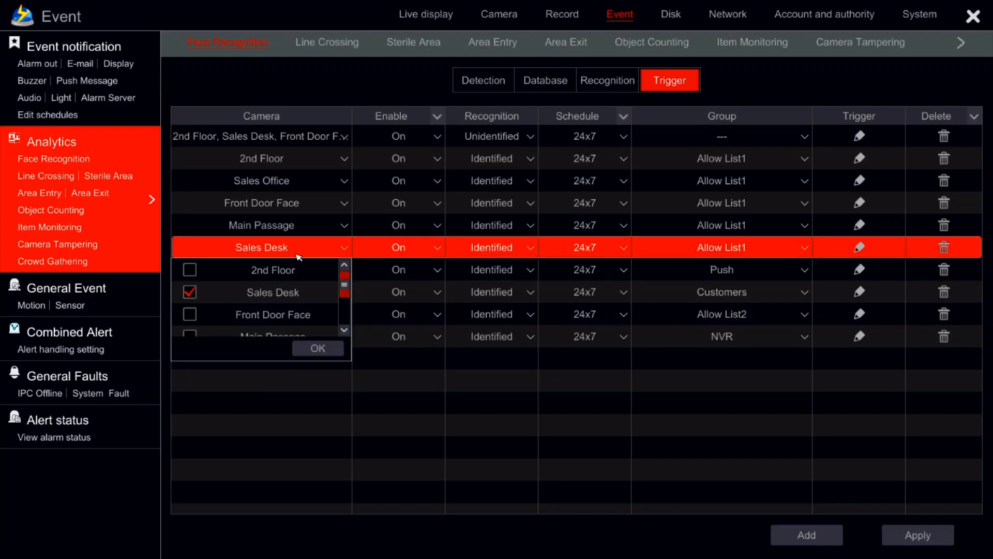
{"action": "left_click", "coordinate": [298, 256]}
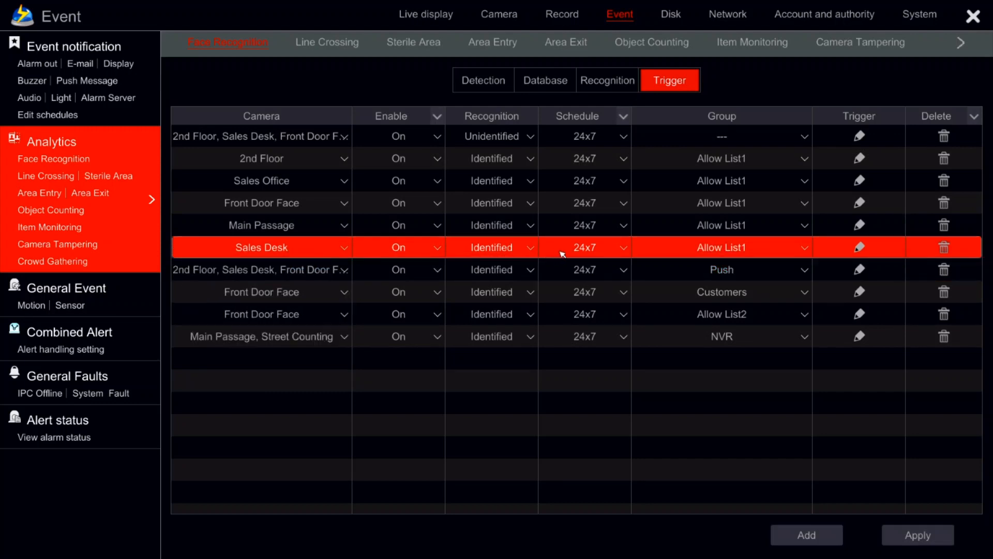
{"action": "left_click", "coordinate": [692, 248]}
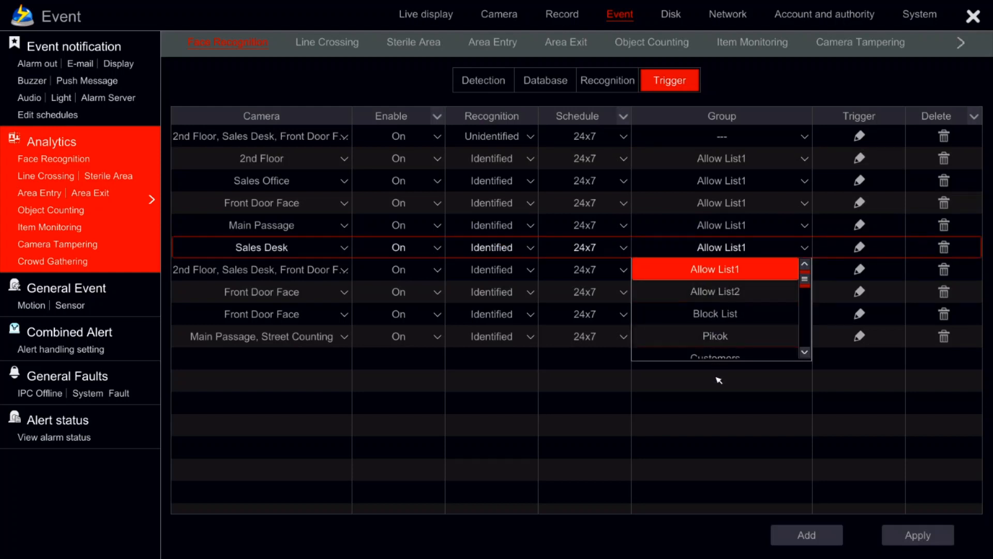
{"action": "left_click", "coordinate": [720, 397]}
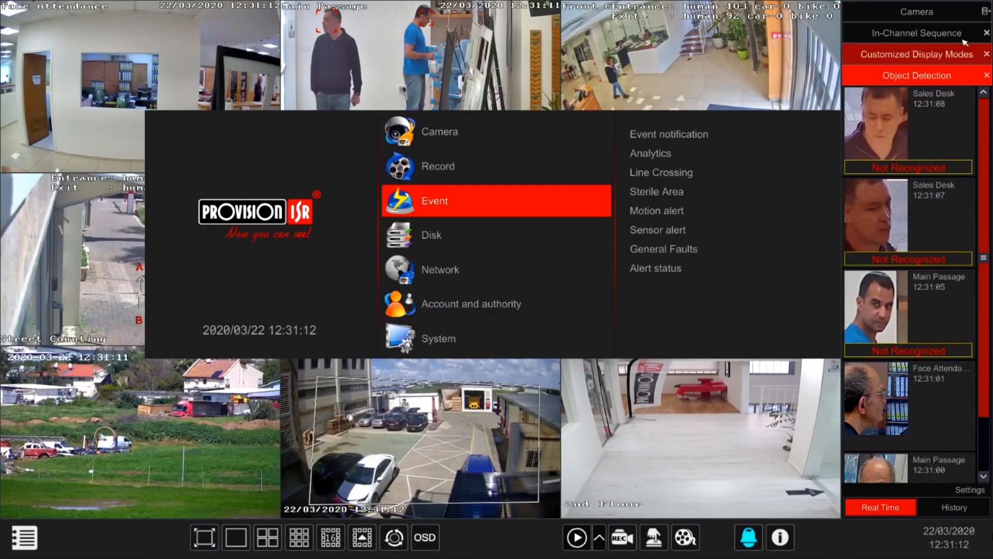
Return to the live view and open the Face Attendance report in the analytics section
{"action": "right_click", "coordinate": [507, 229]}
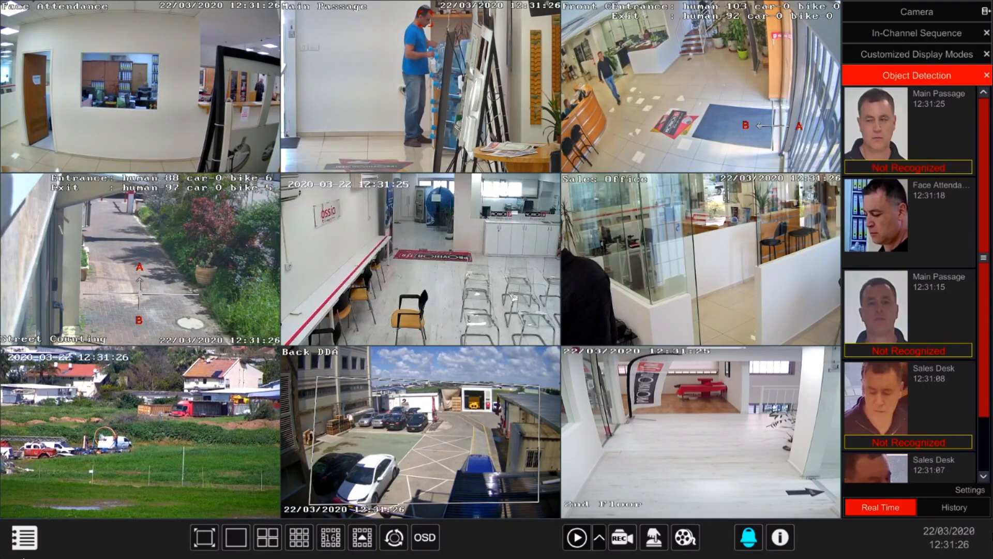
{"action": "left_click", "coordinate": [34, 526]}
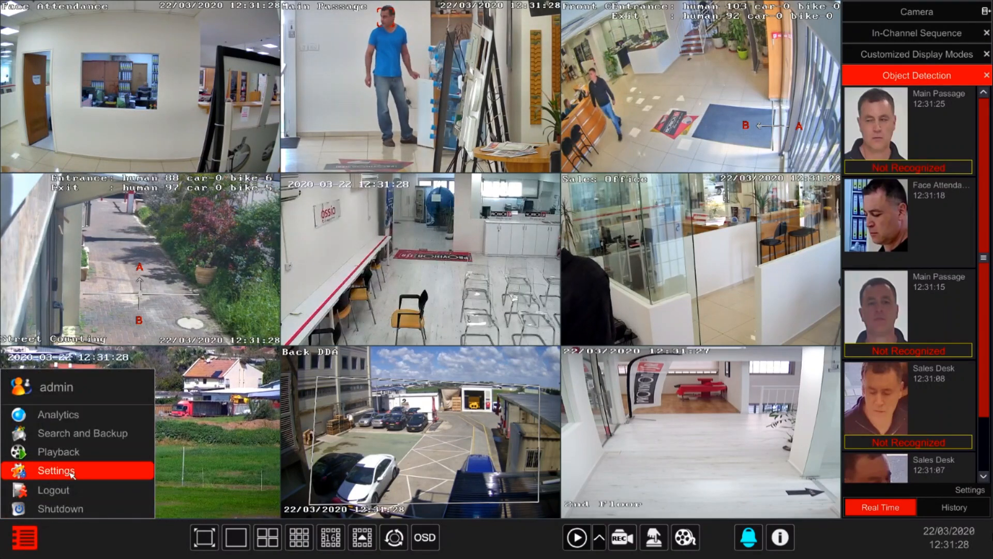
{"action": "left_click", "coordinate": [56, 414]}
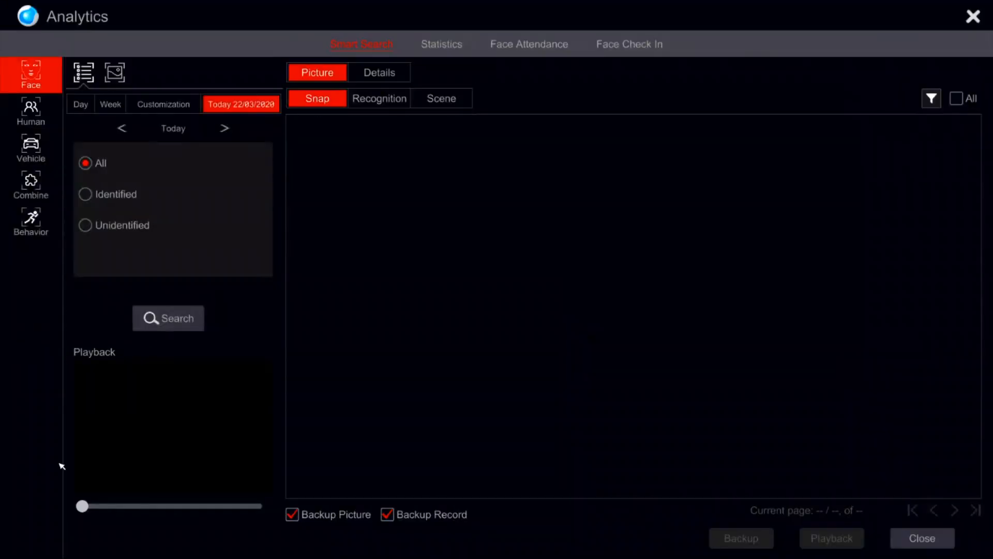
{"action": "left_click", "coordinate": [519, 44]}
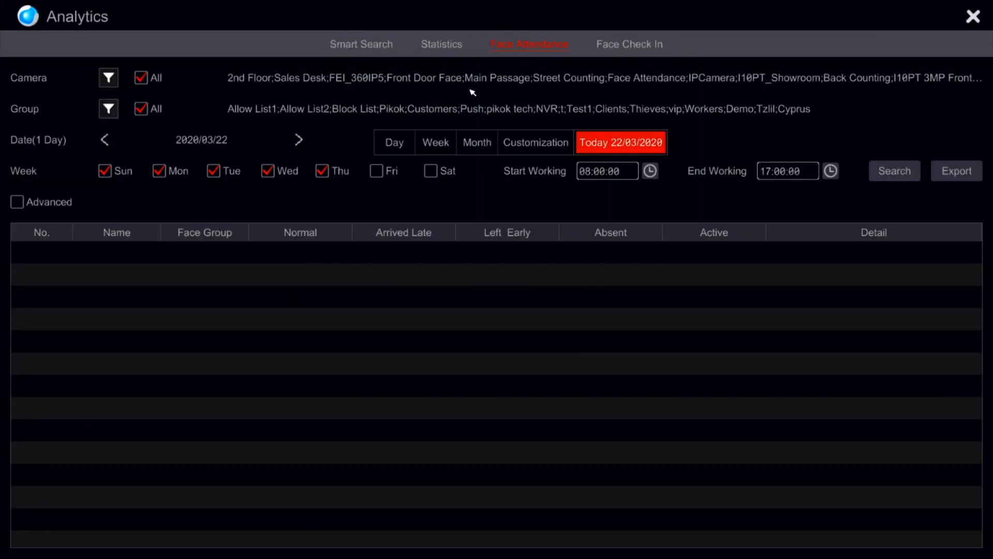
View the camera and group filters of the face attendance report, cancelling both without changing the selections
{"action": "left_click", "coordinate": [377, 172]}
{"action": "left_click", "coordinate": [117, 77]}
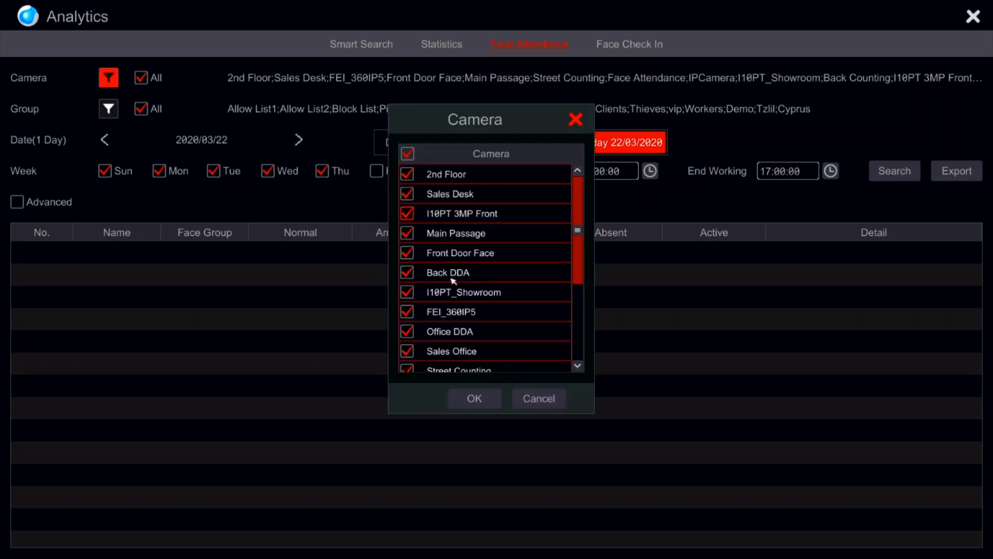
{"action": "left_click", "coordinate": [525, 399]}
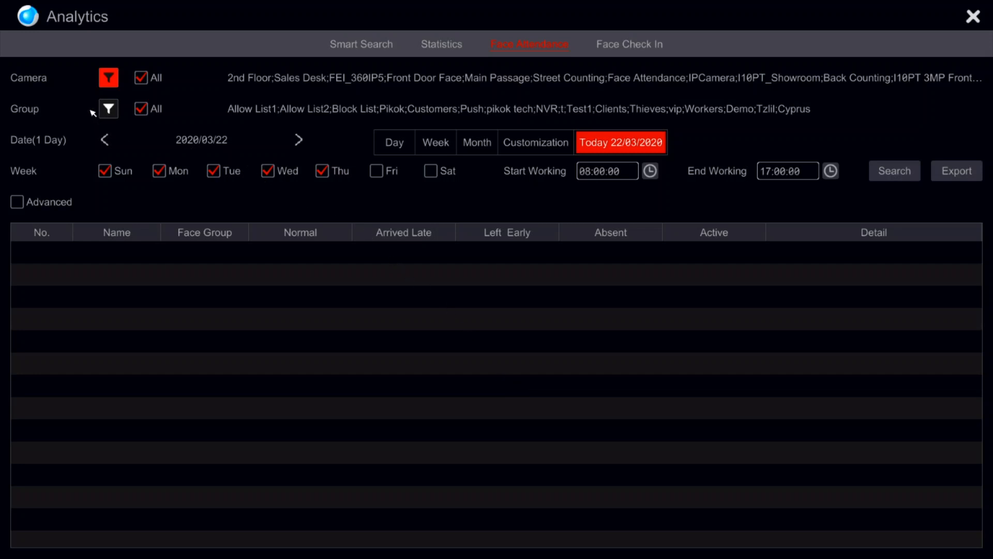
{"action": "left_click", "coordinate": [109, 111]}
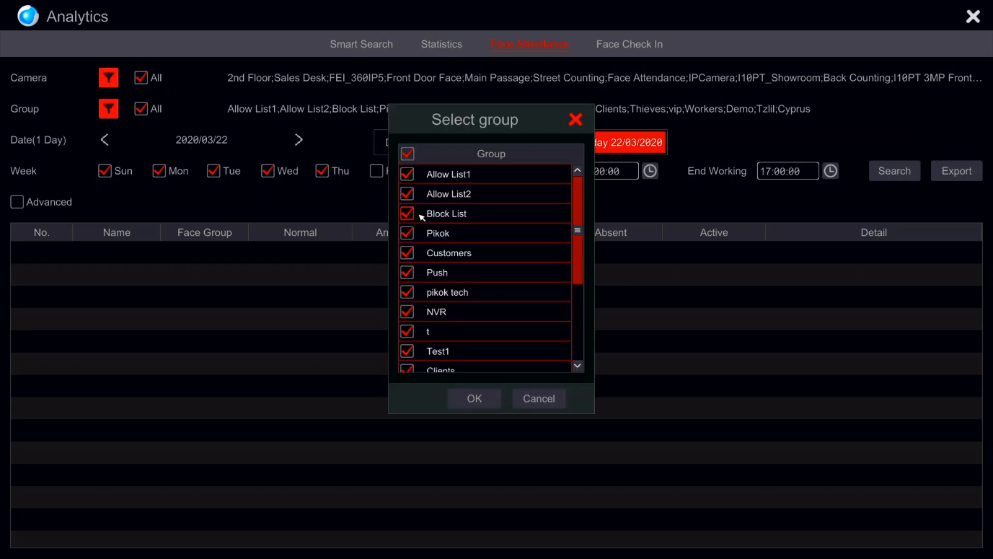
{"action": "left_click", "coordinate": [540, 401]}
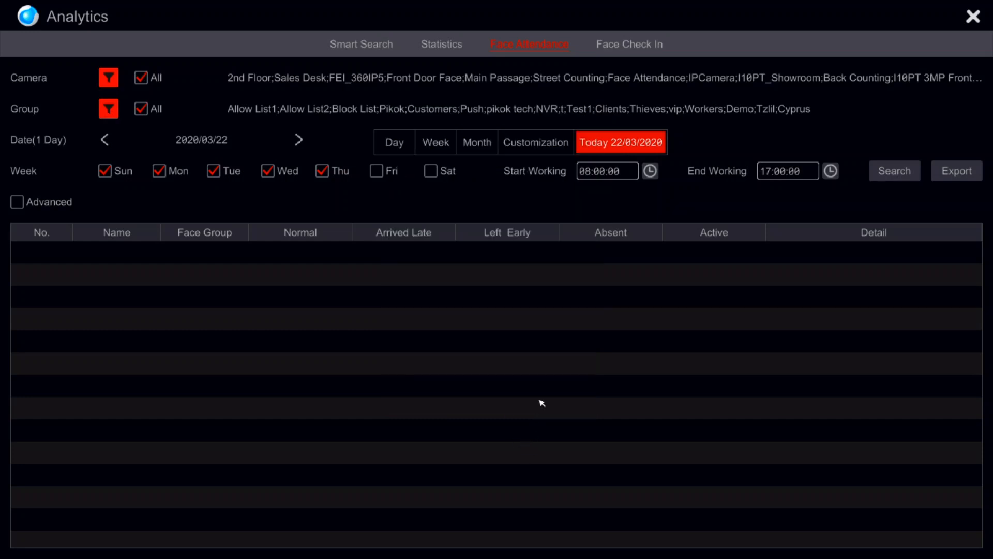
Search face attendance for the month 2020/03 across all cameras and groups, and browse the resulting list
{"action": "left_click", "coordinate": [483, 144]}
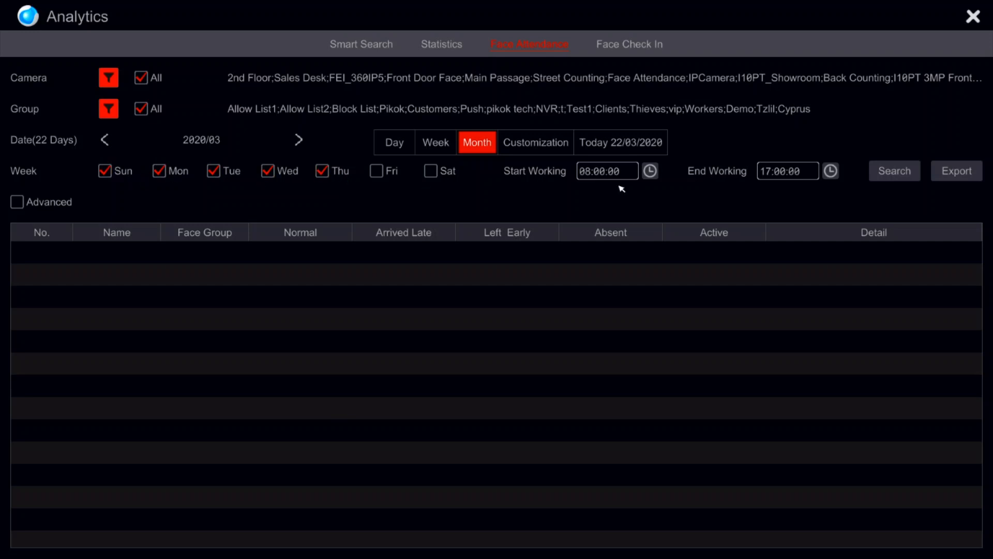
{"action": "left_click", "coordinate": [897, 170]}
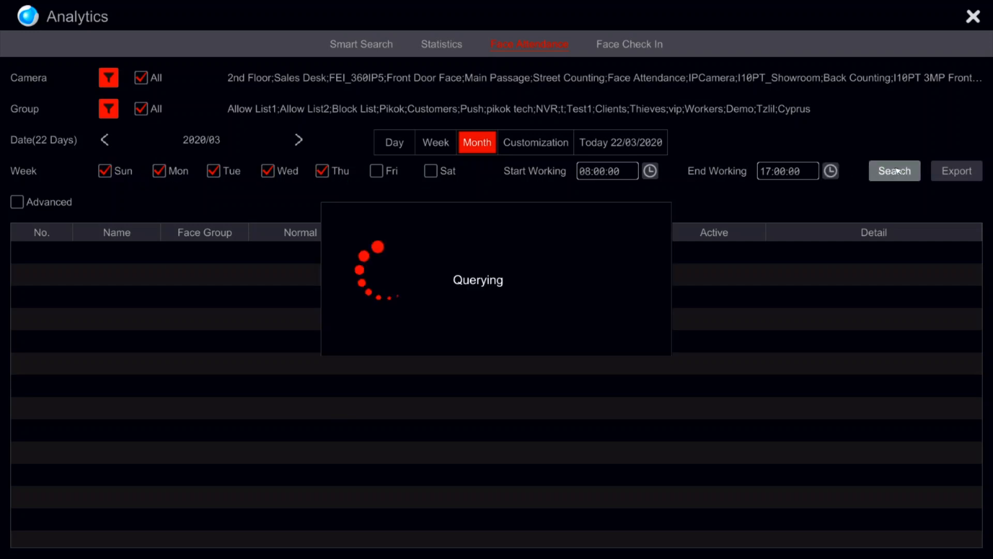
{"action": "scroll", "coordinate": [541, 285], "scroll_direction": "down", "scroll_amount": 6}
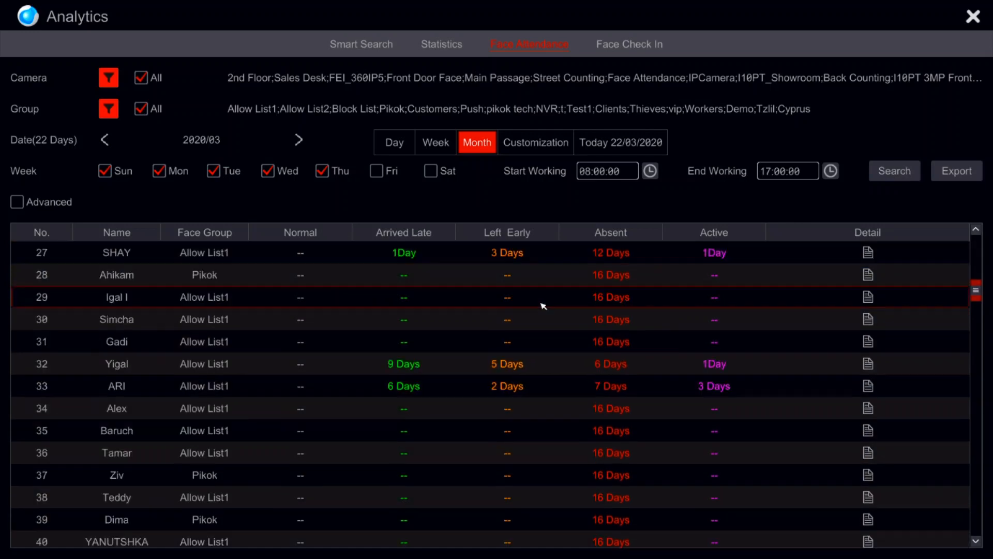
{"action": "scroll", "coordinate": [491, 403], "scroll_direction": "down", "scroll_amount": 7}
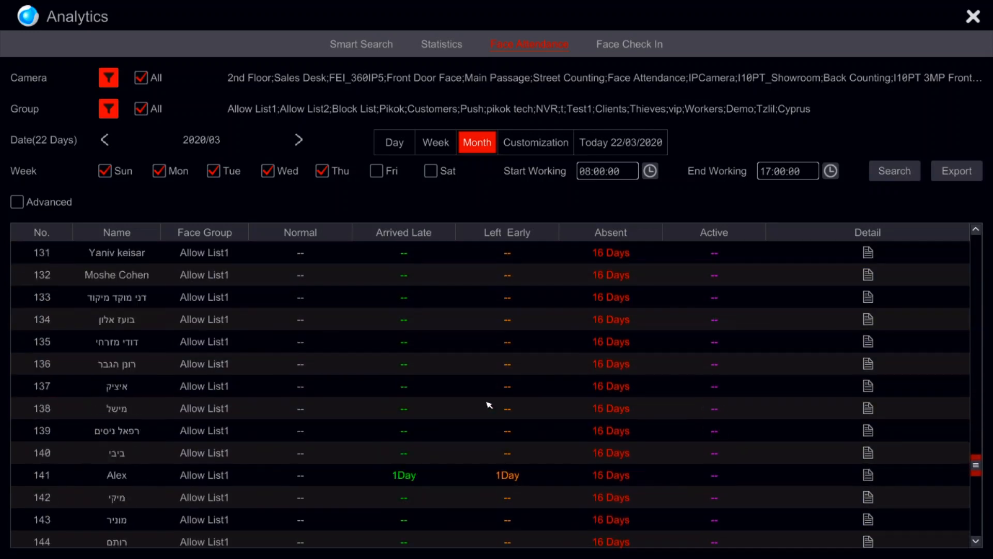
{"action": "scroll", "coordinate": [489, 414], "scroll_direction": "up", "scroll_amount": 3}
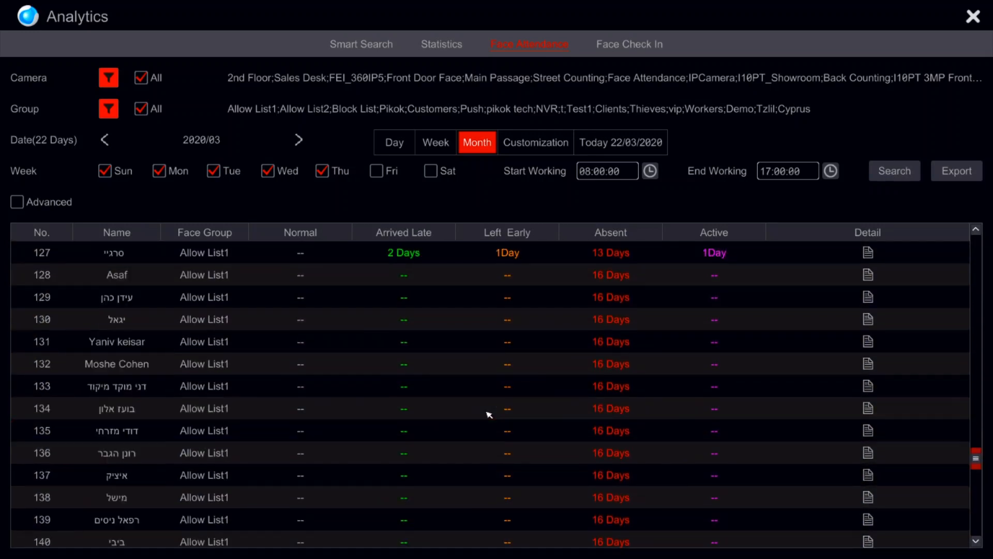
{"action": "scroll", "coordinate": [489, 414], "scroll_direction": "up", "scroll_amount": 4}
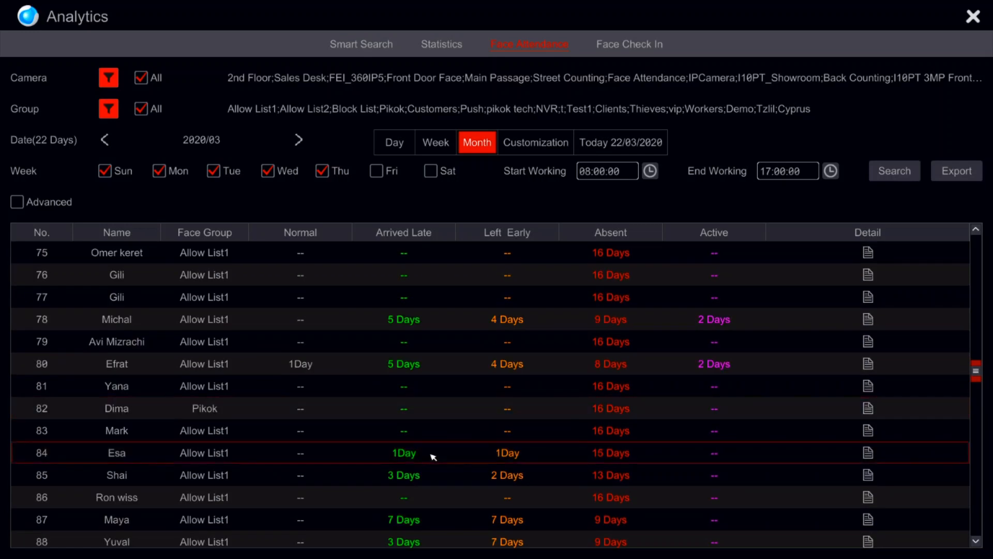
{"action": "scroll", "coordinate": [434, 457], "scroll_direction": "down", "scroll_amount": 1}
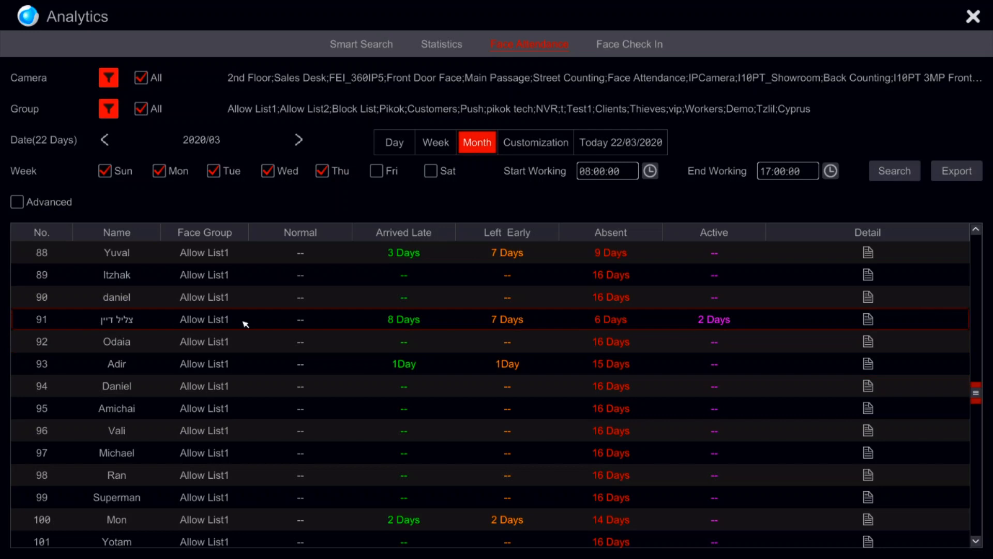
View the attendance details of entry 91, examining the check-in snapshots for individual days from 01/03/2020 to 08/03/2020, and close the details
{"action": "left_click", "coordinate": [869, 321]}
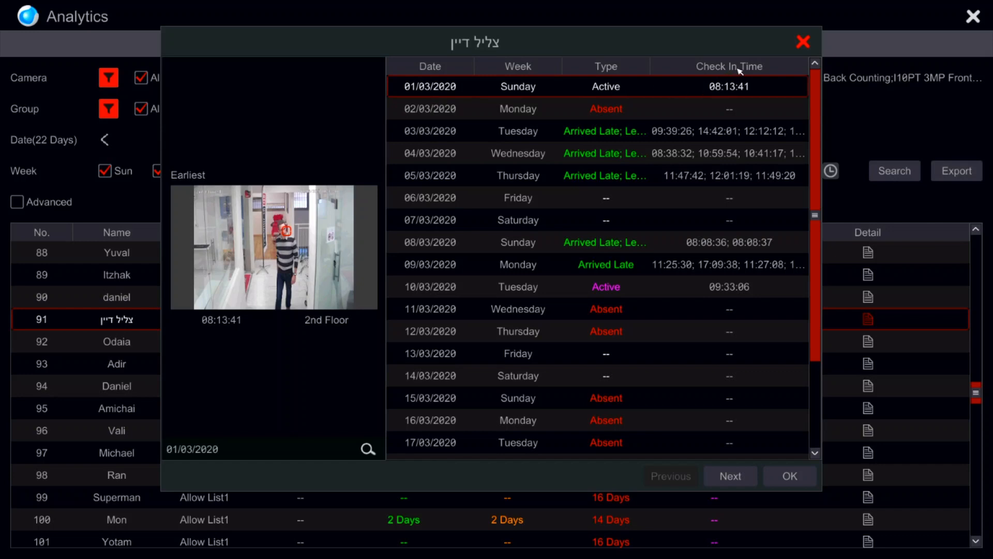
{"action": "left_click", "coordinate": [711, 87]}
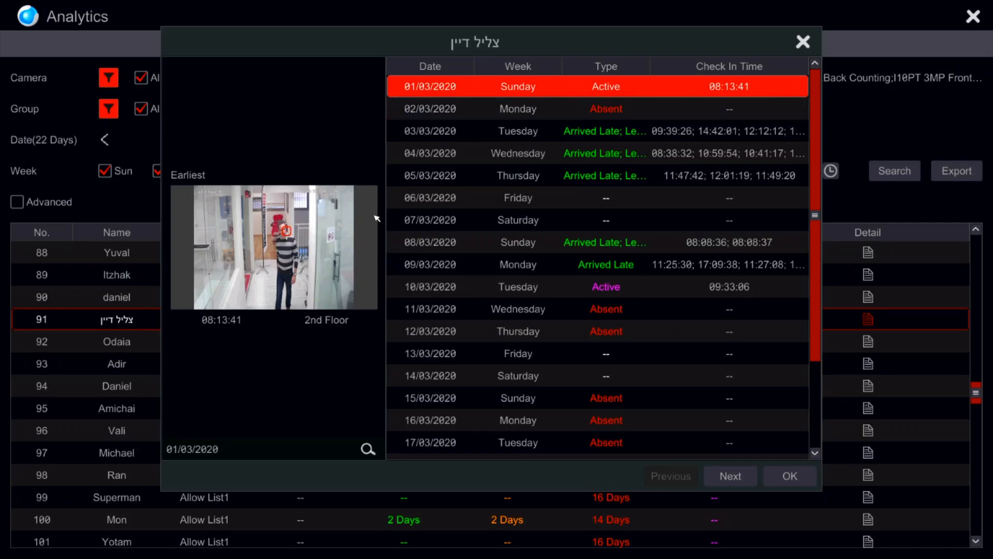
{"action": "left_click", "coordinate": [593, 138]}
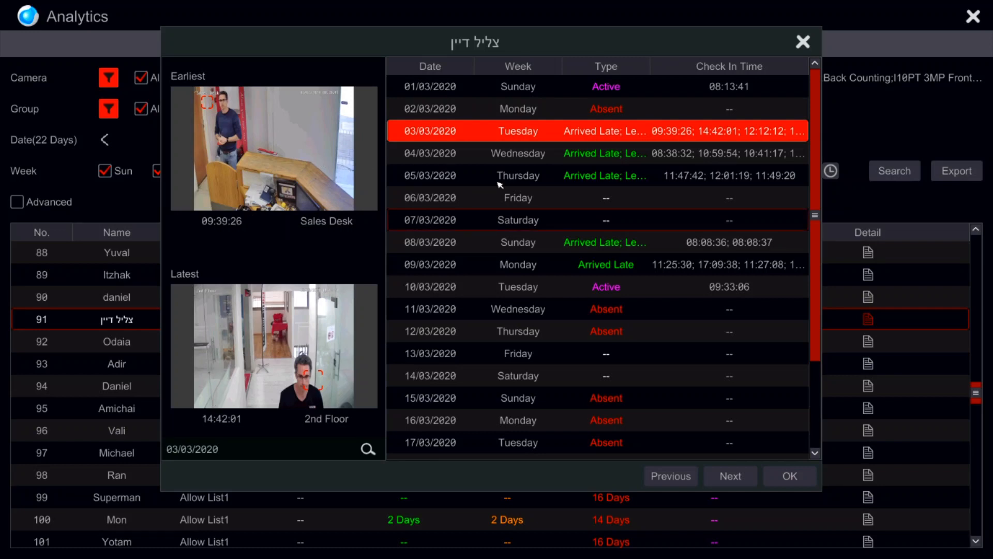
{"action": "left_click", "coordinate": [574, 156]}
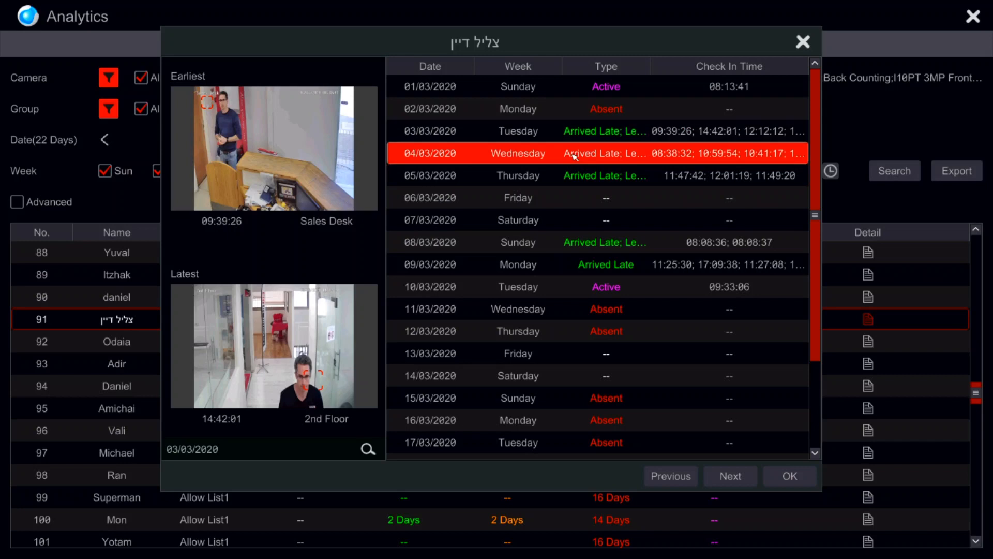
{"action": "left_click", "coordinate": [550, 180]}
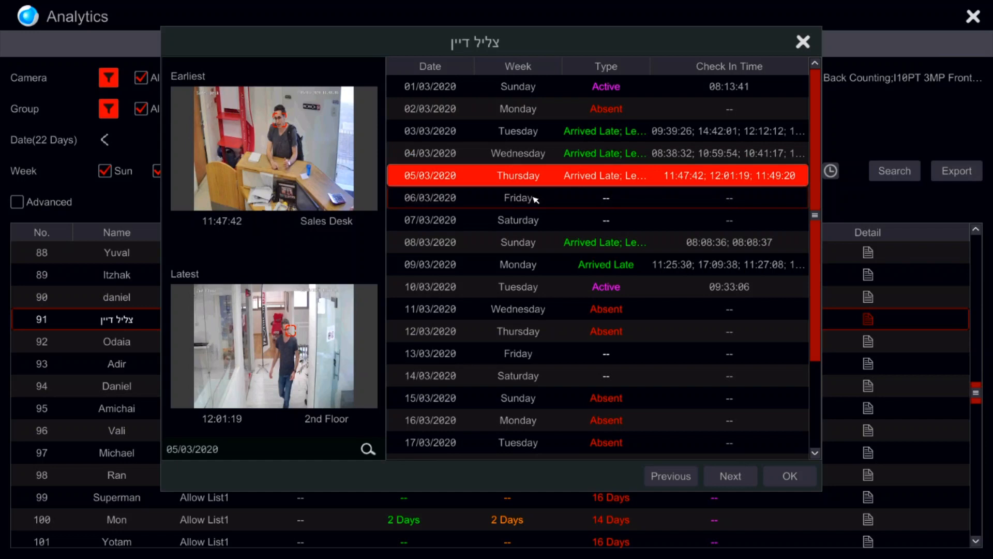
{"action": "left_click", "coordinate": [535, 198]}
{"action": "left_click", "coordinate": [525, 239]}
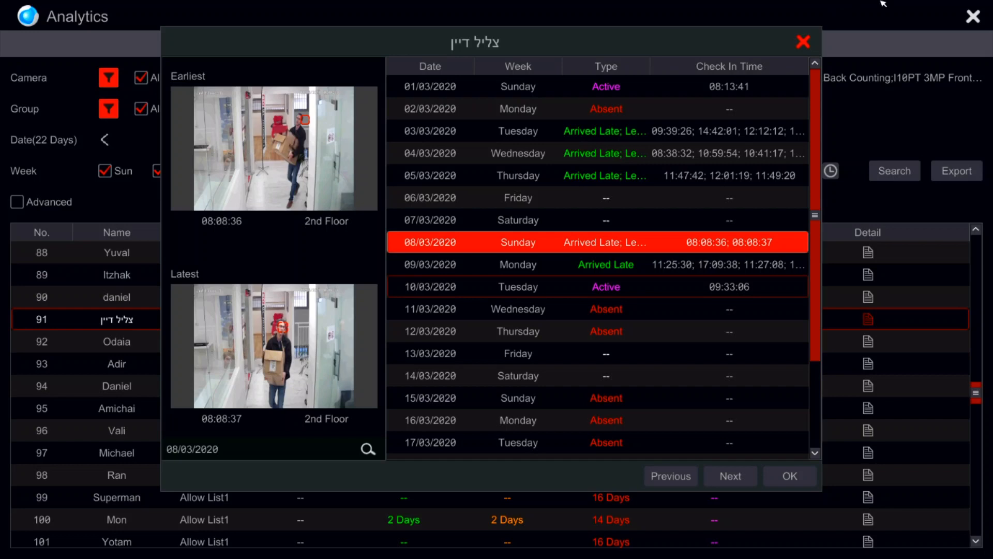
{"action": "left_click", "coordinate": [804, 43]}
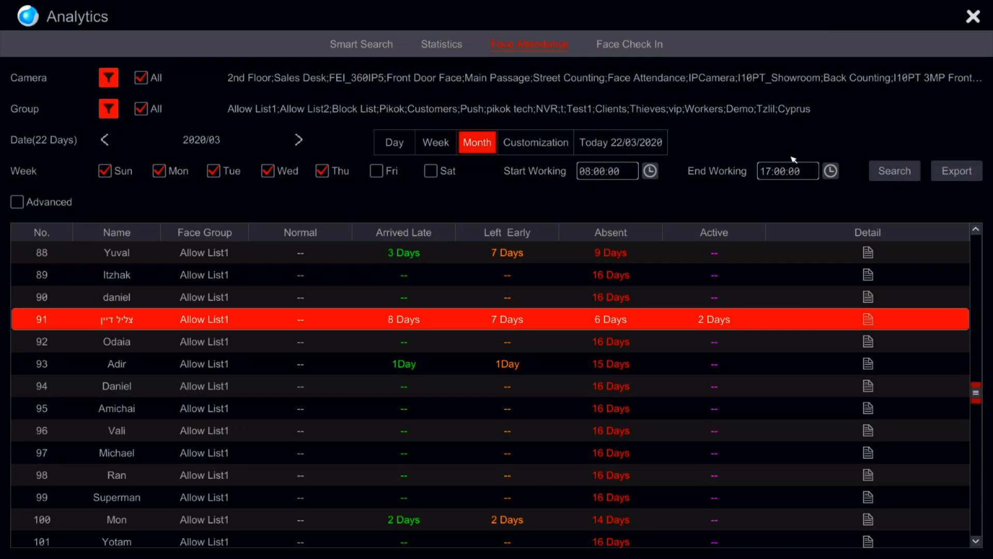
View the export destination for the attendance report and dismiss it without exporting
{"action": "left_click", "coordinate": [949, 174]}
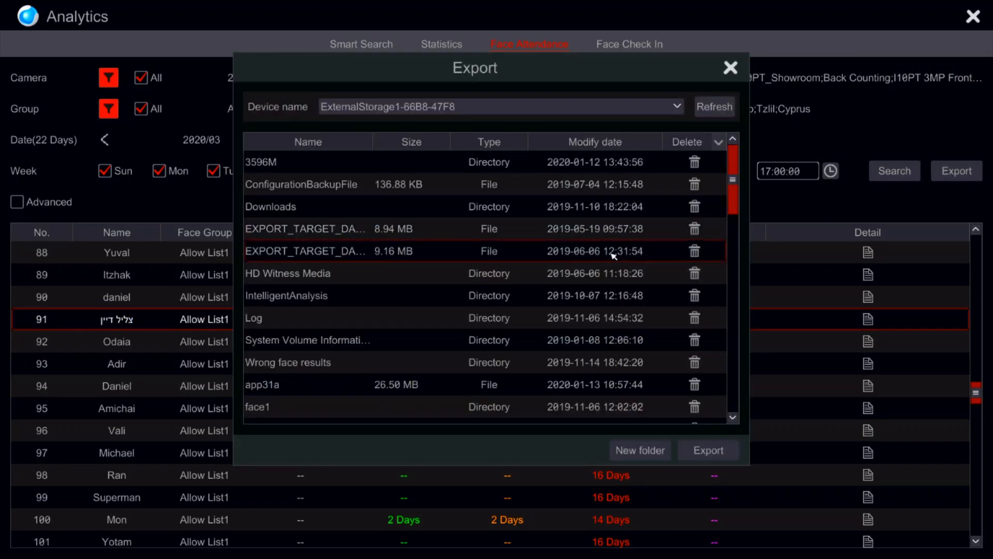
{"action": "left_click", "coordinate": [730, 68]}
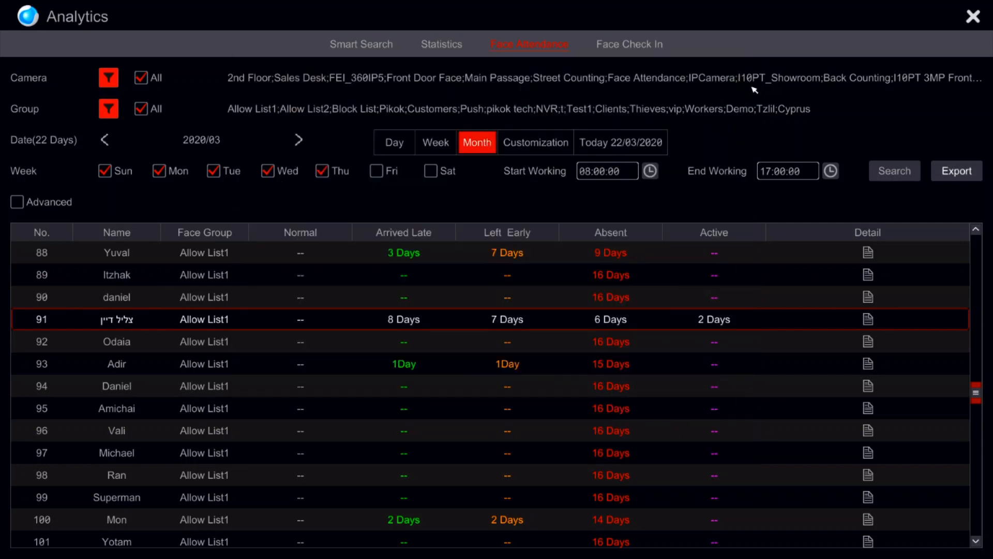
Look through the external storage folders offered for the attendance export, dismiss the export, and return to the live view
{"action": "left_click", "coordinate": [938, 179]}
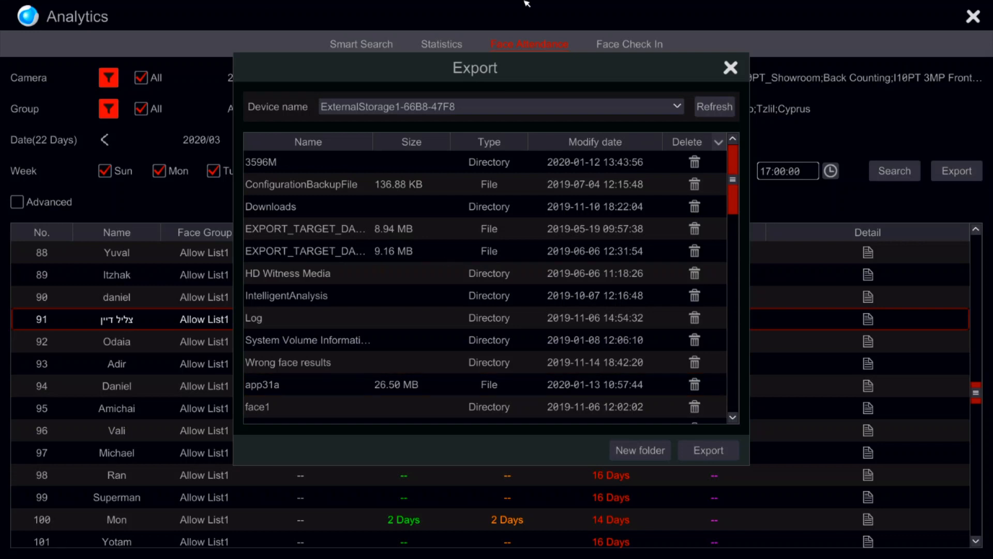
{"action": "left_click", "coordinate": [425, 350]}
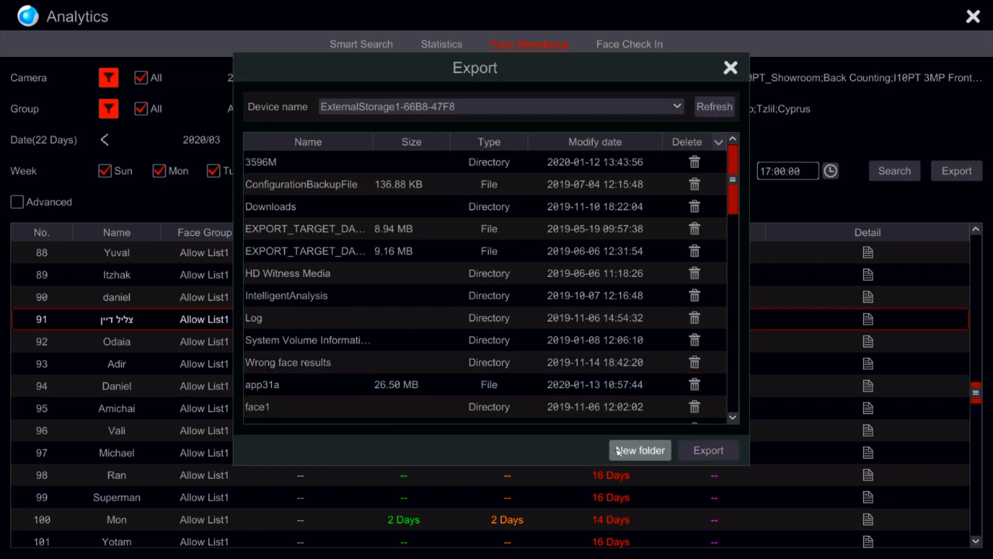
{"action": "left_click", "coordinate": [731, 68]}
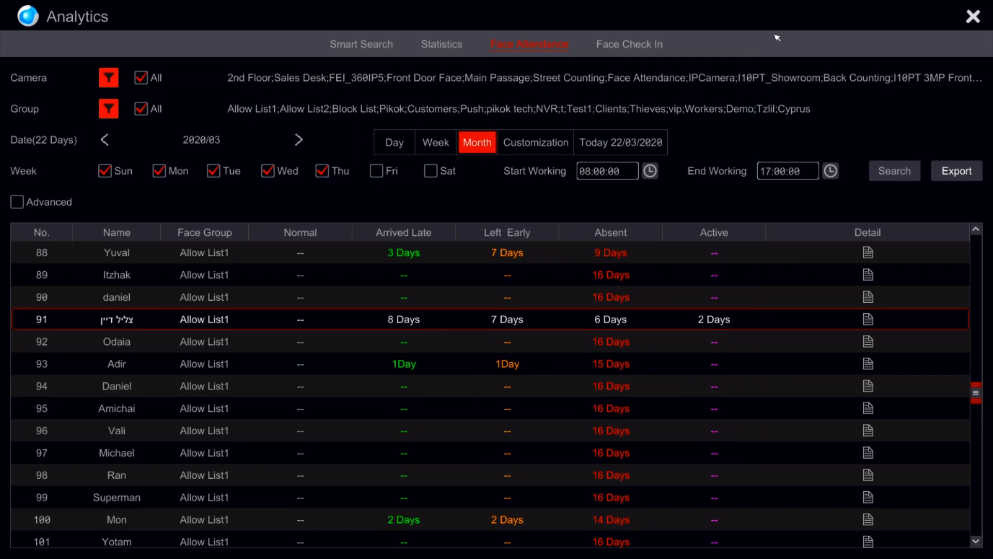
{"action": "left_click", "coordinate": [980, 16]}
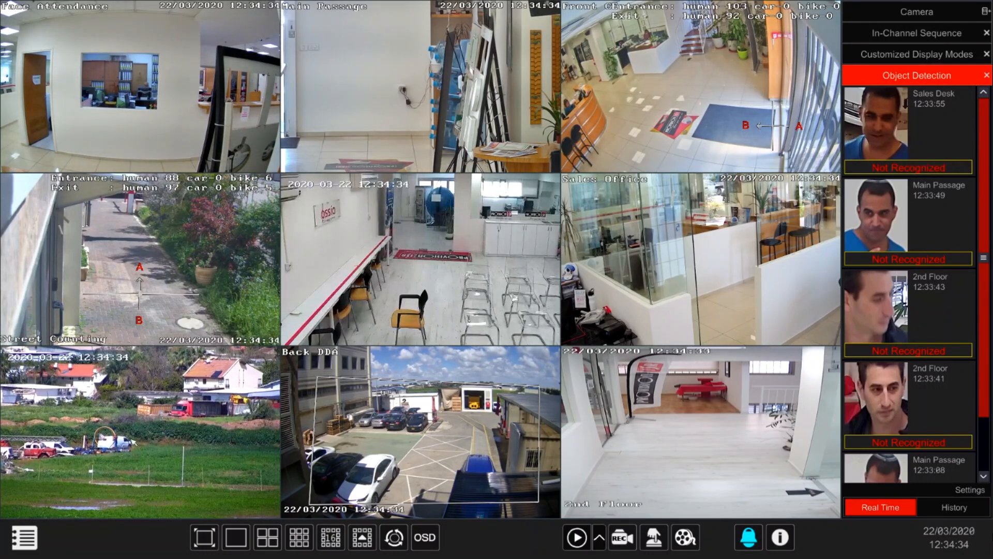
Open the smart search from the live view and search today's human detections for all cameras and events
{"action": "left_click", "coordinate": [24, 537]}
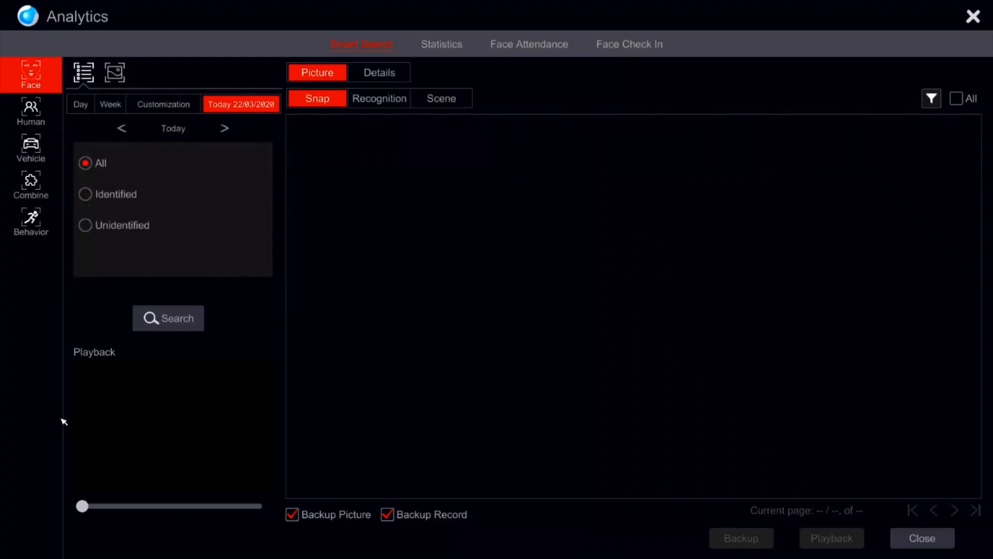
{"action": "left_click", "coordinate": [32, 111]}
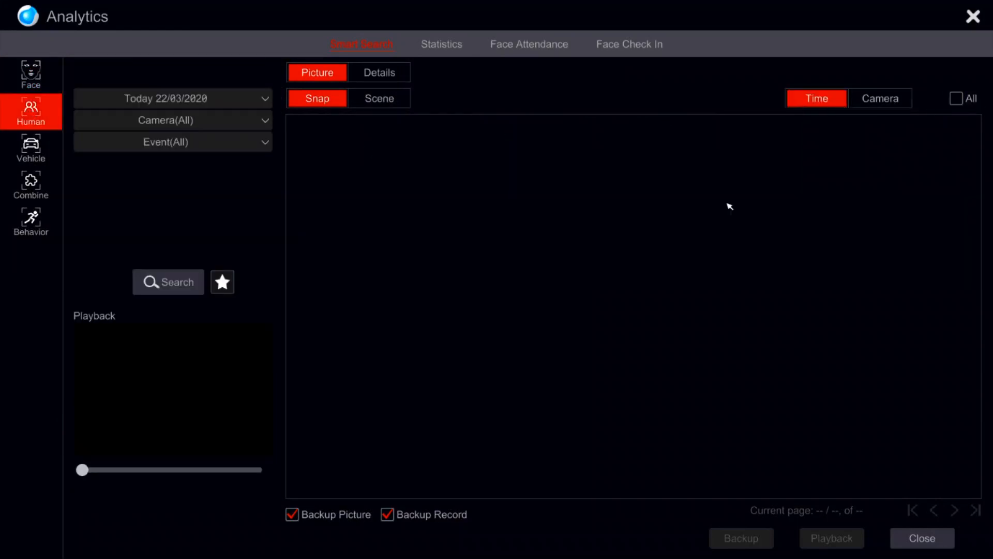
{"action": "left_click", "coordinate": [178, 279]}
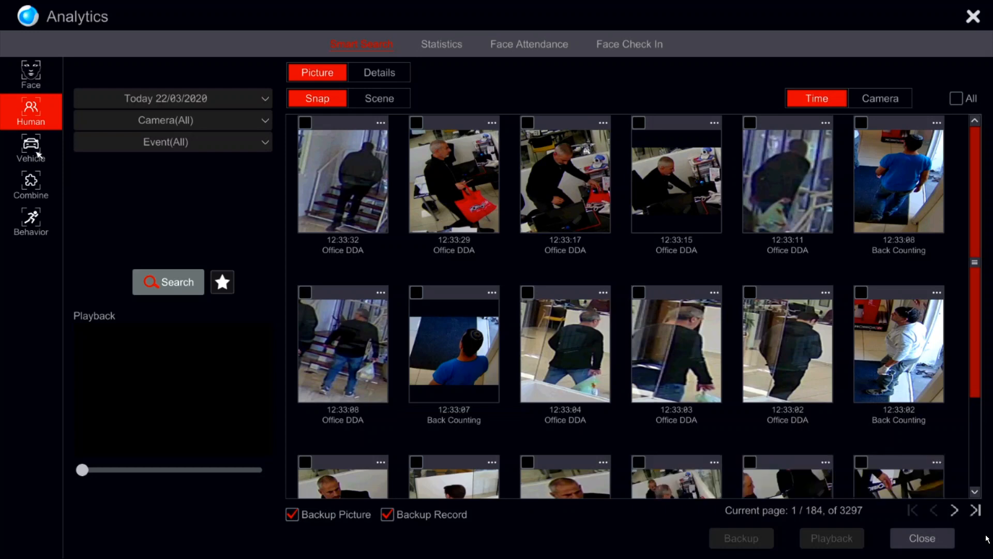
Search today's vehicle detections for all cameras, events and attributions, and return to the human results
{"action": "left_click", "coordinate": [38, 154]}
{"action": "left_click", "coordinate": [170, 279]}
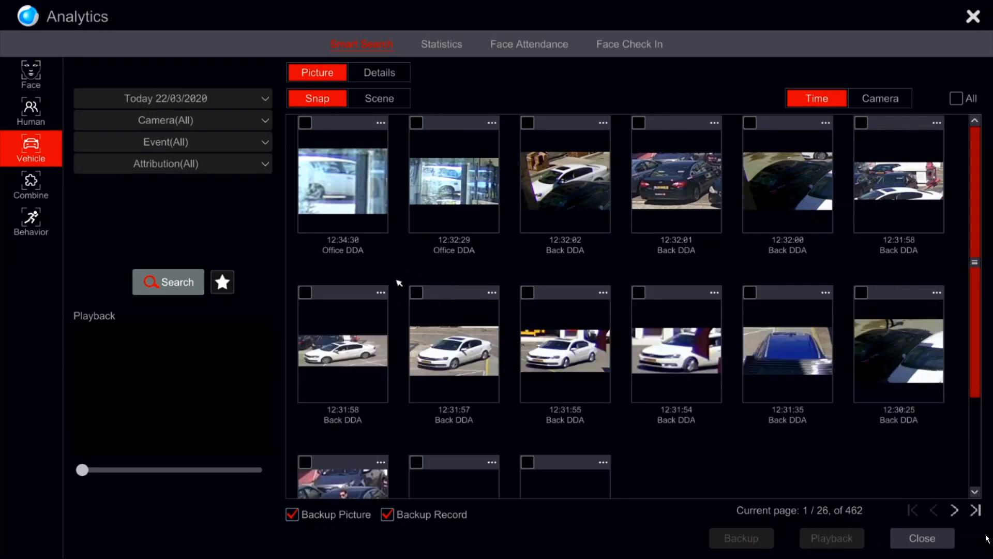
{"action": "left_click", "coordinate": [22, 123]}
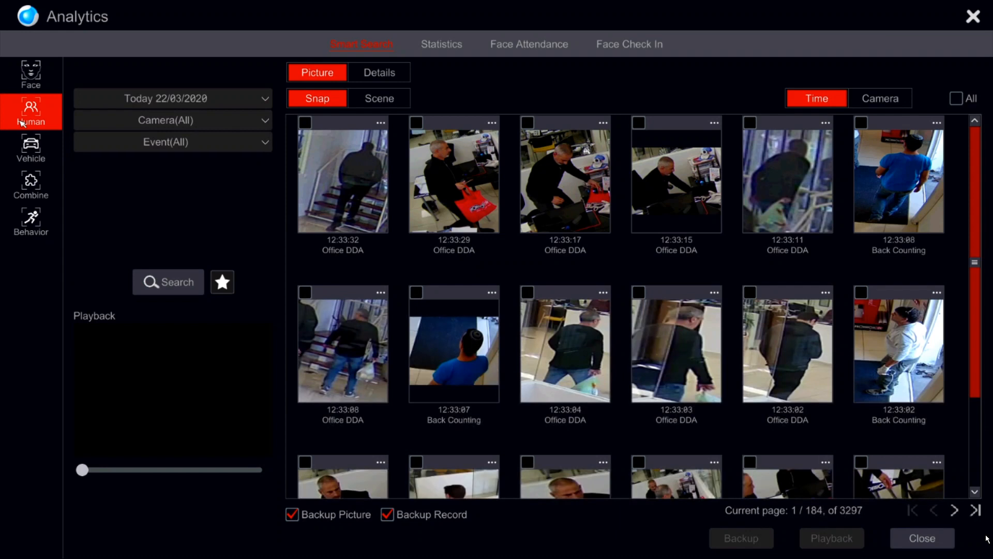
Play the 12:33:04 Office DDA human detection in full playback and return to the search results
{"action": "left_click", "coordinate": [589, 344]}
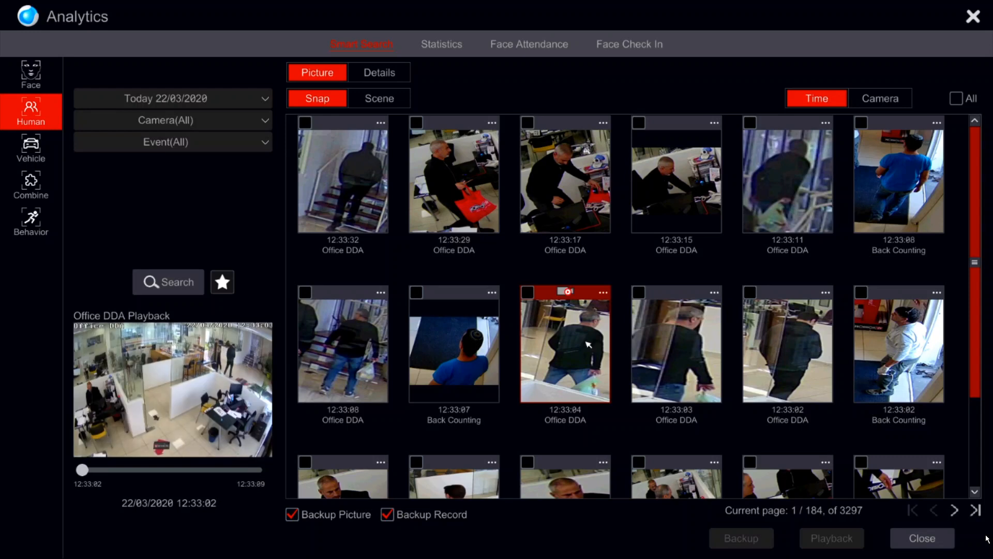
{"action": "double_click", "coordinate": [197, 369]}
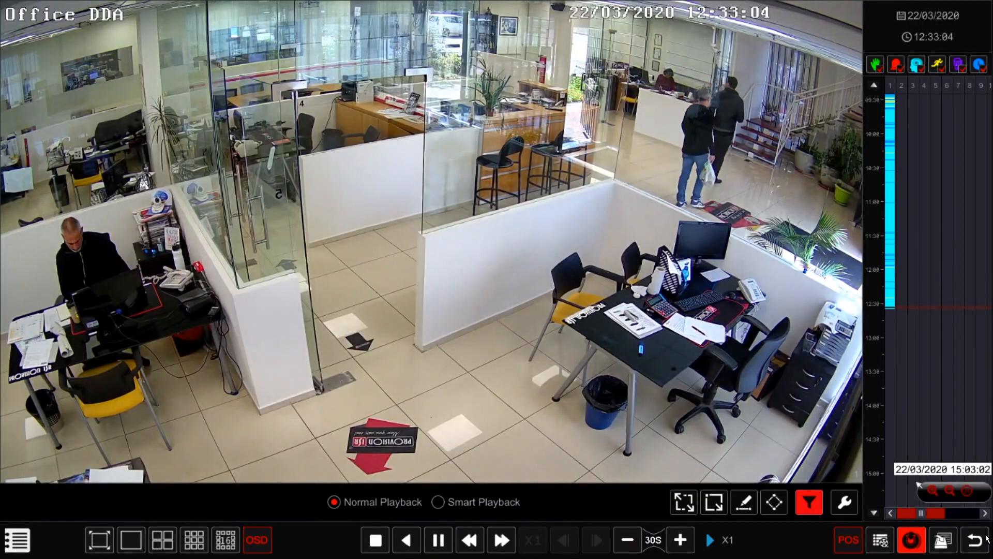
{"action": "left_click", "coordinate": [986, 538]}
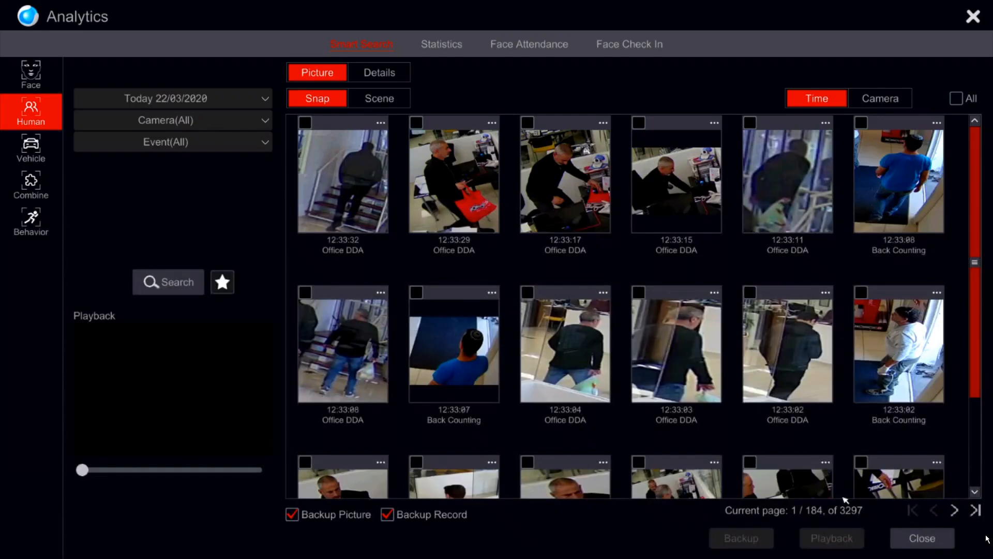
Browse the first page of human snapshots, preview the 12:33:11 Office DDA recording, and go to the second page
{"action": "scroll", "coordinate": [585, 337], "scroll_direction": "down", "scroll_amount": 1}
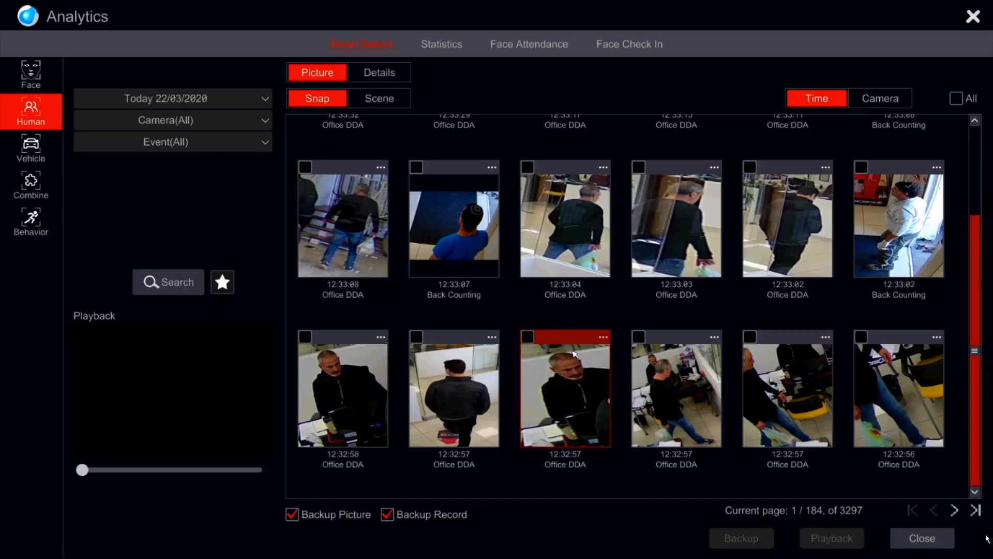
{"action": "scroll", "coordinate": [582, 370], "scroll_direction": "up", "scroll_amount": 1}
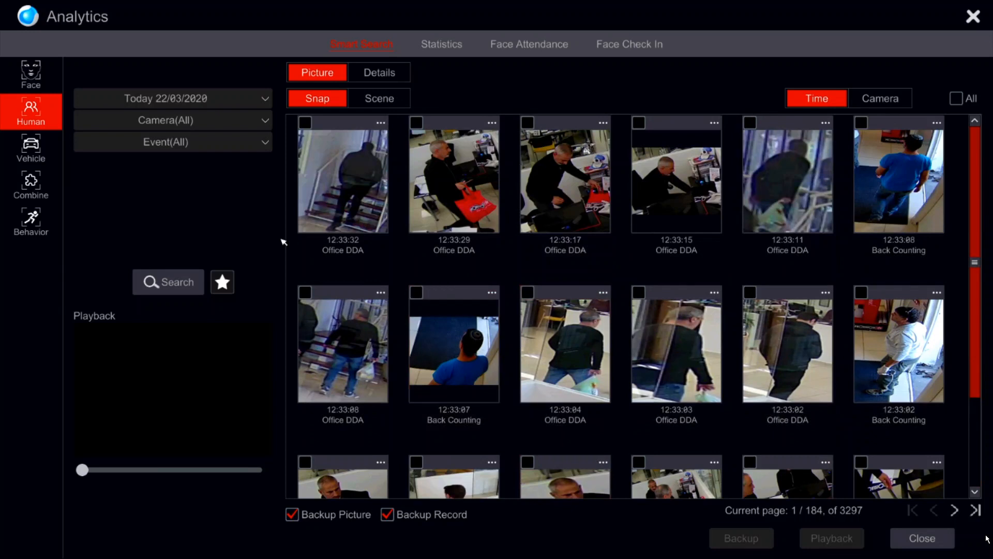
{"action": "left_click", "coordinate": [782, 183]}
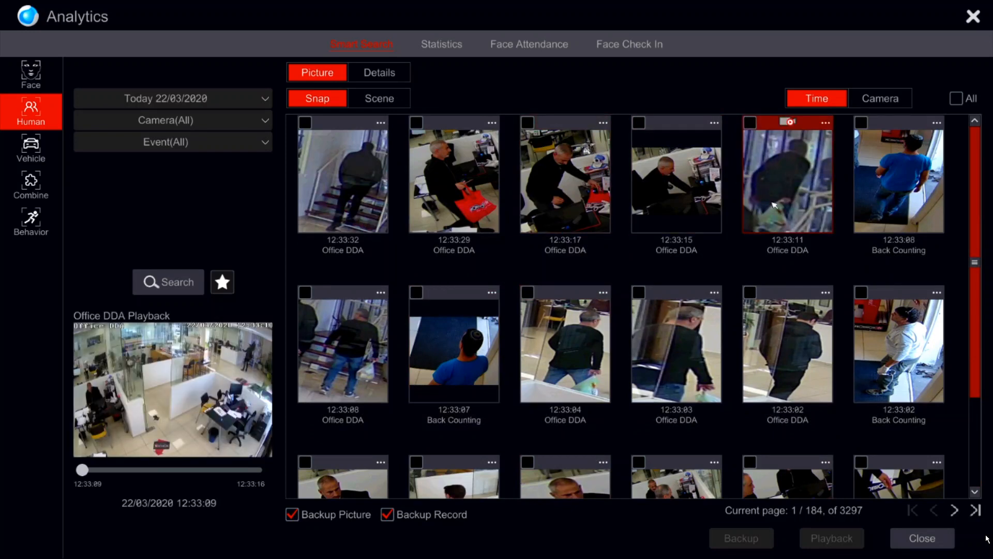
{"action": "scroll", "coordinate": [735, 267], "scroll_direction": "down", "scroll_amount": 1}
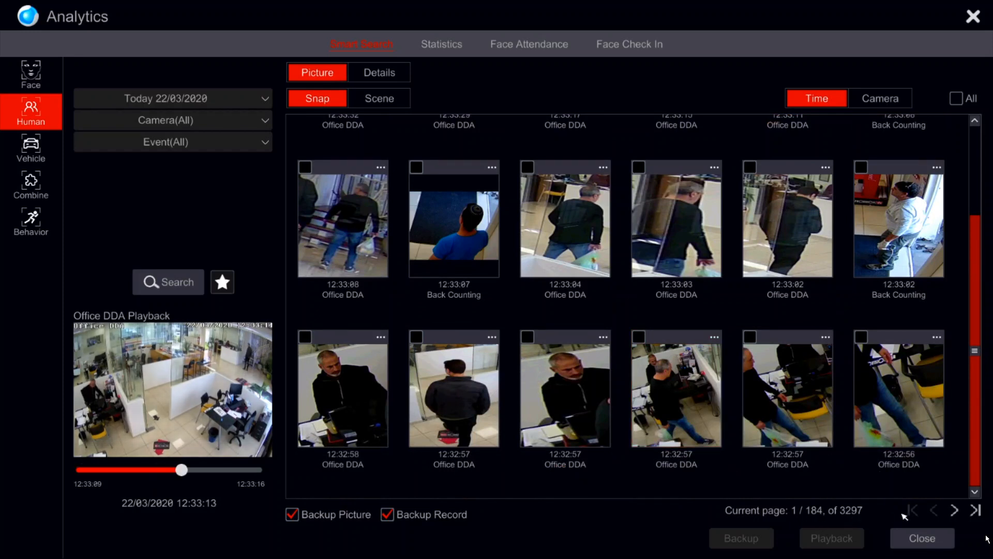
{"action": "left_click", "coordinate": [953, 512]}
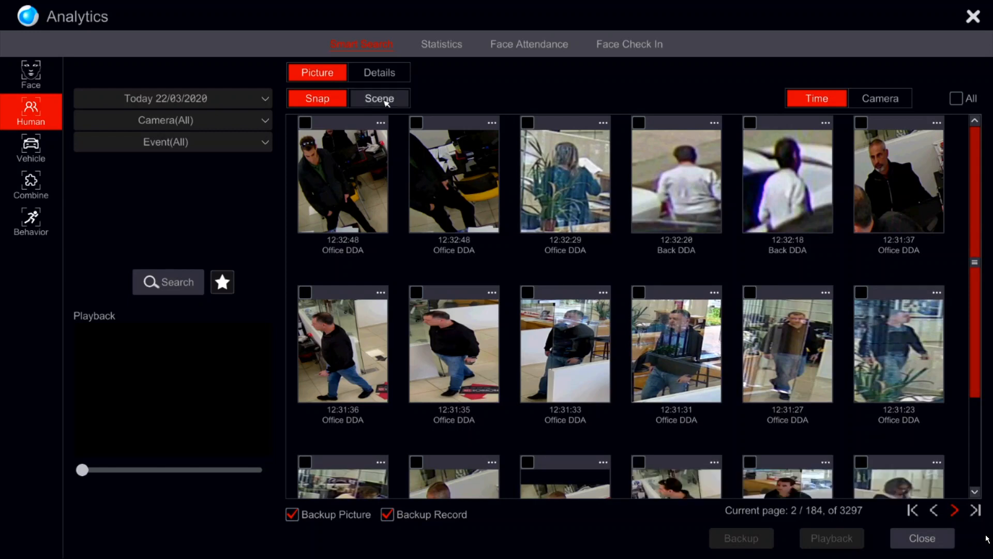
Compare the scene pictures with the snapshots on page 2 of the human results and browse the snapshots
{"action": "left_click", "coordinate": [383, 99]}
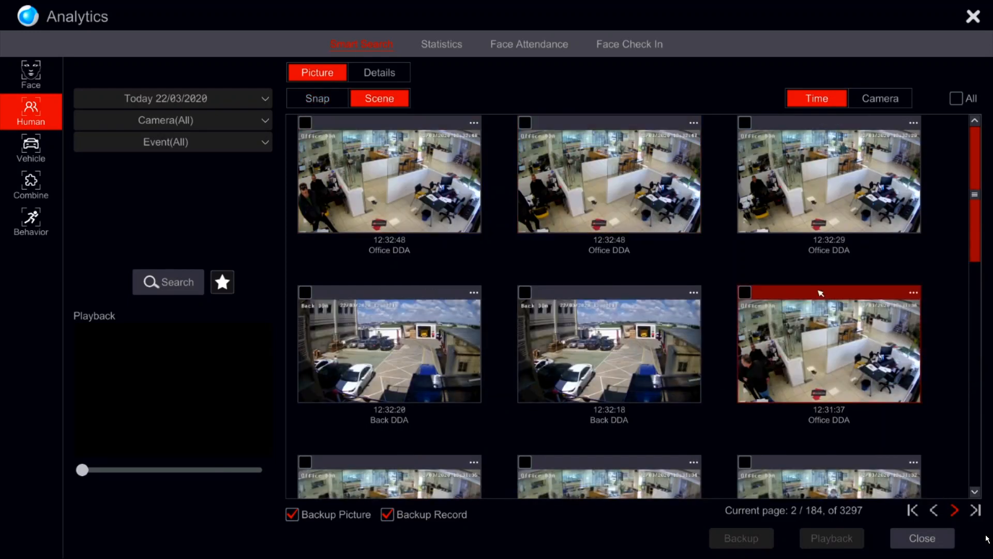
{"action": "left_click", "coordinate": [329, 103]}
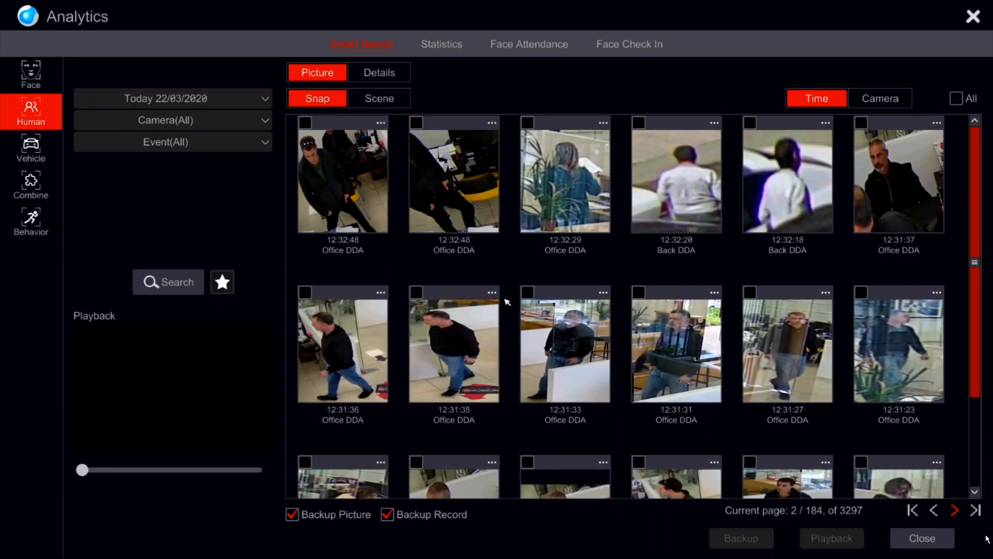
{"action": "scroll", "coordinate": [528, 329], "scroll_direction": "down", "scroll_amount": 2}
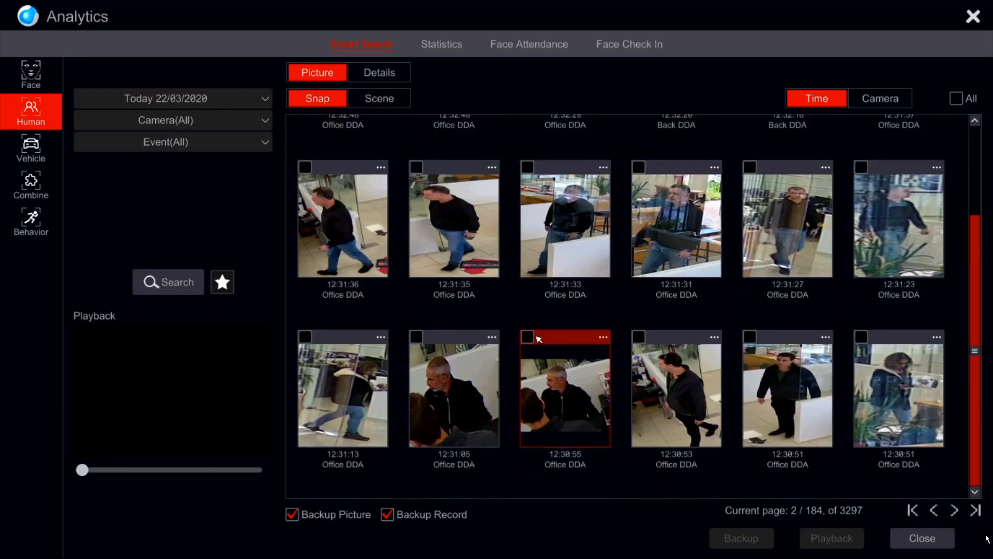
{"action": "scroll", "coordinate": [542, 343], "scroll_direction": "up", "scroll_amount": 2}
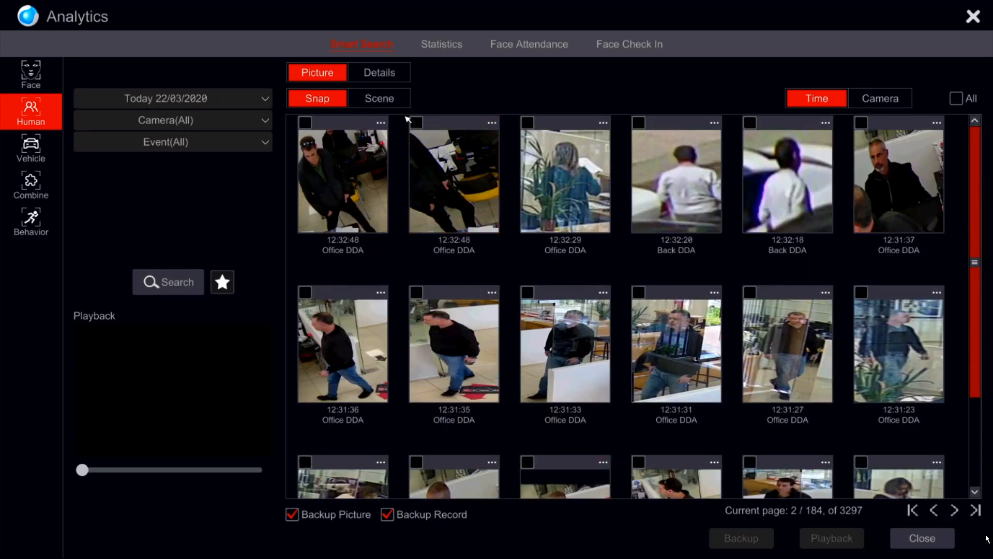
Show the human results as scenes, play the 12:32:18 Back DDA recording in full playback, and return to browse the scenes
{"action": "left_click", "coordinate": [381, 99]}
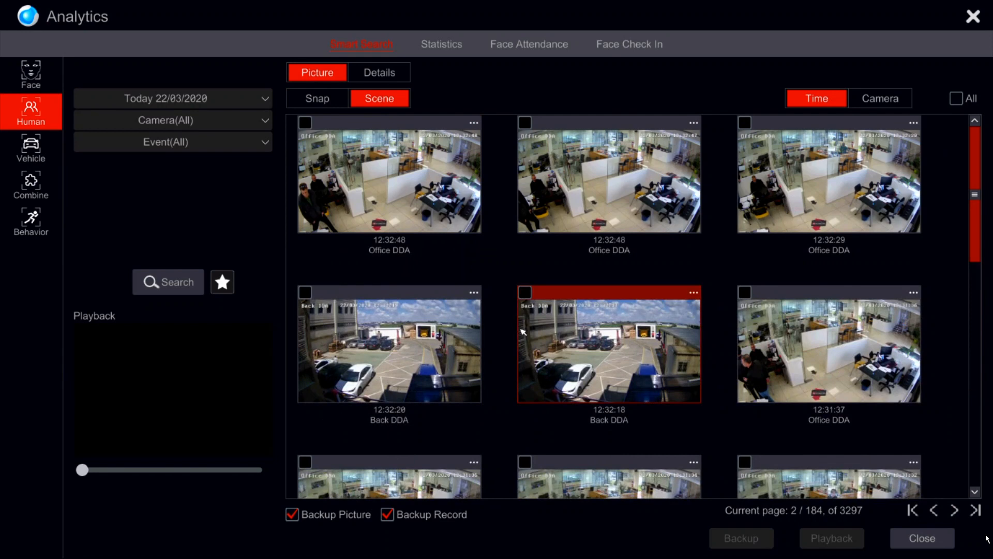
{"action": "left_click", "coordinate": [592, 356]}
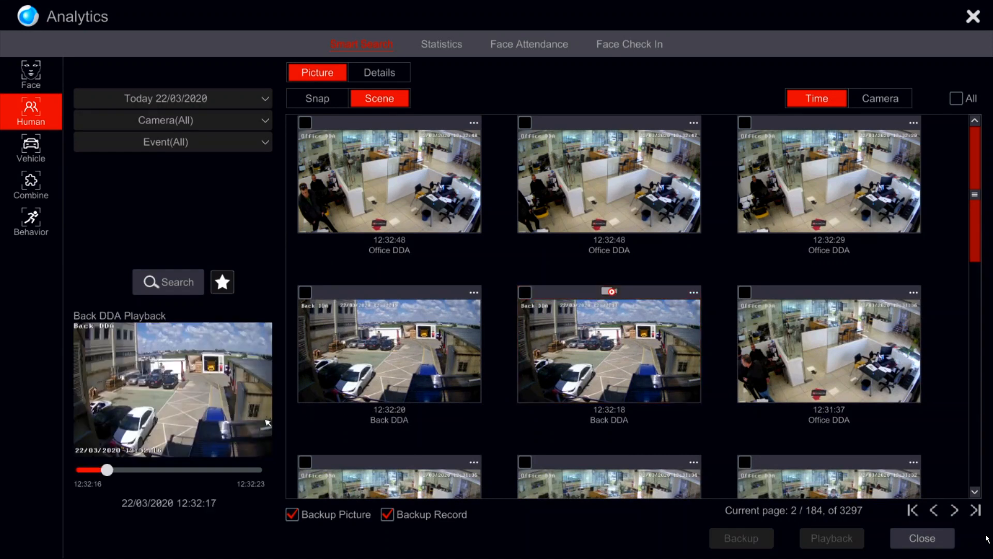
{"action": "double_click", "coordinate": [196, 414]}
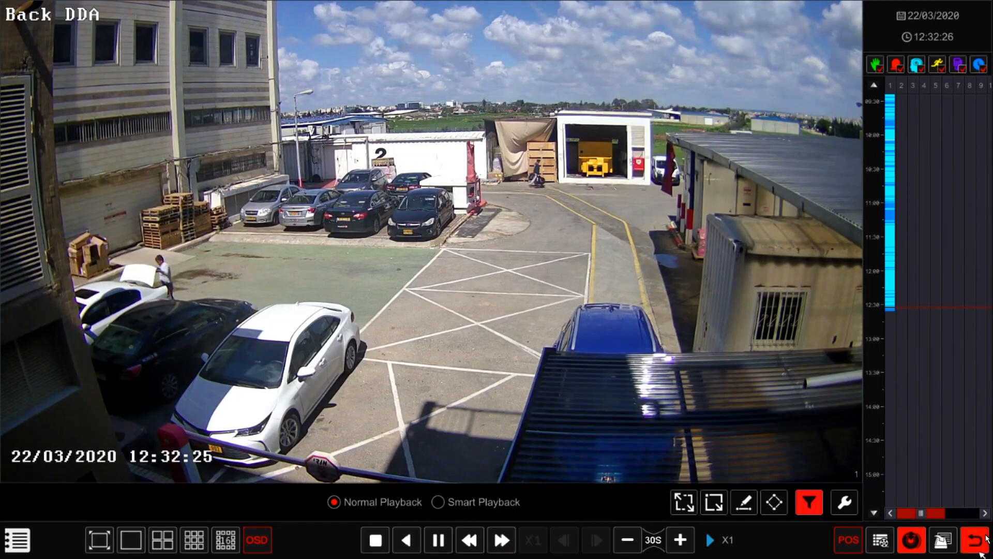
{"action": "left_click", "coordinate": [985, 539]}
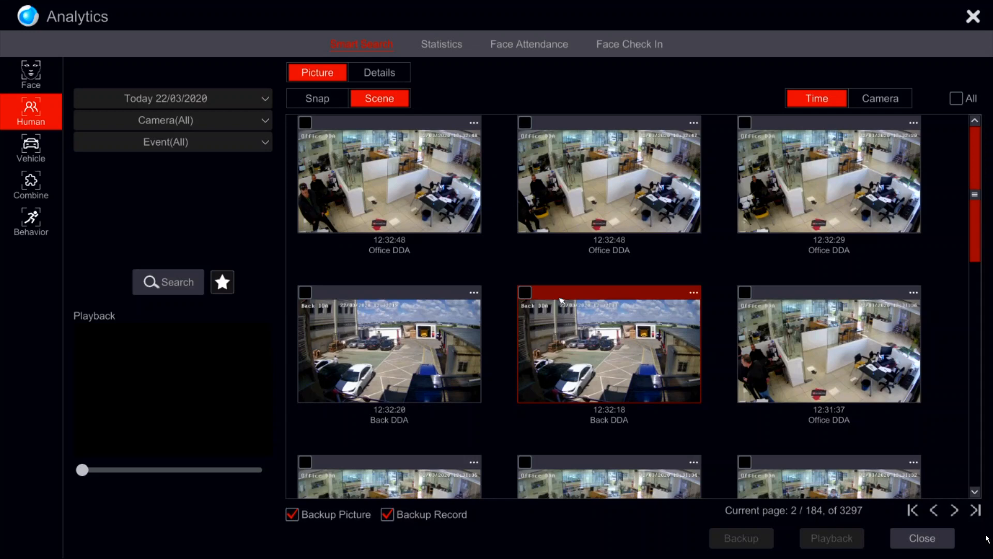
{"action": "scroll", "coordinate": [562, 300], "scroll_direction": "down", "scroll_amount": 5}
{"action": "scroll", "coordinate": [562, 300], "scroll_direction": "down", "scroll_amount": 2}
{"action": "scroll", "coordinate": [560, 301], "scroll_direction": "up", "scroll_amount": 8}
{"action": "left_click", "coordinate": [561, 303]}
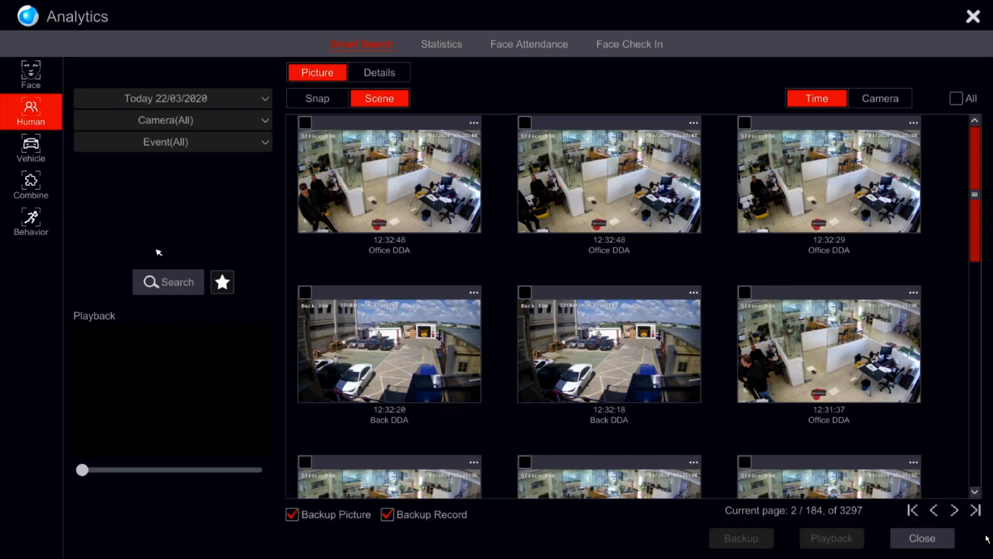
Show the vehicle results, play the 12:32:01 Back DDA detection in full playback, and return to the results
{"action": "left_click", "coordinate": [30, 149]}
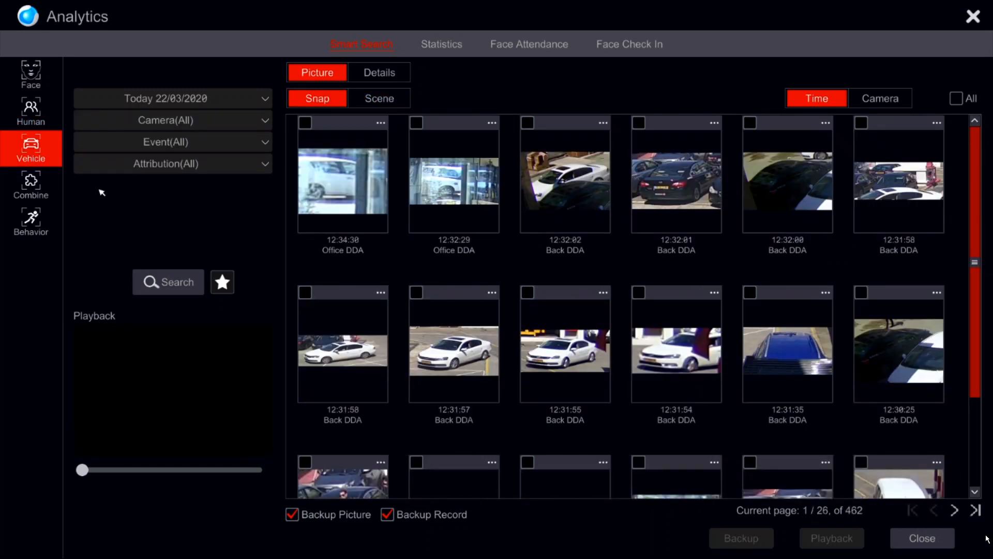
{"action": "left_click", "coordinate": [666, 200]}
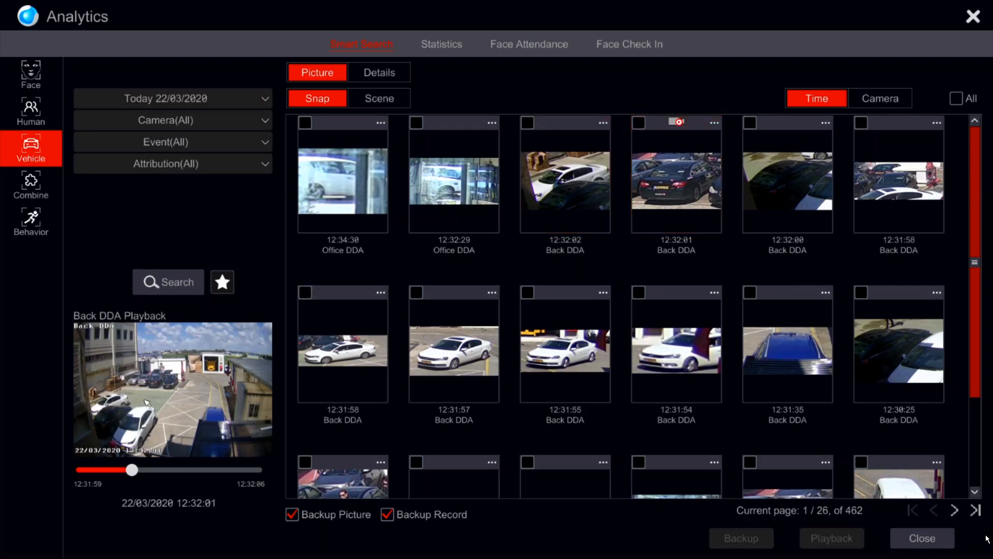
{"action": "double_click", "coordinate": [162, 402]}
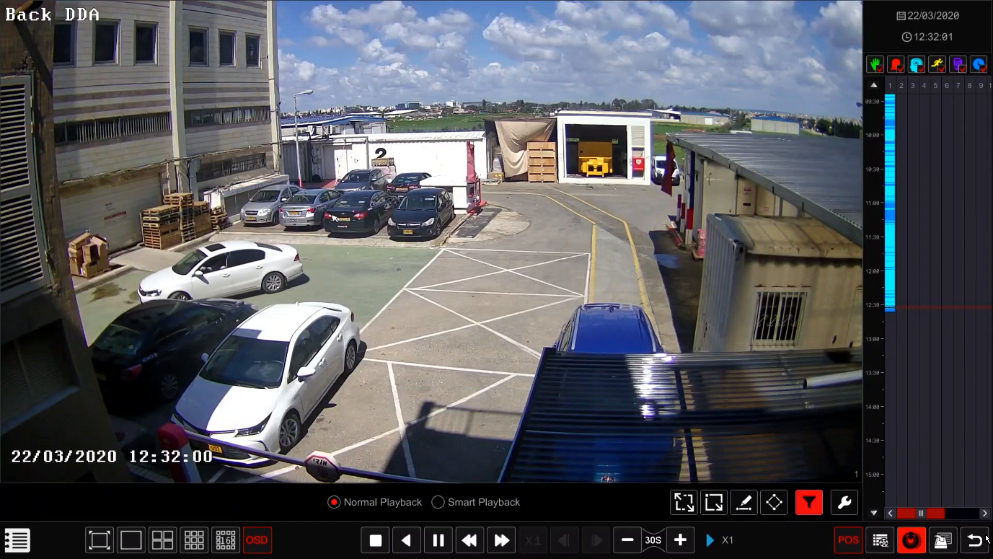
{"action": "left_click", "coordinate": [988, 538]}
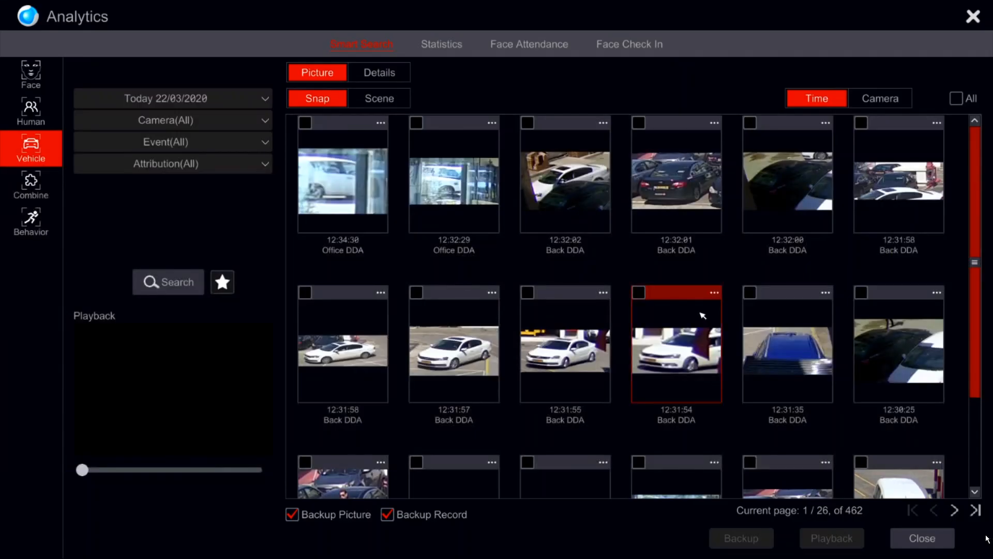
Preview the 12:31:54 vehicle and the first third-row vehicle, and play the second third-row Office DDA result in full playback before leaving it
{"action": "left_click", "coordinate": [687, 348]}
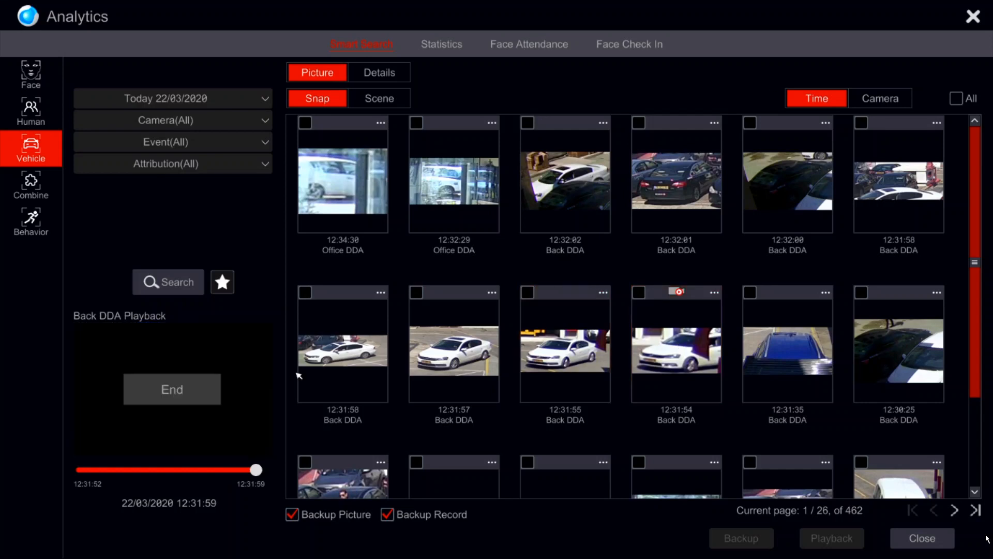
{"action": "left_click", "coordinate": [328, 482]}
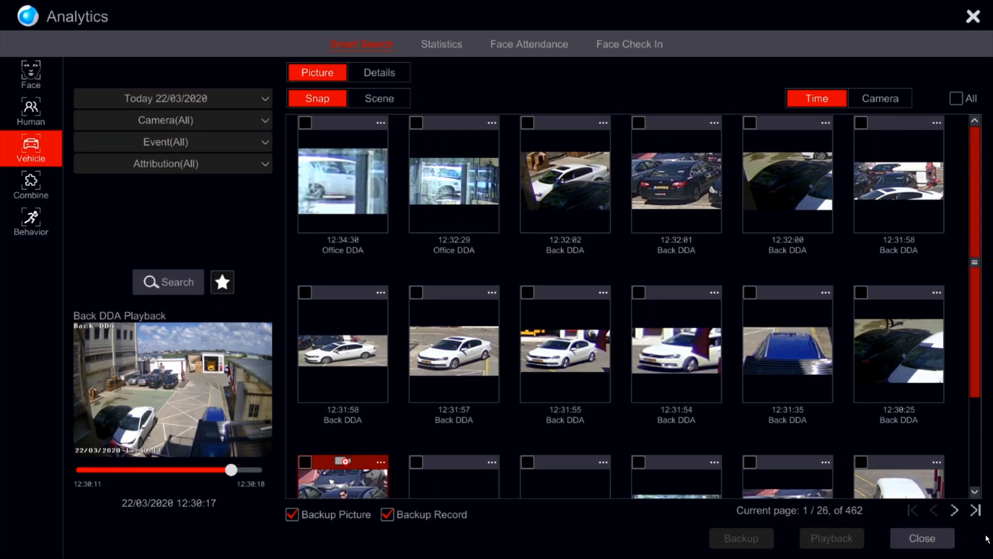
{"action": "left_click", "coordinate": [441, 495]}
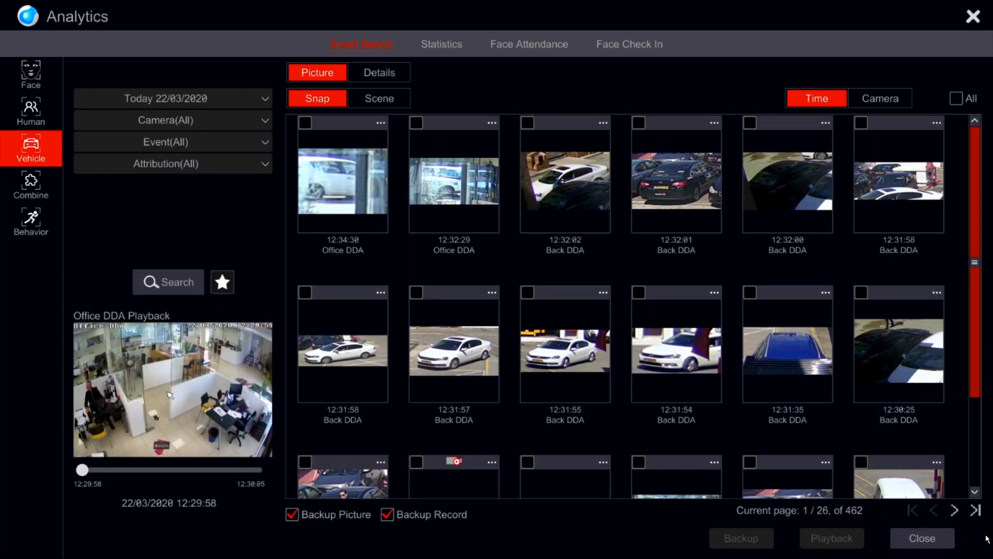
{"action": "double_click", "coordinate": [169, 396]}
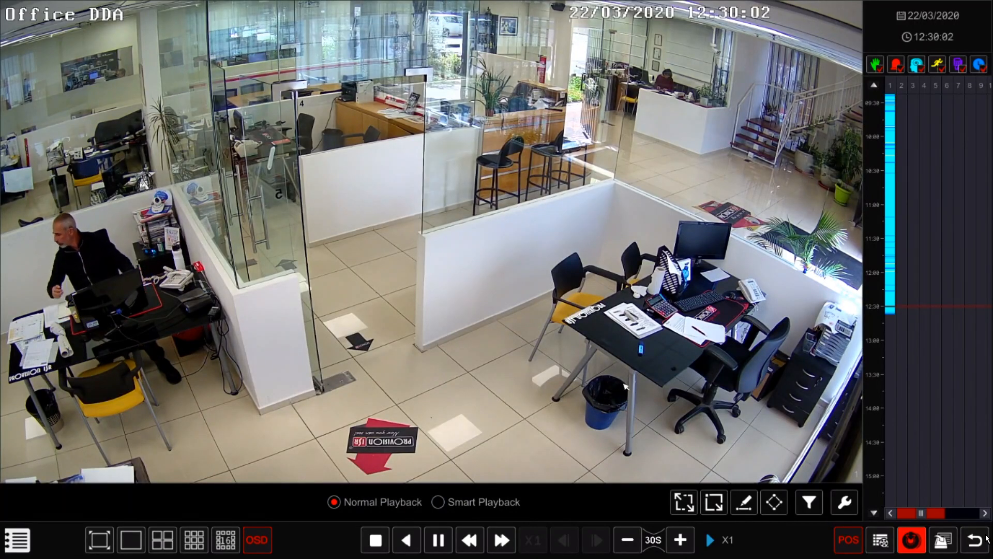
{"action": "left_click", "coordinate": [987, 539]}
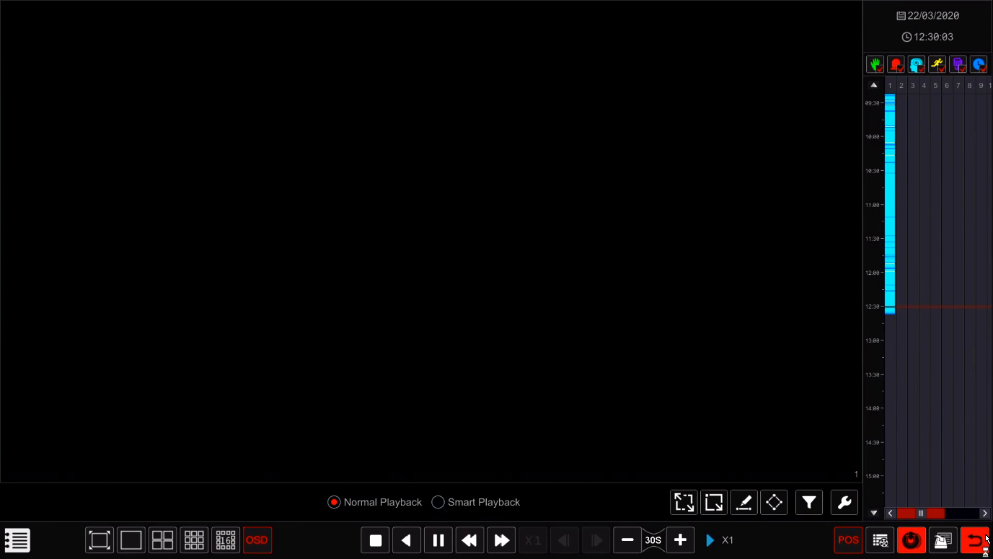
Preview the 12:32:29 Office DDA vehicle, play it in full playback, and return to the vehicle results
{"action": "left_click", "coordinate": [459, 183]}
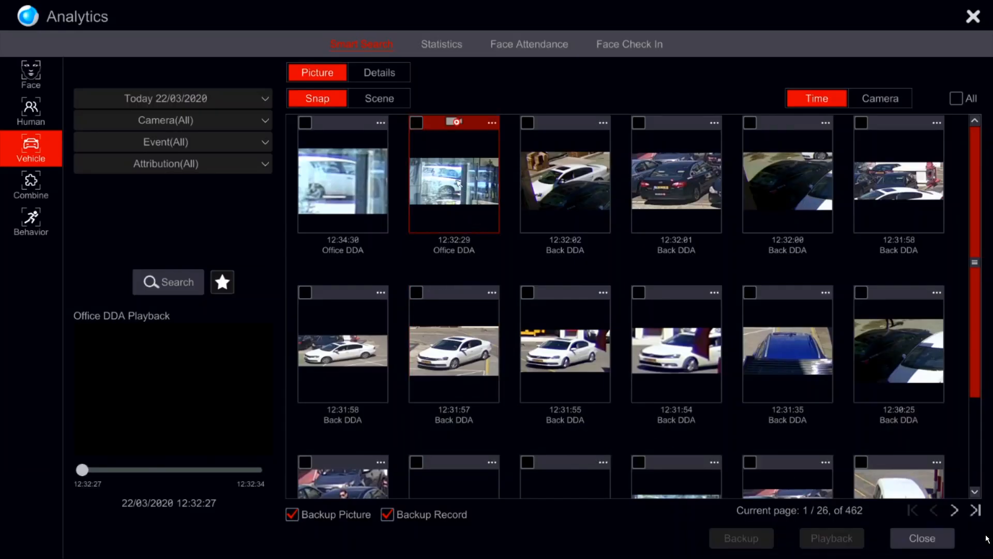
{"action": "double_click", "coordinate": [213, 384]}
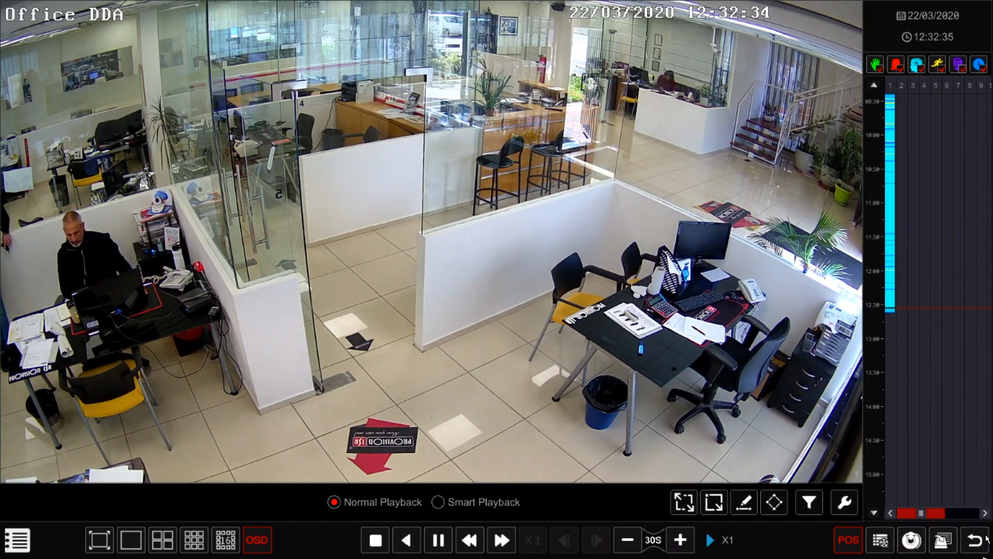
{"action": "left_click", "coordinate": [985, 539]}
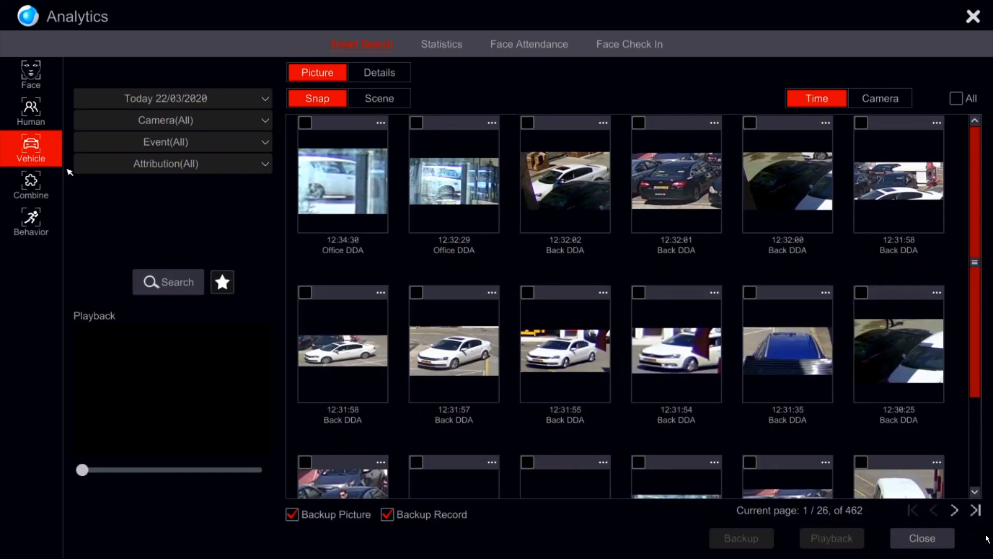
Search today's vehicle detections on the Street Counting camera with the attribution limited to 2 Wheel Vehicle
{"action": "left_click", "coordinate": [149, 121]}
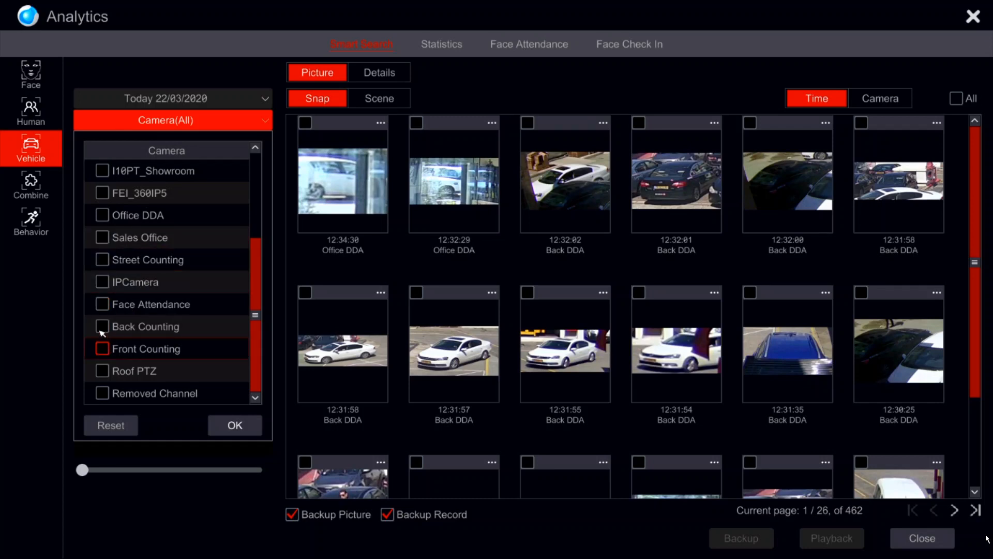
{"action": "scroll", "coordinate": [102, 282], "scroll_direction": "up", "scroll_amount": 2}
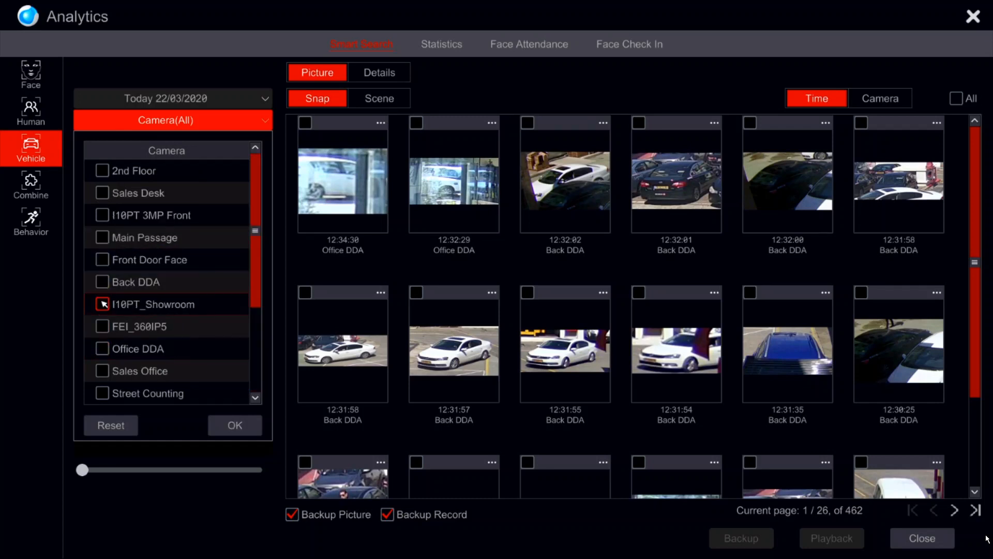
{"action": "left_click", "coordinate": [102, 394]}
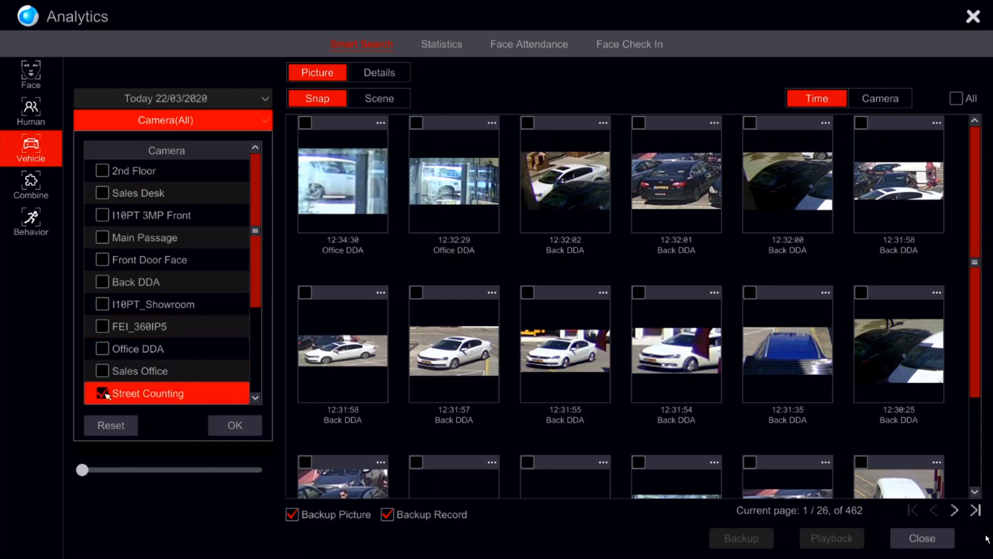
{"action": "left_click", "coordinate": [229, 424]}
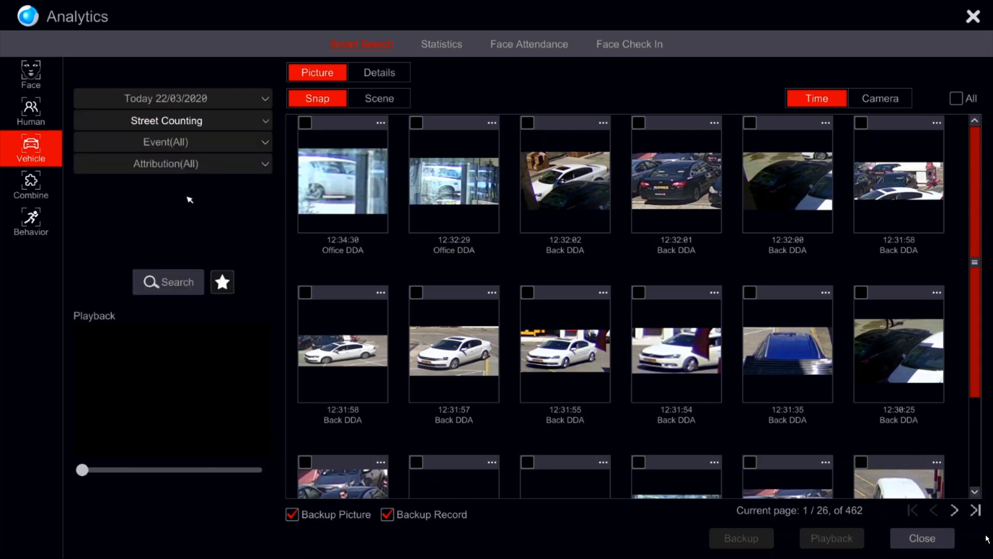
{"action": "left_click", "coordinate": [186, 165]}
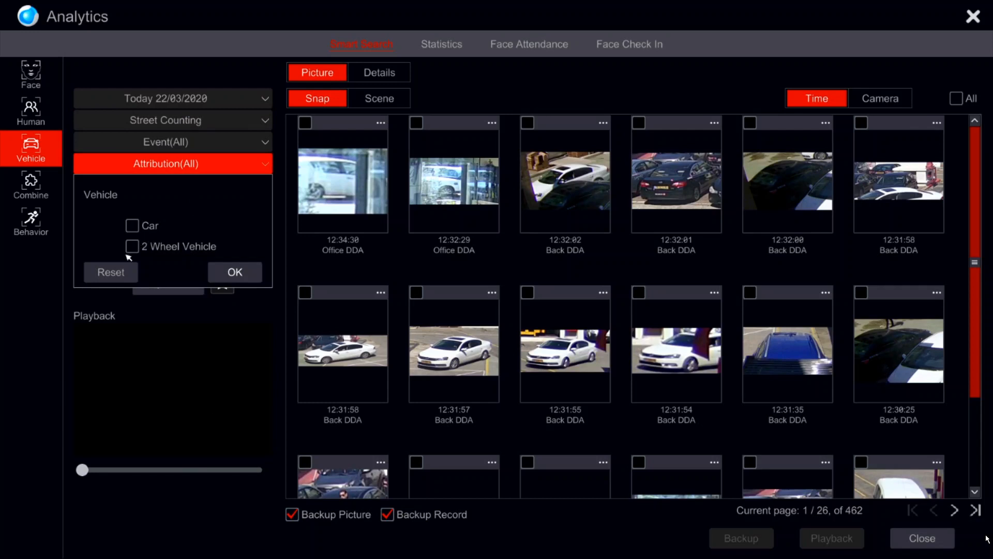
{"action": "left_click", "coordinate": [230, 274]}
{"action": "left_click", "coordinate": [198, 284]}
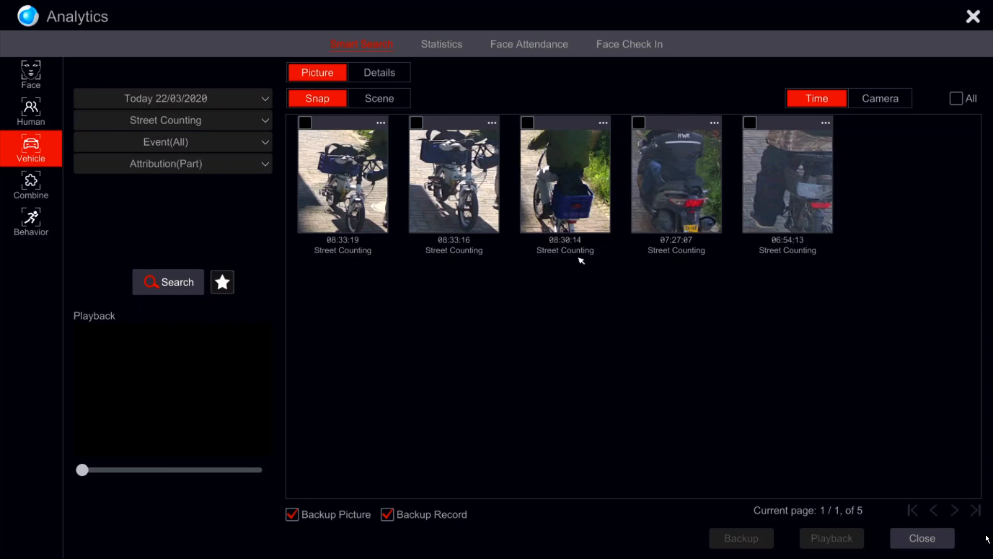
Preview the 08:30:14 and 08:33:16 Street Counting detections, and open the 08:30:14 recording in full playback
{"action": "left_click", "coordinate": [566, 223]}
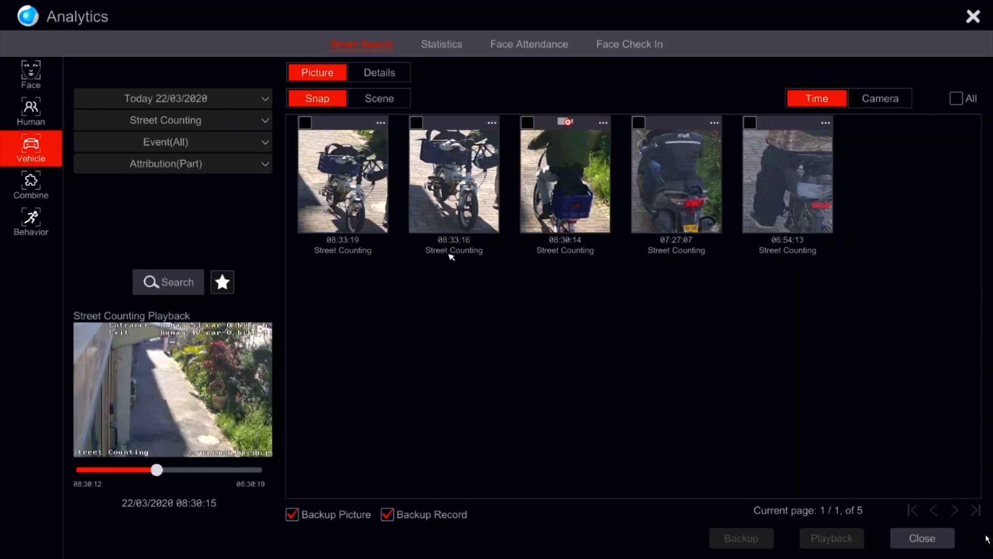
{"action": "left_click", "coordinate": [463, 200]}
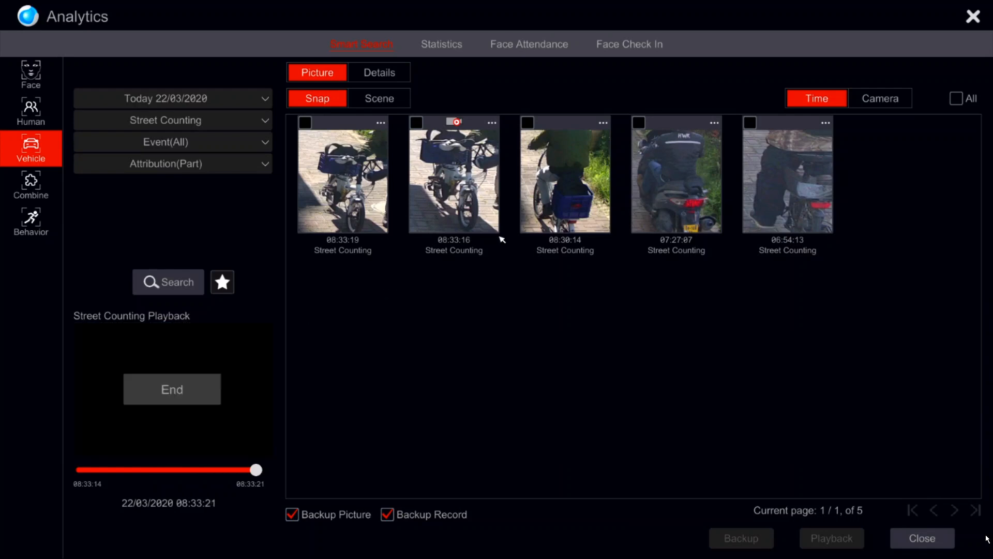
{"action": "left_click", "coordinate": [552, 220]}
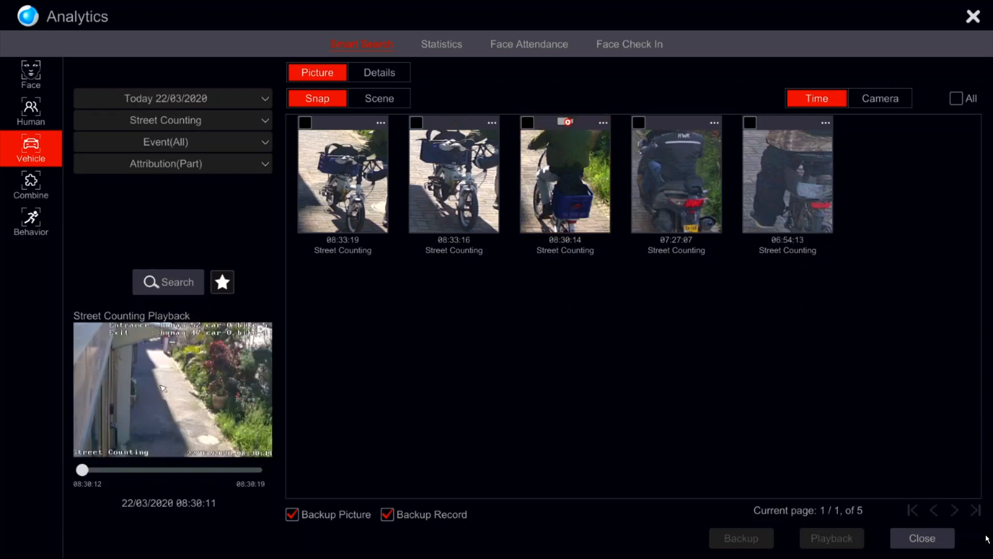
{"action": "double_click", "coordinate": [132, 387]}
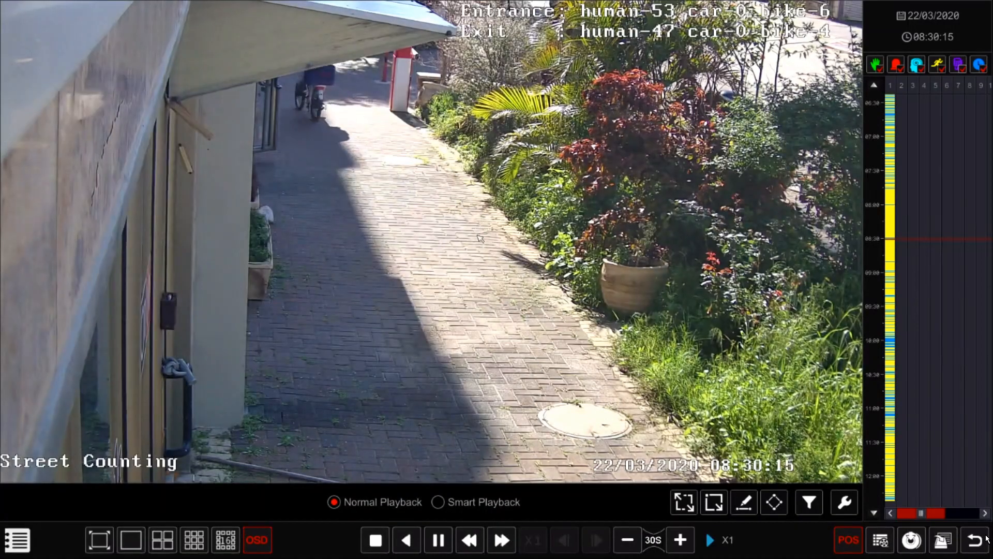
Play the Street Counting recording backward and forward twice around 08:30:14, pause it, and return to the search results
{"action": "left_click", "coordinate": [407, 540]}
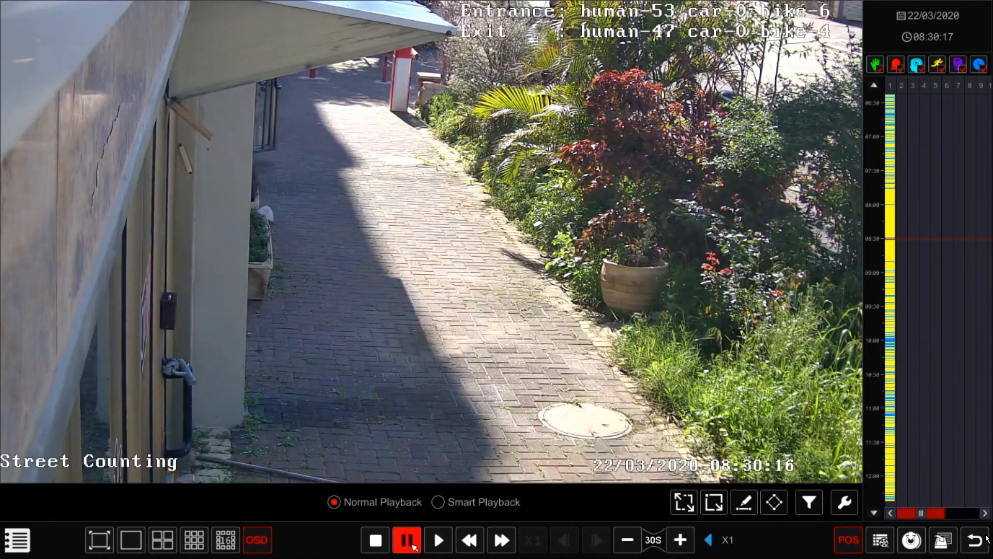
{"action": "left_click", "coordinate": [429, 545]}
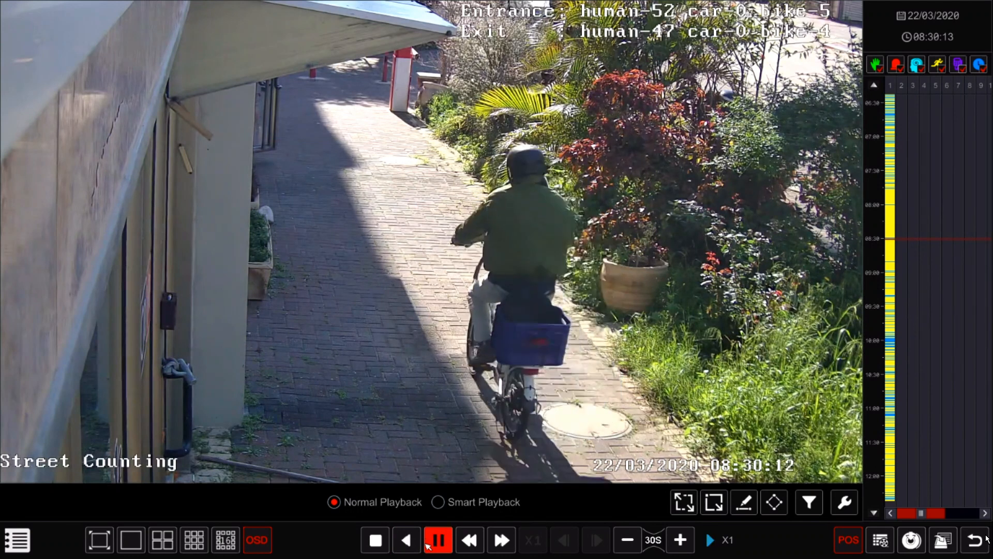
{"action": "left_click", "coordinate": [408, 541]}
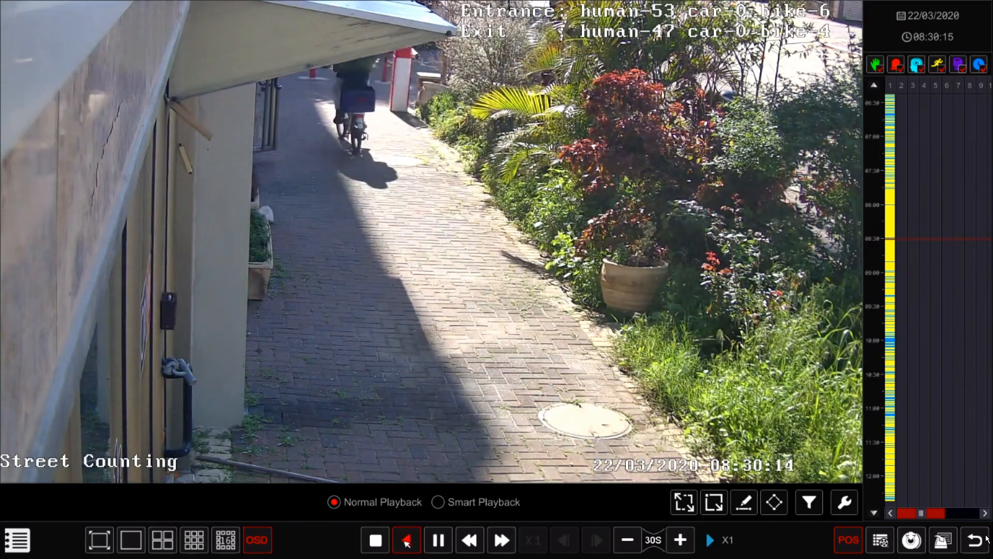
{"action": "left_click", "coordinate": [435, 544]}
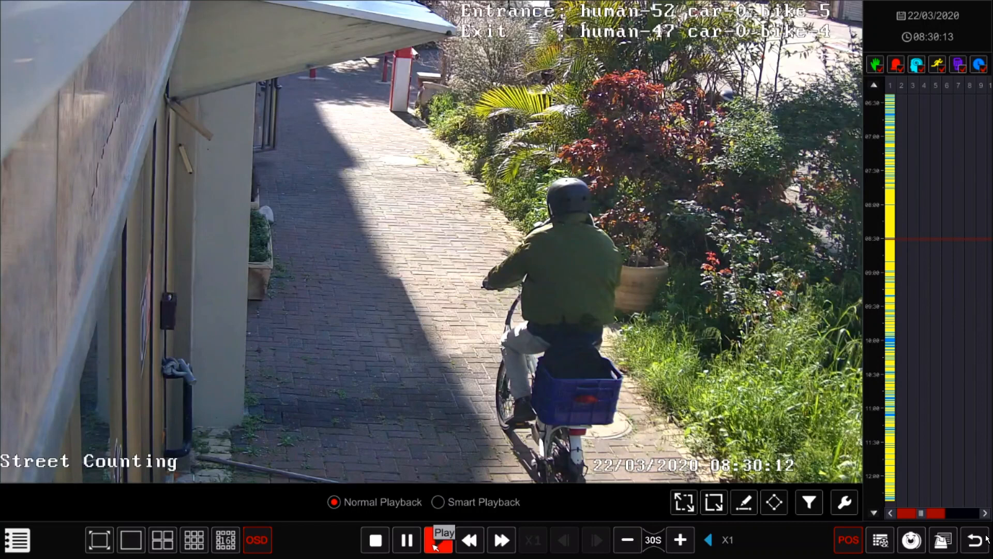
{"action": "left_click", "coordinate": [436, 544]}
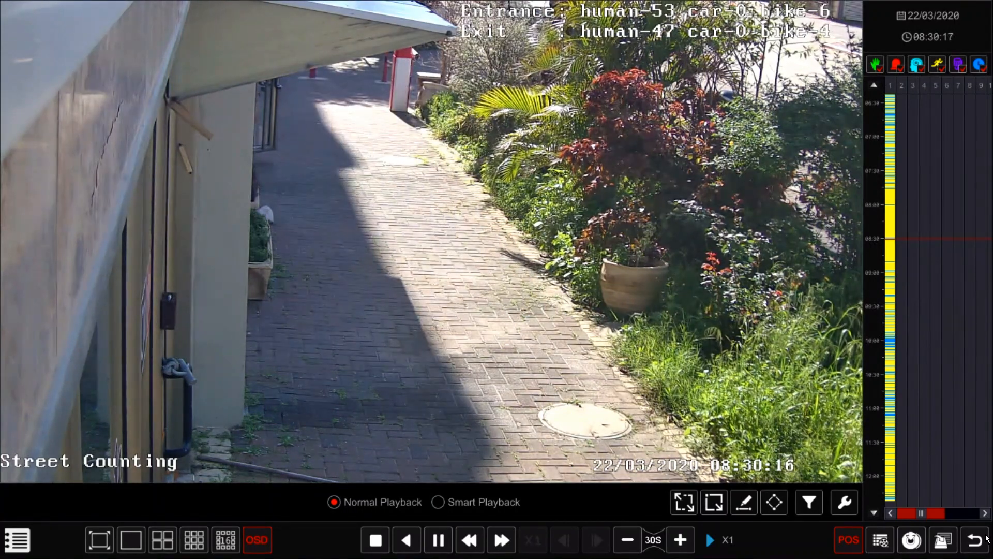
{"action": "left_click", "coordinate": [439, 540]}
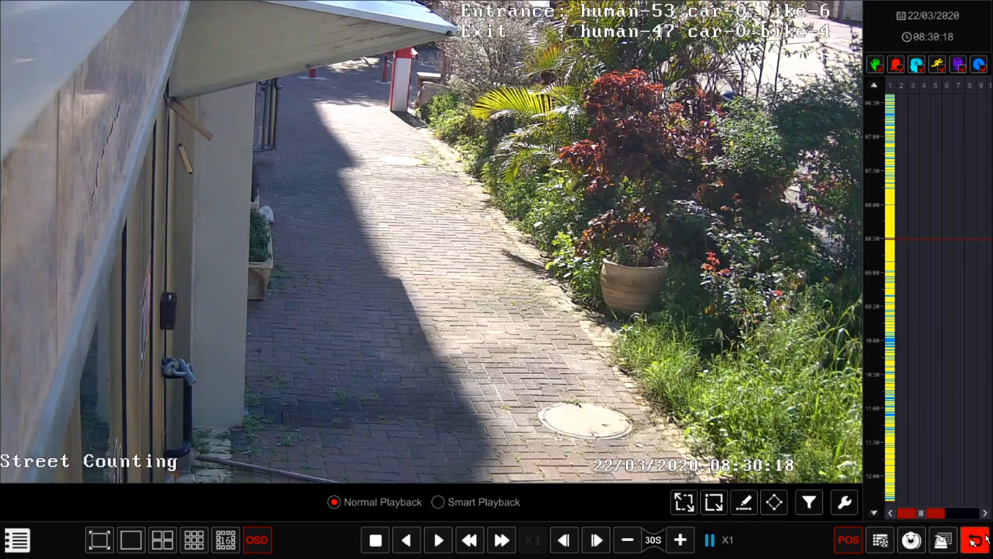
{"action": "left_click", "coordinate": [976, 539]}
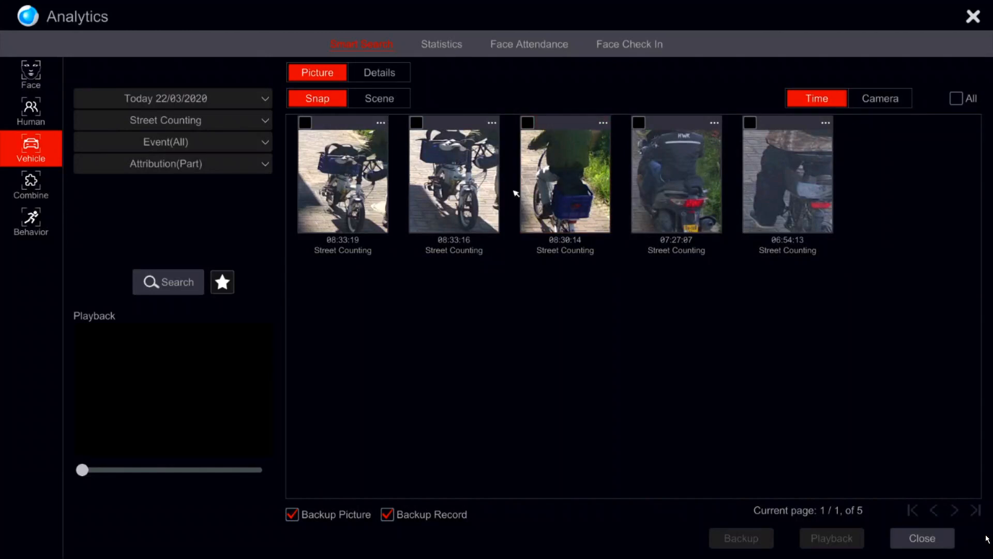
Show the two-wheeler results as scenes, select the 08:33:19 and 08:33:16 pictures, and view their backup options without exporting
{"action": "left_click", "coordinate": [359, 99]}
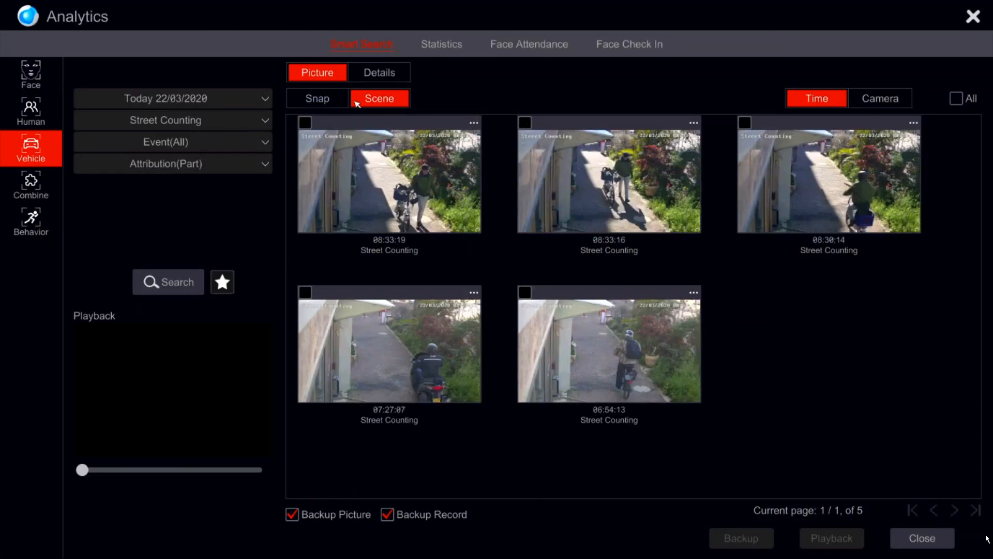
{"action": "left_click", "coordinate": [308, 122]}
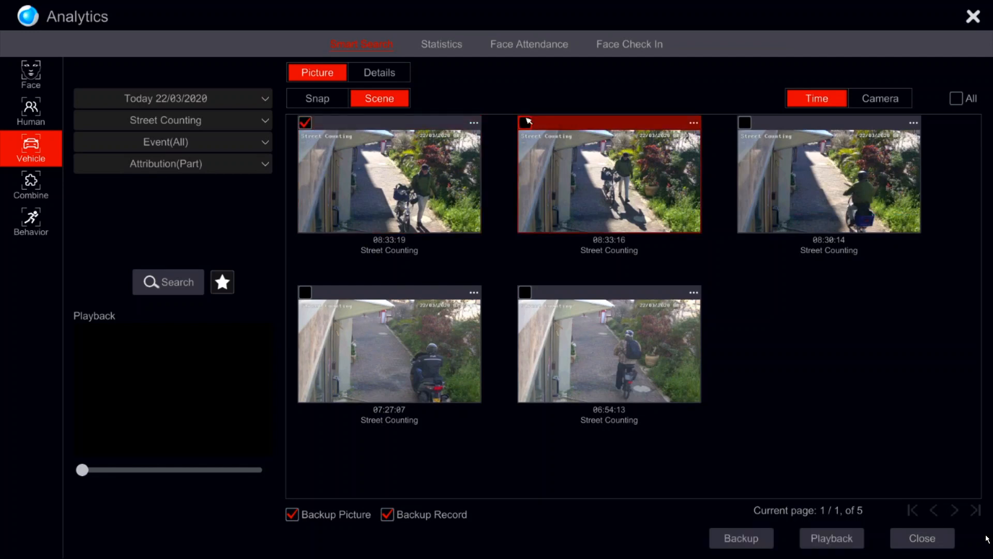
{"action": "left_click", "coordinate": [526, 122]}
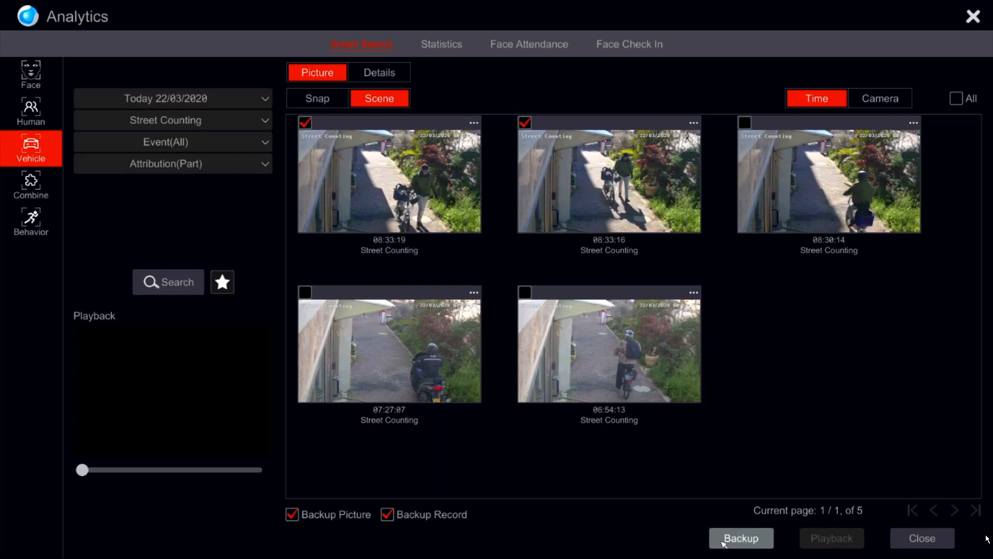
{"action": "left_click", "coordinate": [724, 543]}
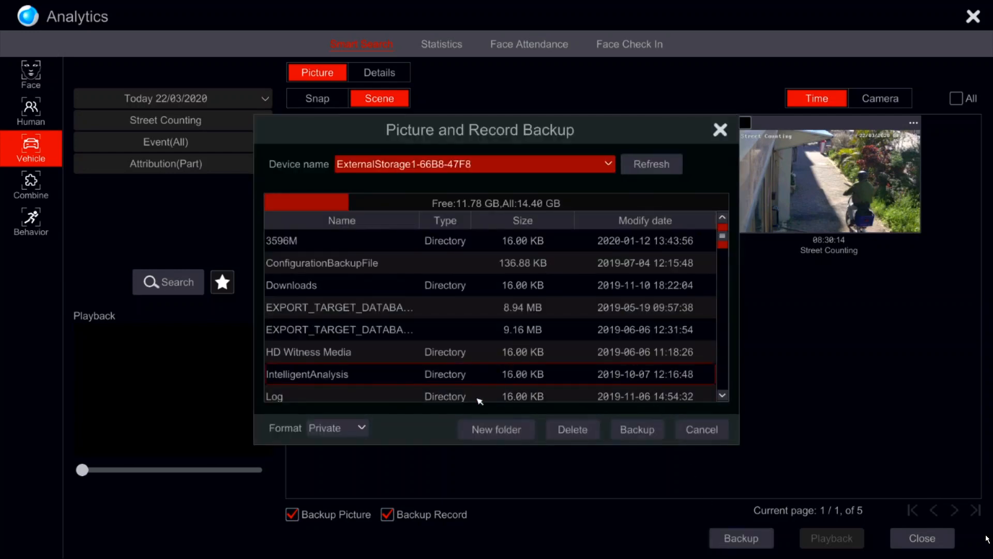
{"action": "left_click", "coordinate": [699, 429]}
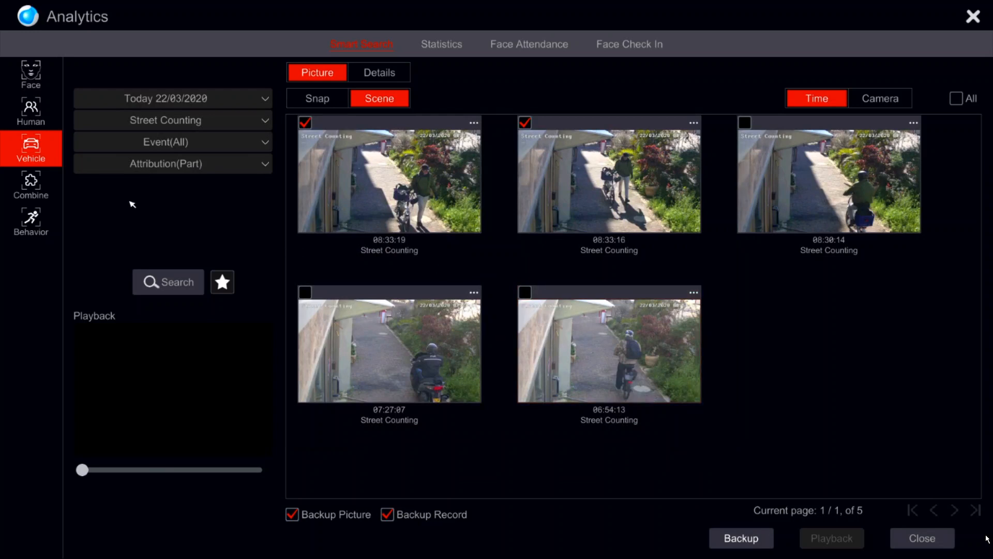
Run a combined search of today's detections with all cameras, events and attributions, and close the analytics window
{"action": "left_click", "coordinate": [54, 176]}
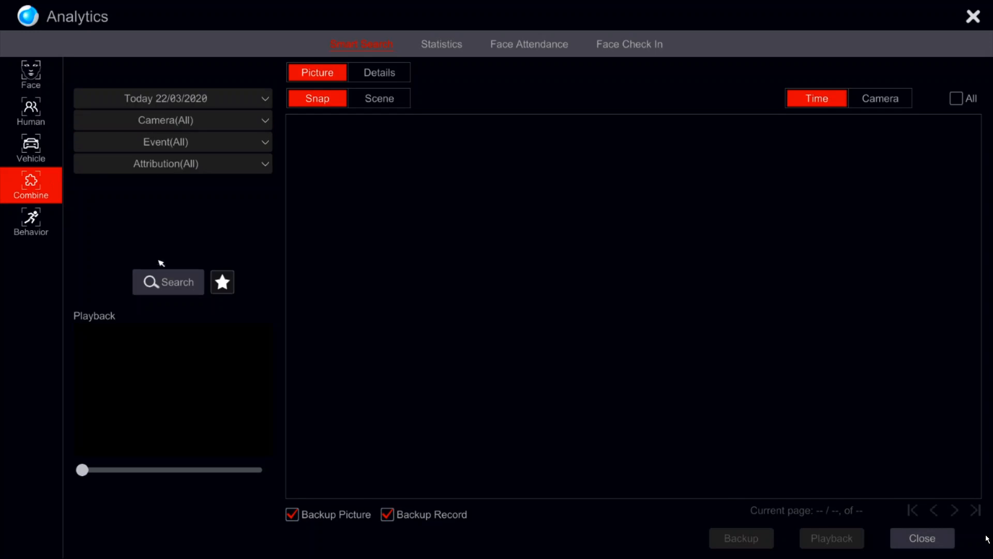
{"action": "left_click", "coordinate": [173, 167]}
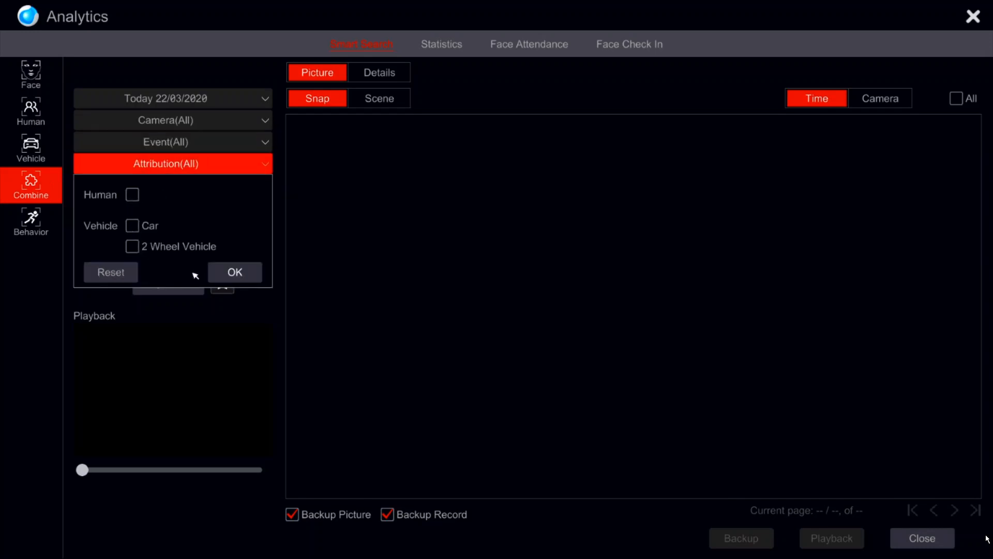
{"action": "left_click", "coordinate": [171, 317]}
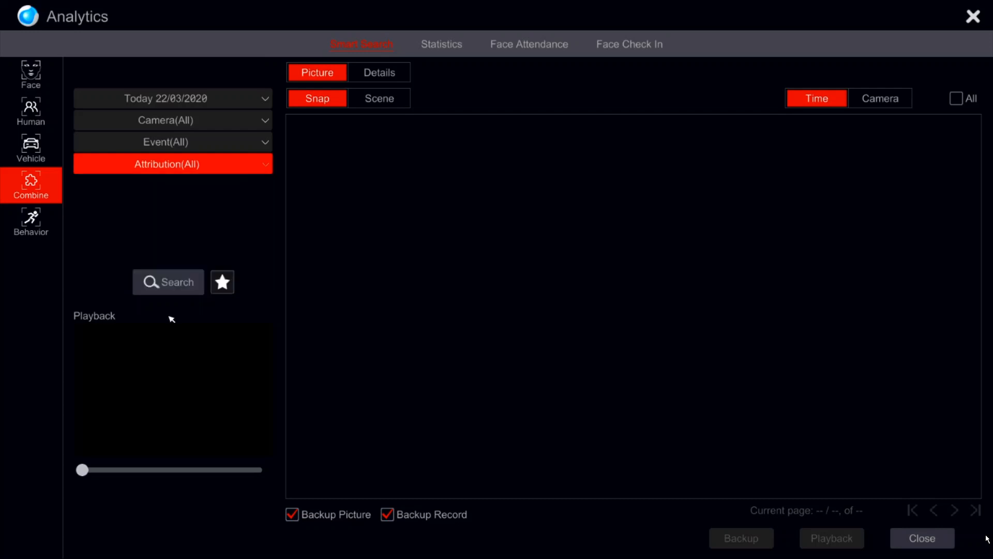
{"action": "left_click", "coordinate": [170, 283]}
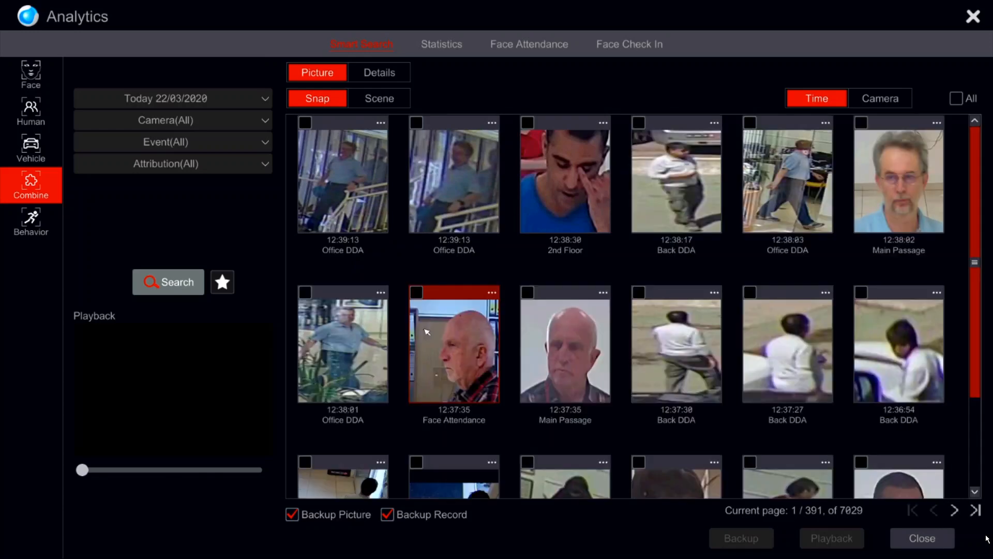
{"action": "left_click", "coordinate": [972, 17]}
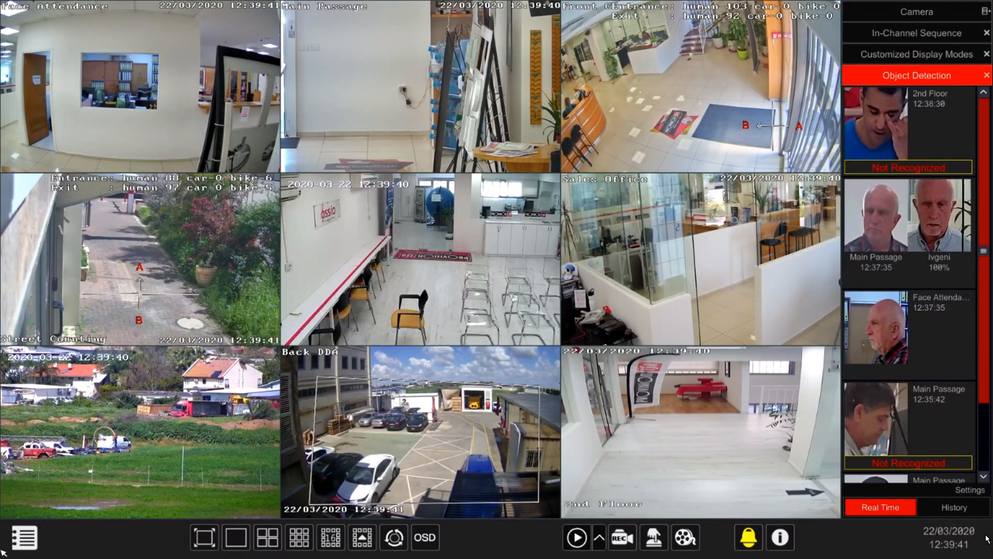
Open the recorder's Add camera settings and show the cameras available for quick add
{"action": "left_click", "coordinate": [24, 537]}
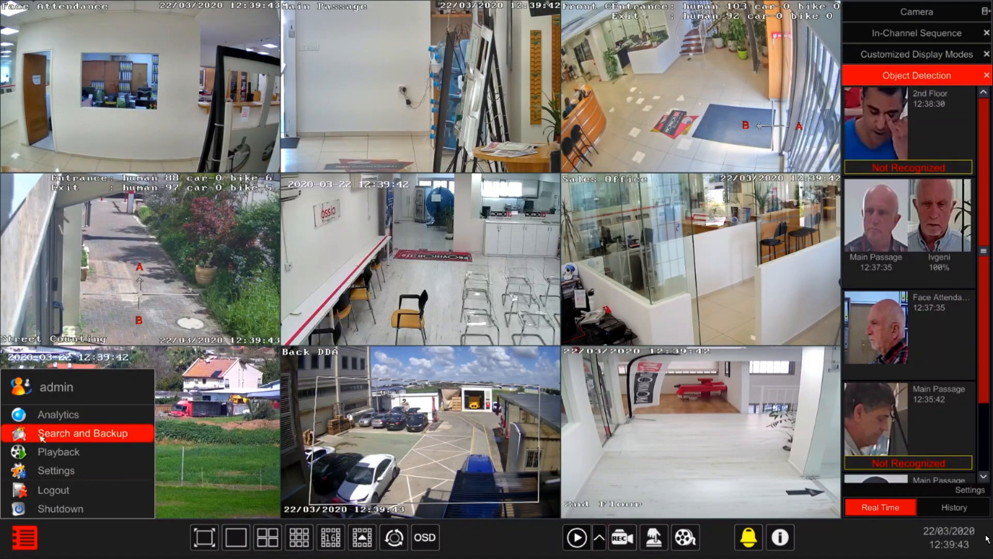
{"action": "left_click", "coordinate": [47, 474]}
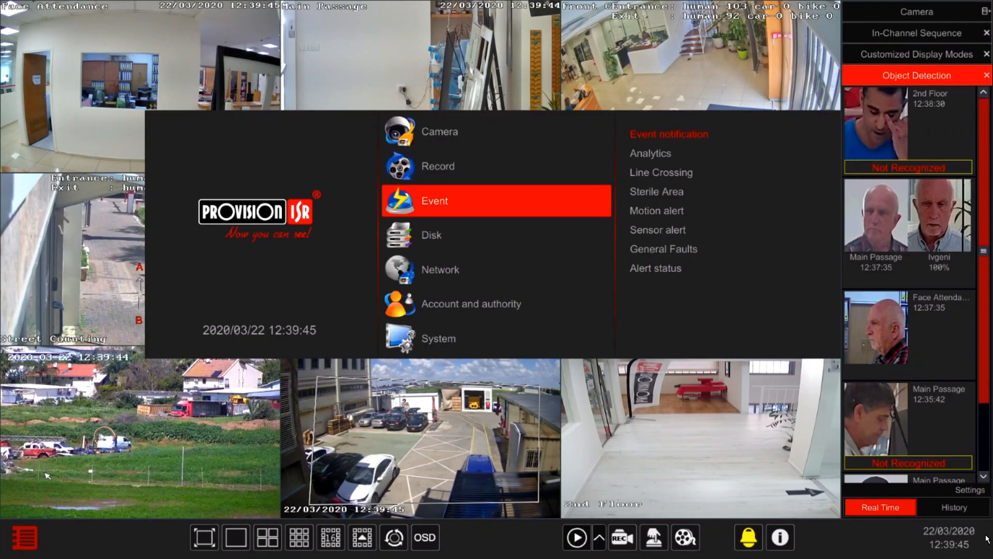
{"action": "left_click", "coordinate": [431, 145]}
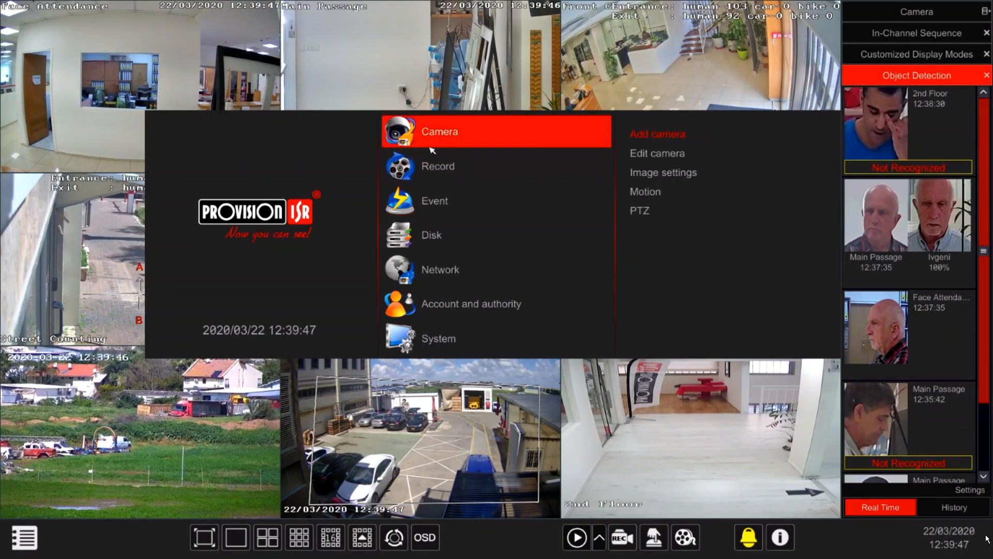
{"action": "left_click", "coordinate": [647, 142]}
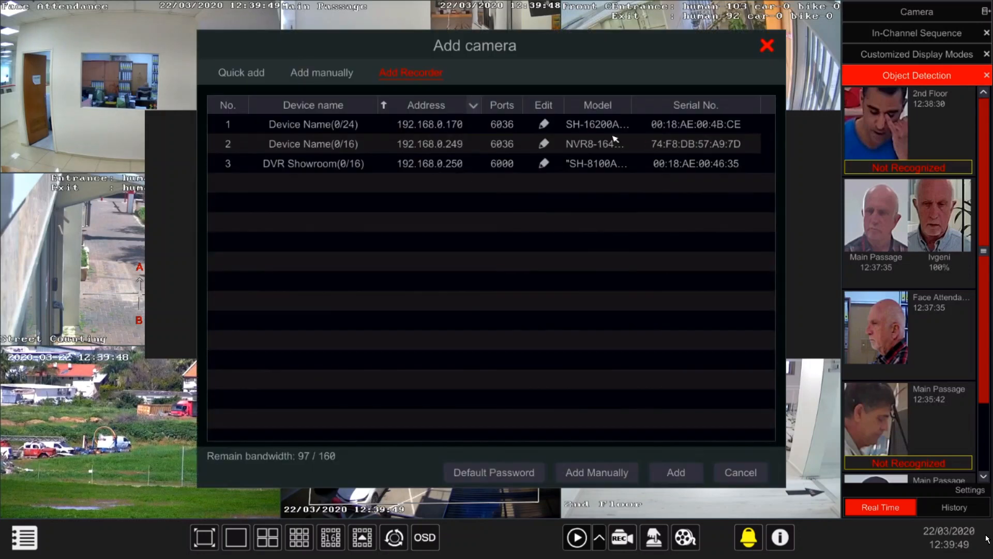
{"action": "left_click", "coordinate": [257, 78]}
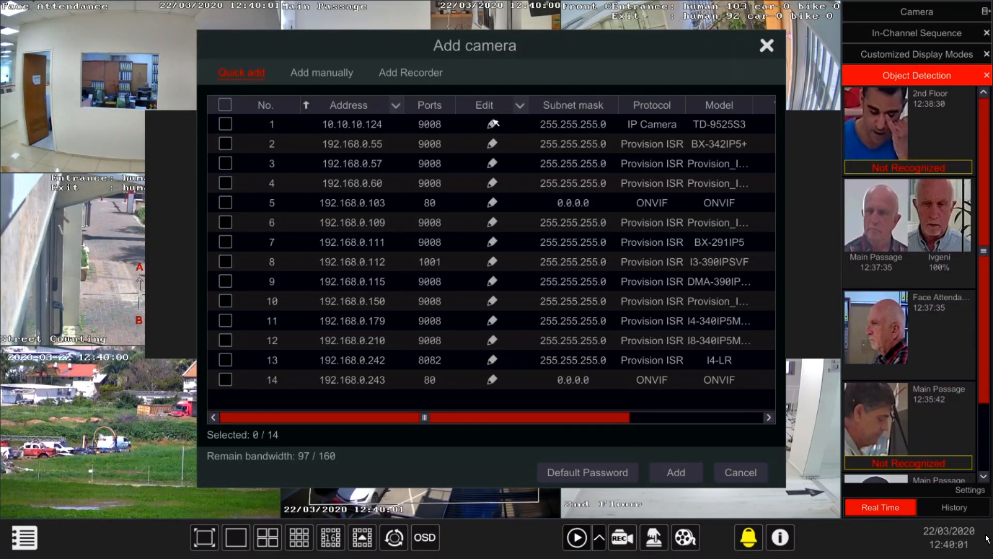
Show the manual camera entry form, open its address for editing, and view the available protocols
{"action": "left_click", "coordinate": [335, 74]}
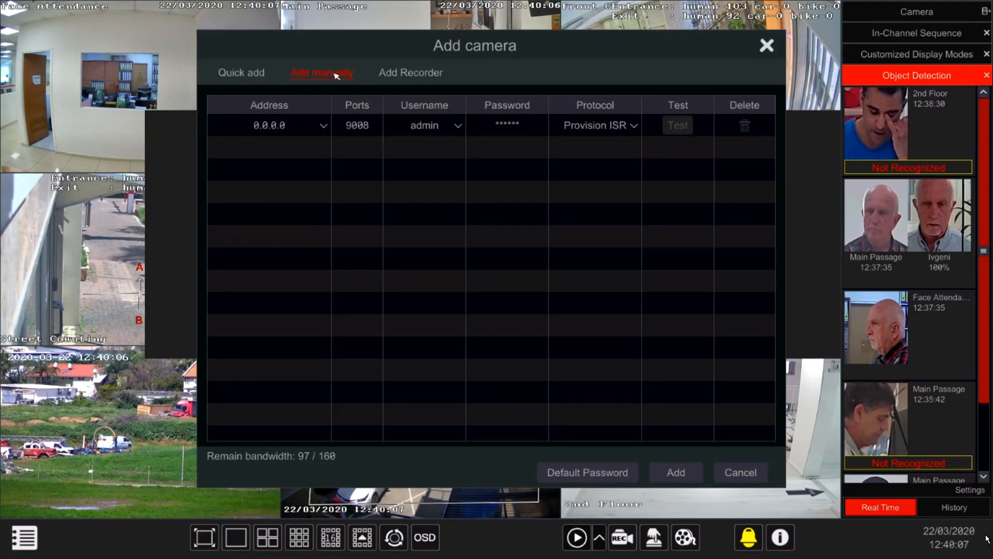
{"action": "left_click", "coordinate": [283, 126]}
{"action": "left_click", "coordinate": [283, 126]}
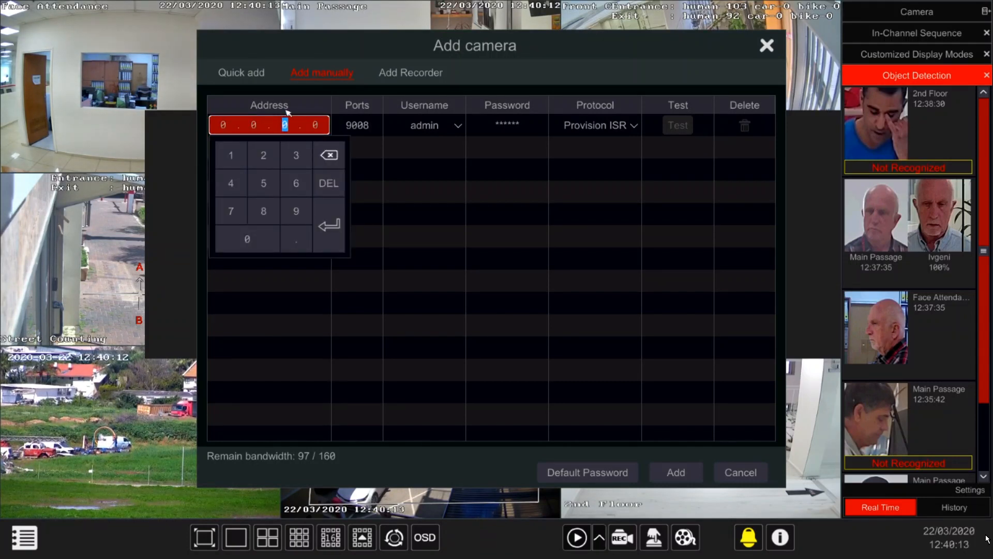
{"action": "left_click", "coordinate": [289, 108]}
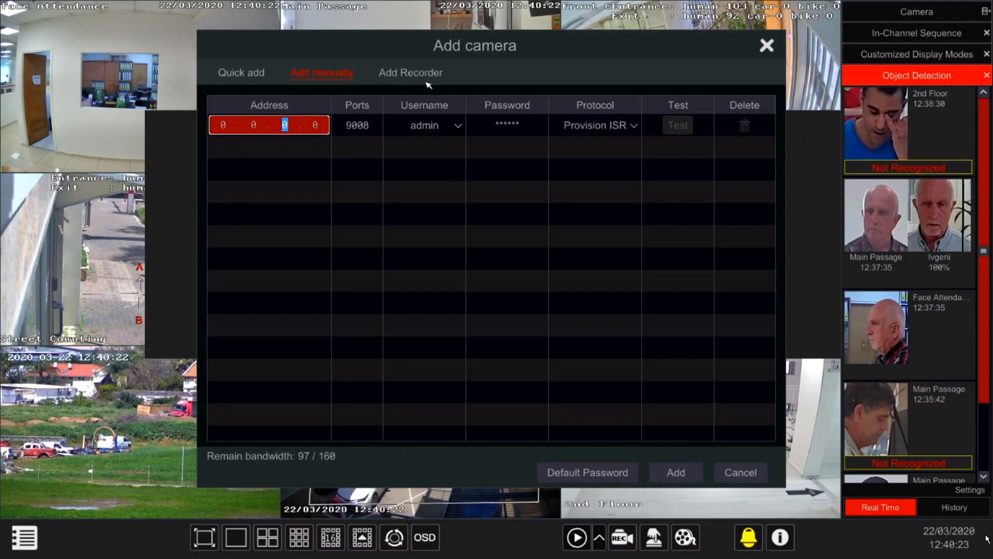
{"action": "left_click", "coordinate": [580, 129]}
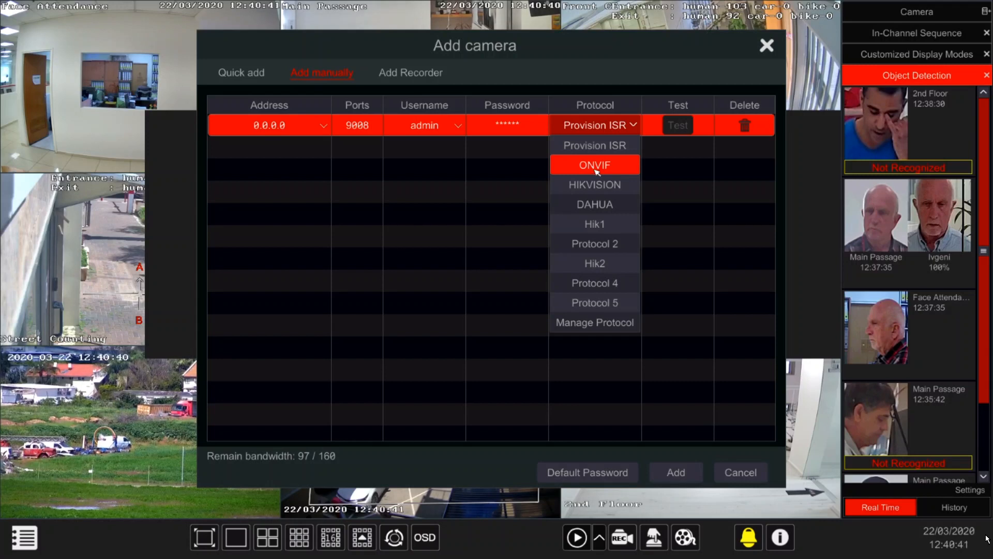
{"action": "left_click", "coordinate": [428, 73]}
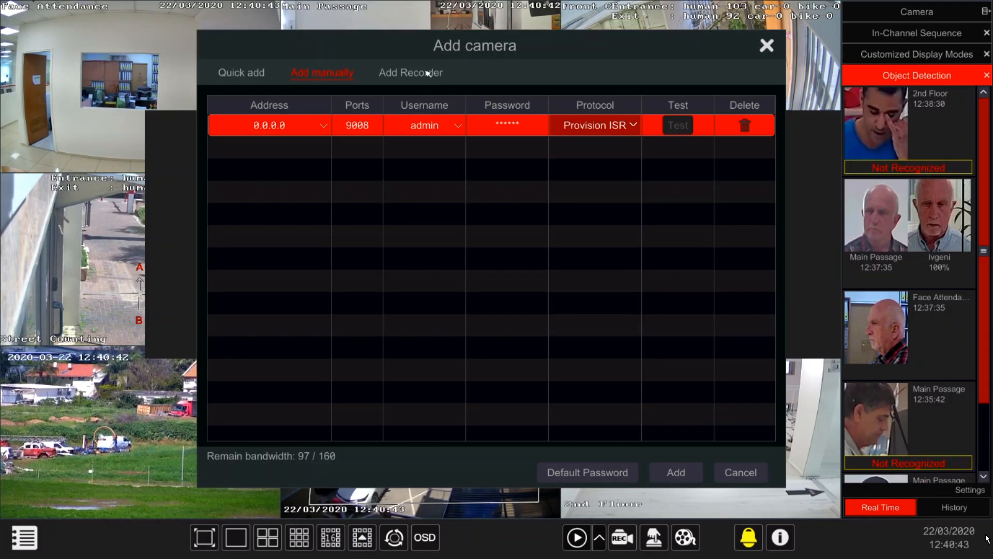
Try selecting remote channels 1 and 2 in the manual Add Recorder Channel form, clear channel 2, and leave without adding any
{"action": "left_click", "coordinate": [427, 73]}
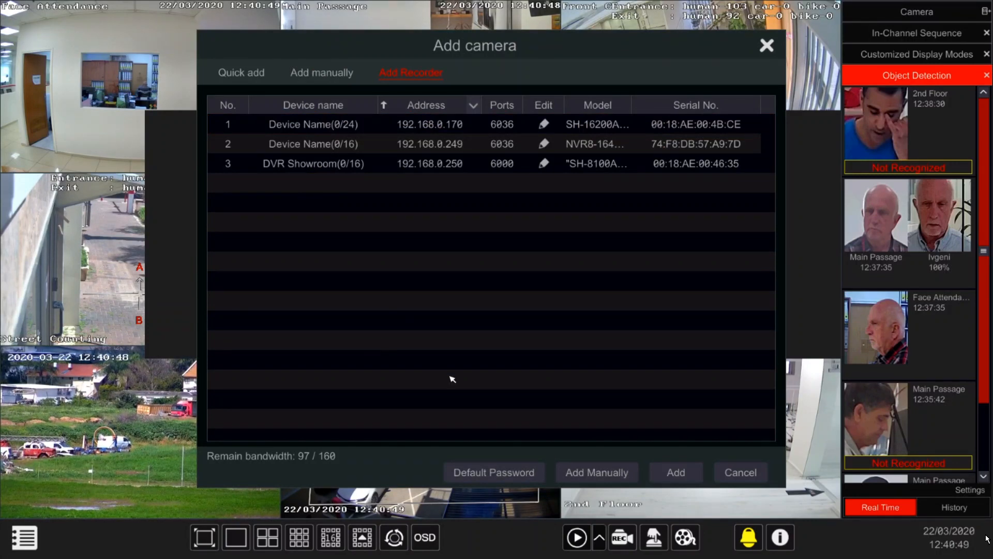
{"action": "left_click", "coordinate": [590, 476]}
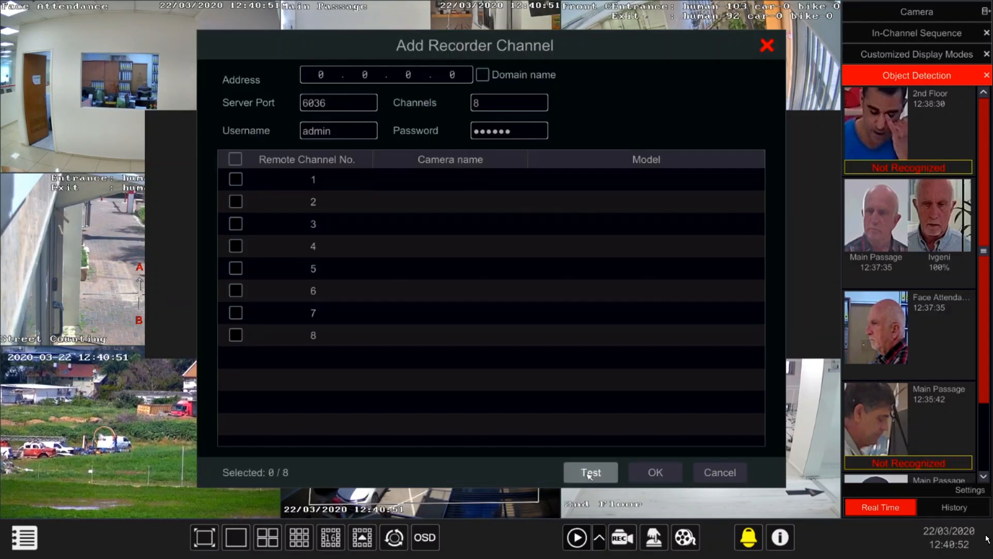
{"action": "left_click", "coordinate": [236, 180]}
{"action": "left_click", "coordinate": [236, 202]}
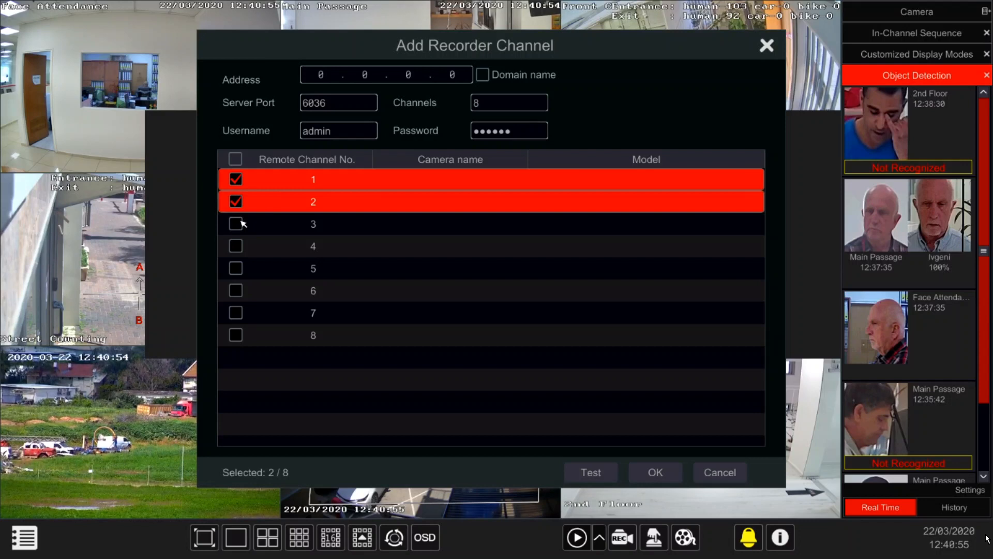
{"action": "left_click", "coordinate": [236, 224]}
{"action": "left_click", "coordinate": [236, 224]}
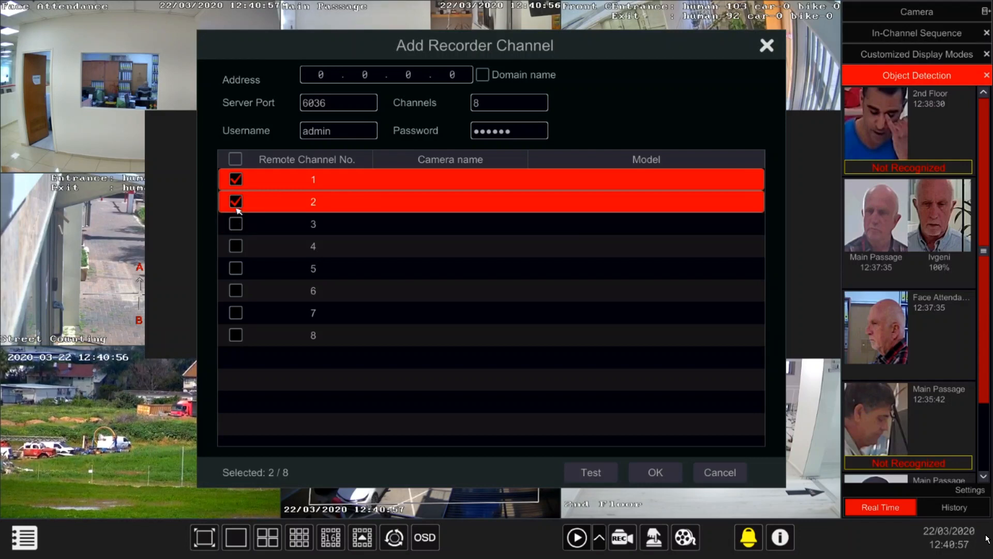
{"action": "left_click", "coordinate": [236, 203]}
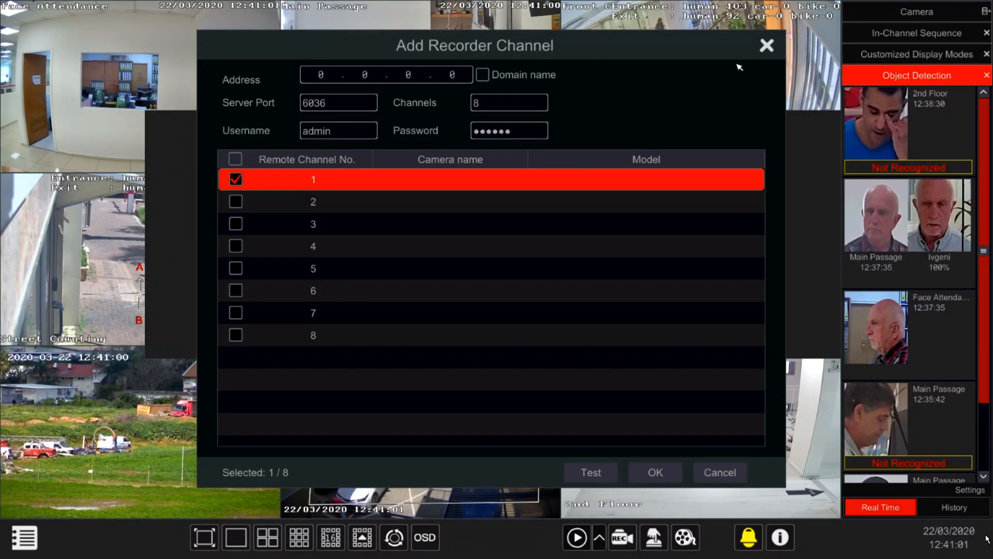
{"action": "left_click", "coordinate": [767, 46]}
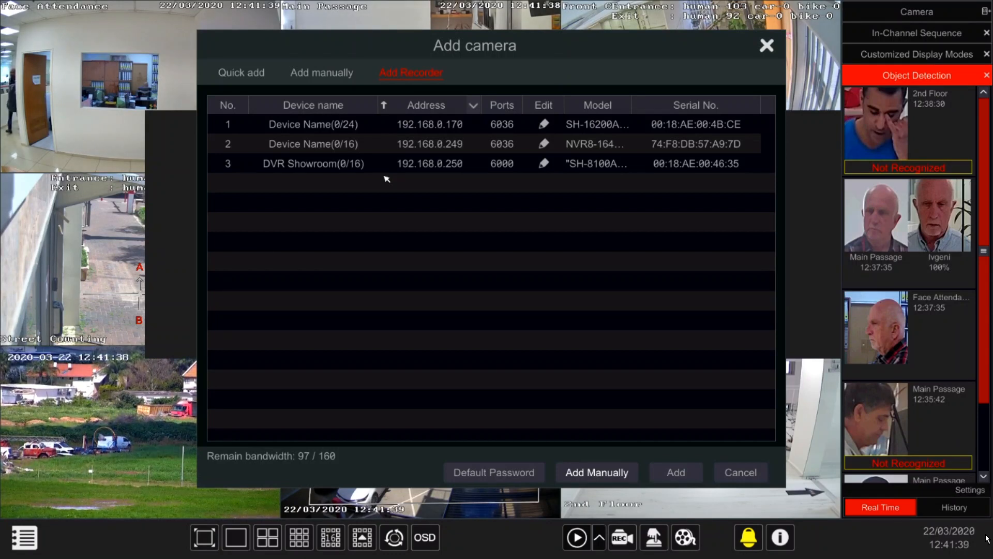
Go through the three recorders found on the network and close the Add camera window without adding any
{"action": "left_click", "coordinate": [386, 142]}
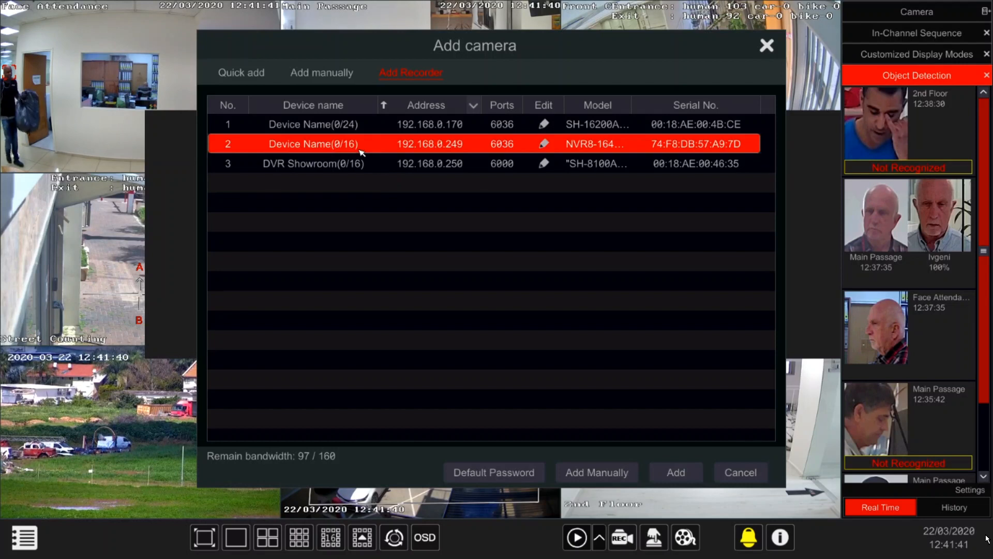
{"action": "left_click", "coordinate": [324, 164]}
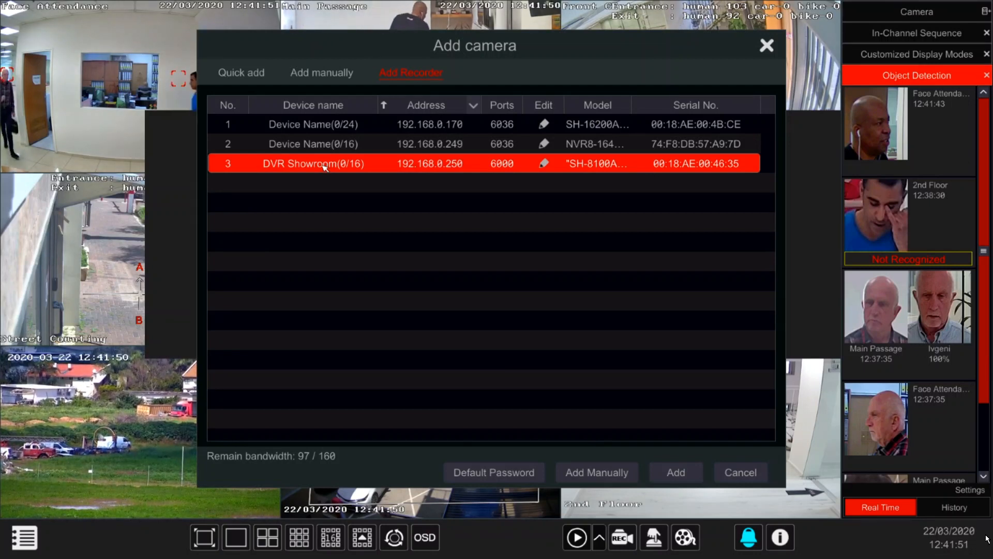
{"action": "left_click", "coordinate": [328, 148]}
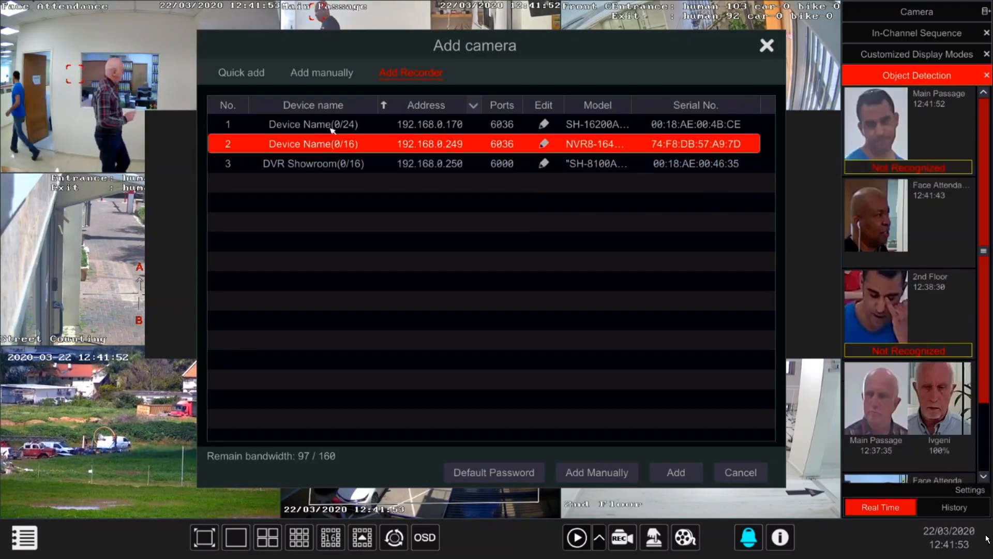
{"action": "left_click", "coordinate": [333, 128]}
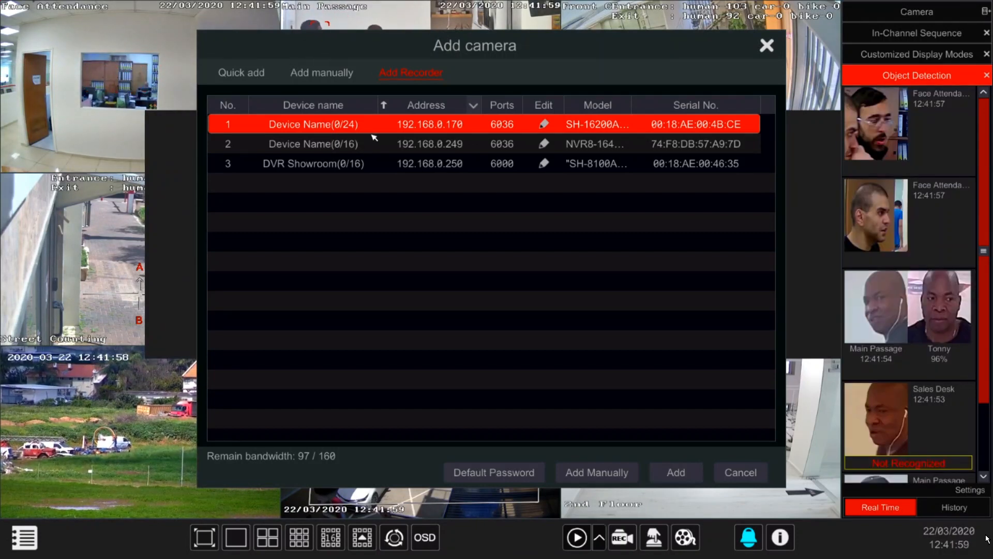
{"action": "left_click", "coordinate": [776, 46]}
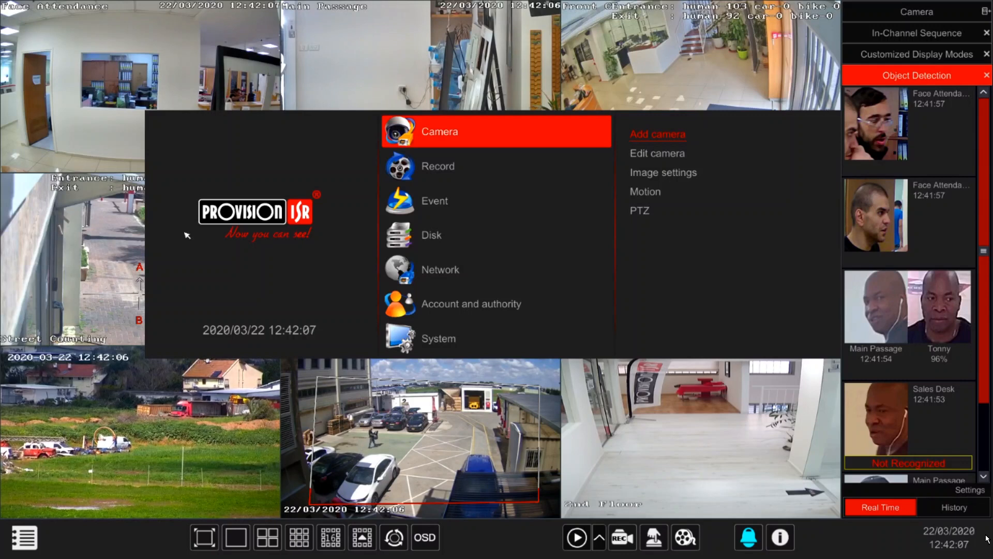
Show the recording mode settings and view the custom record mode options without adding one
{"action": "left_click", "coordinate": [417, 178]}
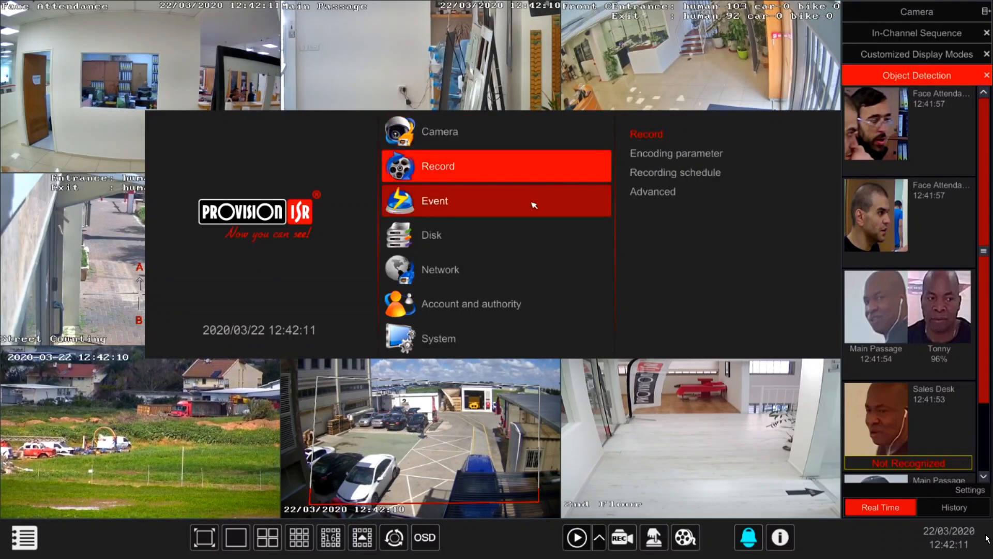
{"action": "left_click", "coordinate": [637, 136]}
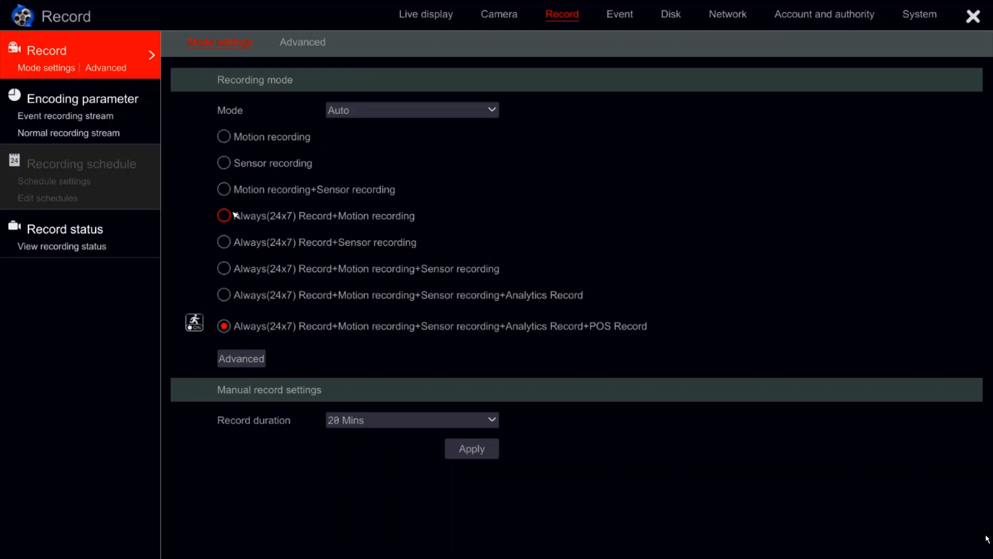
{"action": "left_click", "coordinate": [242, 361]}
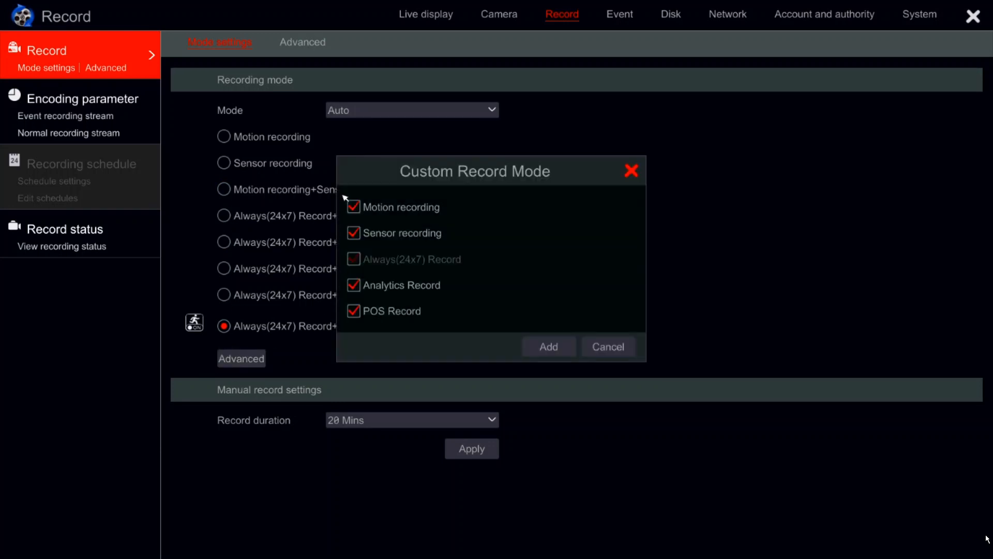
{"action": "left_click", "coordinate": [614, 357]}
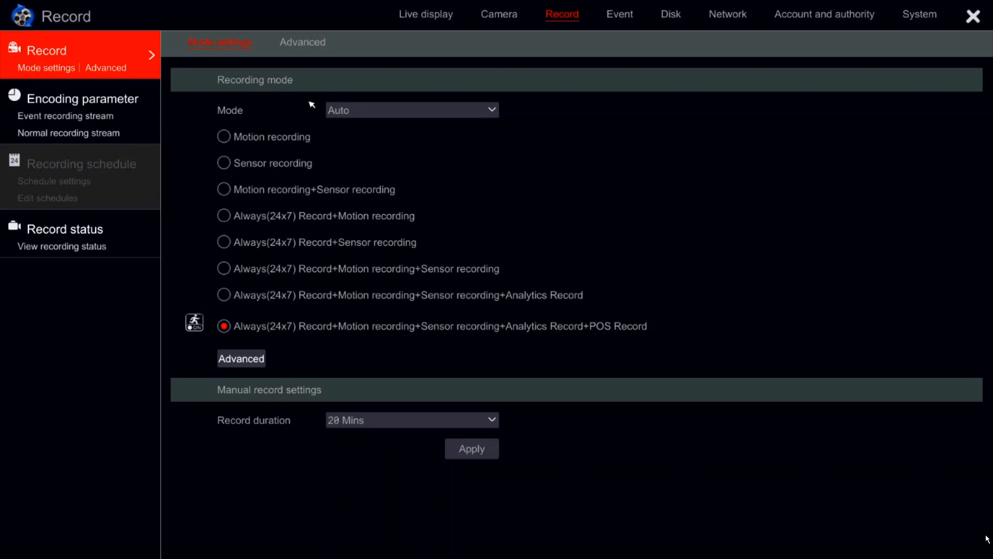
In the advanced record settings, try a 4 Days expiration time for Face Attendance and decline the change
{"action": "left_click", "coordinate": [302, 45]}
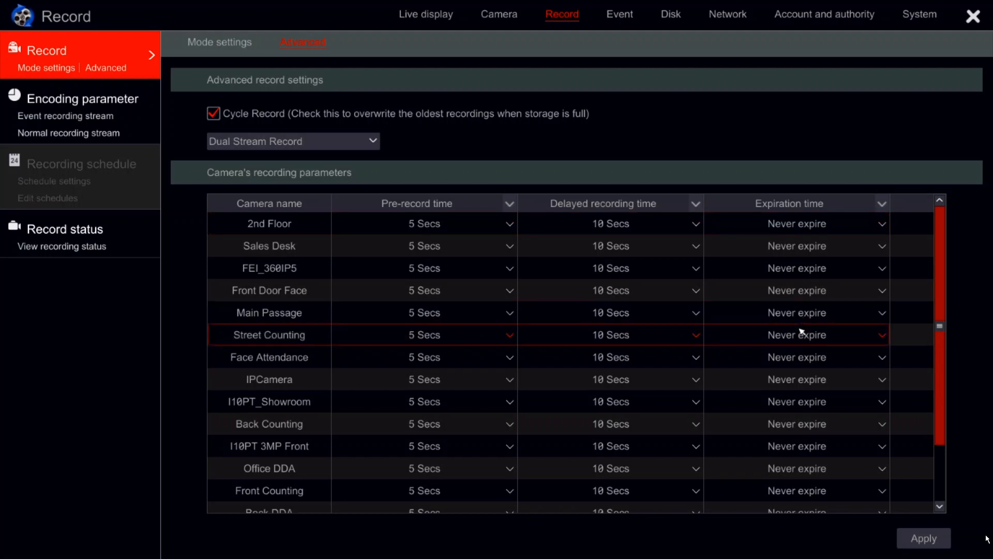
{"action": "left_click", "coordinate": [802, 358]}
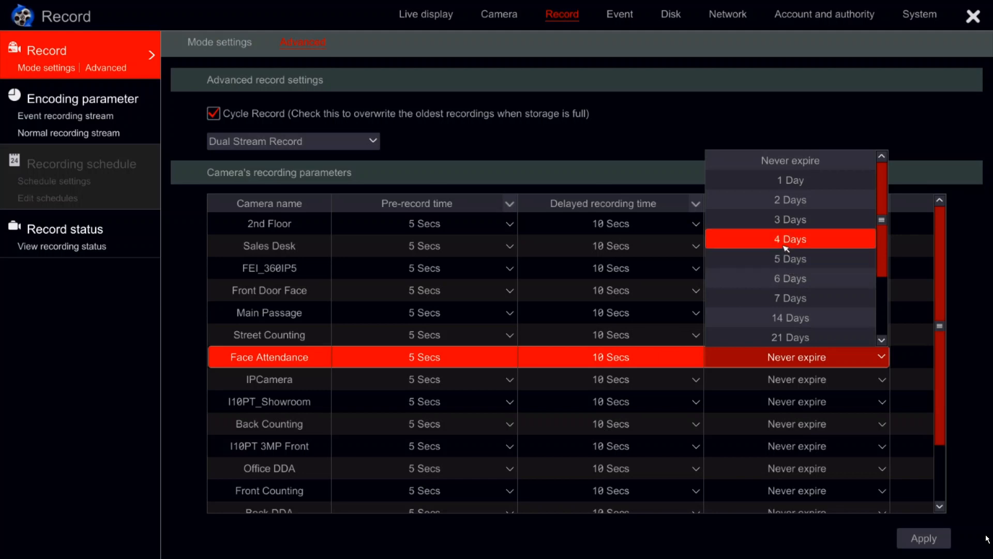
{"action": "scroll", "coordinate": [780, 336], "scroll_direction": "down", "scroll_amount": 3}
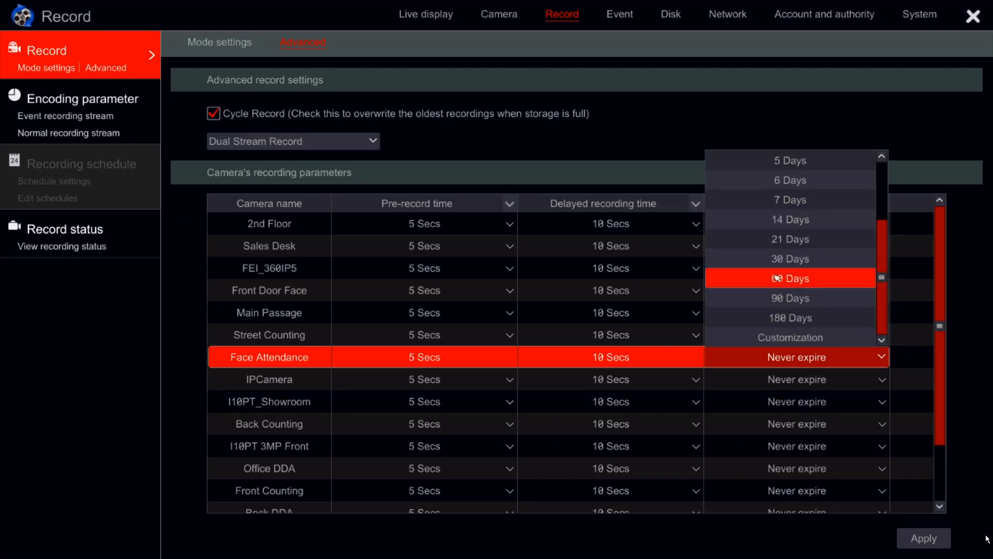
{"action": "scroll", "coordinate": [773, 293], "scroll_direction": "up", "scroll_amount": 3}
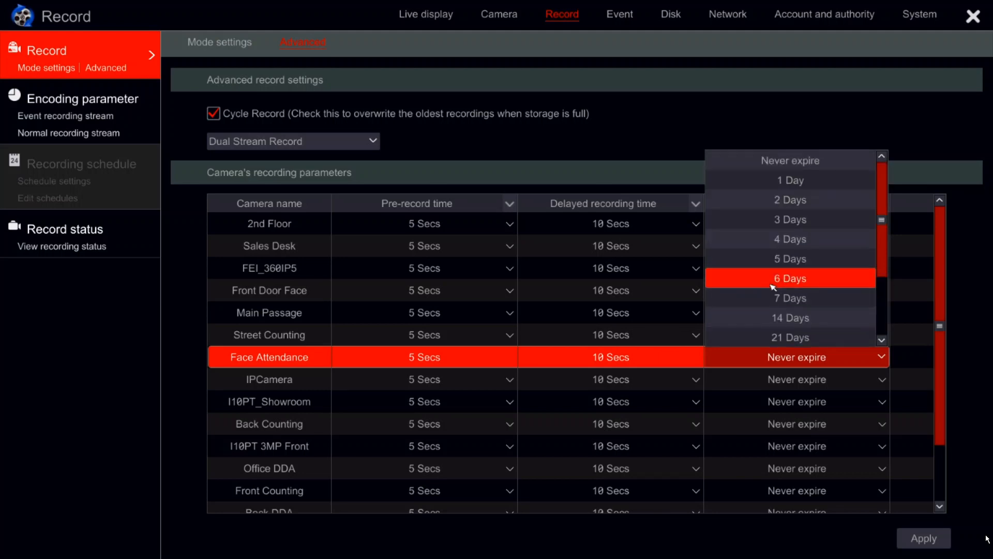
{"action": "left_click", "coordinate": [773, 239]}
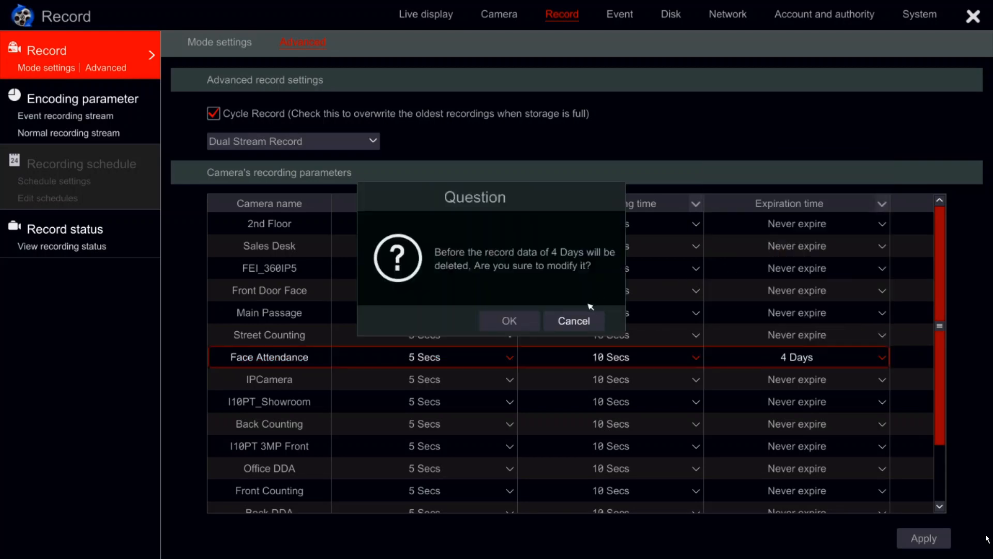
{"action": "left_click", "coordinate": [566, 317]}
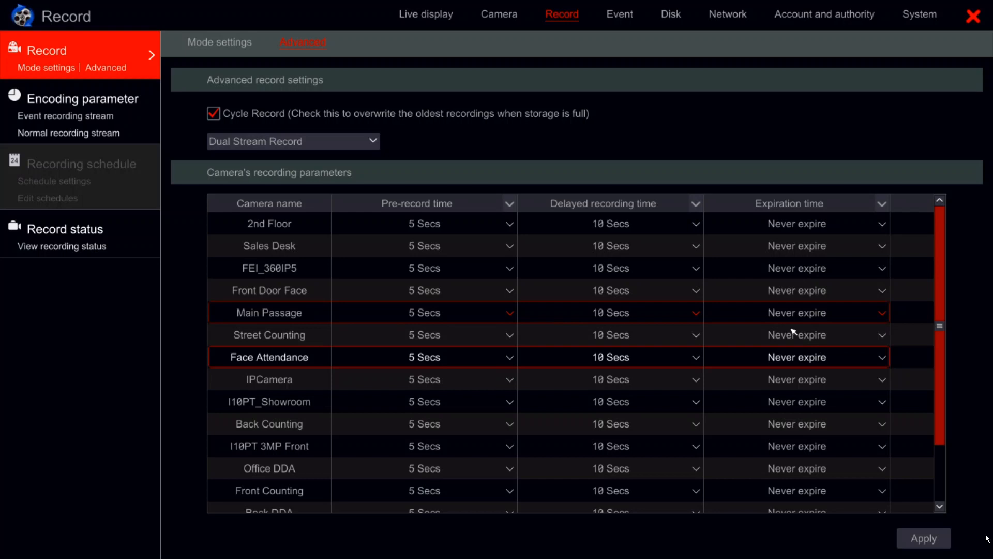
Show the encoding parameters of the event and normal recording streams, and view the normal stream's resolution options for all cameras
{"action": "left_click", "coordinate": [61, 105]}
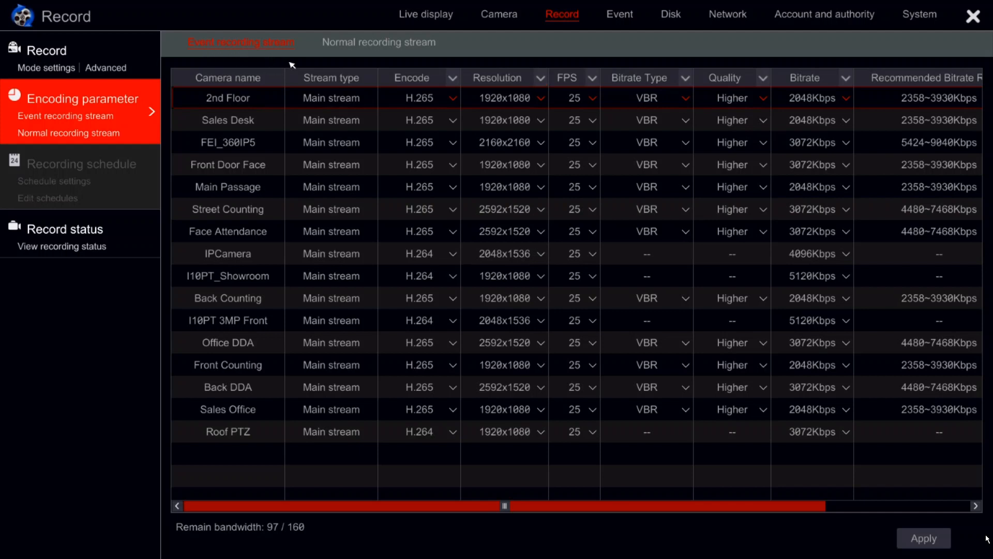
{"action": "left_click", "coordinate": [403, 49]}
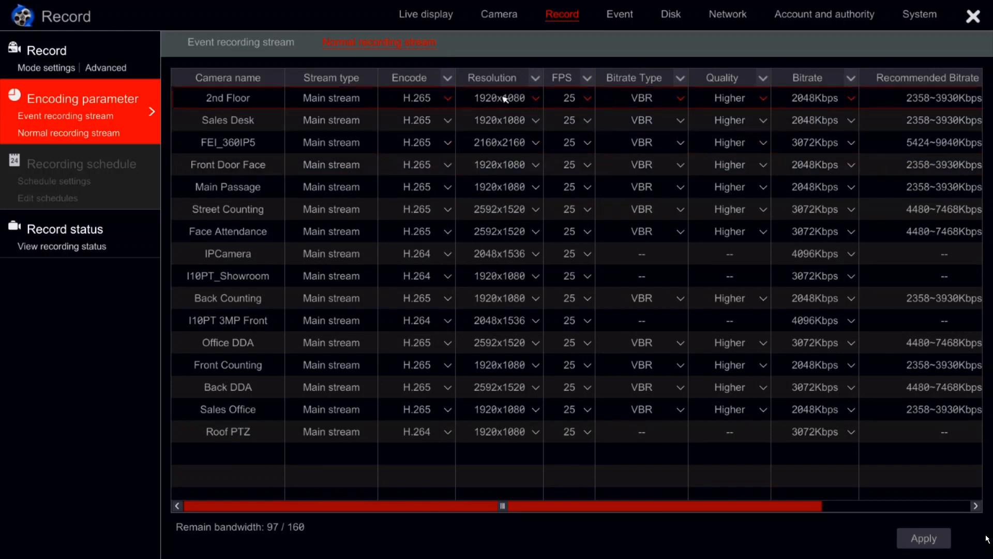
{"action": "left_click", "coordinate": [536, 79]}
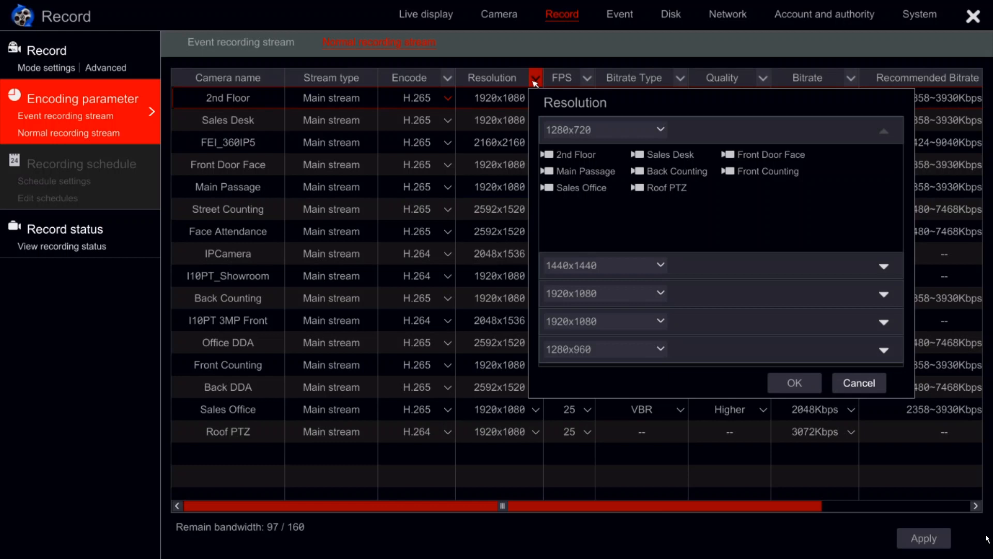
{"action": "left_click", "coordinate": [535, 81]}
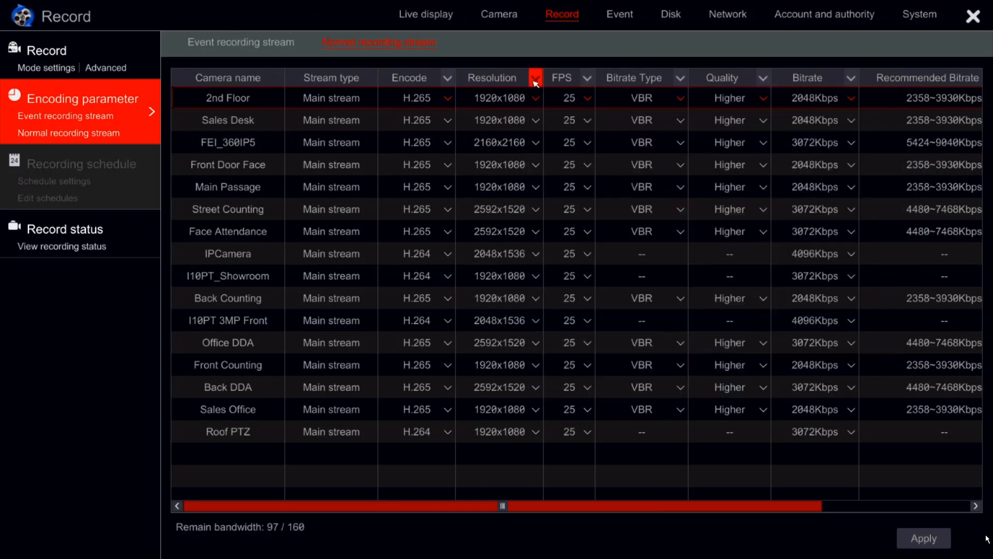
View the FPS and bitrate options that apply to all cameras in the normal recording stream without changing them
{"action": "left_click", "coordinate": [586, 79]}
{"action": "left_click", "coordinate": [586, 78]}
{"action": "left_click", "coordinate": [586, 79]}
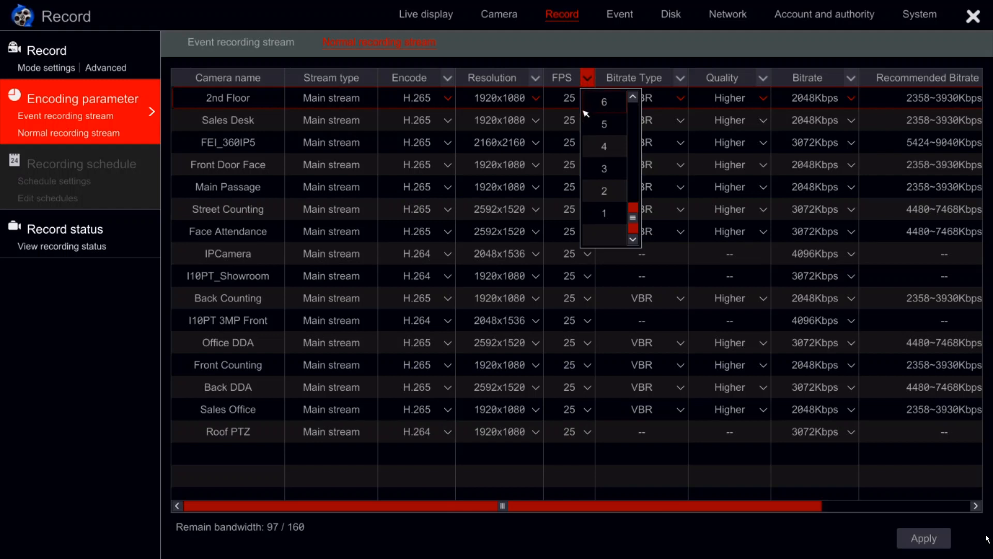
{"action": "left_click", "coordinate": [588, 71]}
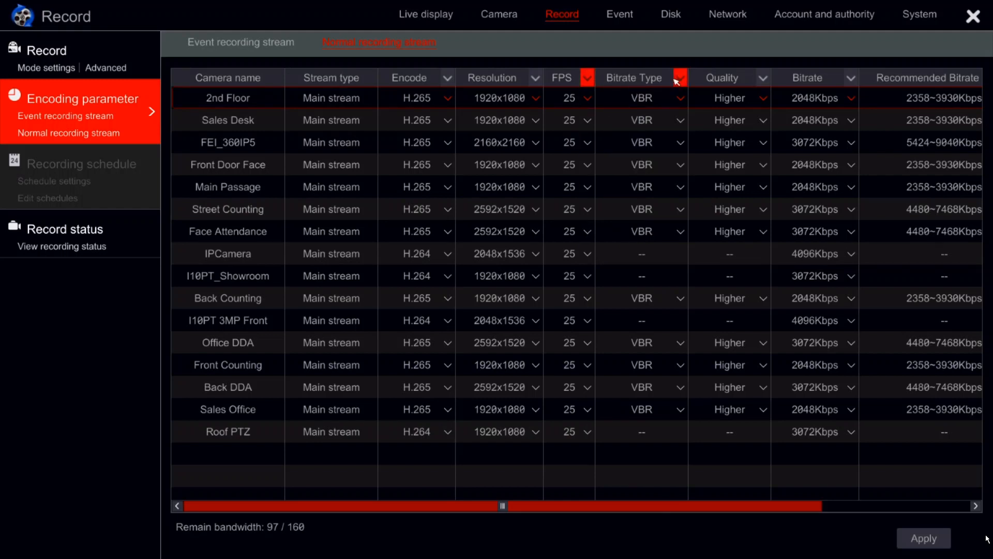
{"action": "left_click", "coordinate": [852, 80]}
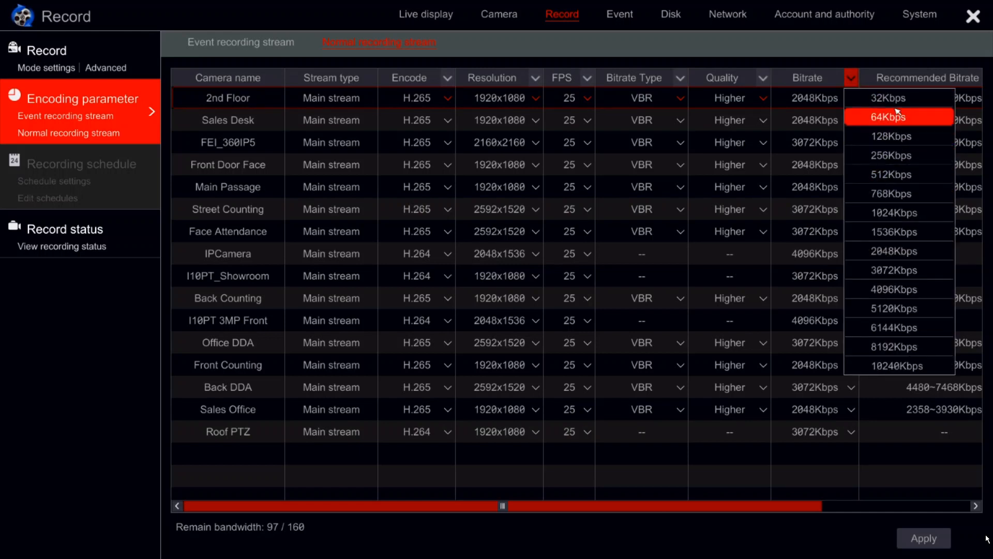
{"action": "left_click", "coordinate": [692, 47]}
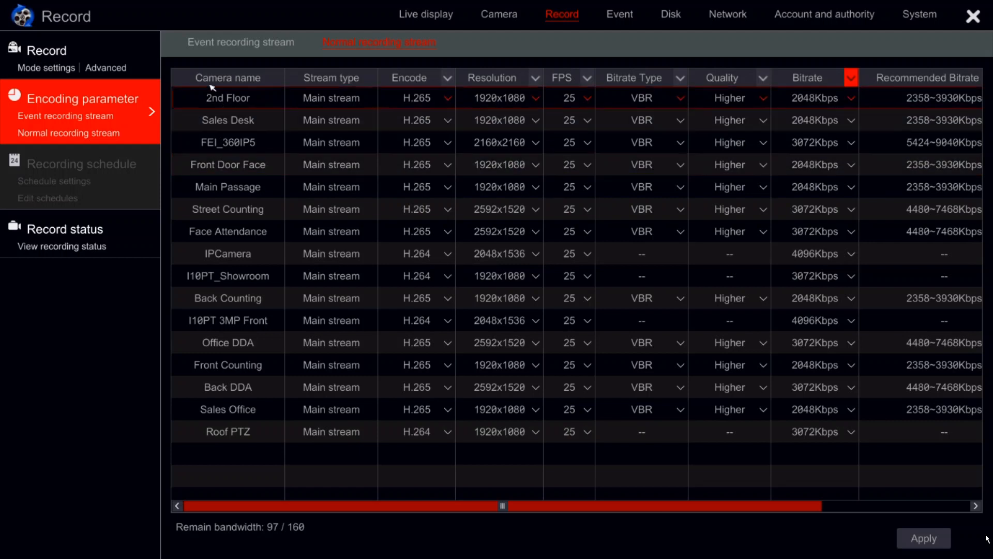
Revisit the event recording stream parameters, close the Record settings, and return to the live view
{"action": "left_click", "coordinate": [216, 46]}
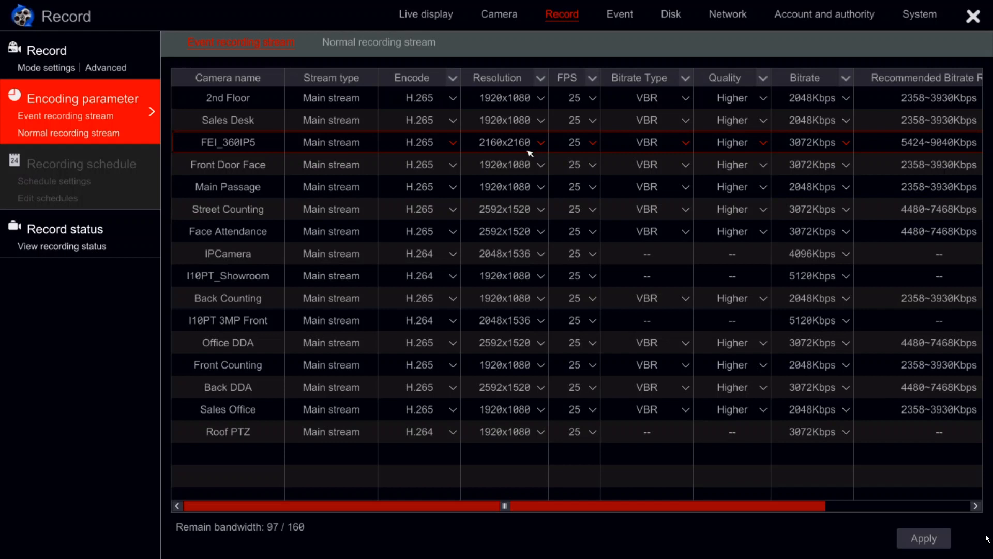
{"action": "left_click", "coordinate": [304, 213]}
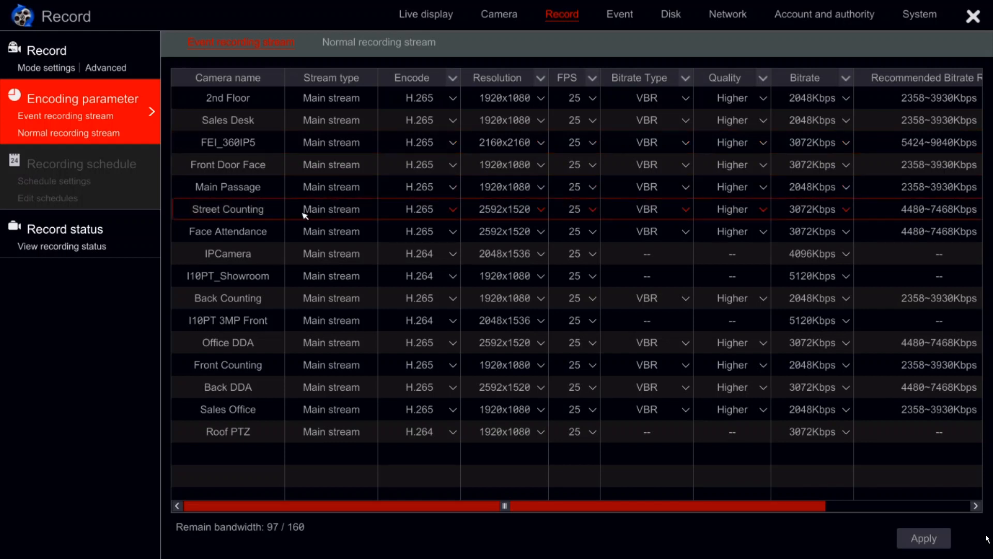
{"action": "left_click", "coordinate": [975, 15]}
{"action": "right_click", "coordinate": [599, 194]}
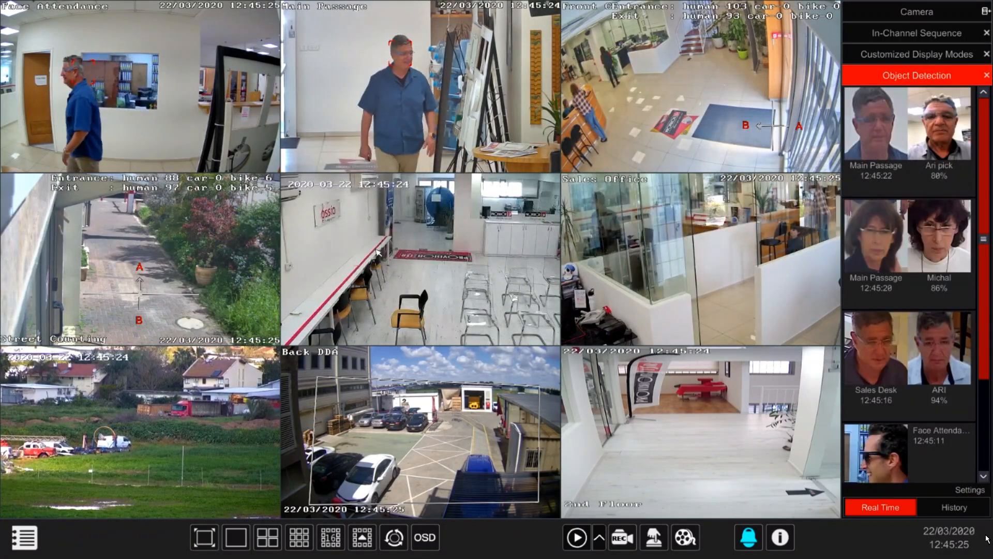
{"action": "key", "text": "super"}
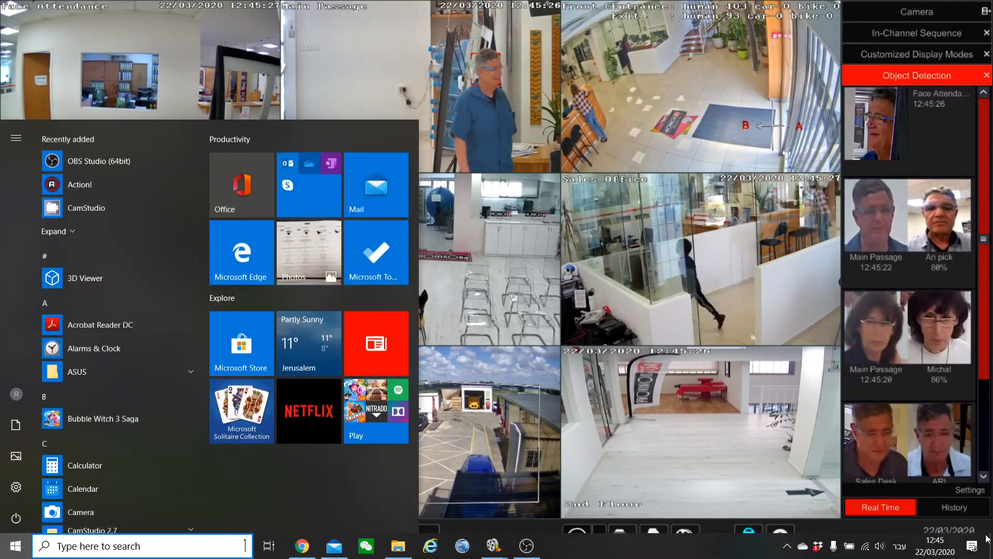
{"action": "left_click", "coordinate": [529, 548]}
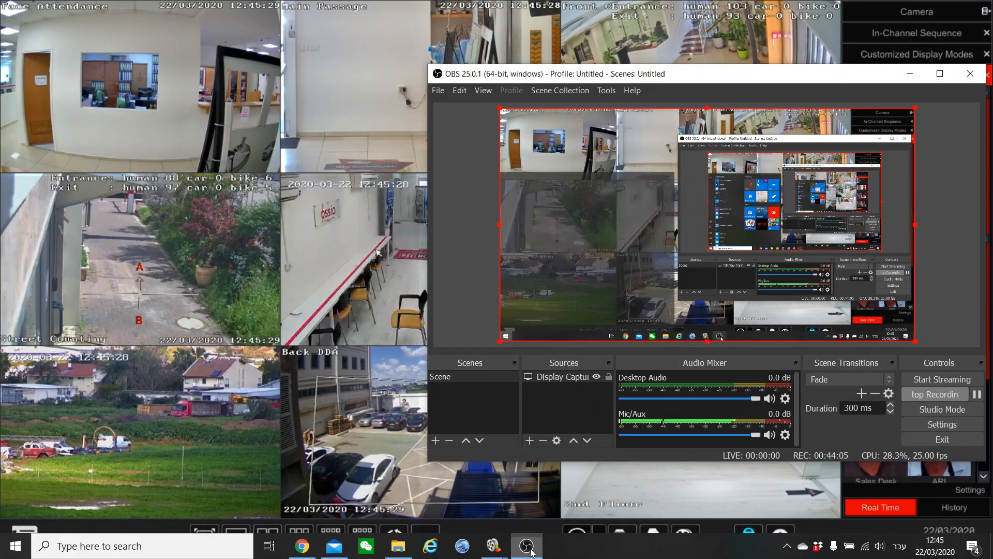